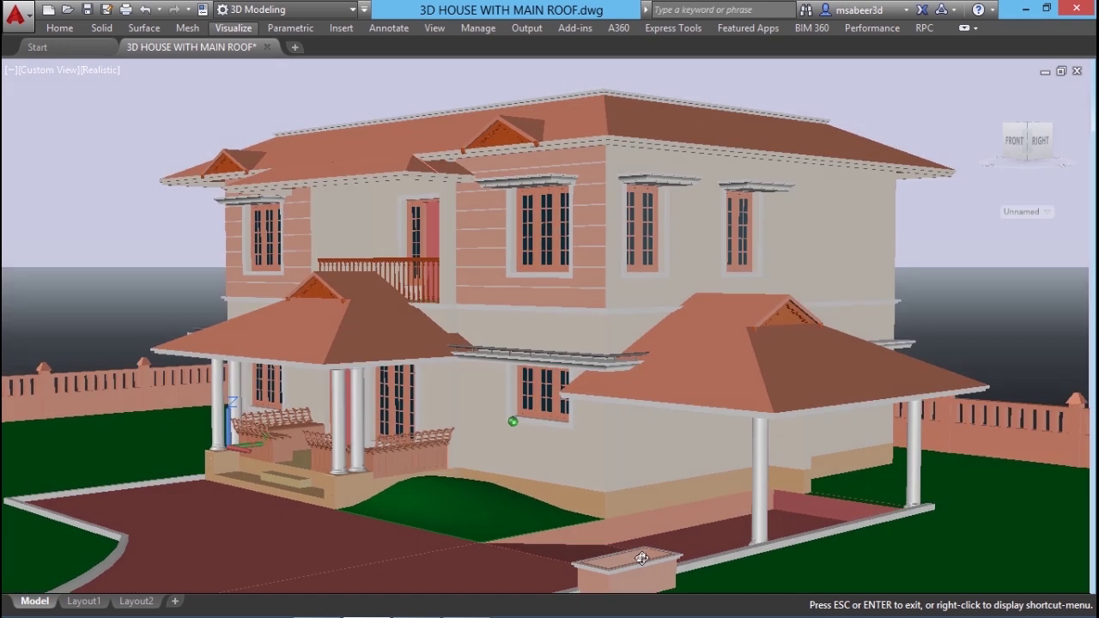
pyautogui.keyDown('shift'); pyautogui.moveTo(775, 533); pyautogui.dragTo(484, 515, button='middle'); pyautogui.keyUp('shift')
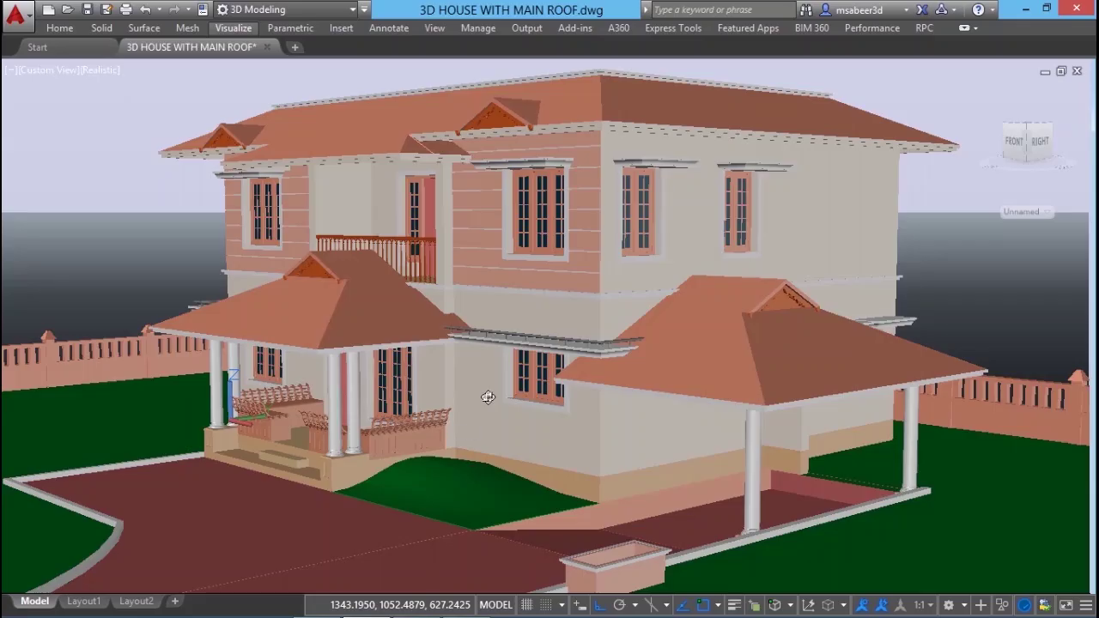
pyautogui.scroll(-2, 549, 334)
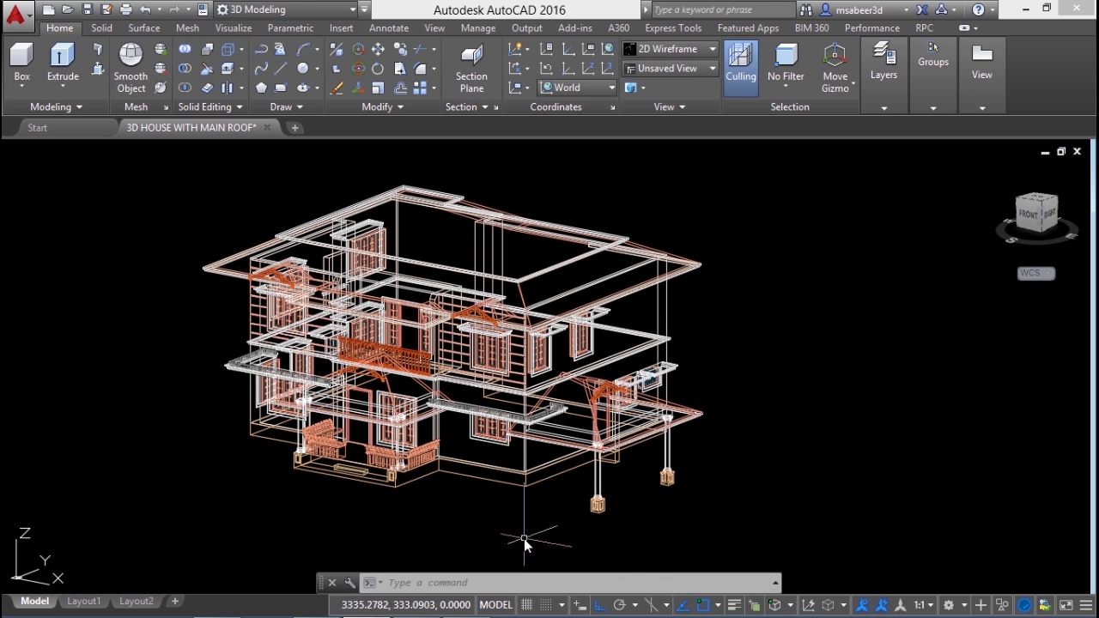
# Step: Make 3D LAND the current layer
pyautogui.click(877, 106)
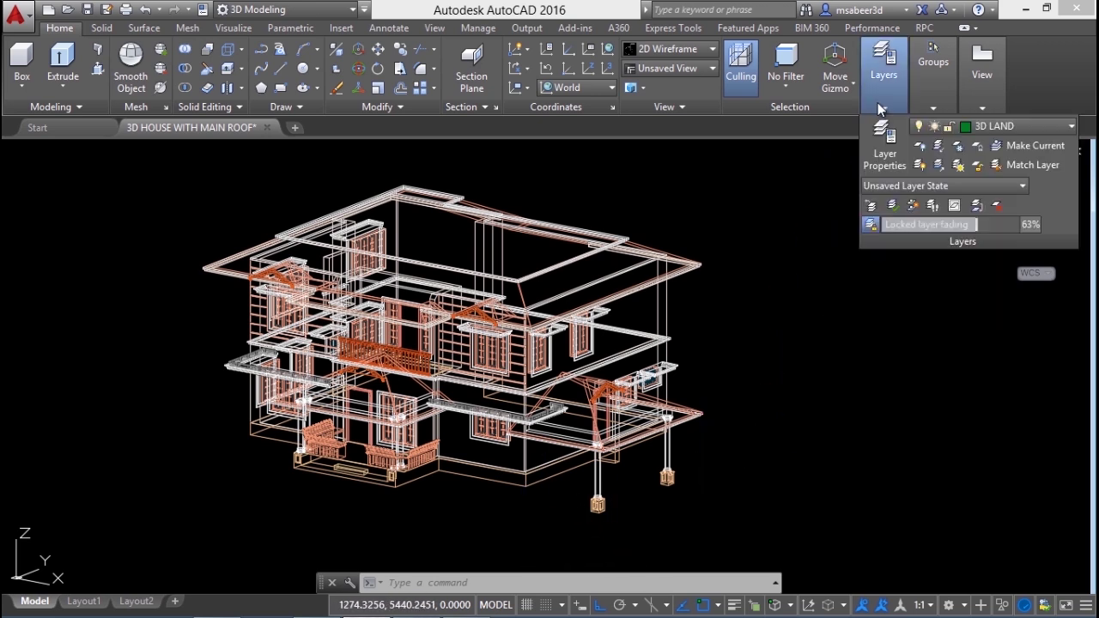
pyautogui.click(1023, 122)
pyautogui.click(995, 280)
pyautogui.click(996, 130)
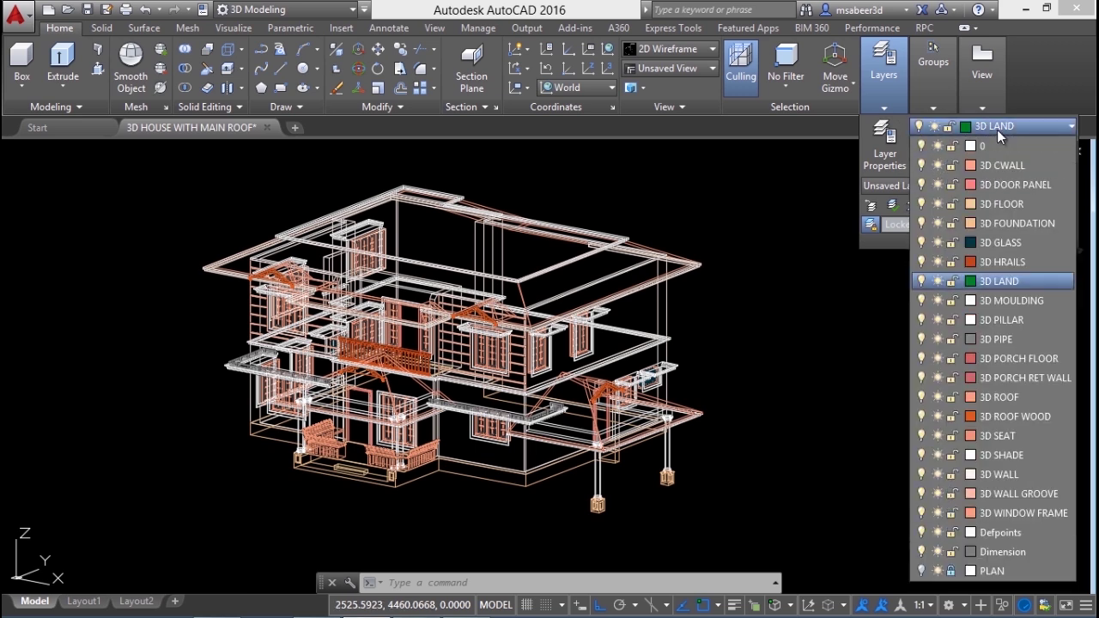
pyautogui.click(993, 283)
pyautogui.click(886, 366)
pyautogui.click(883, 355)
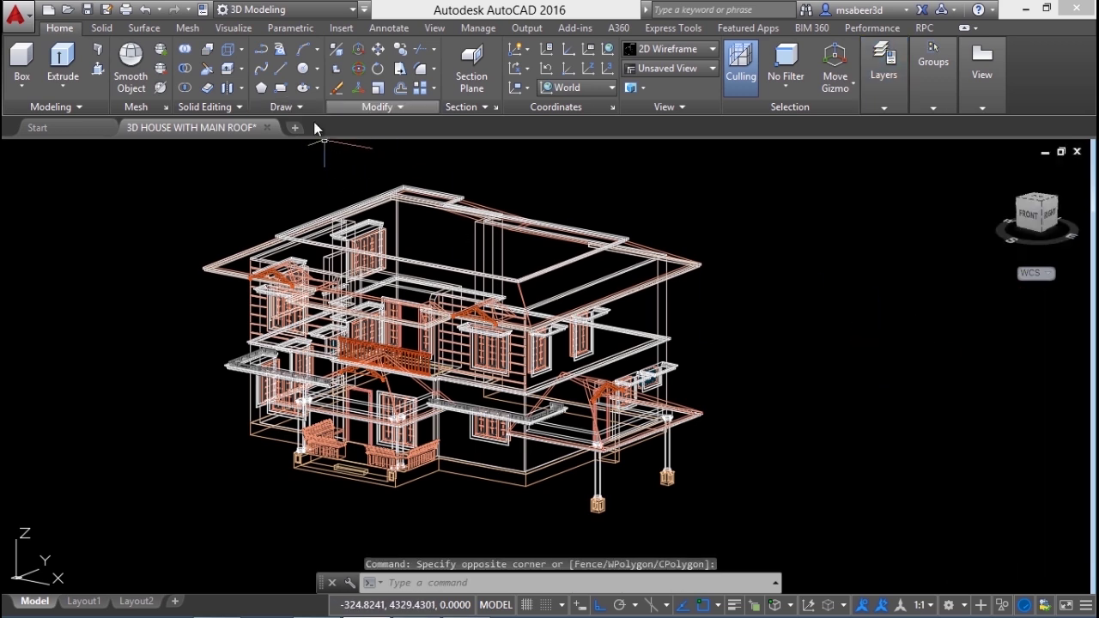
# Step: Draw a rectangle 3300 long and 4200 wide for the land, starting at the front corner of the house's porch base
pyautogui.click(282, 90)
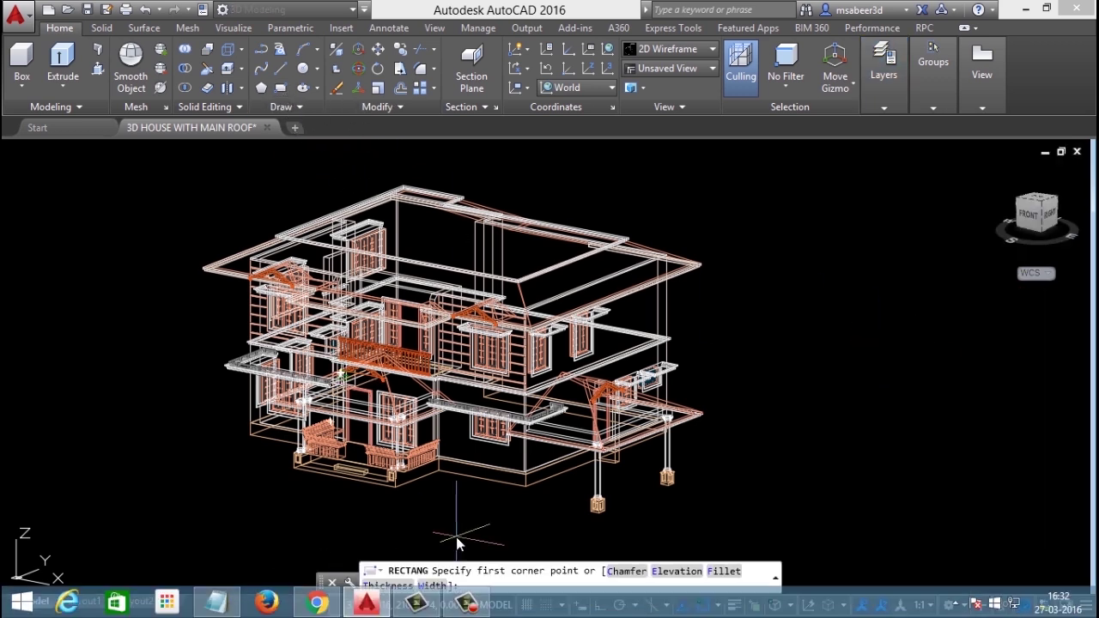
pyautogui.click(395, 493)
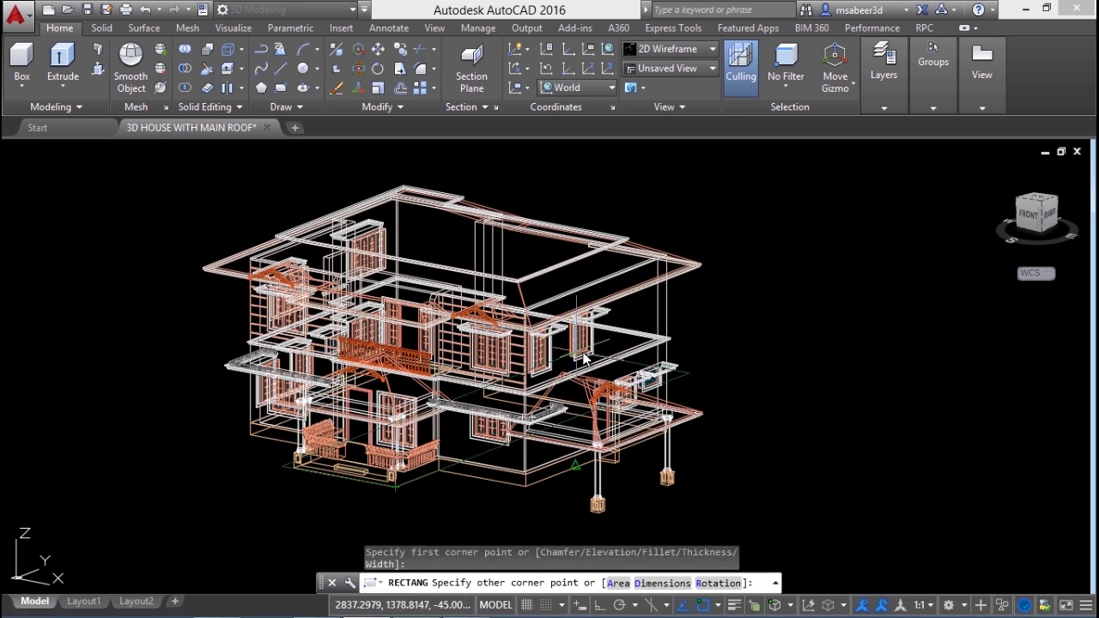
pyautogui.click(662, 583)
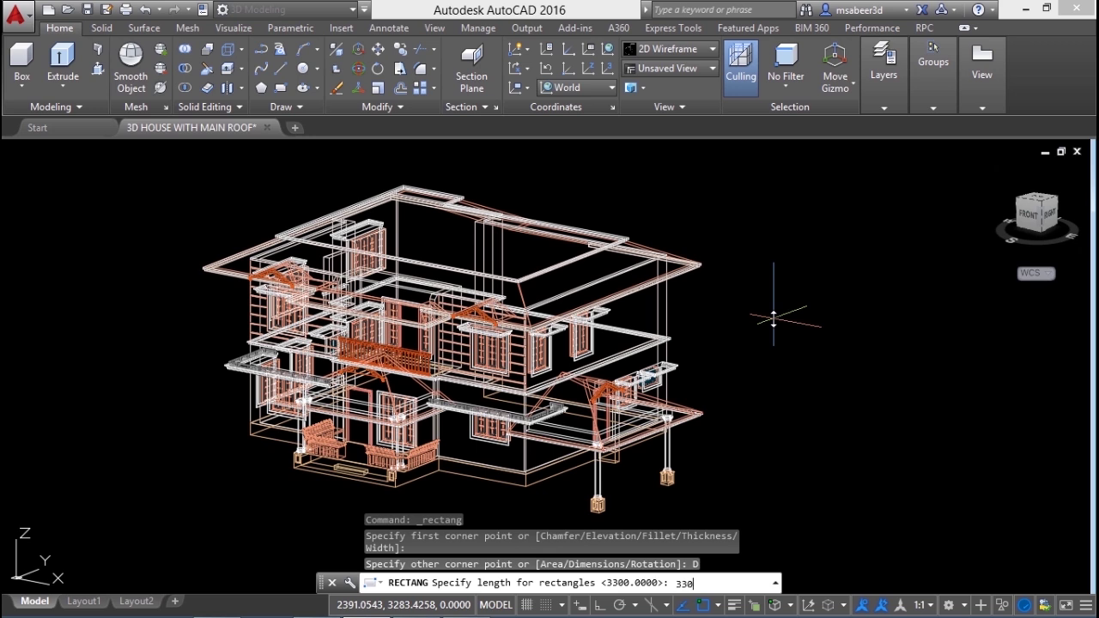
pyautogui.press('Return')
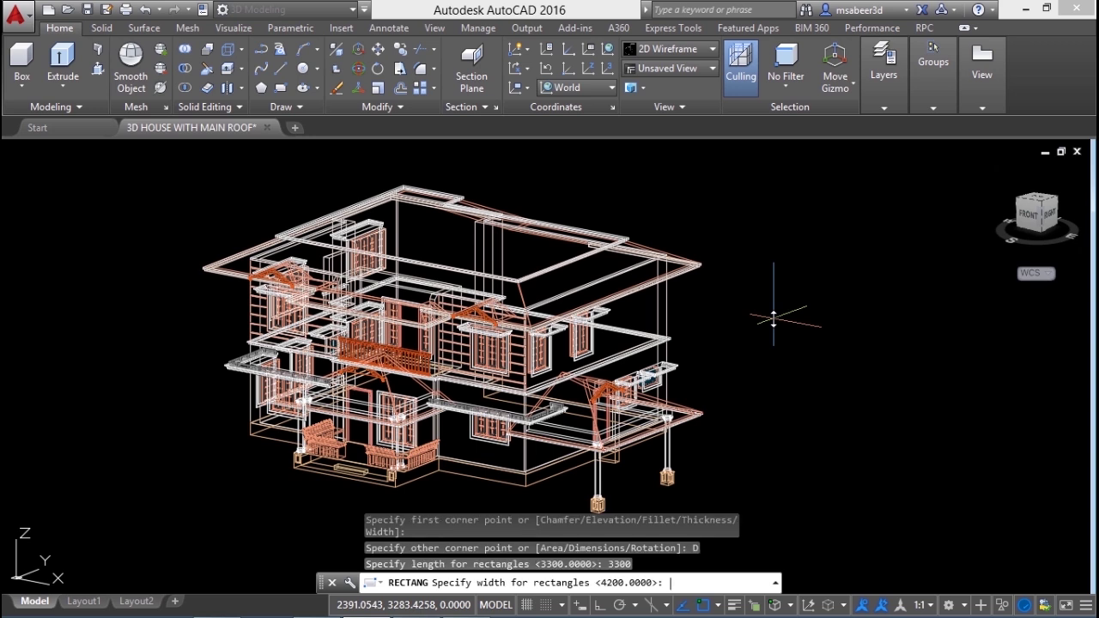
pyautogui.write('4200')
pyautogui.press('Return')
pyautogui.click(906, 243)
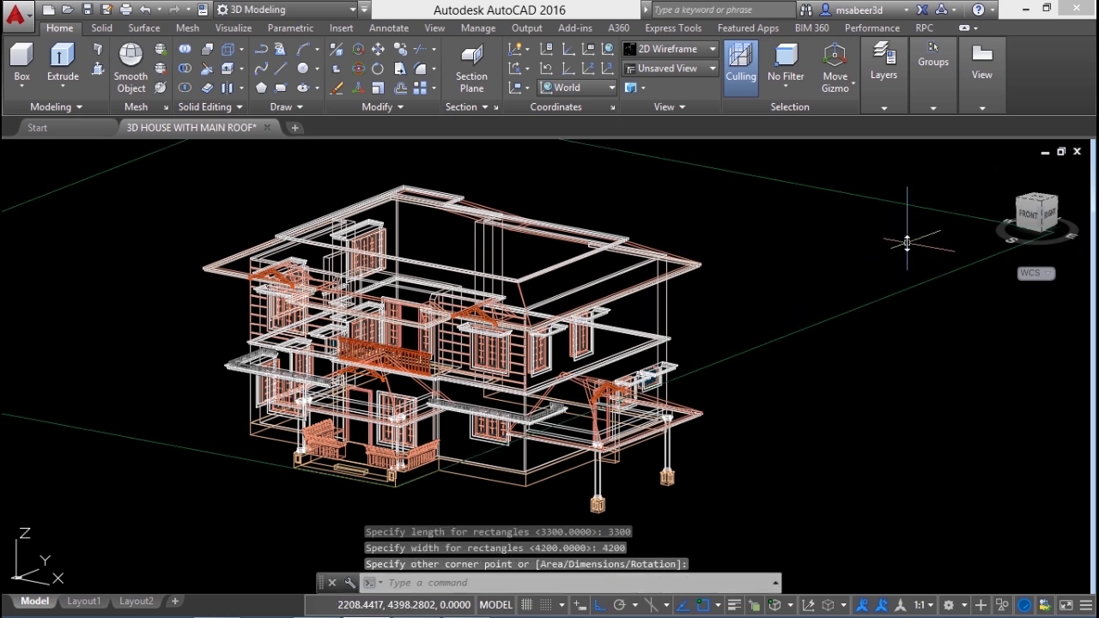
# Step: Switch the wireframe model to the top view with the land rectangle and the house in sight
pyautogui.scroll(-4, 487, 407)
pyautogui.moveTo(501, 400); pyautogui.dragTo(498, 435, button='middle')
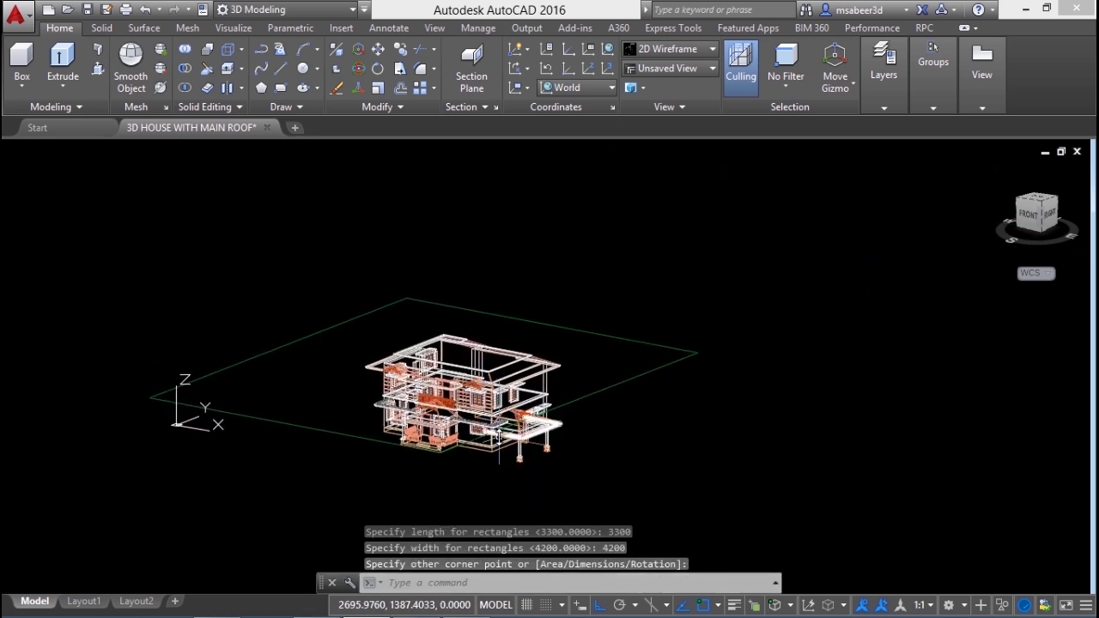
pyautogui.scroll(2, 500, 402)
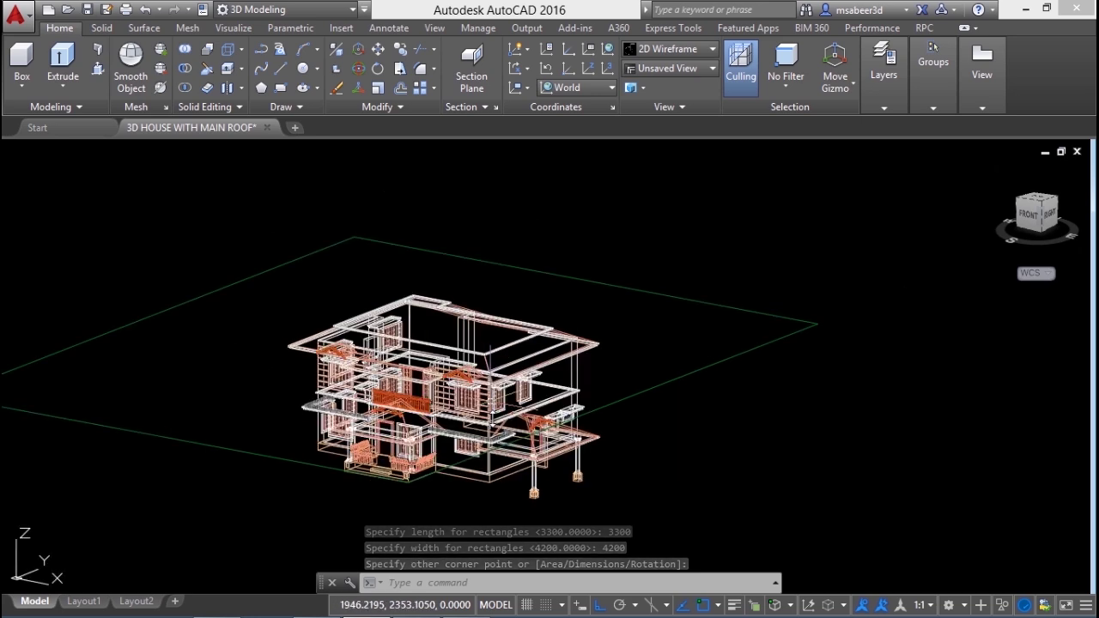
pyautogui.click(36, 150)
pyautogui.click(62, 189)
pyautogui.scroll(3, 380, 300)
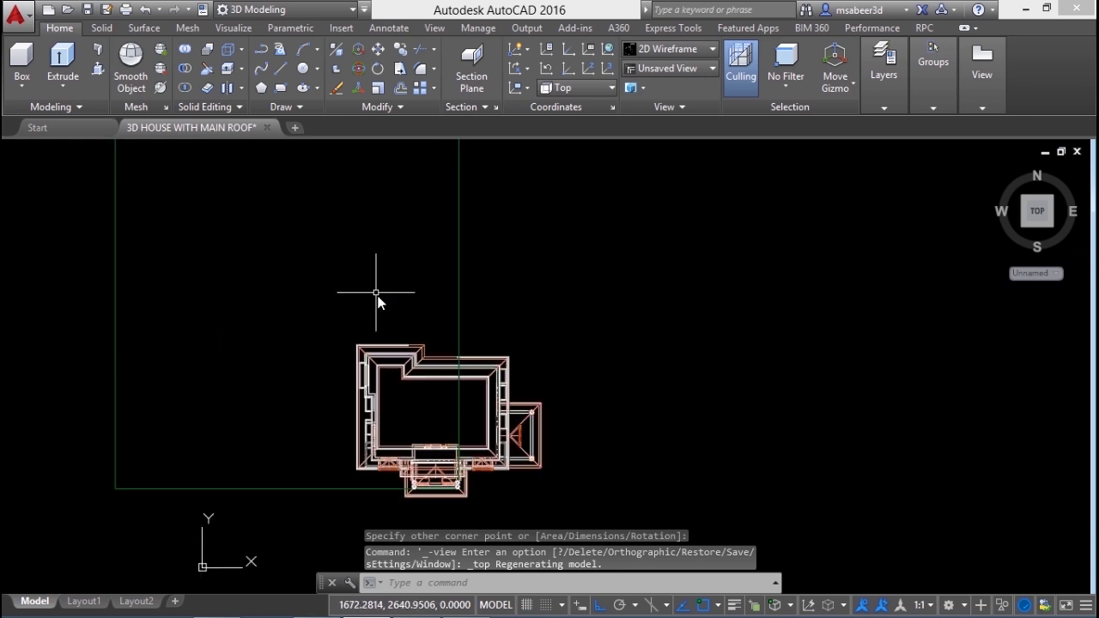
pyautogui.scroll(-2, 380, 334)
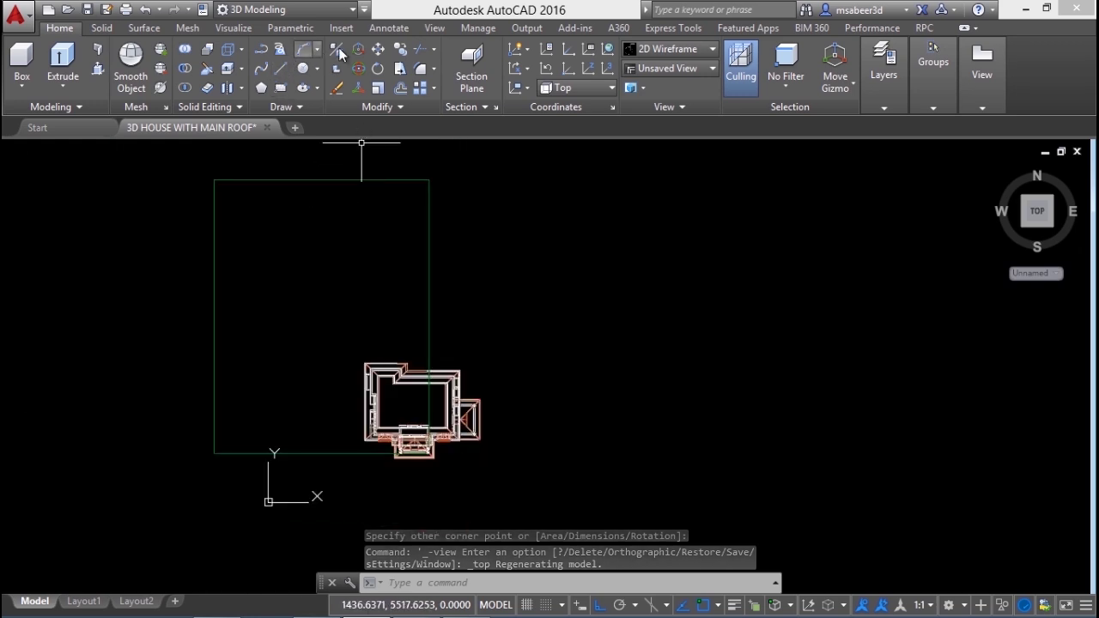
# Step: Move the land rectangle with ortho and object snap off so that it surrounds the house, leaving more land in front
pyautogui.click(378, 49)
pyautogui.click(496, 269)
pyautogui.click(394, 268)
pyautogui.press('Return')
pyautogui.scroll(-5, 377, 292)
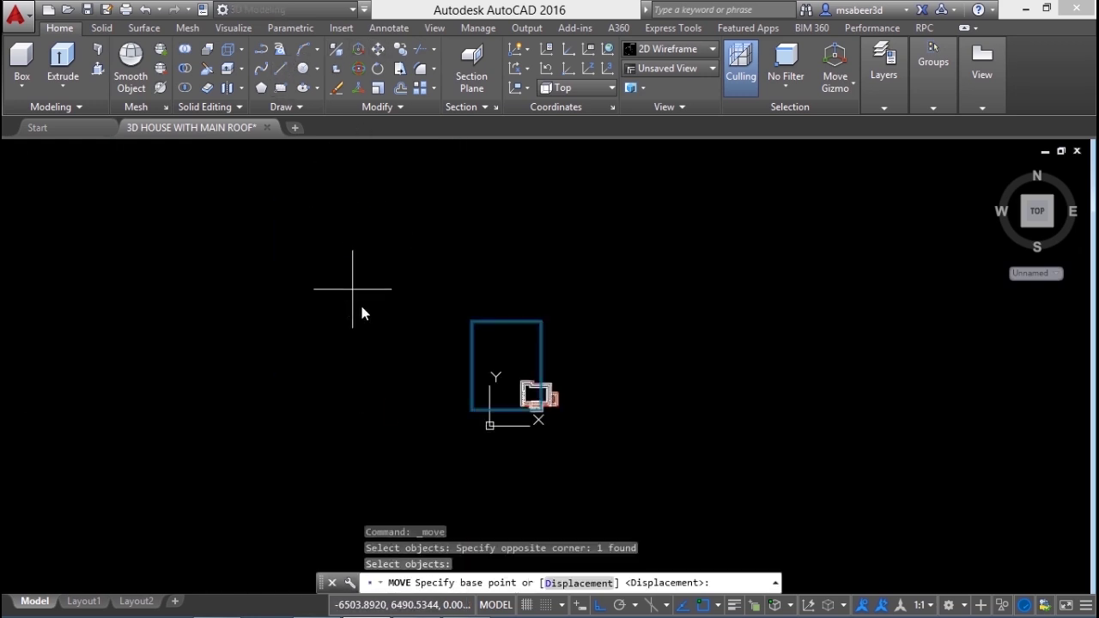
pyautogui.scroll(4, 619, 415)
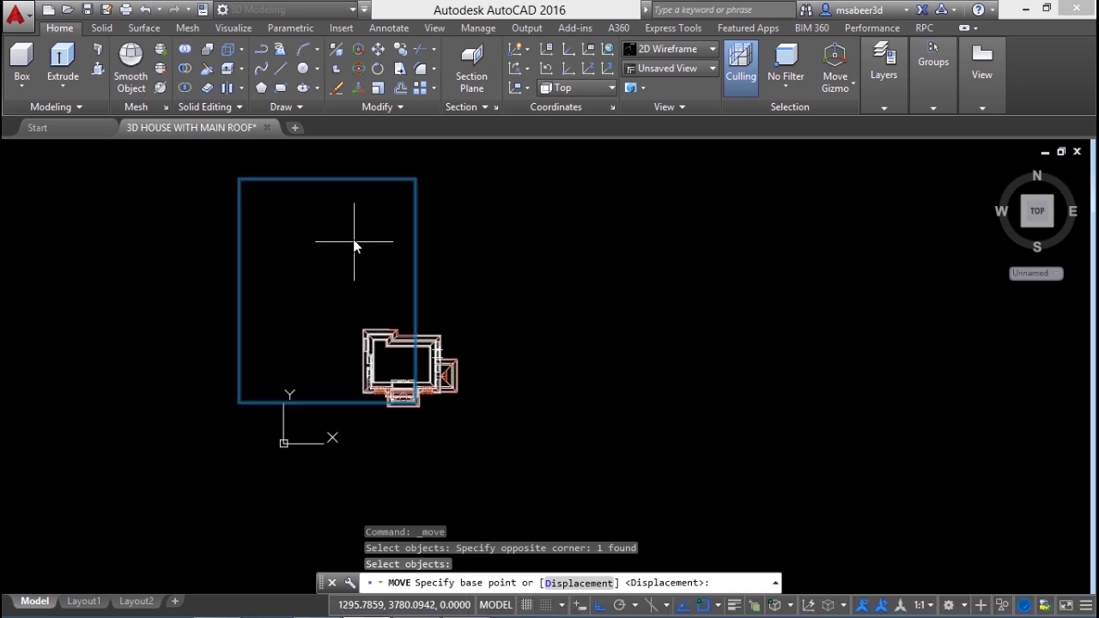
pyautogui.click(323, 222)
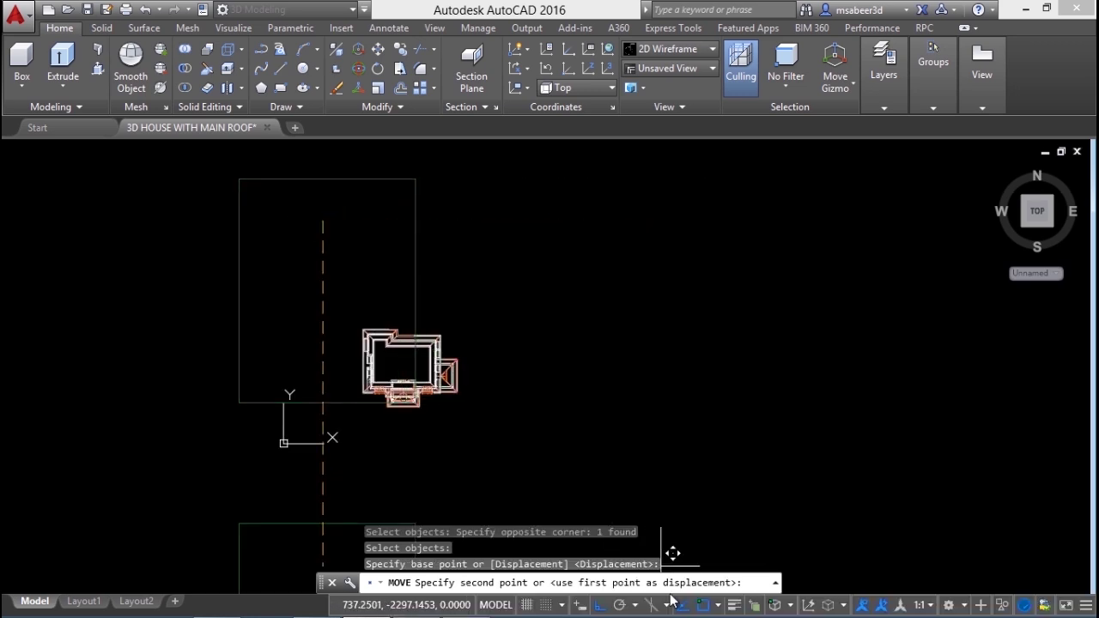
pyautogui.click(601, 605)
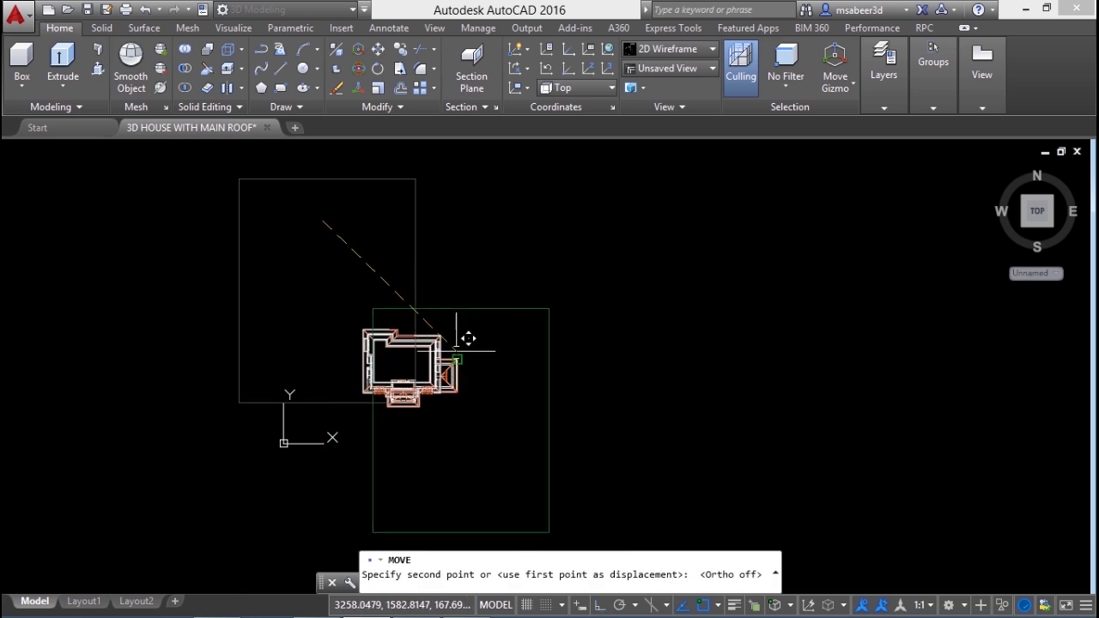
pyautogui.scroll(2, 412, 369)
pyautogui.press('F3')
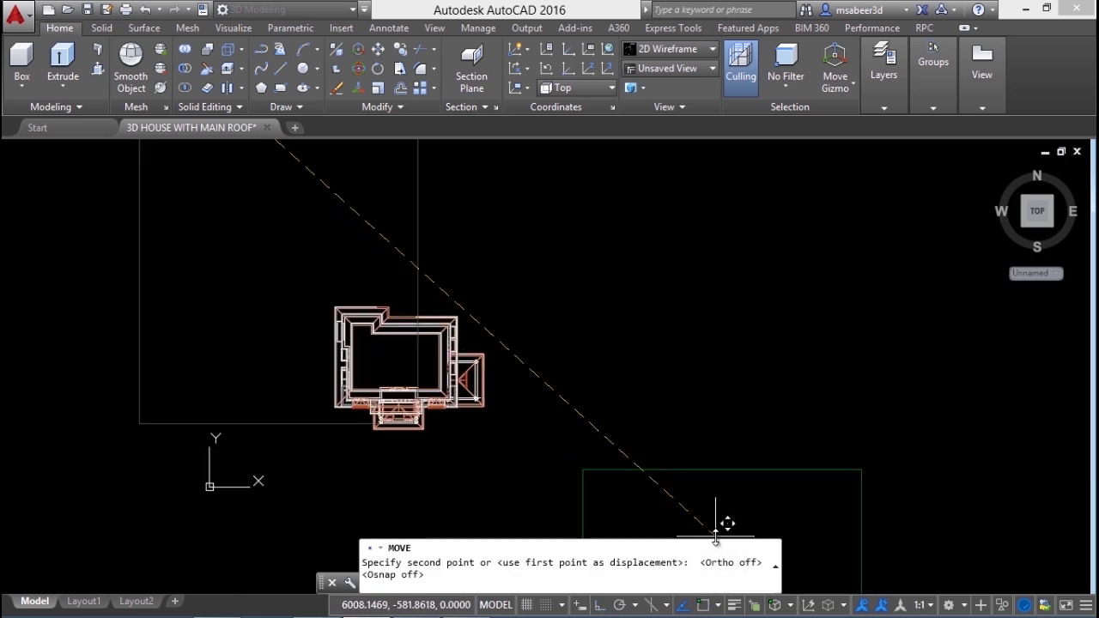
pyautogui.scroll(-2, 739, 399)
pyautogui.moveTo(522, 363); pyautogui.dragTo(437, 275, button='middle')
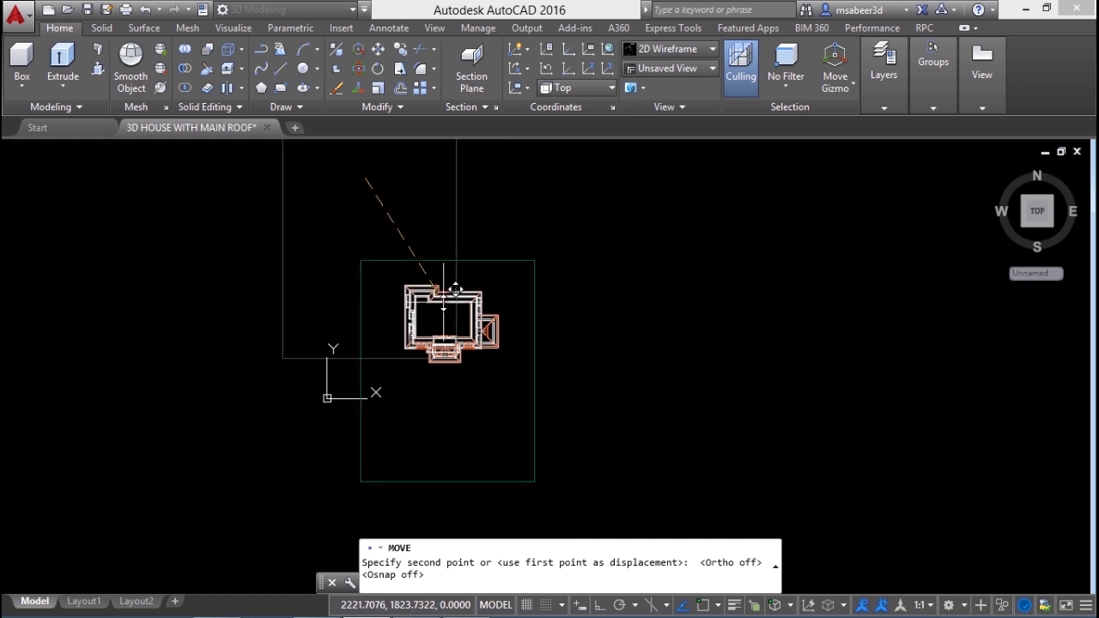
pyautogui.click(443, 284)
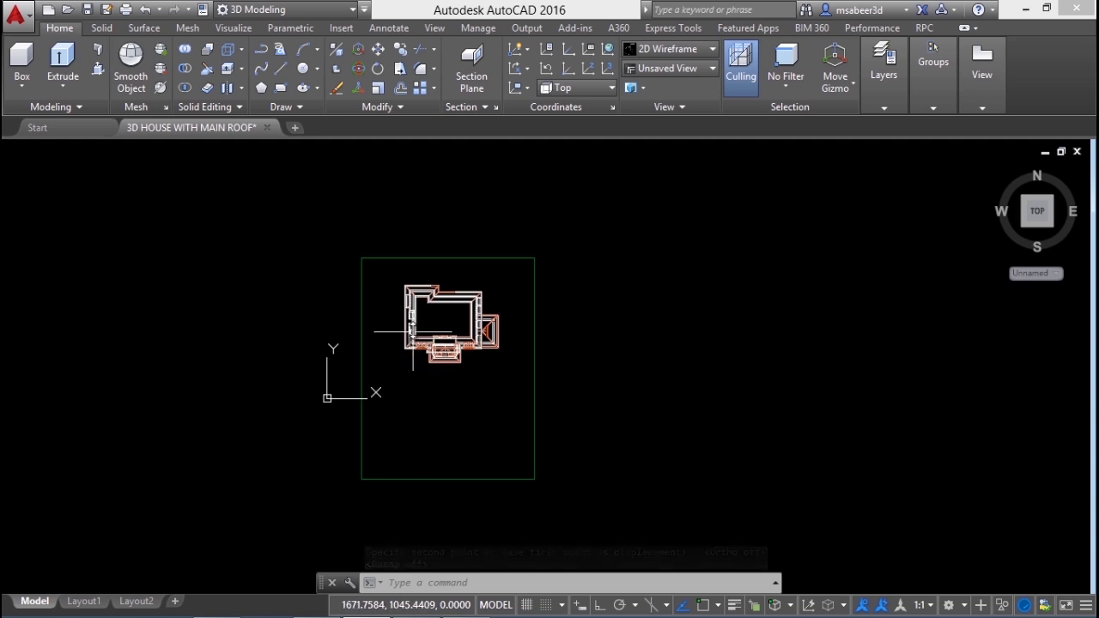
# Step: Move the land rectangle slightly east to adjust its margins around the house
pyautogui.press('Return')
pyautogui.click(623, 386)
pyautogui.click(495, 421)
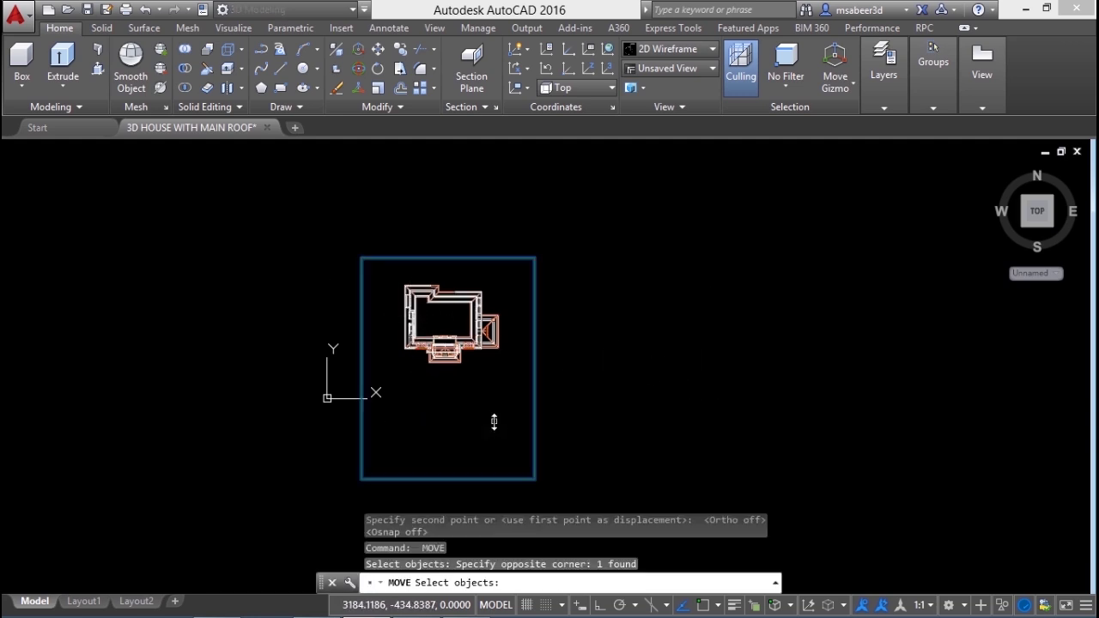
pyautogui.press('Return')
pyautogui.click(618, 395)
pyautogui.click(614, 407)
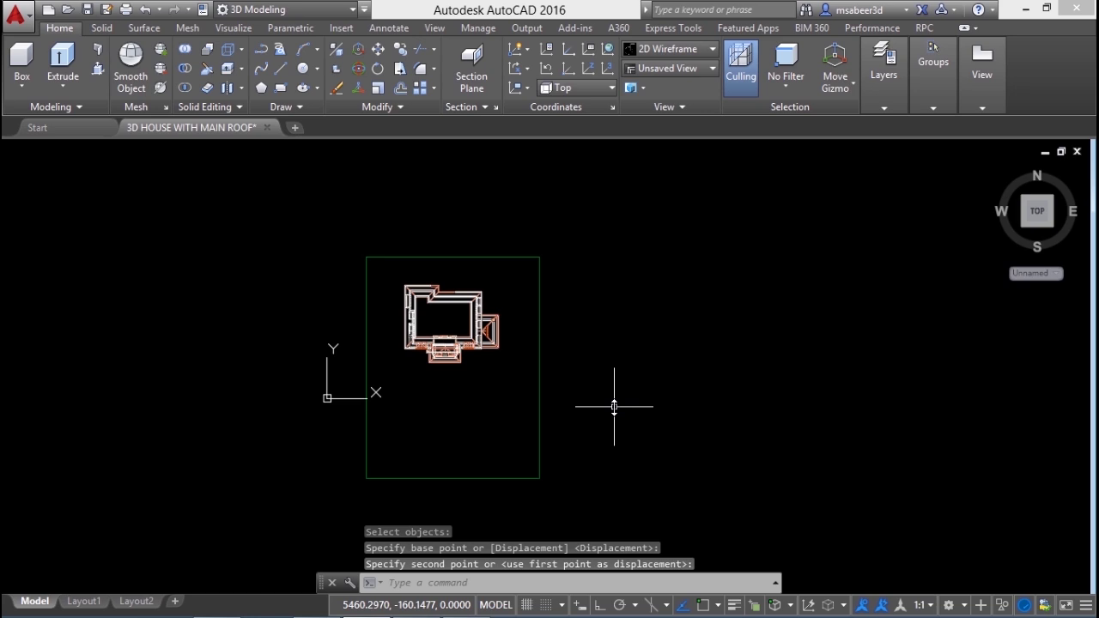
# Step: Show the house and land in the SE Isometric view with the Realistic visual style
pyautogui.click(1052, 225)
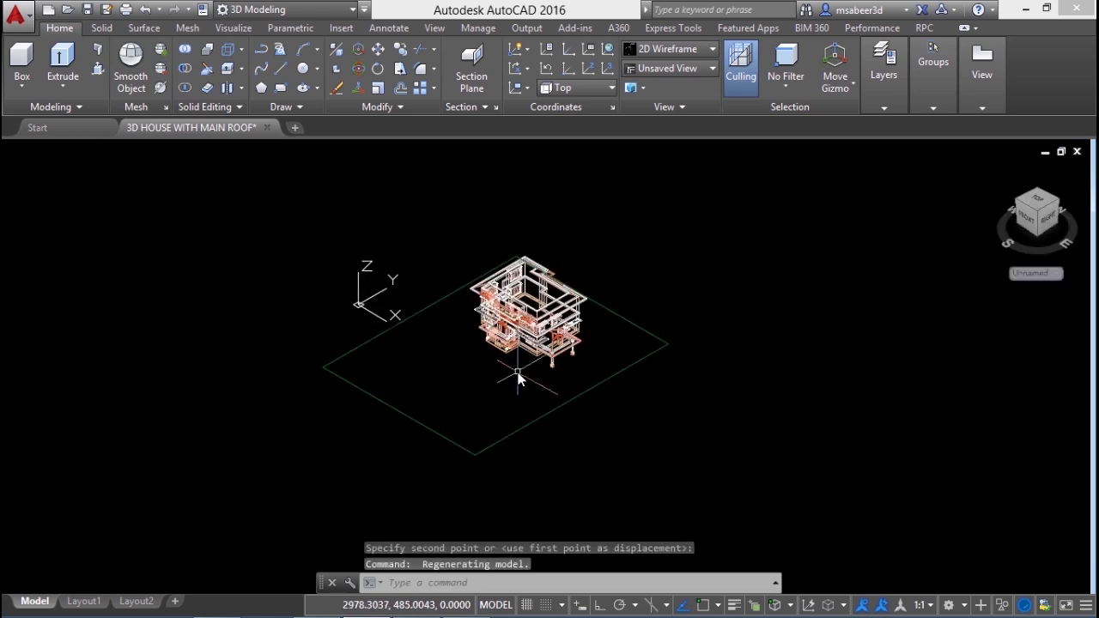
pyautogui.moveTo(606, 354); pyautogui.dragTo(506, 356, button='middle')
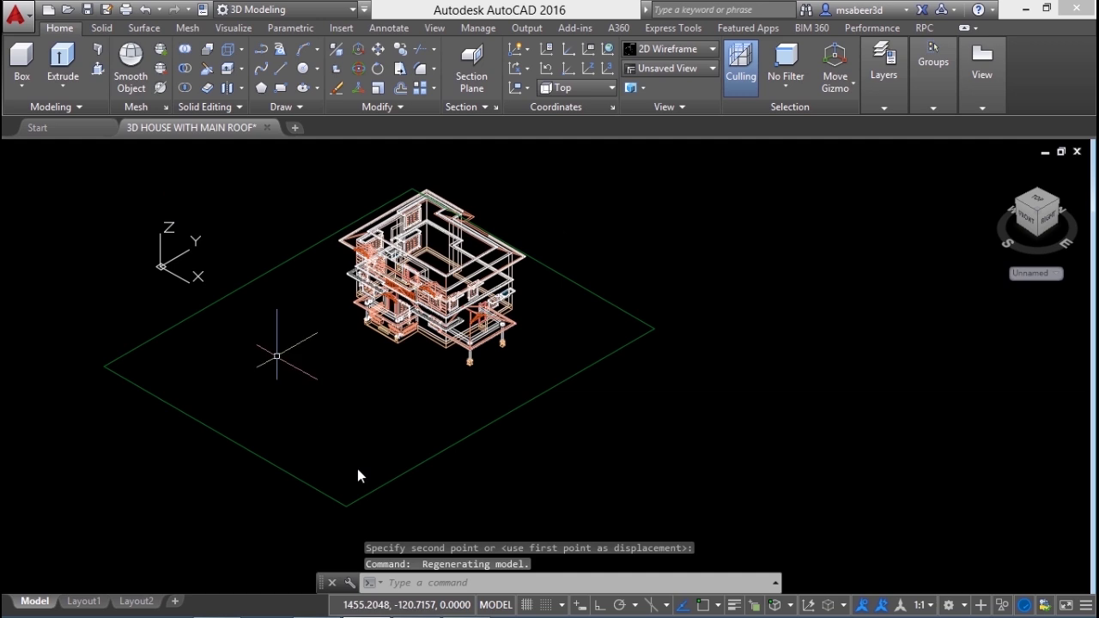
pyautogui.click(413, 584)
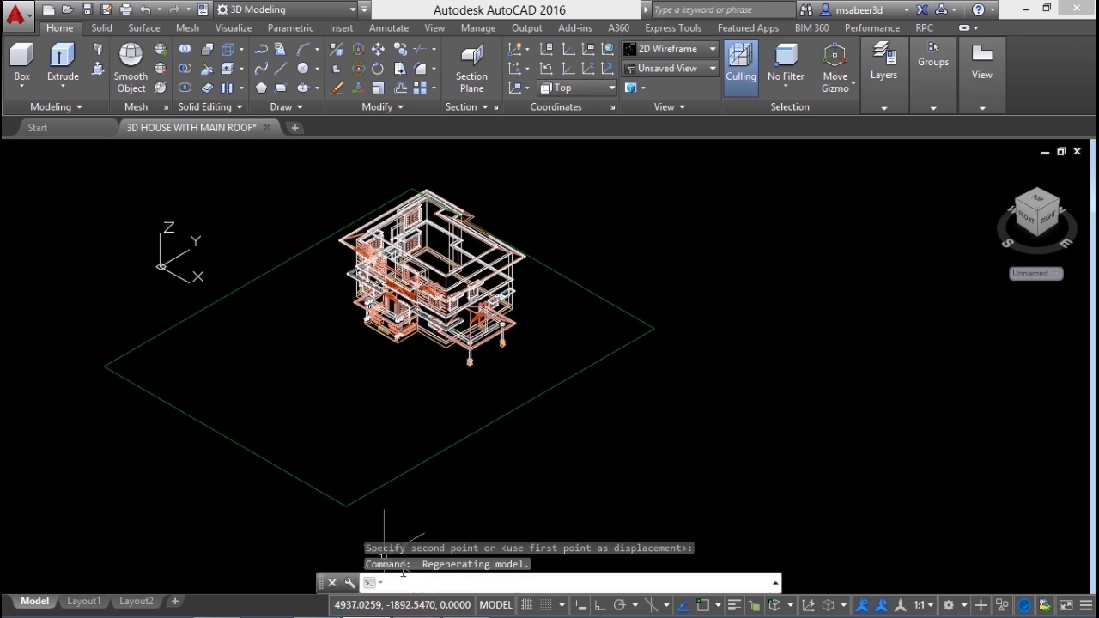
pyautogui.click(90, 148)
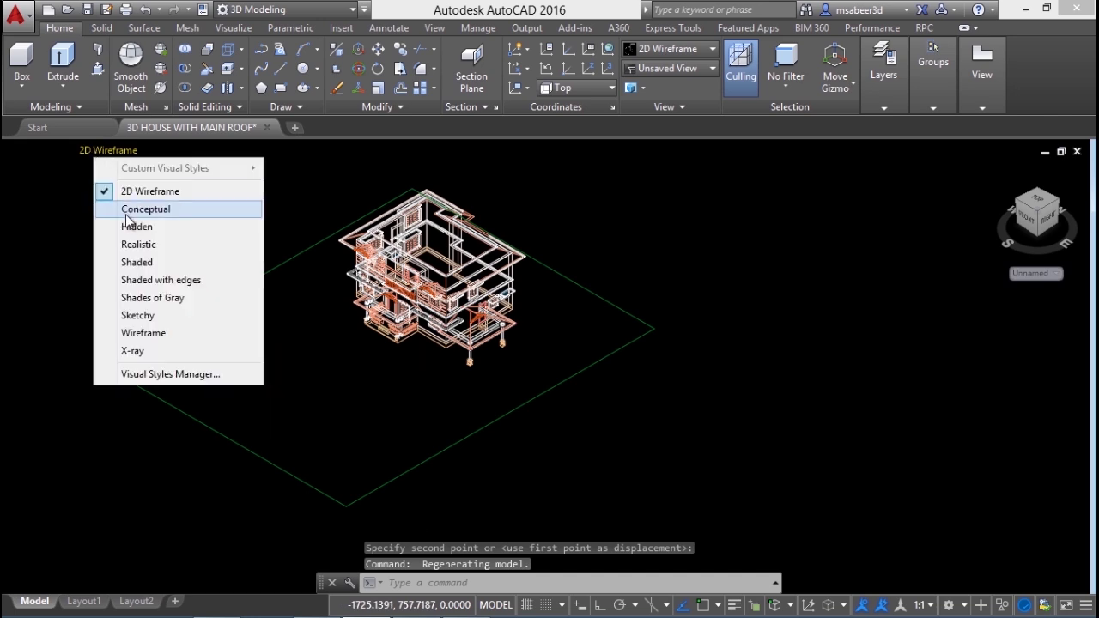
pyautogui.click(137, 244)
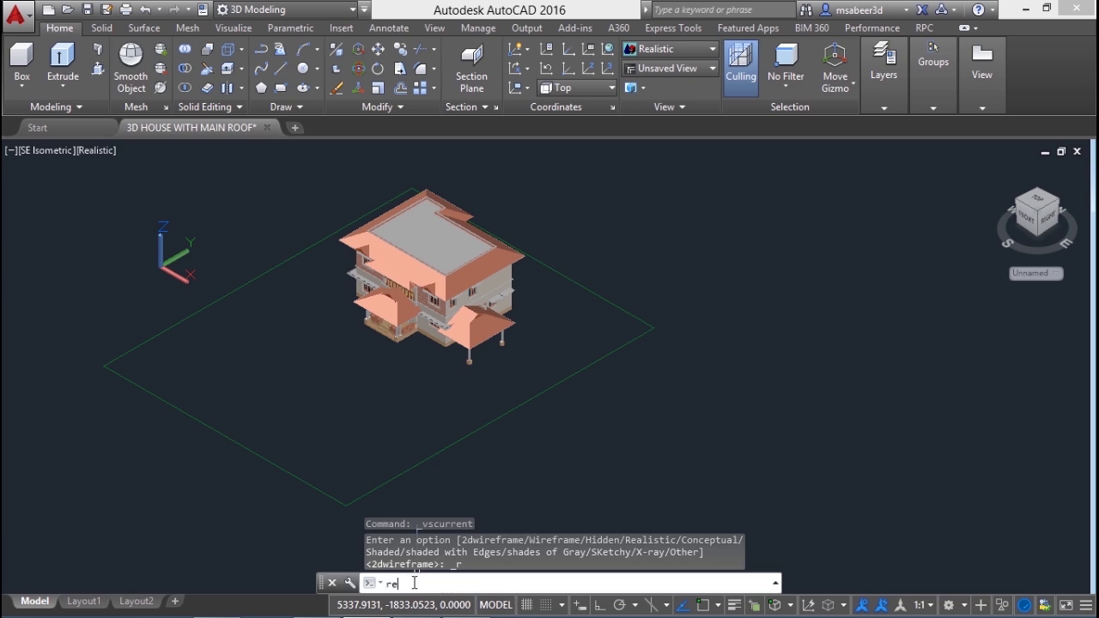
# Step: Convert the land rectangle around the house into a region
pyautogui.press('Return')
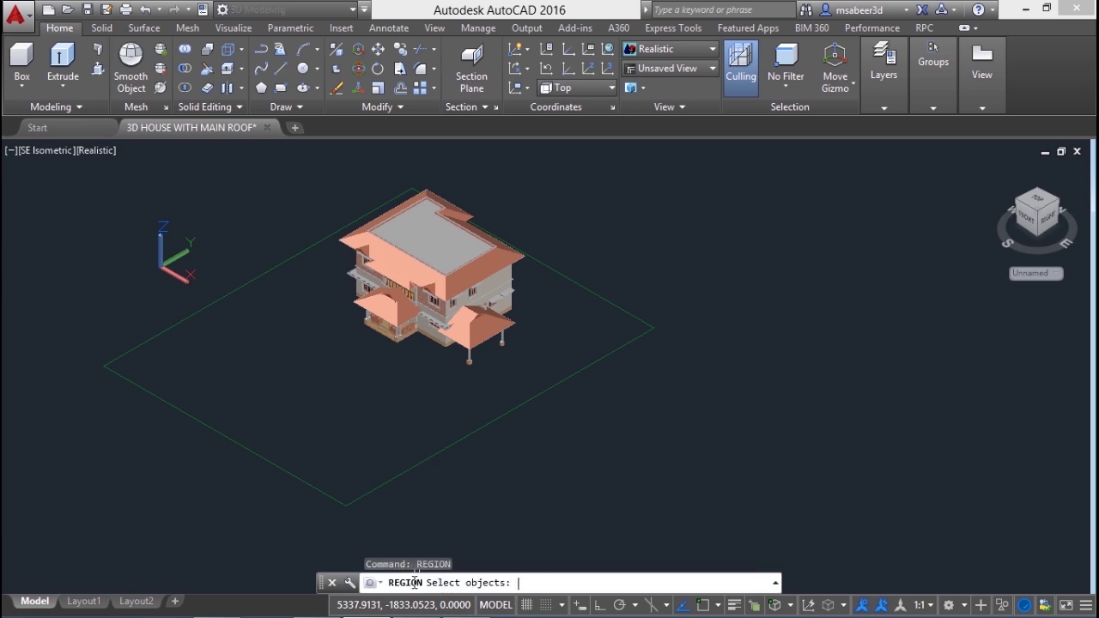
pyautogui.click(537, 443)
pyautogui.click(486, 400)
pyautogui.press('Return')
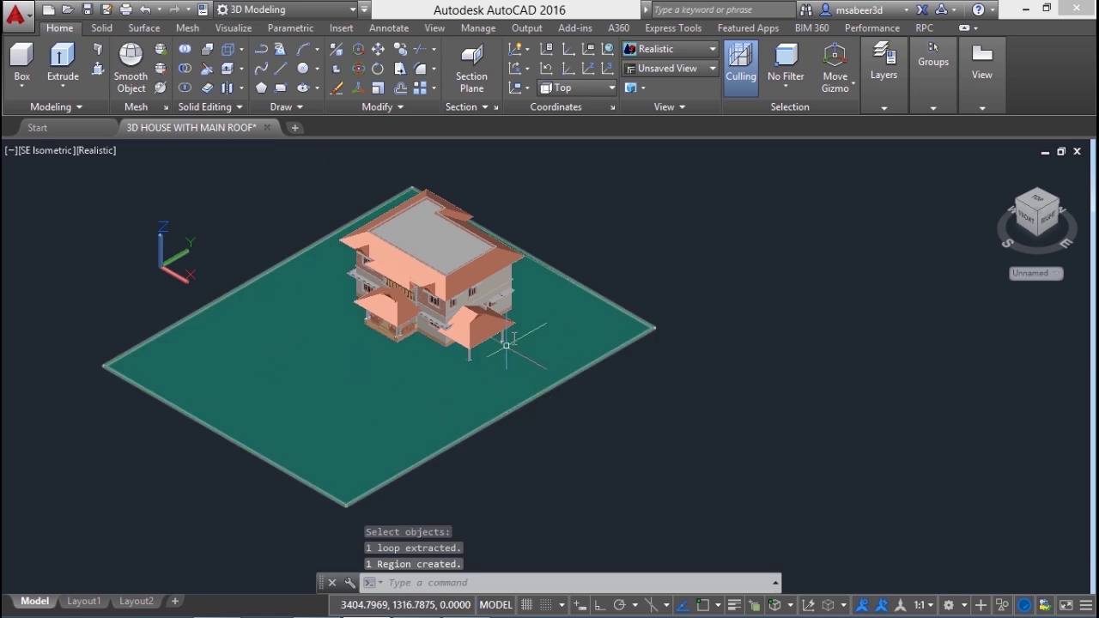
pyautogui.scroll(4, 519, 299)
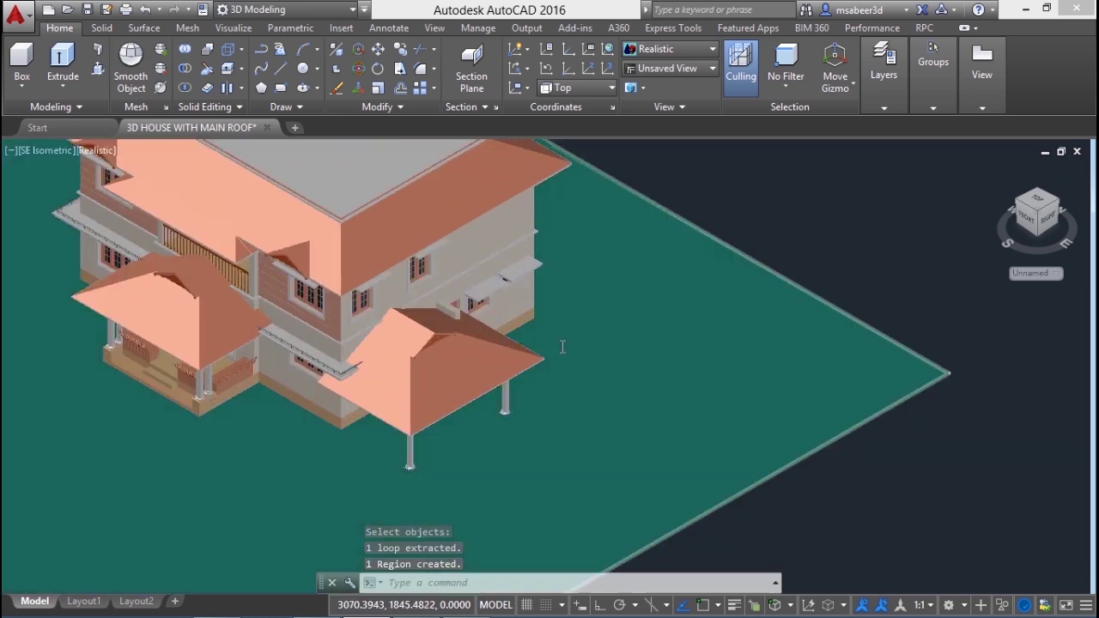
pyautogui.scroll(-4, 532, 326)
pyautogui.scroll(3, 552, 345)
pyautogui.scroll(-2, 552, 345)
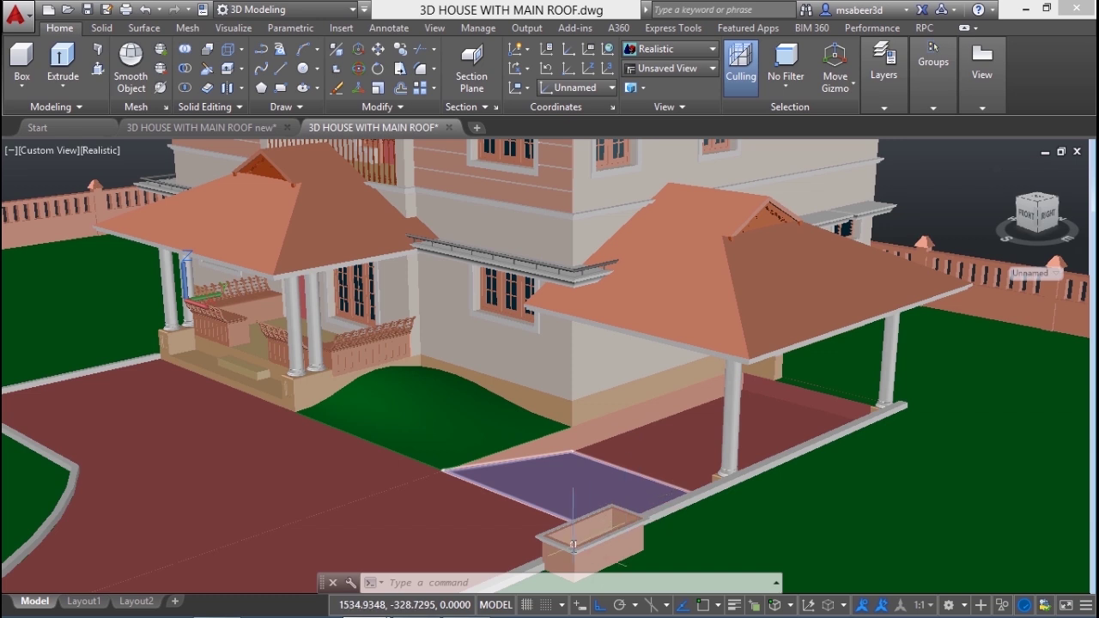
# Step: Clear the planter rim selection in the finished house drawing and switch to the drawing 3D HOUSE WITH MAIN ROOF new
pyautogui.click(572, 543)
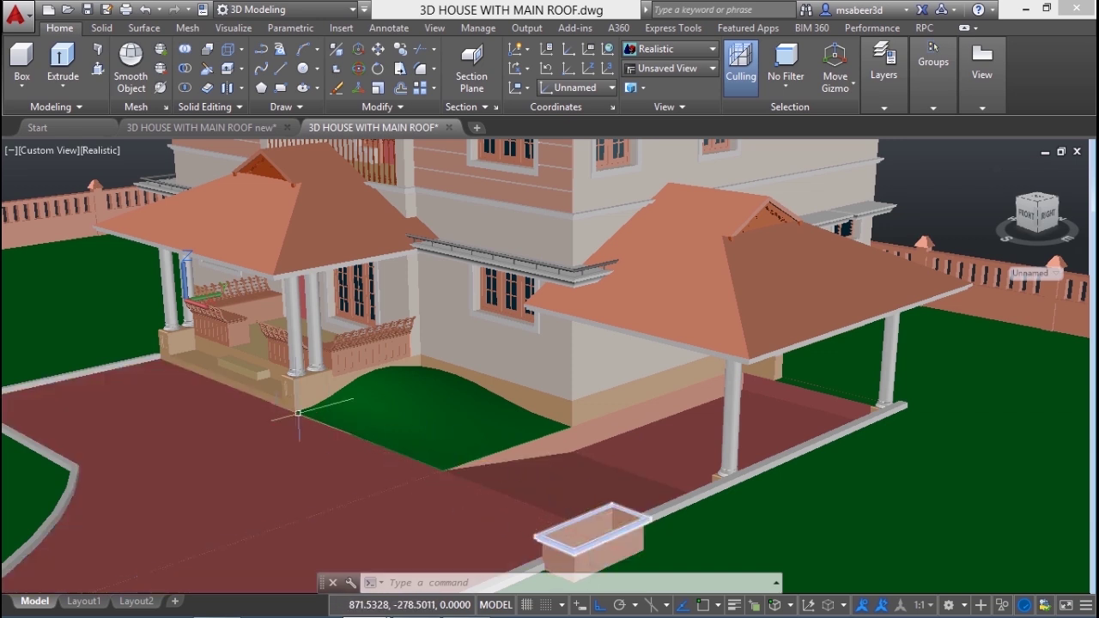
pyautogui.press('Escape')
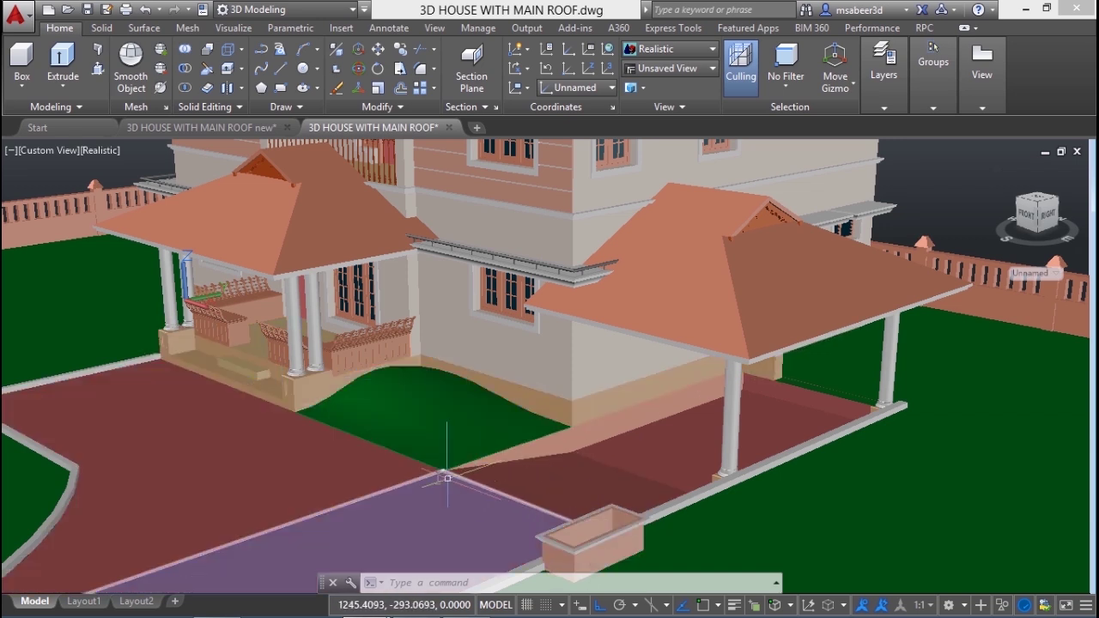
pyautogui.hotkey('ctrl', 'Tab')
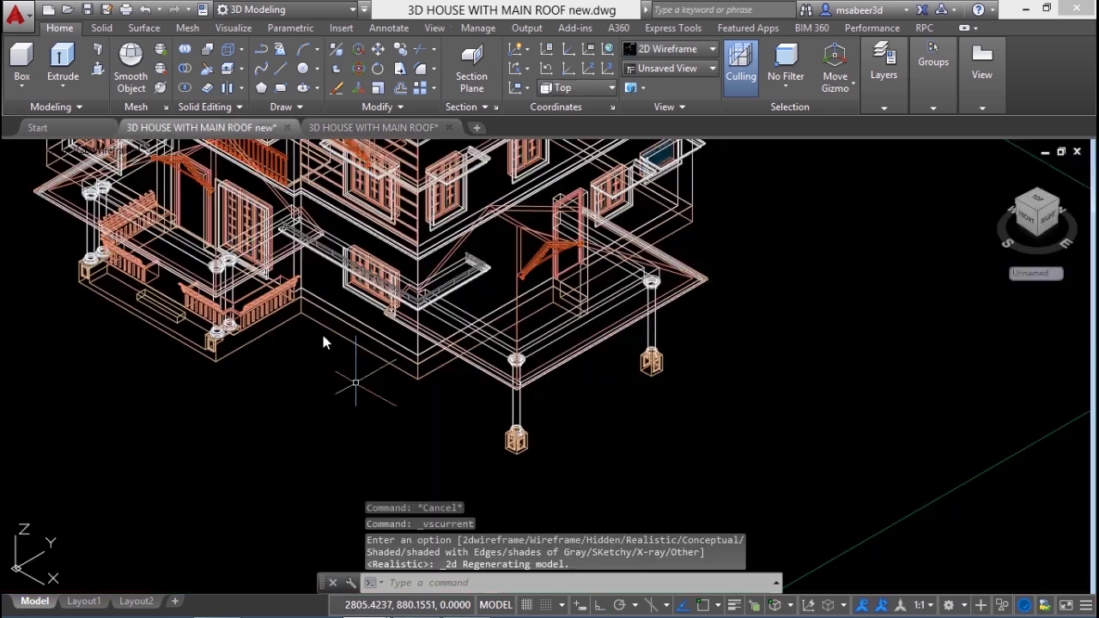
# Step: Turn on object snap for drawing the car porch floor outline
pyautogui.click(261, 49)
pyautogui.press('F3')
pyautogui.click(420, 385)
pyautogui.press('Escape')
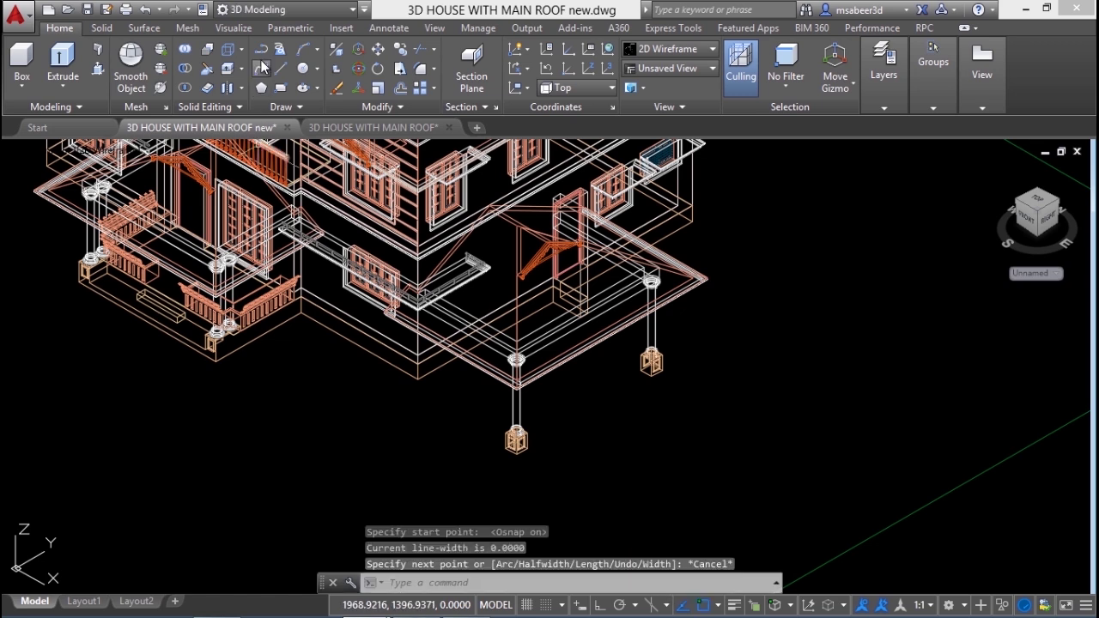
# Step: Start the porch floor polyline at the point aligned with the two front base corners and continue it to the inner house corner
pyautogui.click(262, 56)
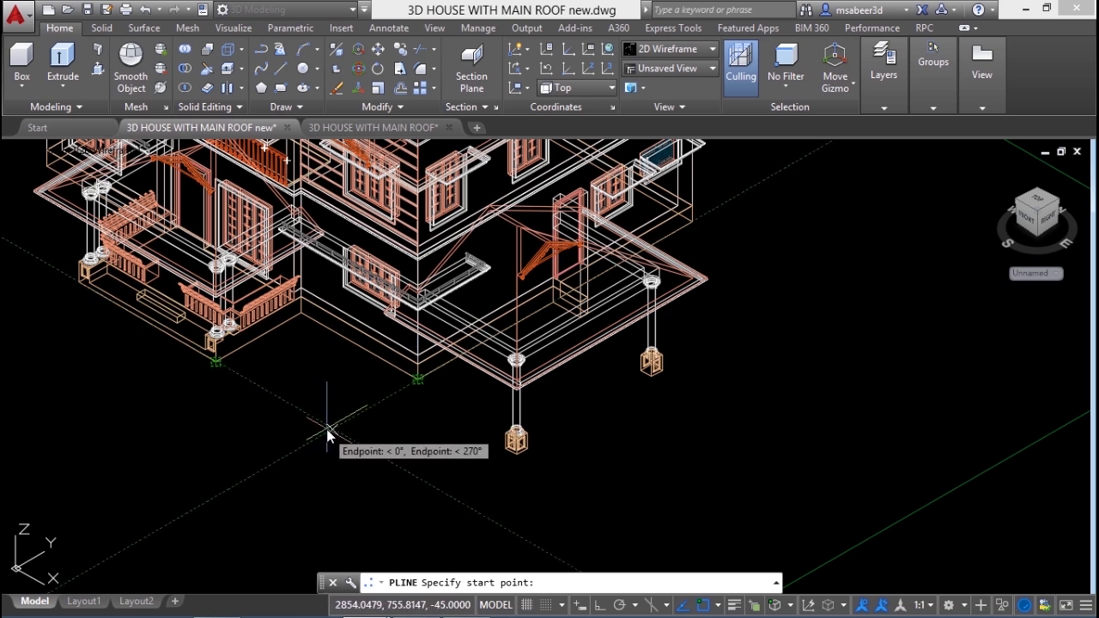
pyautogui.click(327, 428)
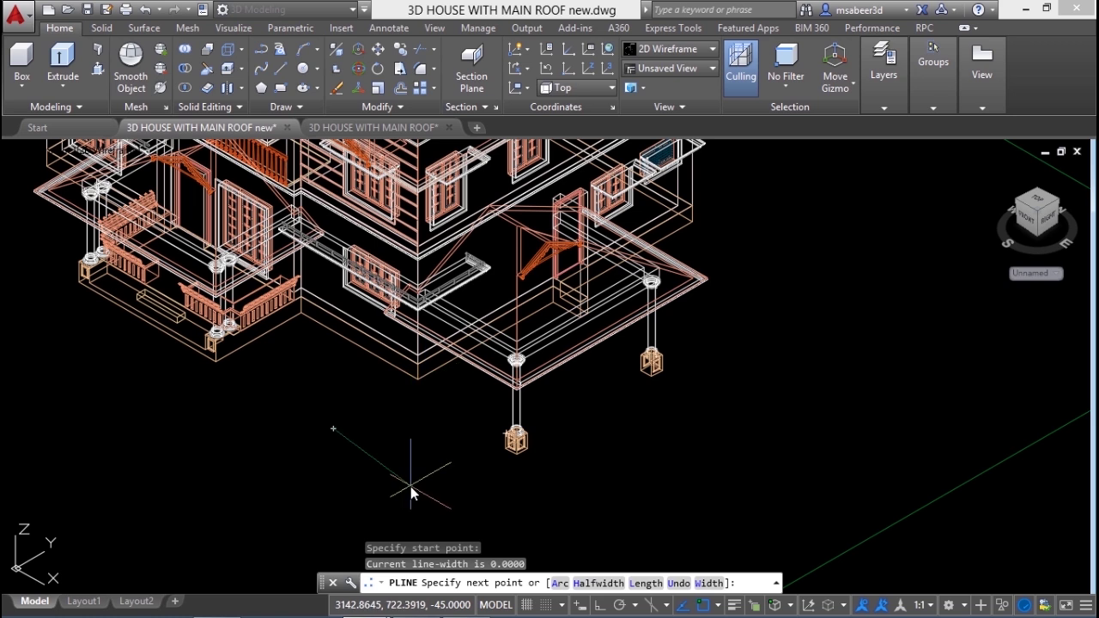
pyautogui.click(550, 314)
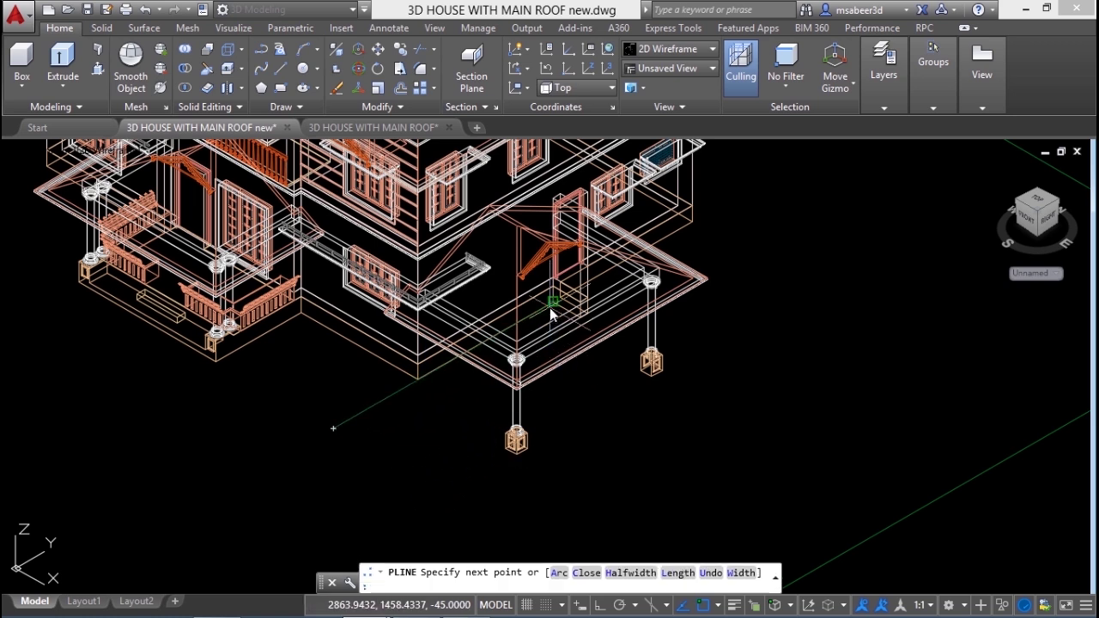
pyautogui.click(658, 380)
pyautogui.write('u')
pyautogui.press('Return')
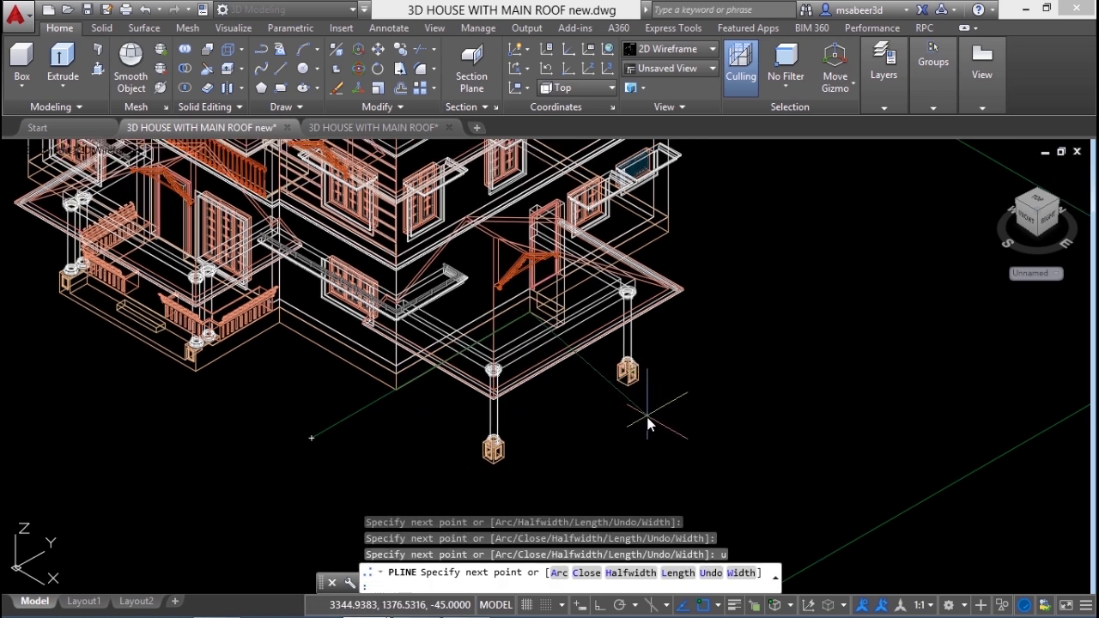
# Step: Continue the polyline from the inner house corner to the far porch pillar base, using an .X point filter
pyautogui.scroll(2, 645, 411)
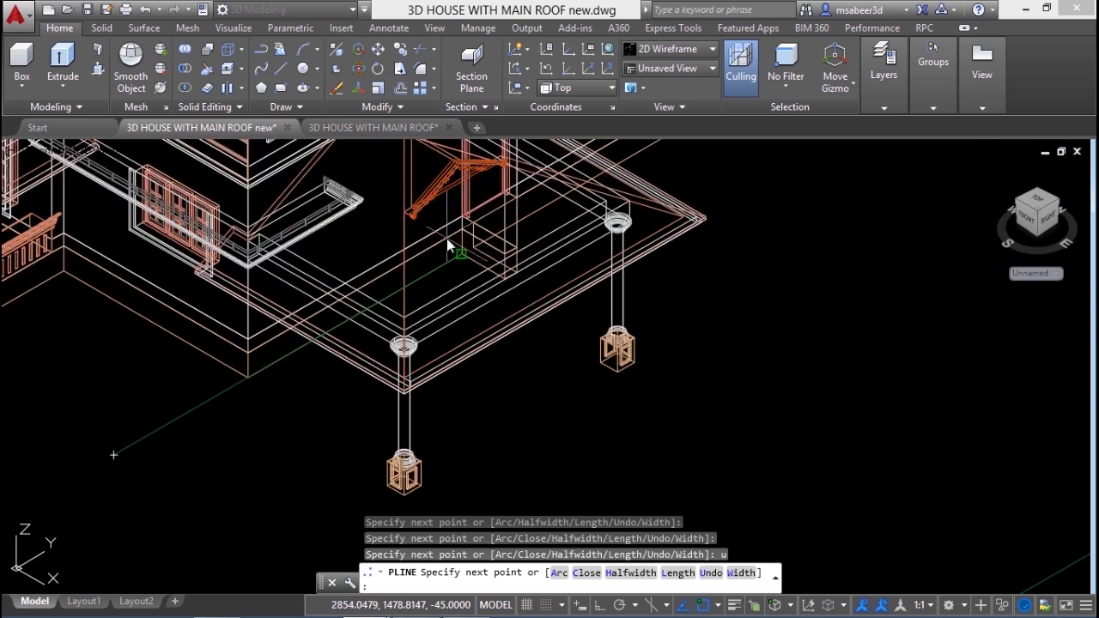
pyautogui.keyDown('shift'); pyautogui.rightClick(645, 319); pyautogui.keyUp('shift')
pyautogui.press('Escape')
pyautogui.keyDown('shift'); pyautogui.rightClick(655, 278); pyautogui.keyUp('shift')
pyautogui.moveTo(721, 282)
pyautogui.click(858, 279)
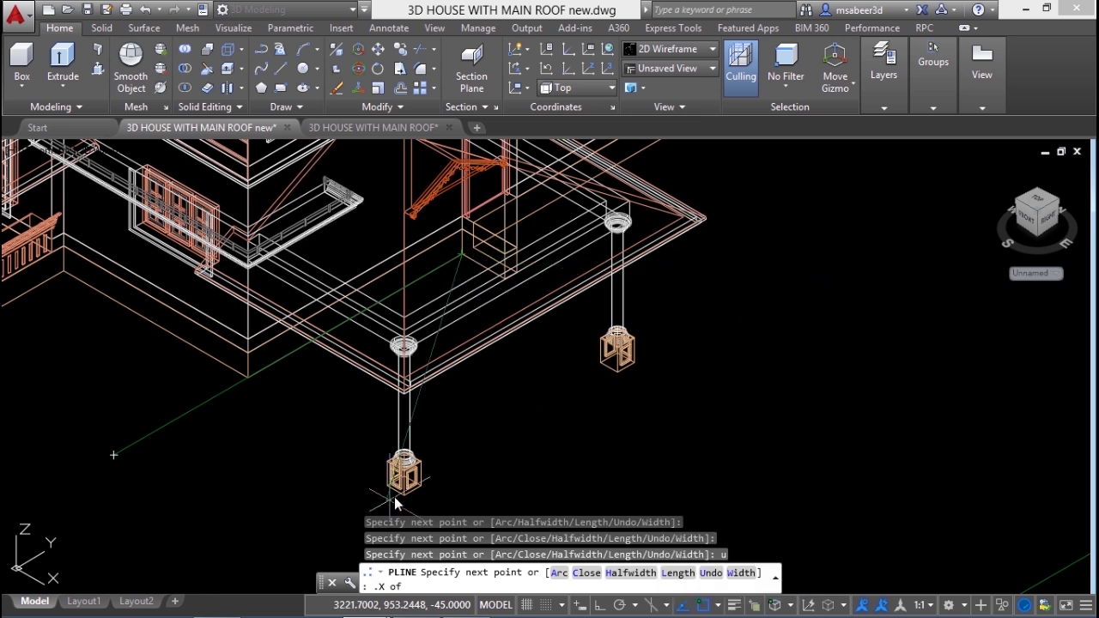
pyautogui.click(622, 381)
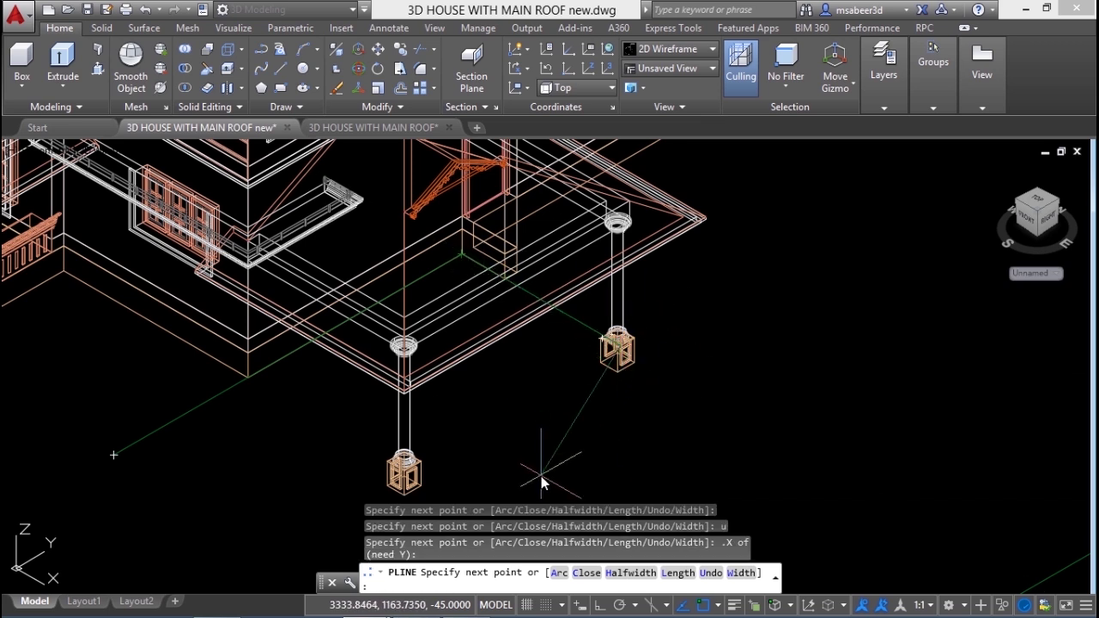
# Step: Extend the polyline along the porch pillars until it aligns with its start point, using an .X point filter, and close it
pyautogui.scroll(-3, 549, 429)
pyautogui.keyDown('shift'); pyautogui.rightClick(493, 217); pyautogui.keyUp('shift')
pyautogui.moveTo(588, 277)
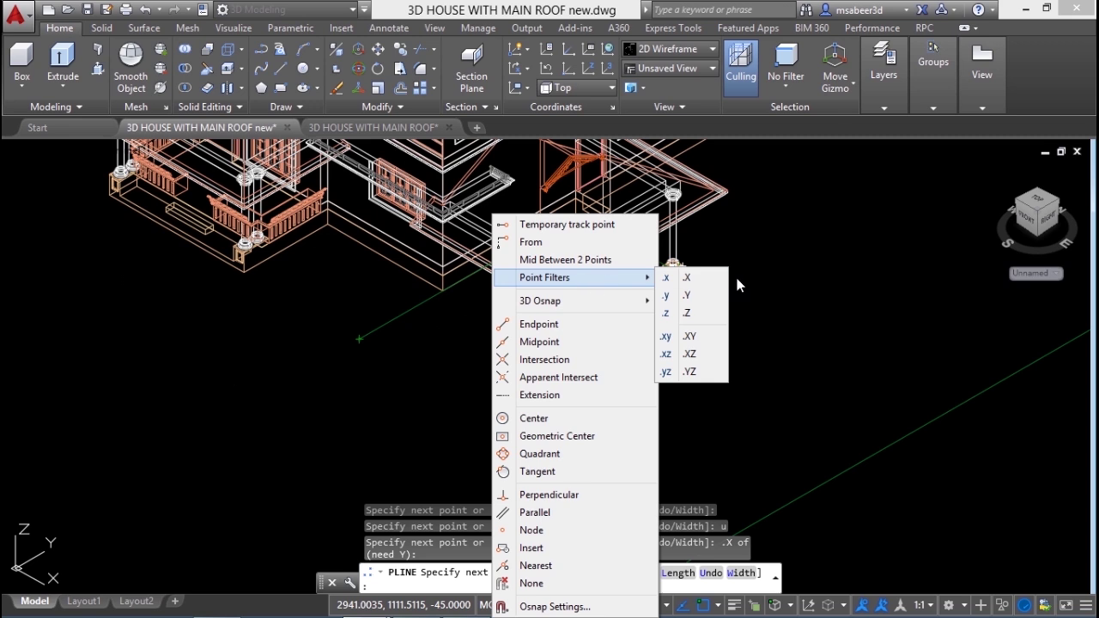
pyautogui.click(686, 277)
pyautogui.scroll(4, 687, 283)
pyautogui.click(611, 244)
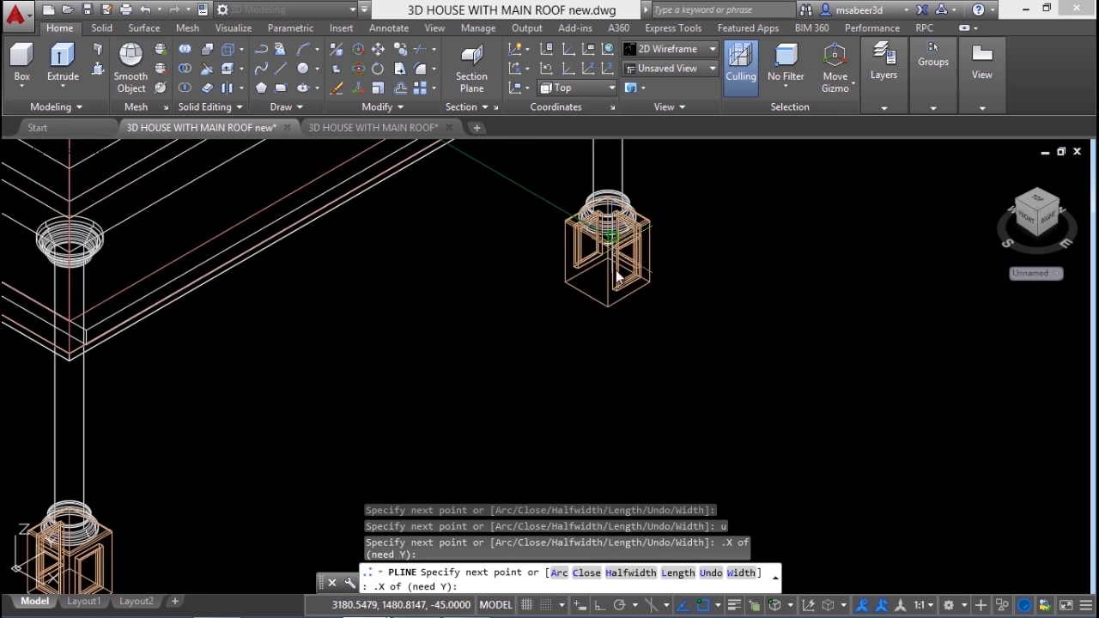
pyautogui.scroll(-4, 654, 312)
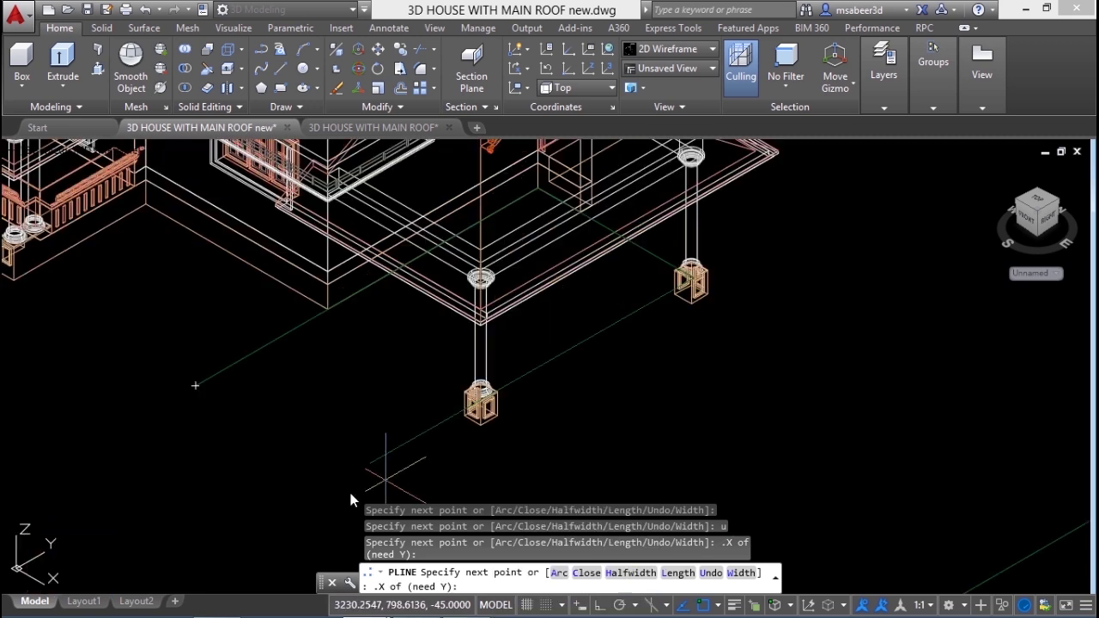
pyautogui.click(201, 392)
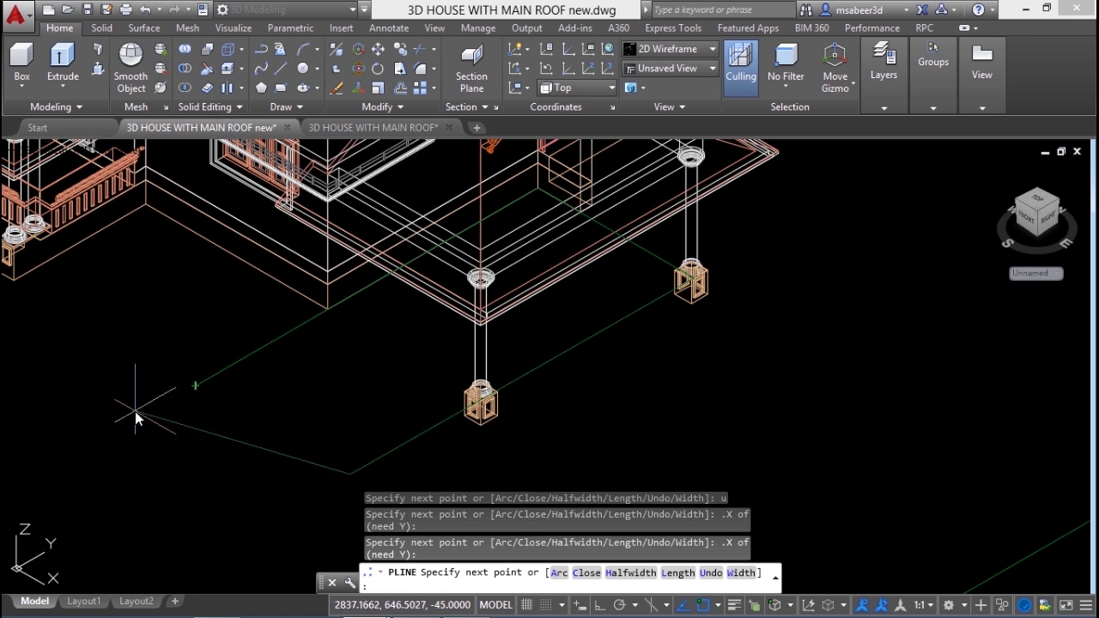
pyautogui.rightClick(323, 127)
pyautogui.click(376, 214)
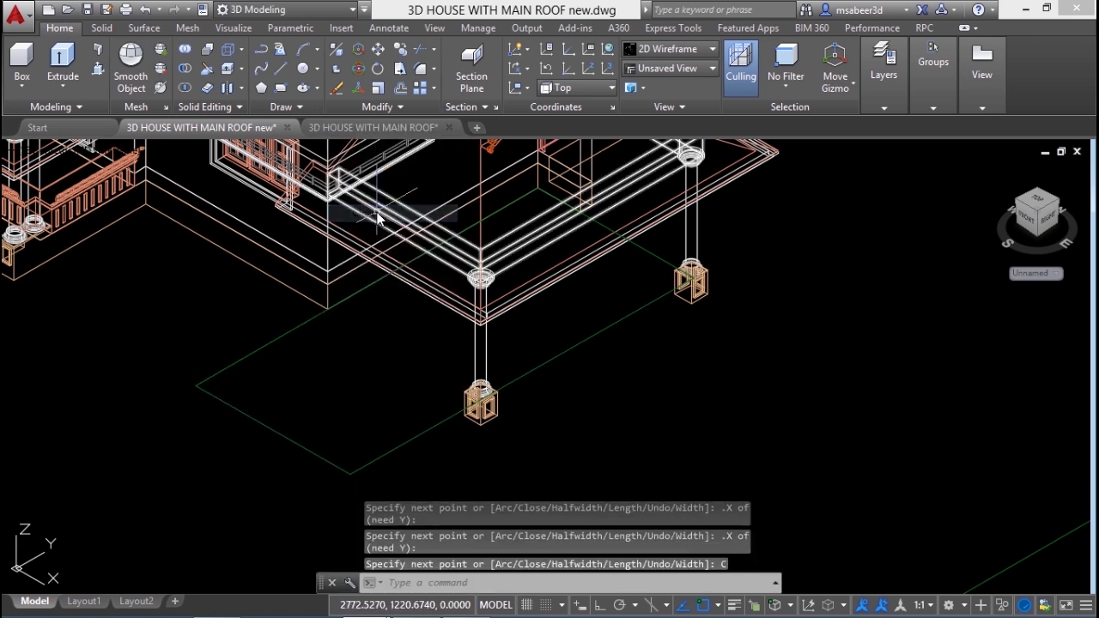
# Step: Convert the closed porch floor outline into a region
pyautogui.hotkey('ctrl', 'z')
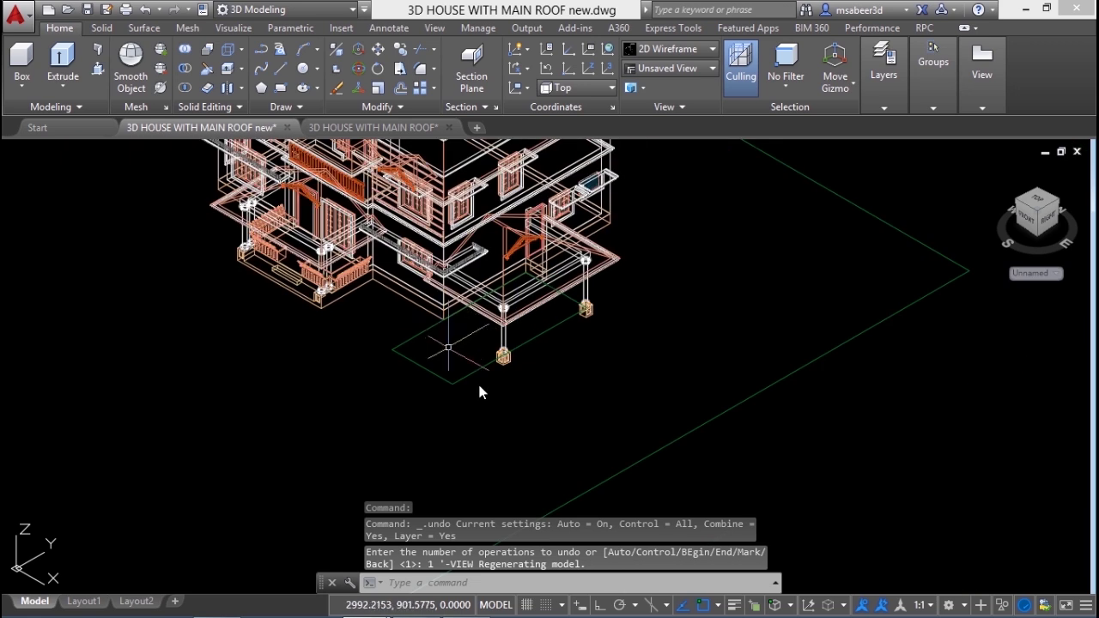
pyautogui.scroll(4, 479, 391)
pyautogui.press('Escape')
pyautogui.press('Escape')
pyautogui.press('Escape')
pyautogui.write('region')
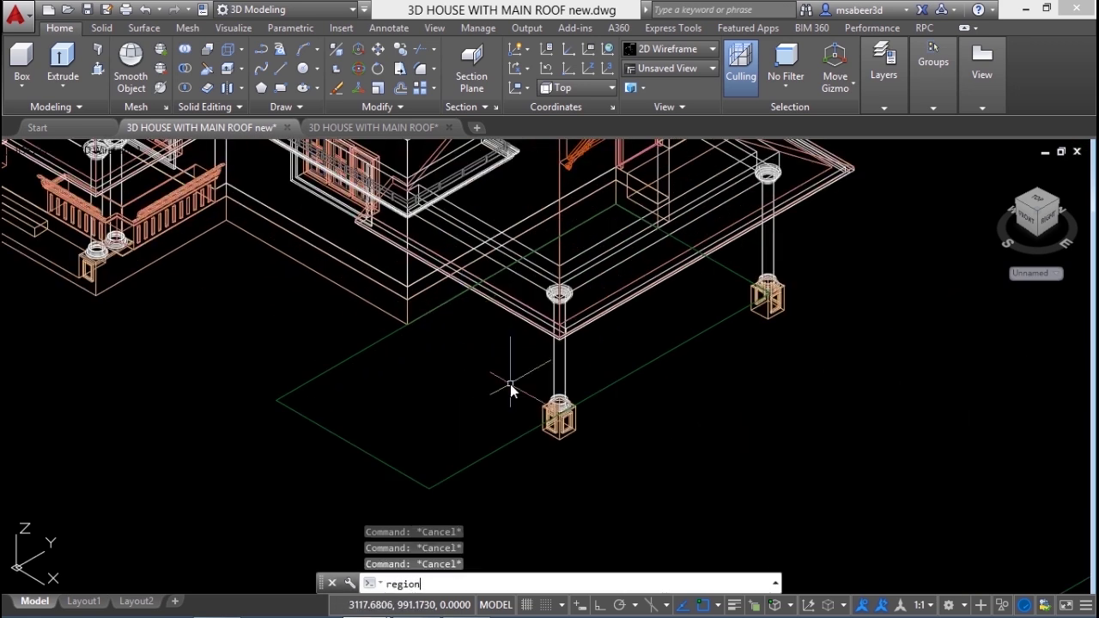
pyautogui.press('Return')
pyautogui.click(488, 452)
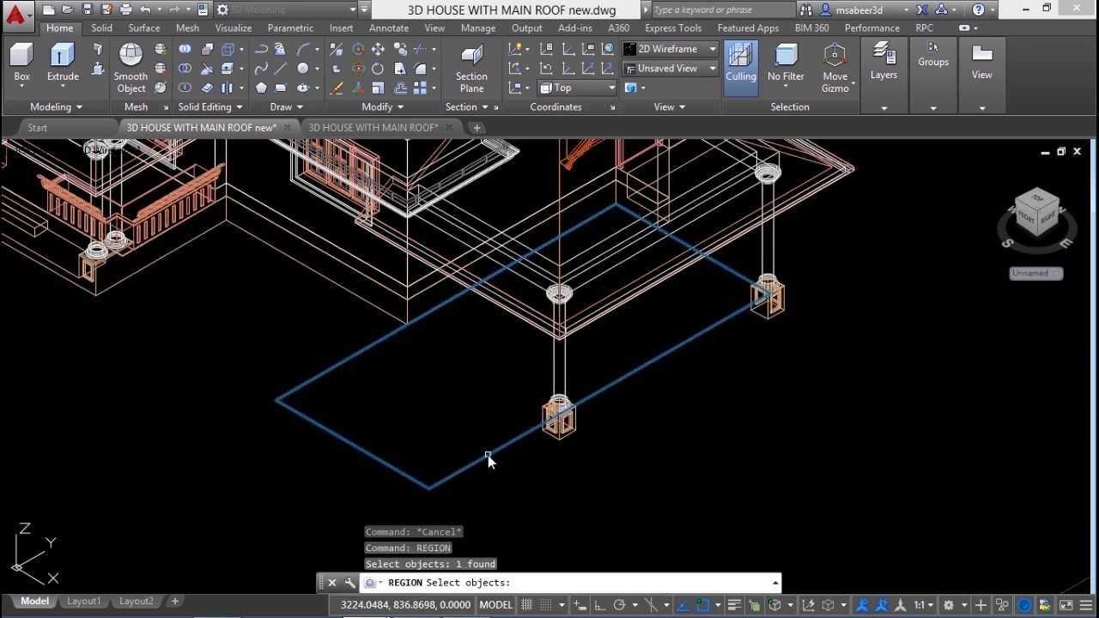
pyautogui.press('Return')
# Step: Subtract the porch floor region from the large land region
pyautogui.scroll(-3, 462, 363)
pyautogui.scroll(2, 518, 306)
pyautogui.press('Escape')
pyautogui.press('Escape')
pyautogui.click(178, 68)
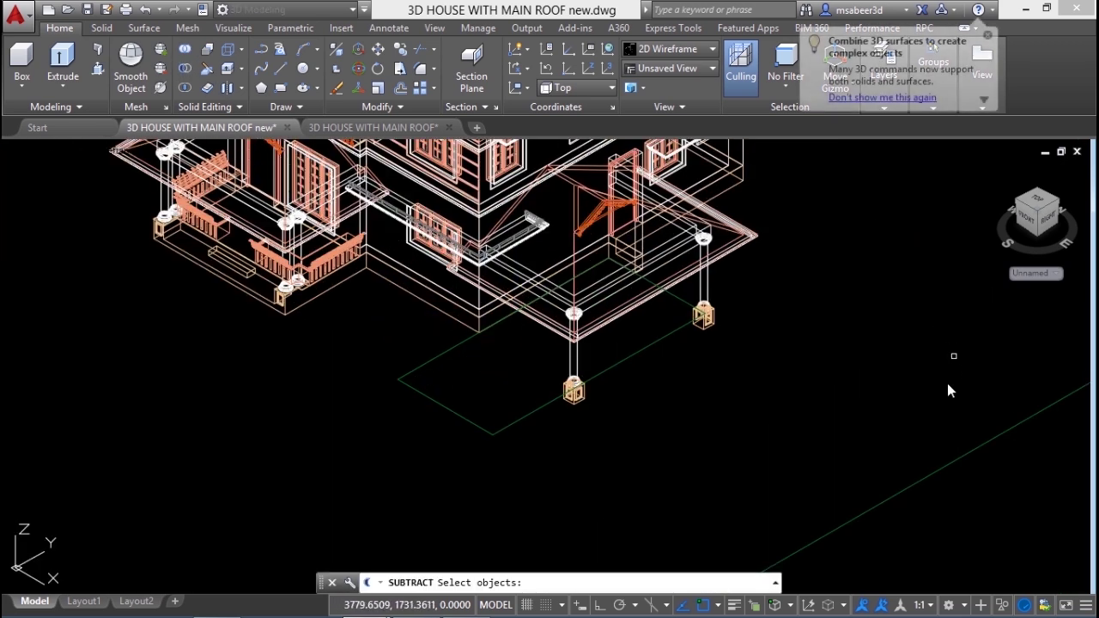
pyautogui.click(835, 533)
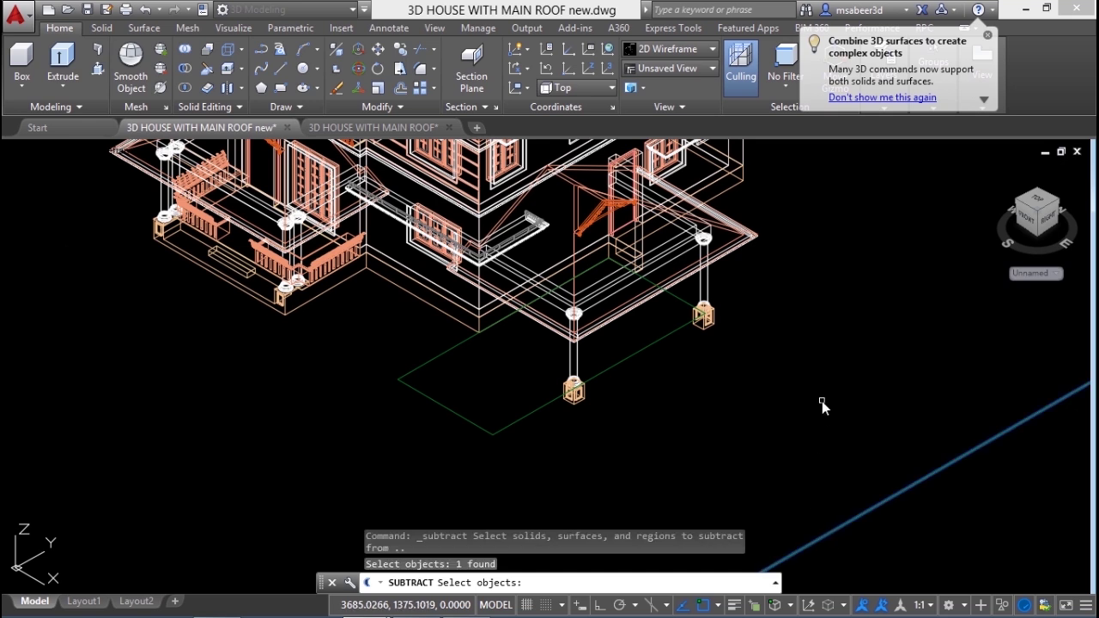
pyautogui.press('Return')
pyautogui.click(630, 356)
pyautogui.press('Return')
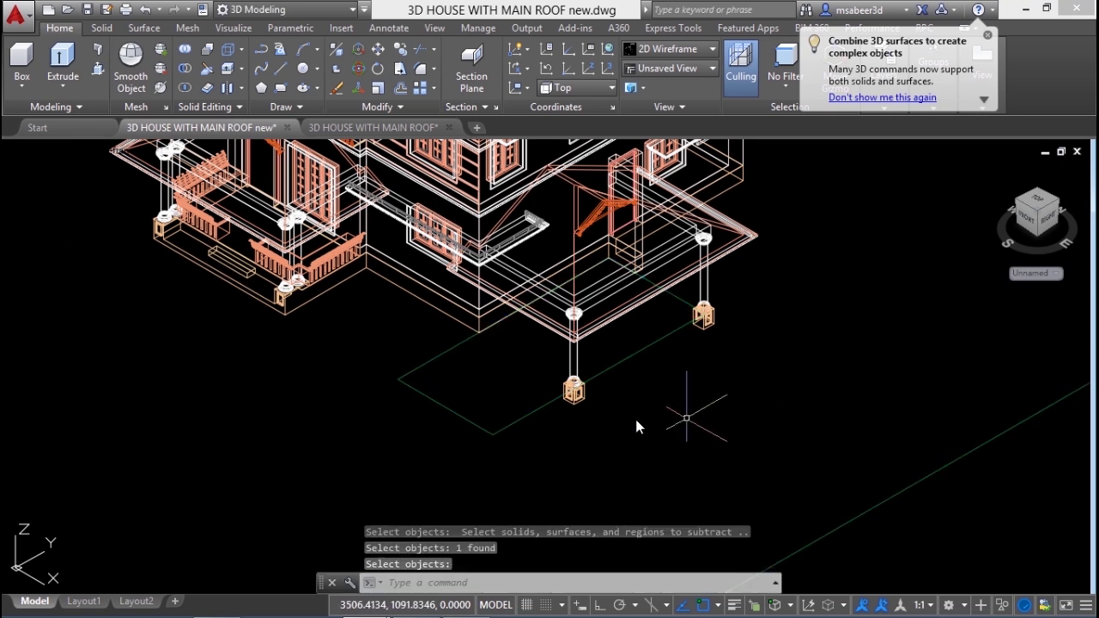
# Step: Change the visual style to inspect the land around the porch cutout
pyautogui.scroll(-3, 552, 355)
pyautogui.scroll(2, 545, 351)
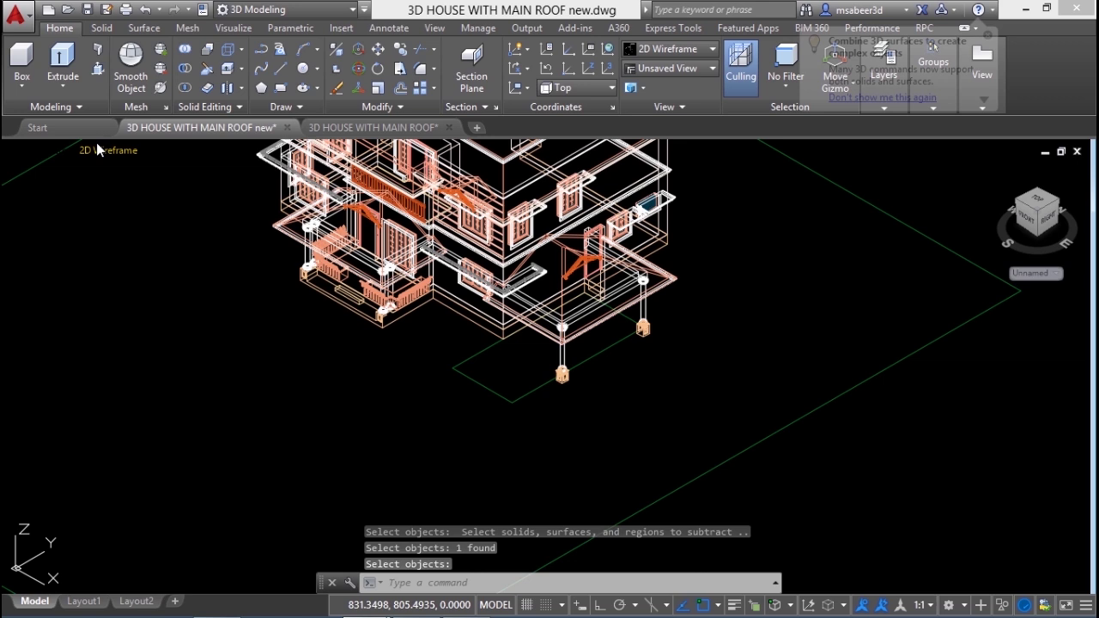
pyautogui.click(103, 148)
pyautogui.click(191, 279)
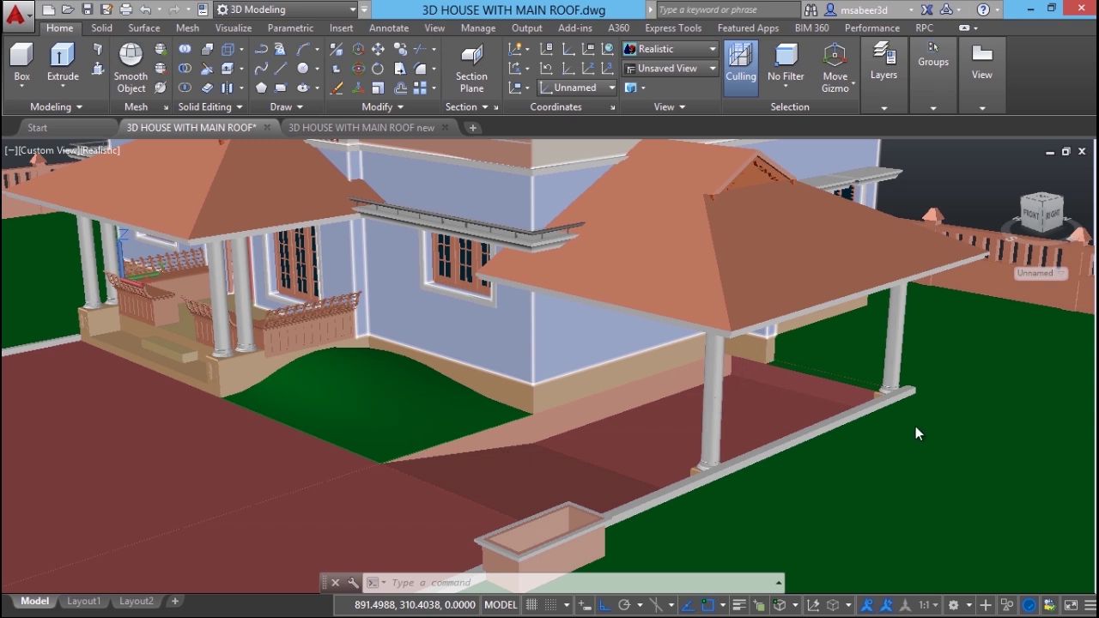
# Step: Return to the drawing 3D HOUSE WITH MAIN ROOF new and check its current layer
pyautogui.click(301, 129)
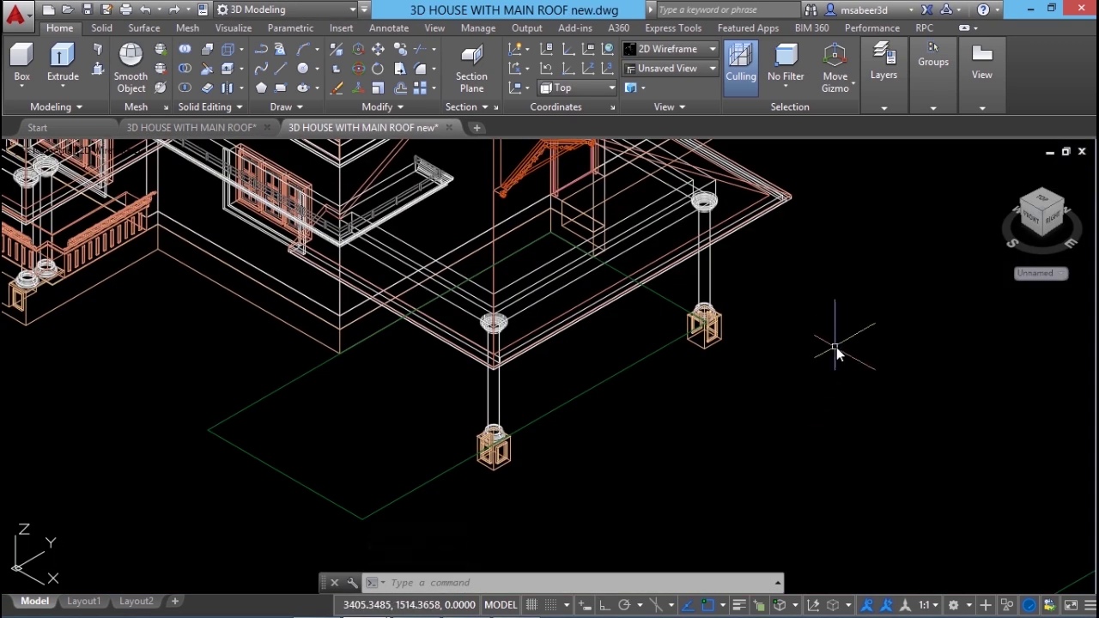
pyautogui.click(885, 108)
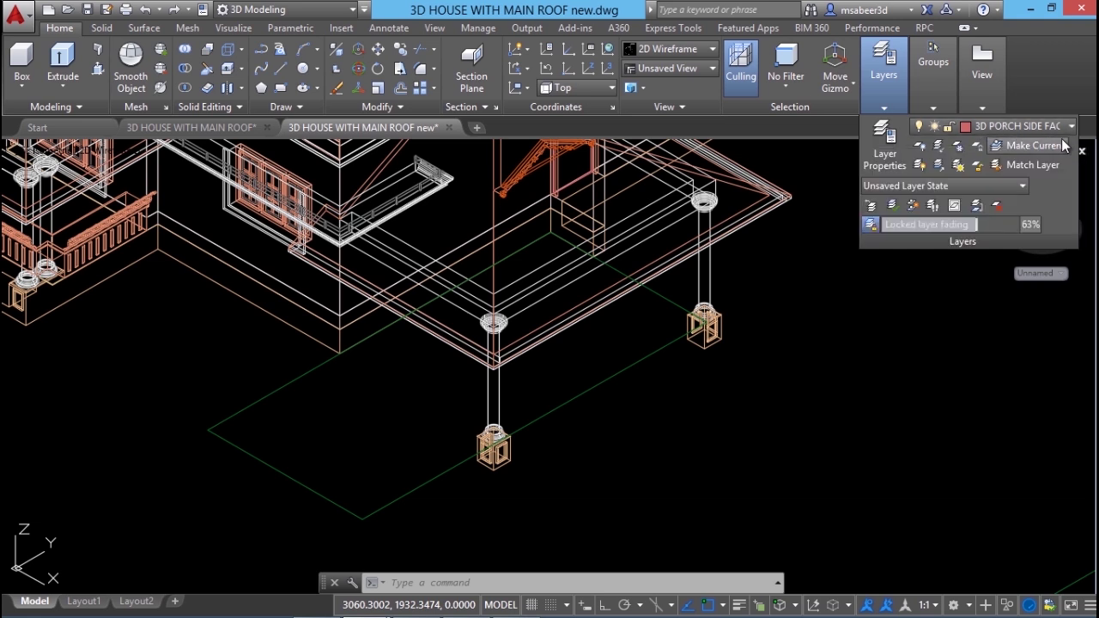
pyautogui.click(815, 382)
pyautogui.press('Escape')
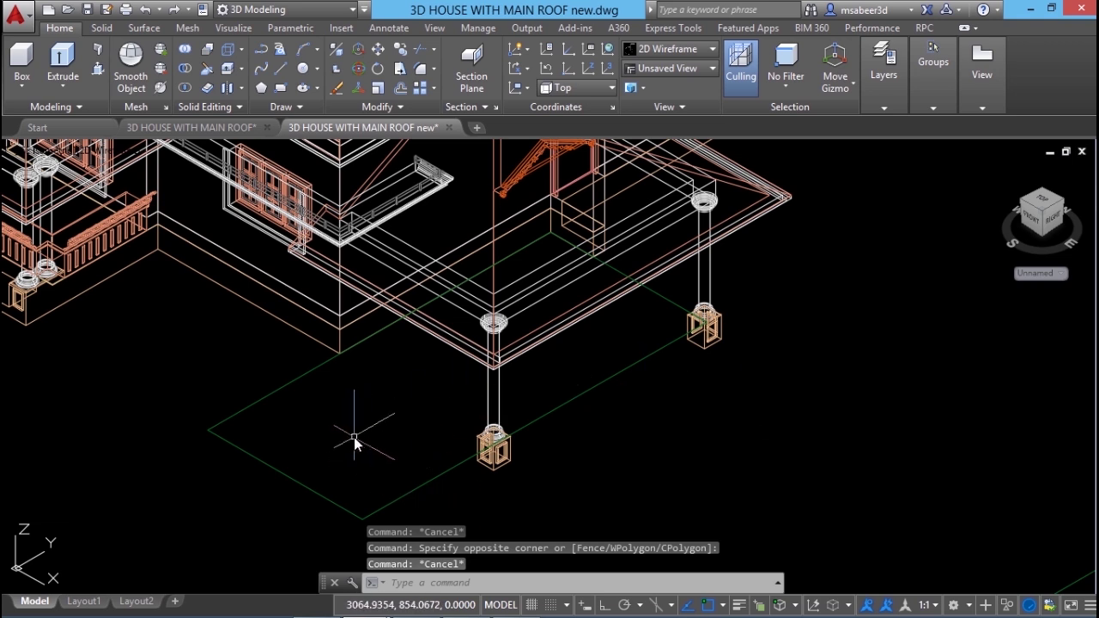
# Step: Set the coordinate system to the Right preset UCS
pyautogui.click(226, 28)
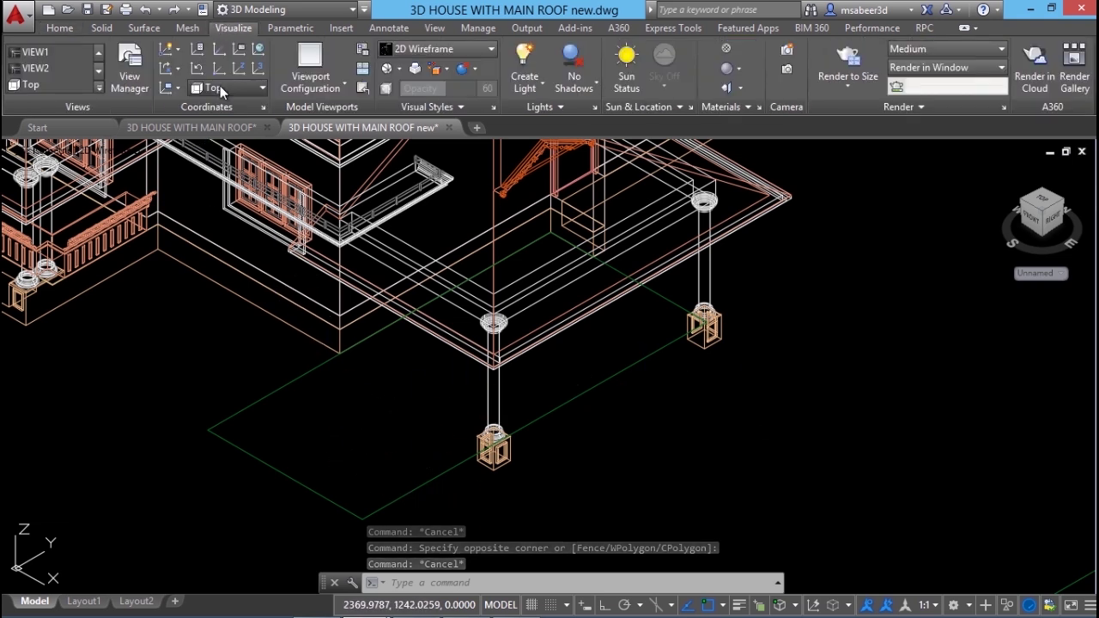
pyautogui.click(225, 88)
pyautogui.click(219, 188)
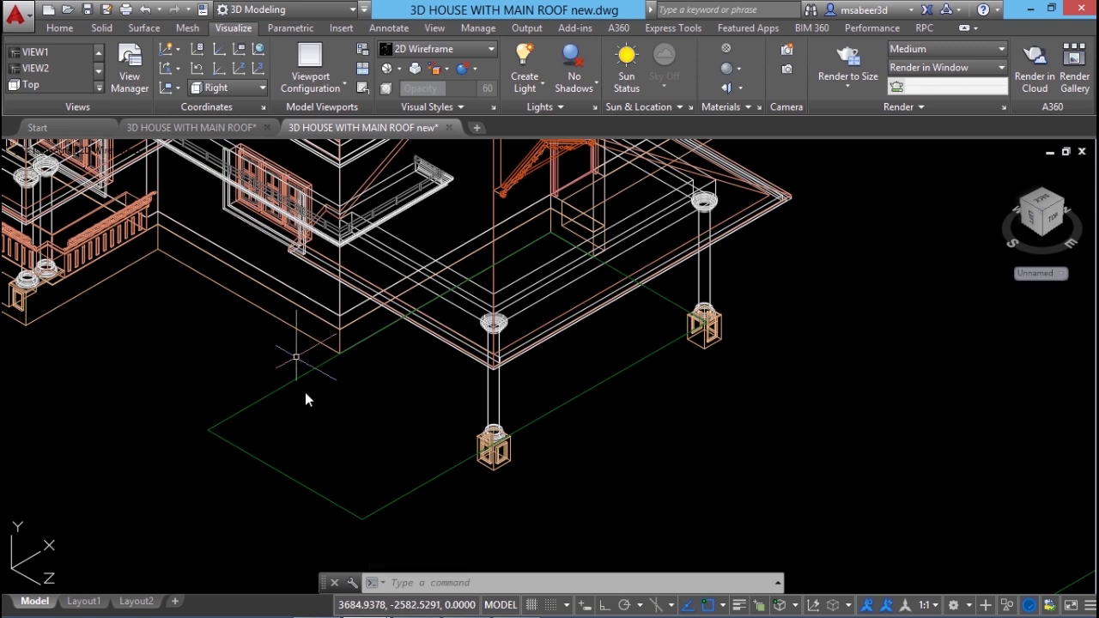
# Step: Start the porch side face polyline at the inner house corner with a 45-unit segment straight down
pyautogui.scroll(2, 260, 438)
pyautogui.moveTo(253, 453); pyautogui.dragTo(102, 512, button='middle')
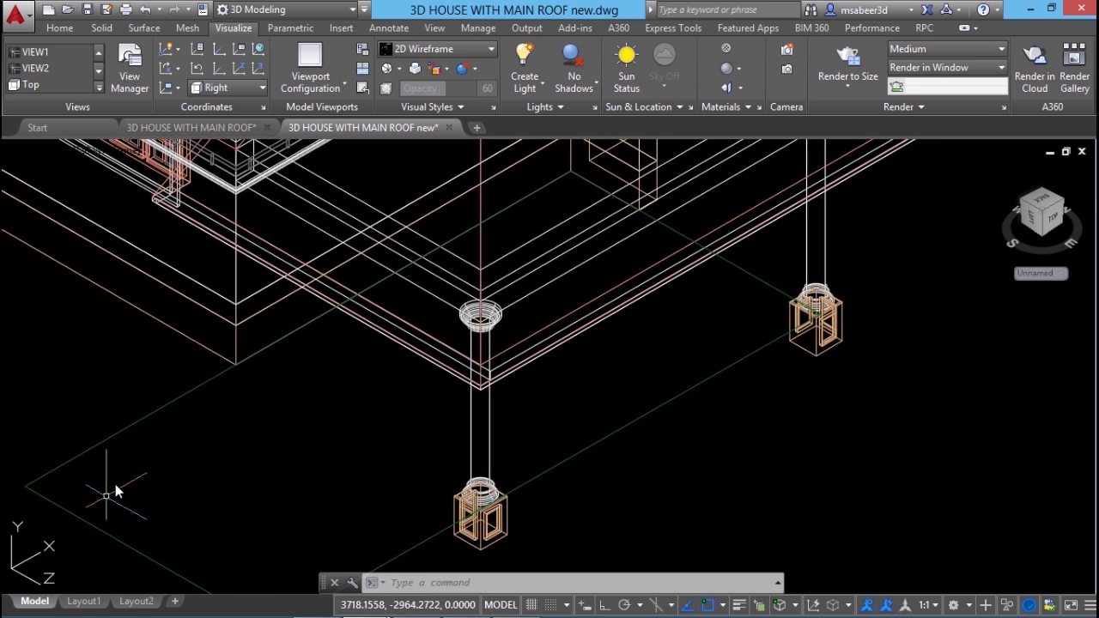
pyautogui.click(60, 29)
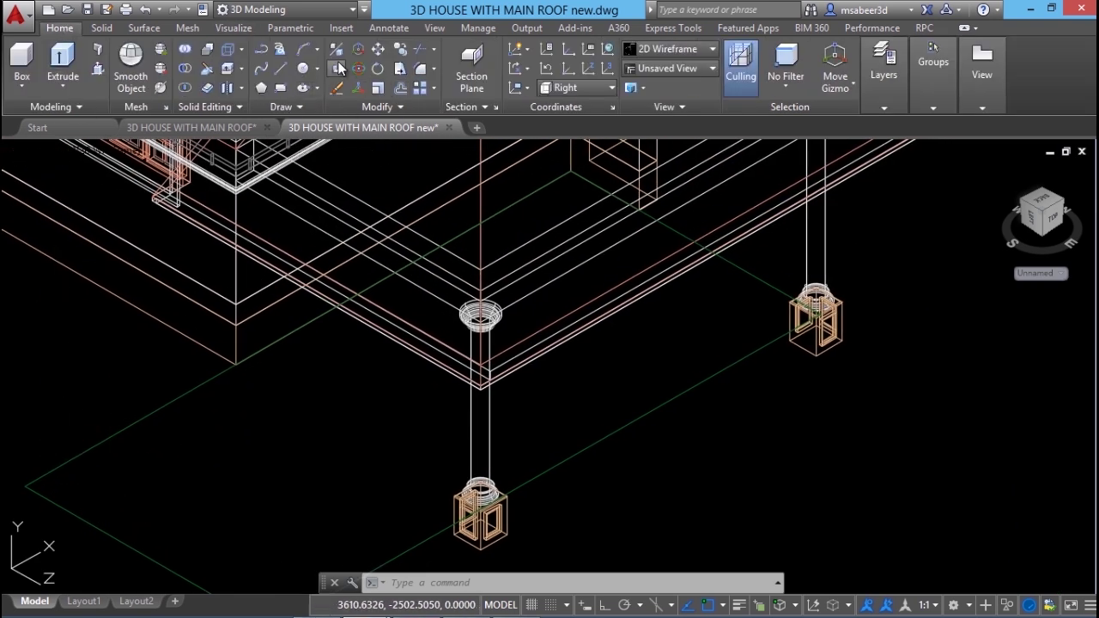
pyautogui.click(262, 52)
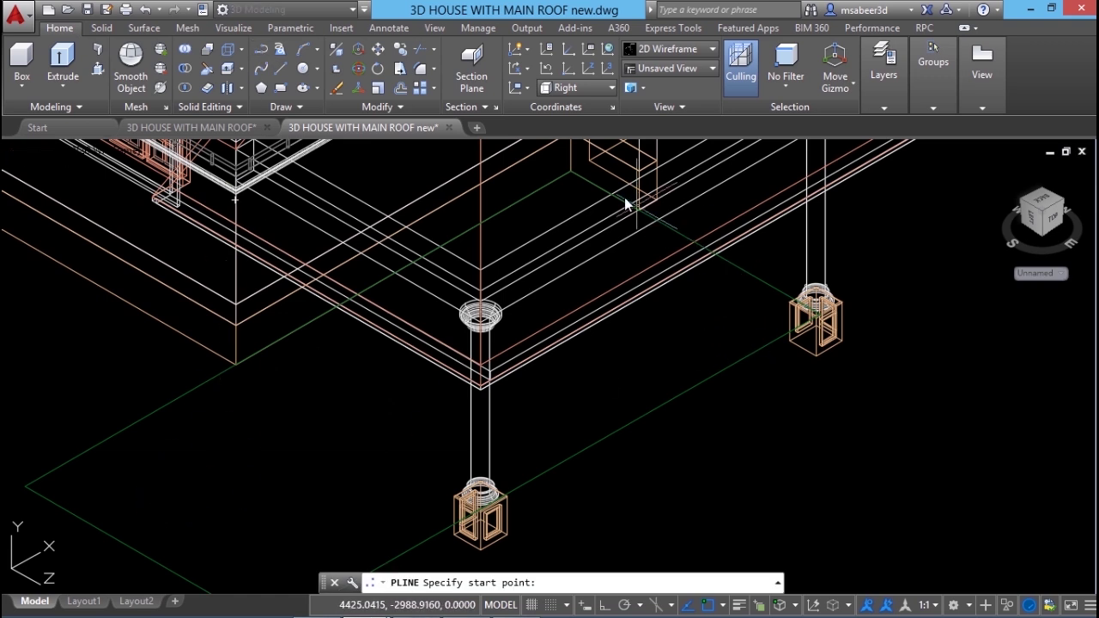
pyautogui.click(577, 172)
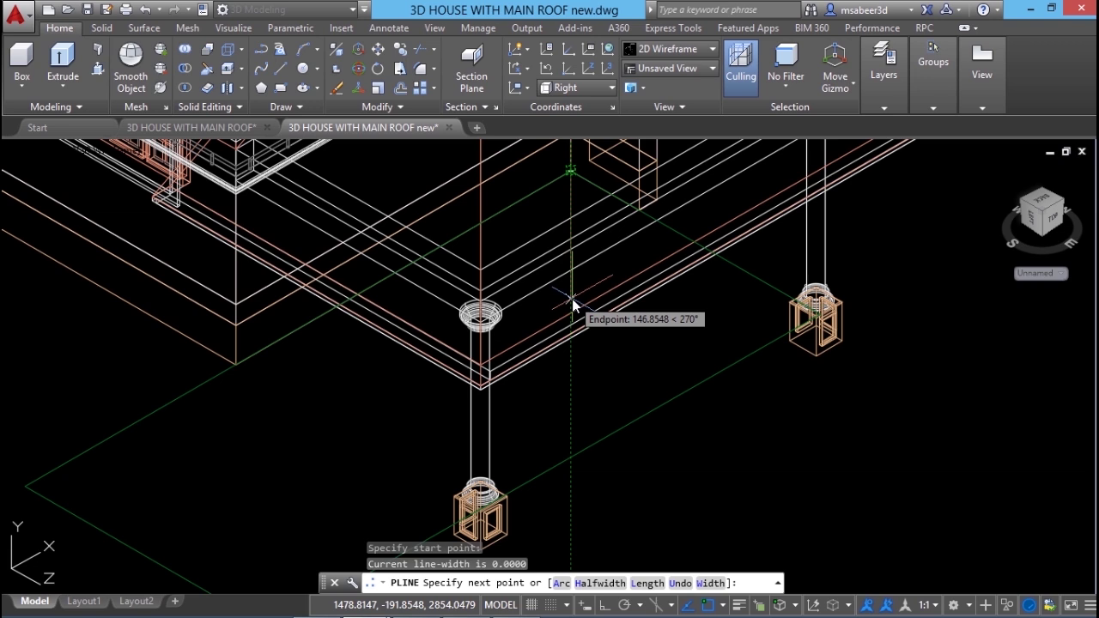
pyautogui.write('45')
pyautogui.press('Return')
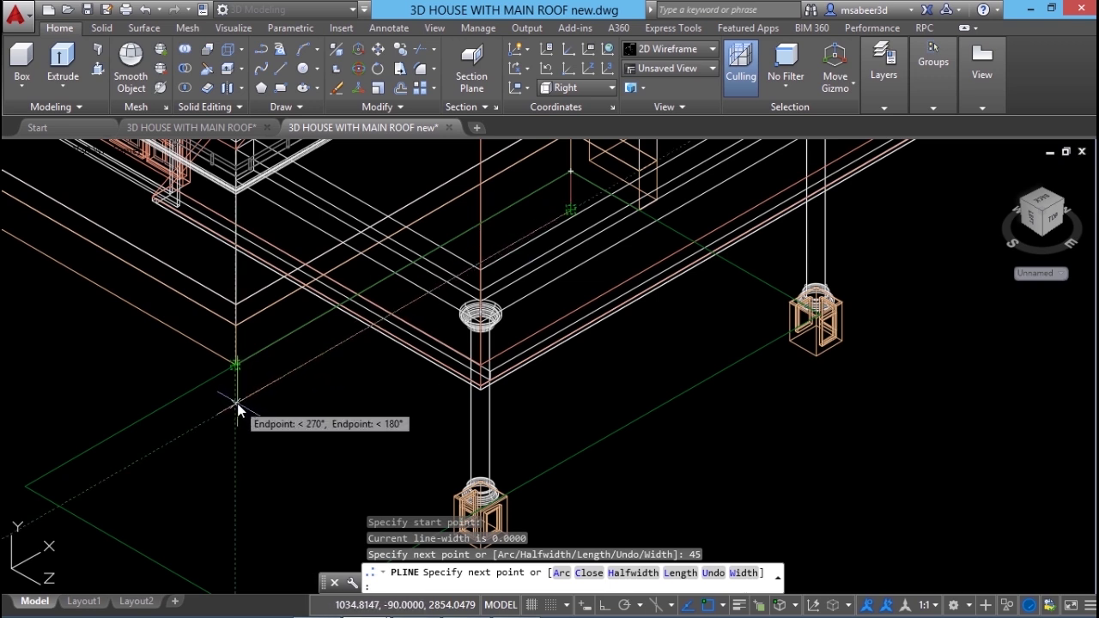
# Step: Continue the side face polyline to the point below the outer house corner and up to the land cutout corner, and close it
pyautogui.click(243, 421)
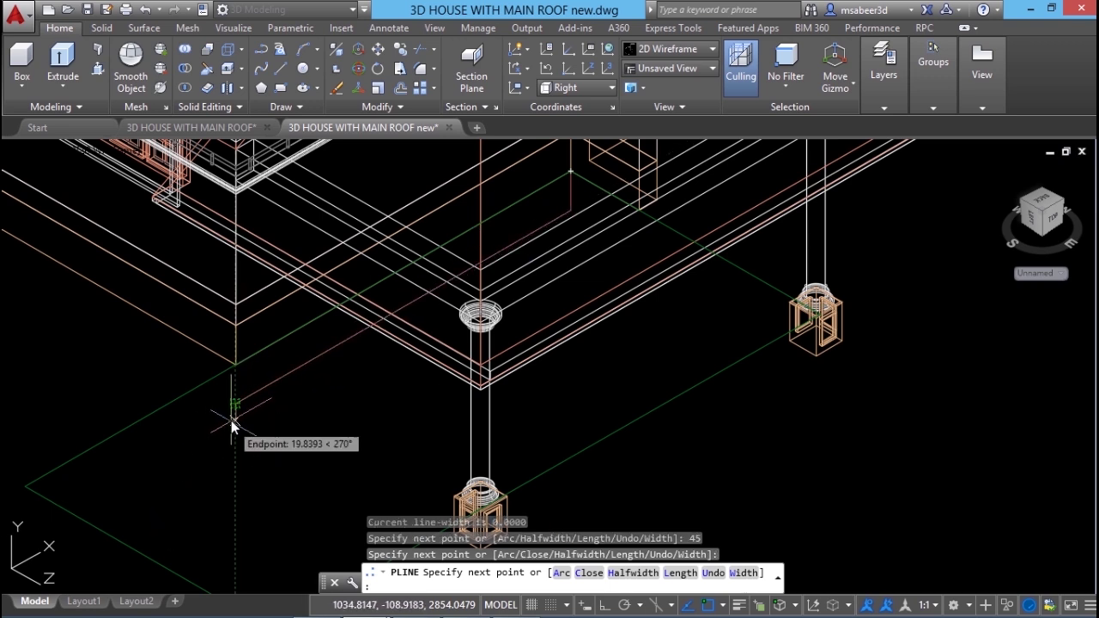
pyautogui.click(32, 502)
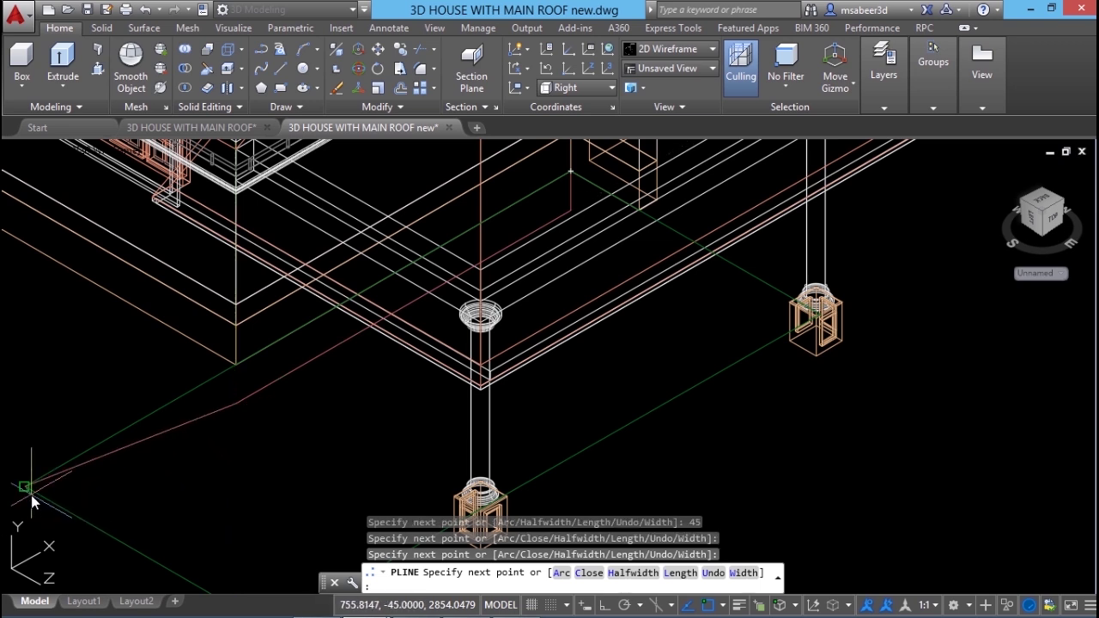
pyautogui.rightClick(353, 433)
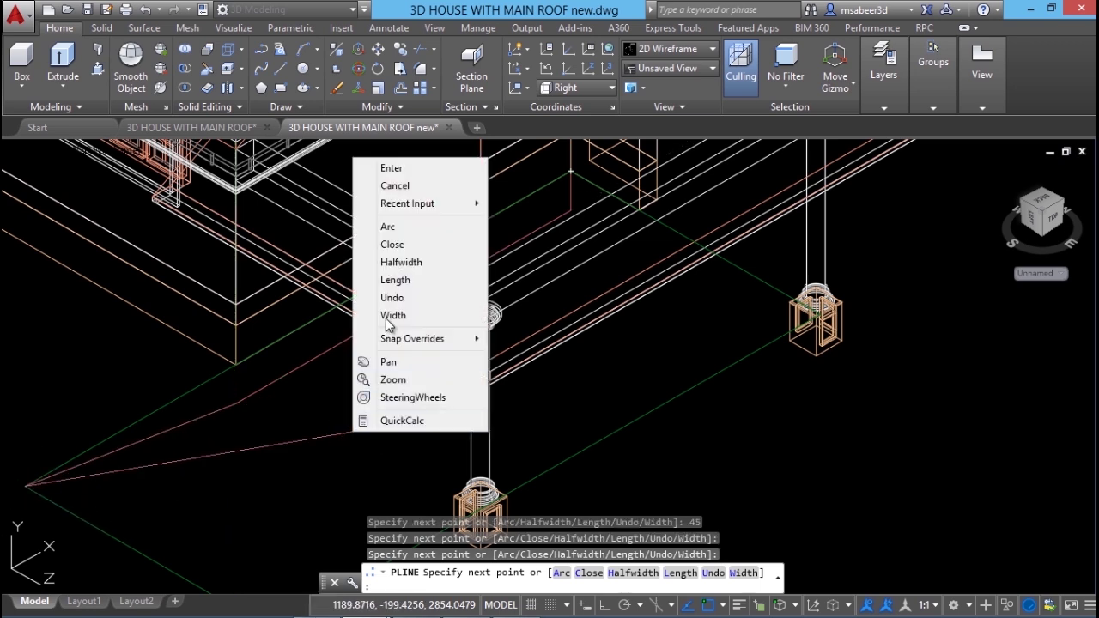
pyautogui.click(393, 244)
pyautogui.click(347, 350)
pyautogui.press('Escape')
pyautogui.press('Escape')
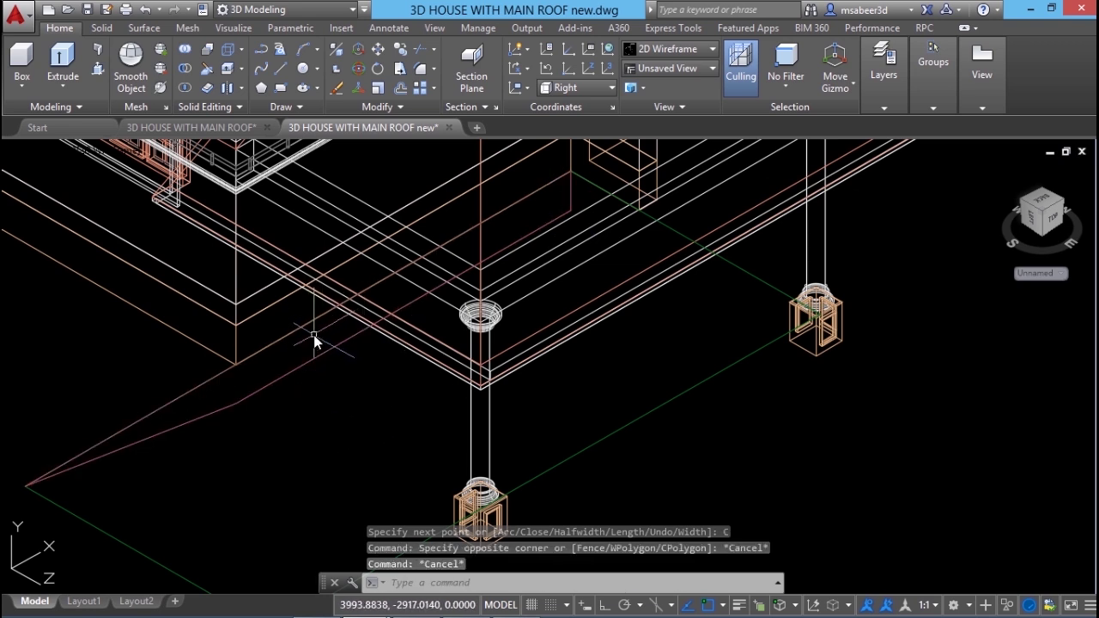
# Step: Convert the closed porch side face polyline into a region
pyautogui.write('REGI')
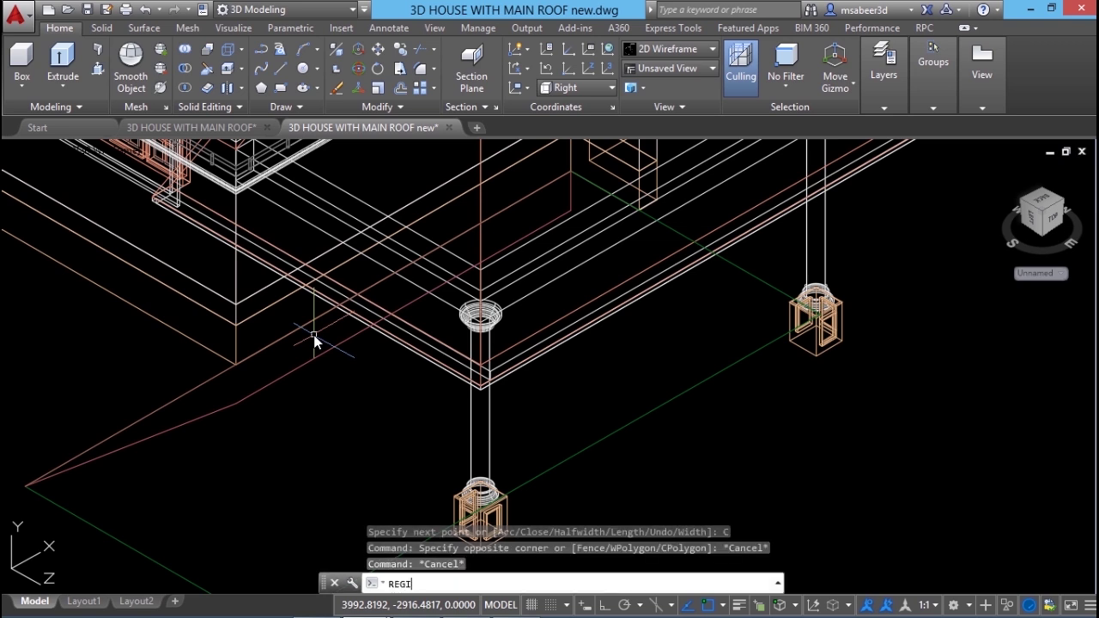
pyautogui.write('ON')
pyautogui.press('Return')
pyautogui.click(315, 354)
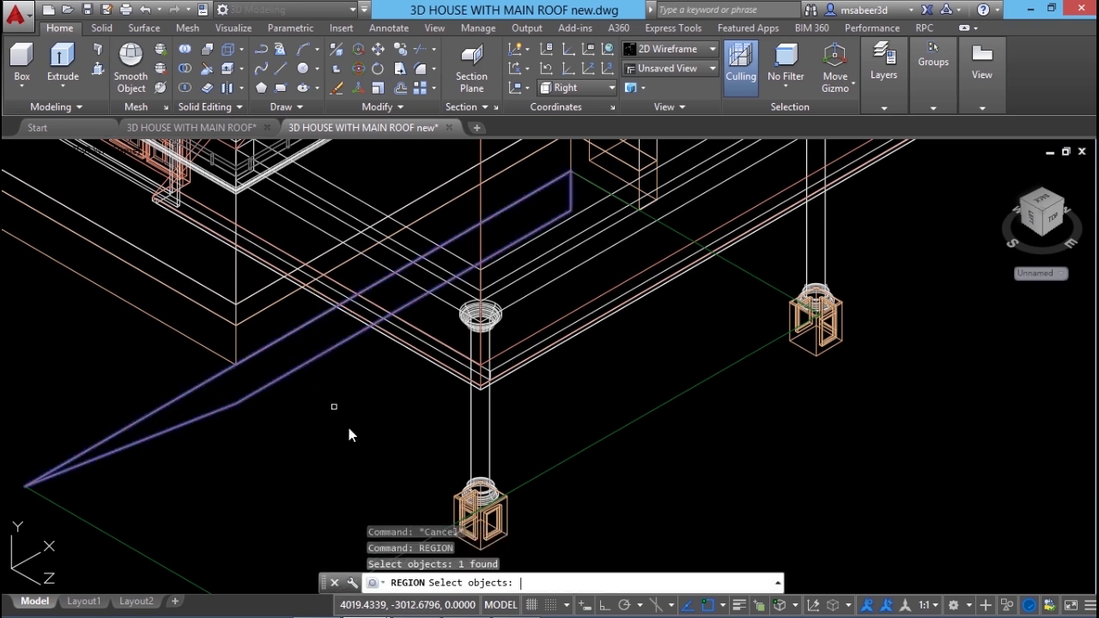
pyautogui.press('Return')
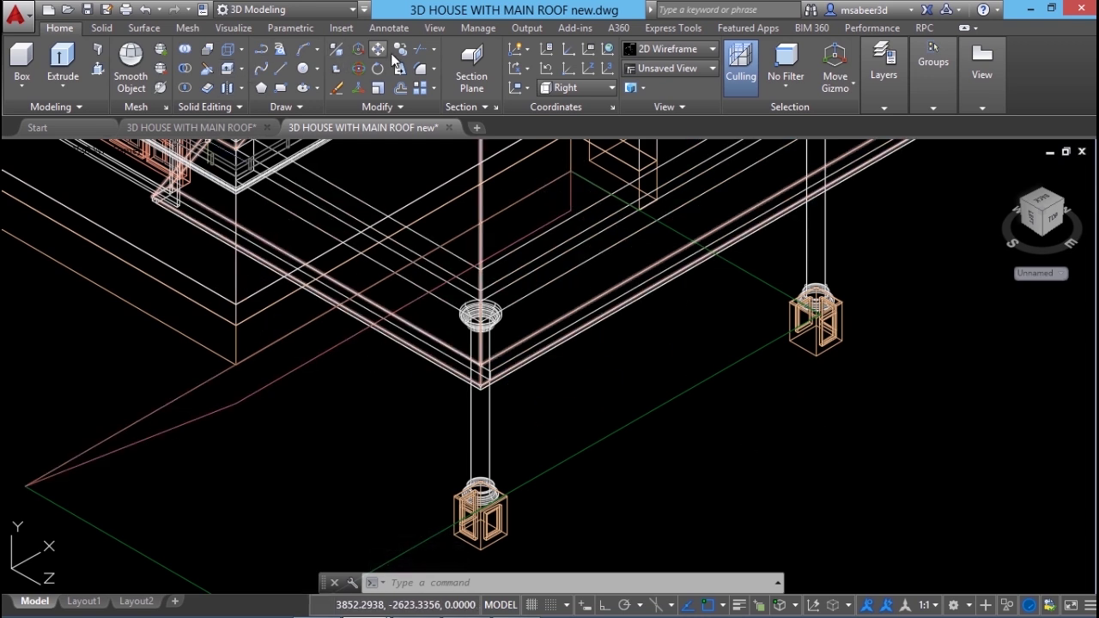
# Step: Copy the porch side face from the inner house corner to the matching corner at the far column base
pyautogui.click(396, 51)
pyautogui.click(570, 211)
pyautogui.press('Return')
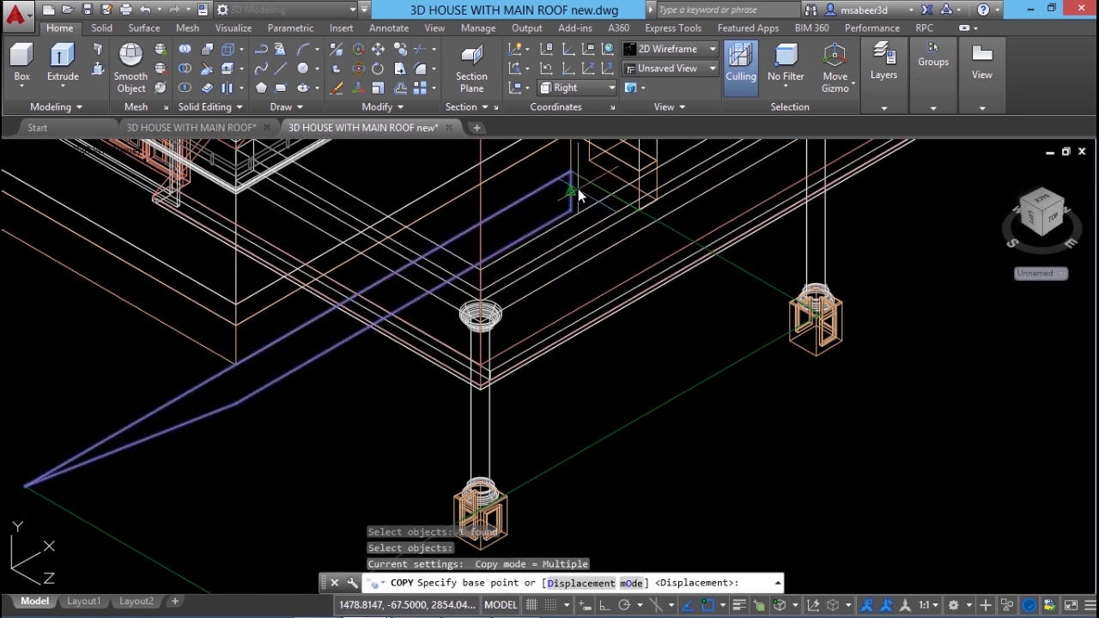
pyautogui.click(572, 173)
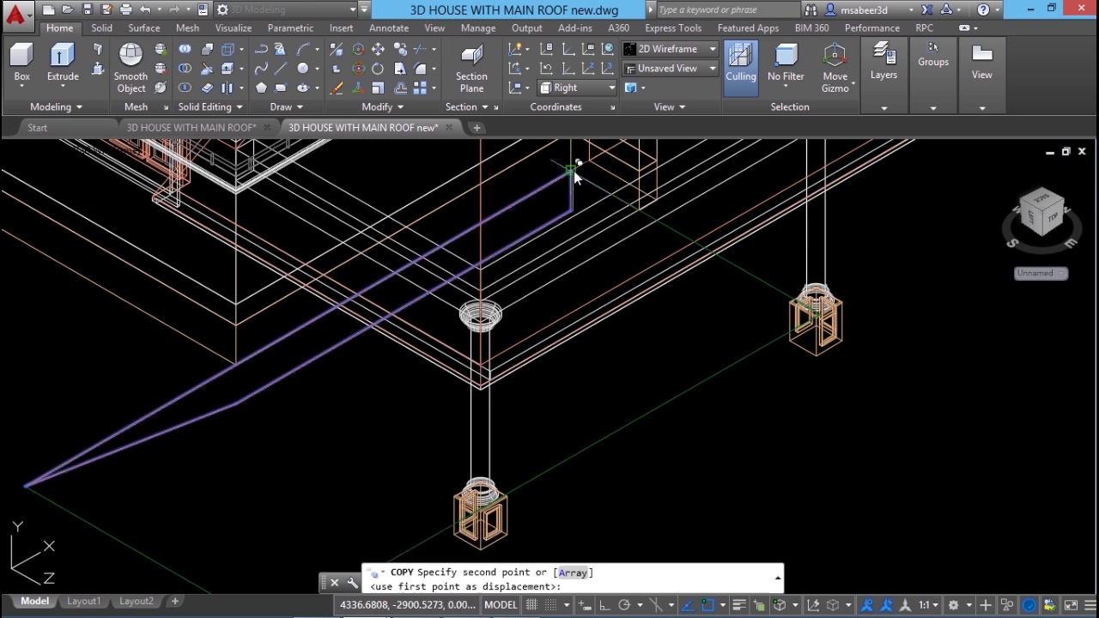
pyautogui.scroll(5, 831, 316)
pyautogui.click(830, 311)
pyautogui.press('Return')
pyautogui.scroll(-6, 189, 447)
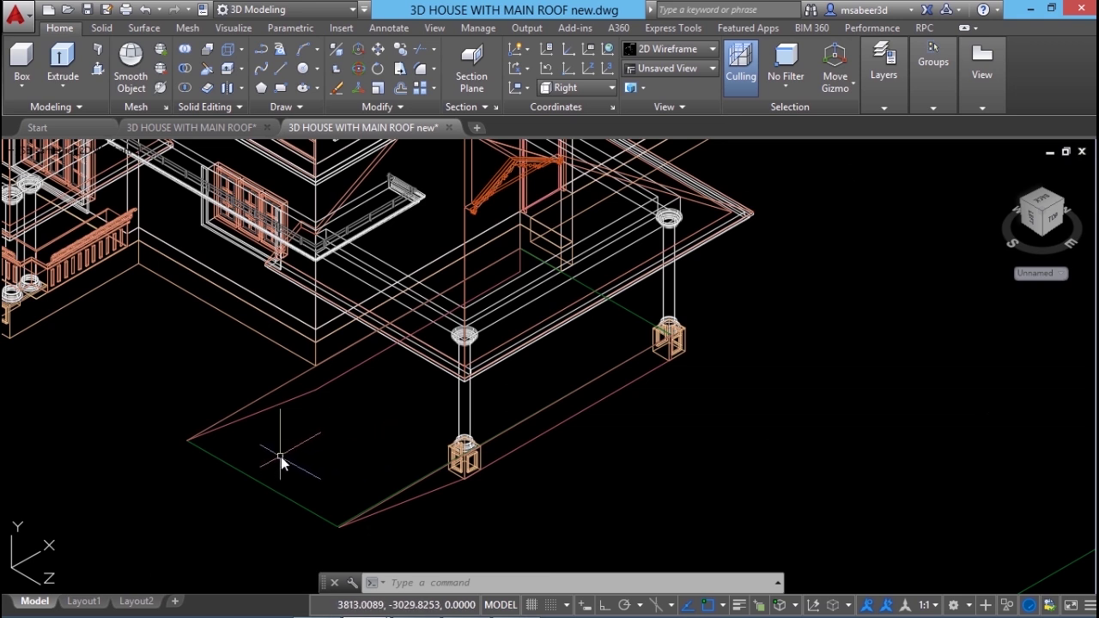
# Step: Trace a polyline along the side face's lower edge from the land cutout corner, through the slope break, to the inner bottom corner
pyautogui.scroll(2, 402, 388)
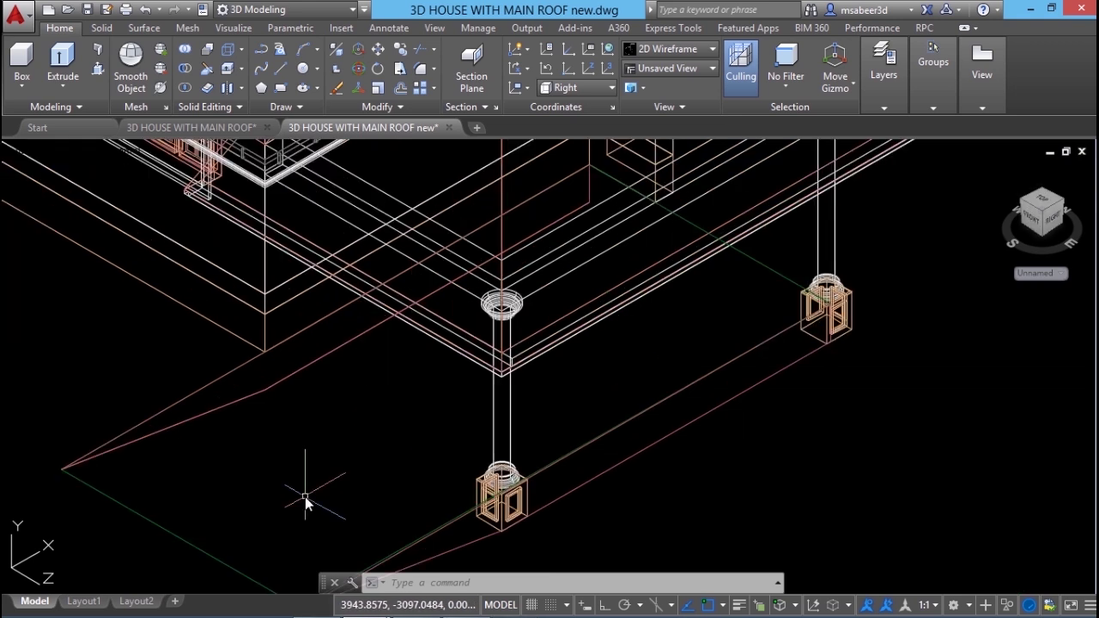
pyautogui.click(261, 49)
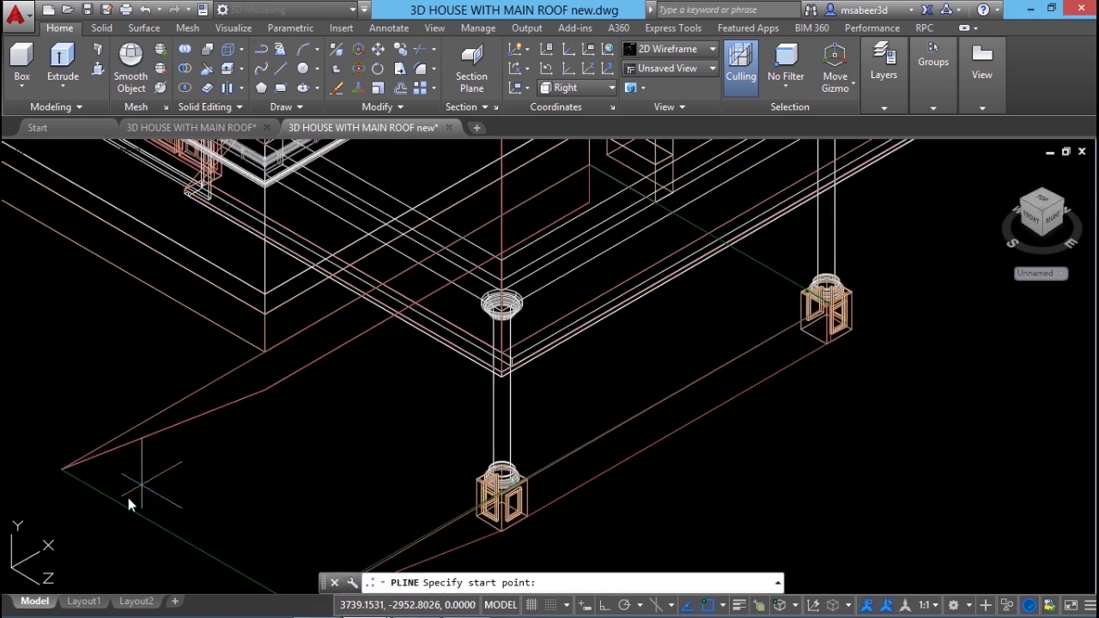
pyautogui.click(84, 488)
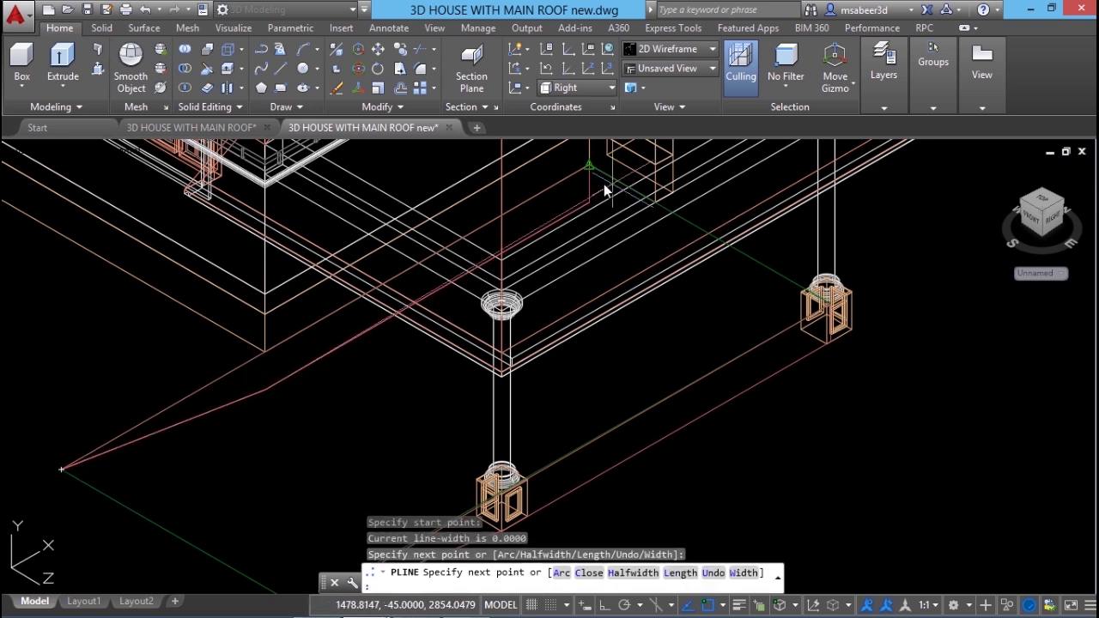
pyautogui.press('Escape')
# Step: Offset the traced lower-edge polyline upward by 1 unit
pyautogui.write('o')
pyautogui.press('Return')
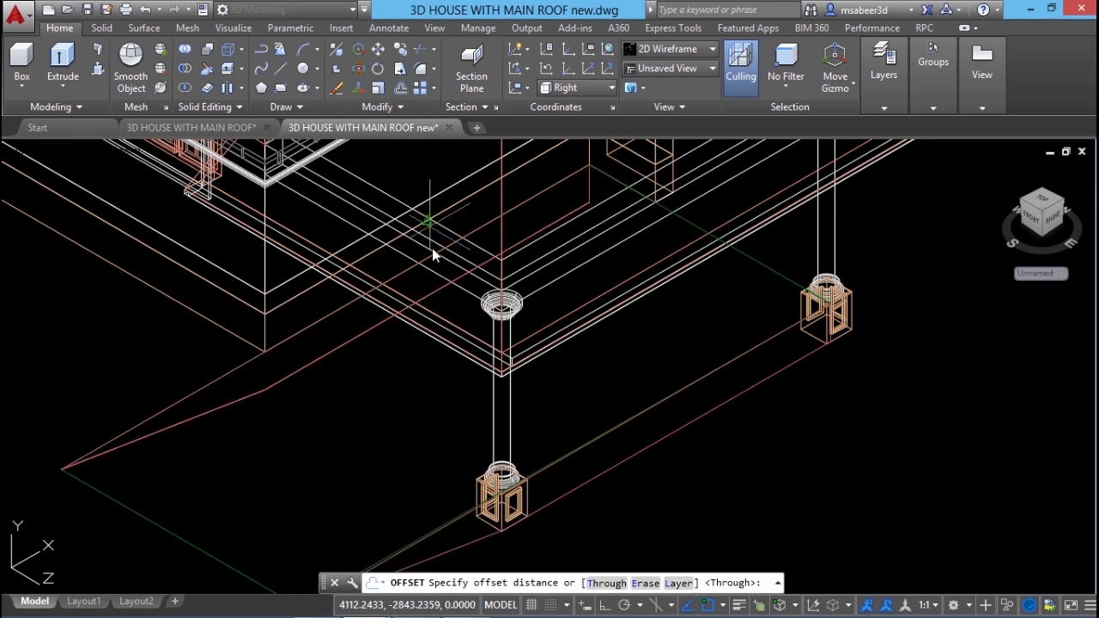
pyautogui.write('1')
pyautogui.press('Return')
pyautogui.click(332, 352)
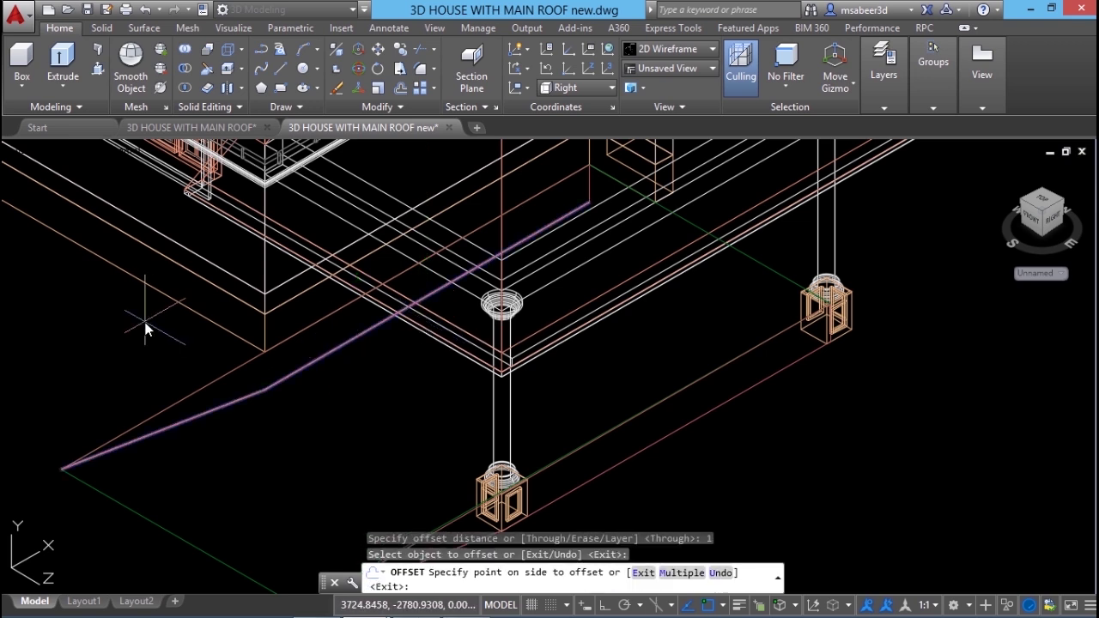
pyautogui.click(145, 327)
pyautogui.press('Escape')
# Step: Draw a short vertical polyline upward from the land cutout corner, reaching past the offset line
pyautogui.scroll(5, 34, 457)
pyautogui.scroll(3, 203, 507)
pyautogui.moveTo(193, 319); pyautogui.dragTo(152, 510, button='middle')
pyautogui.scroll(5, 152, 510)
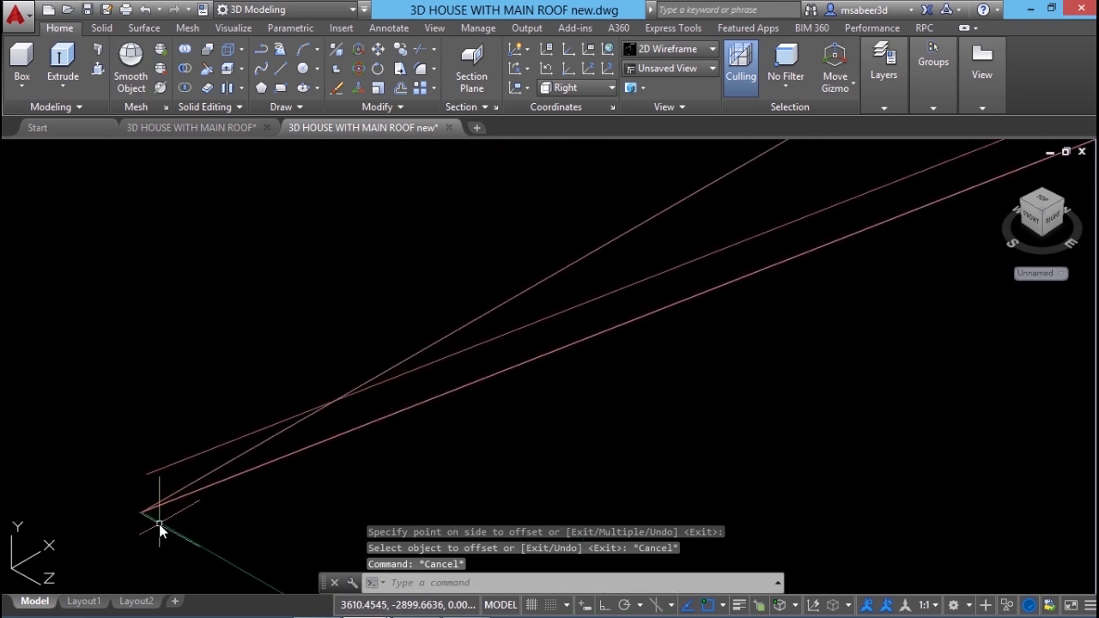
pyautogui.click(261, 49)
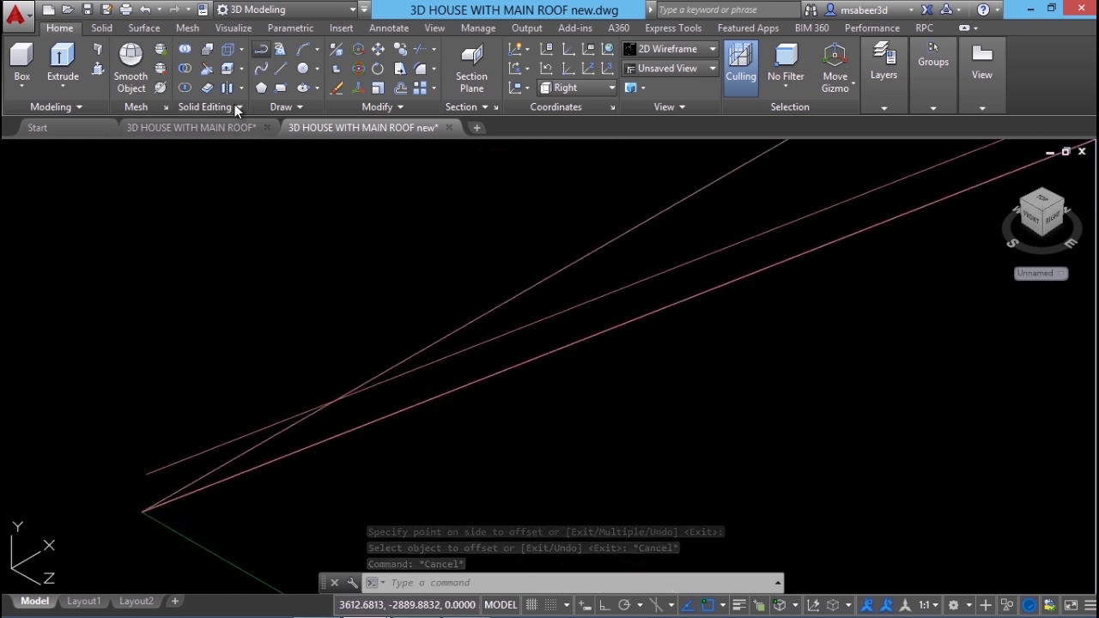
pyautogui.click(141, 513)
pyautogui.click(141, 397)
pyautogui.press('Escape')
pyautogui.press('Escape')
# Step: Extend the offset line to meet the vertical line at the land cutout corner
pyautogui.click(433, 49)
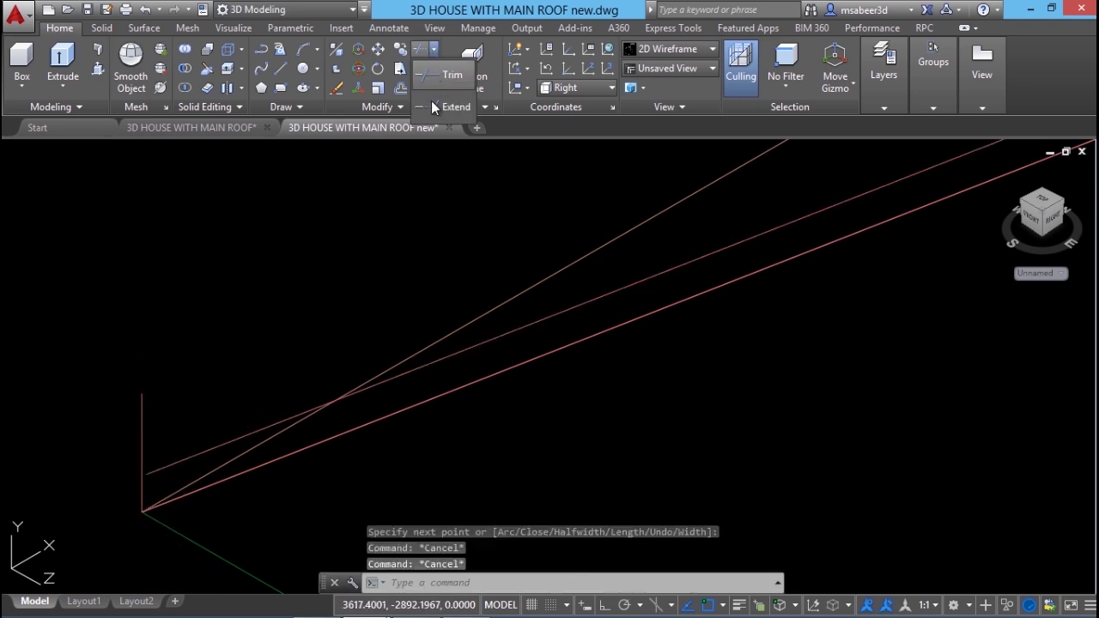
pyautogui.click(436, 107)
pyautogui.click(141, 461)
pyautogui.press('Return')
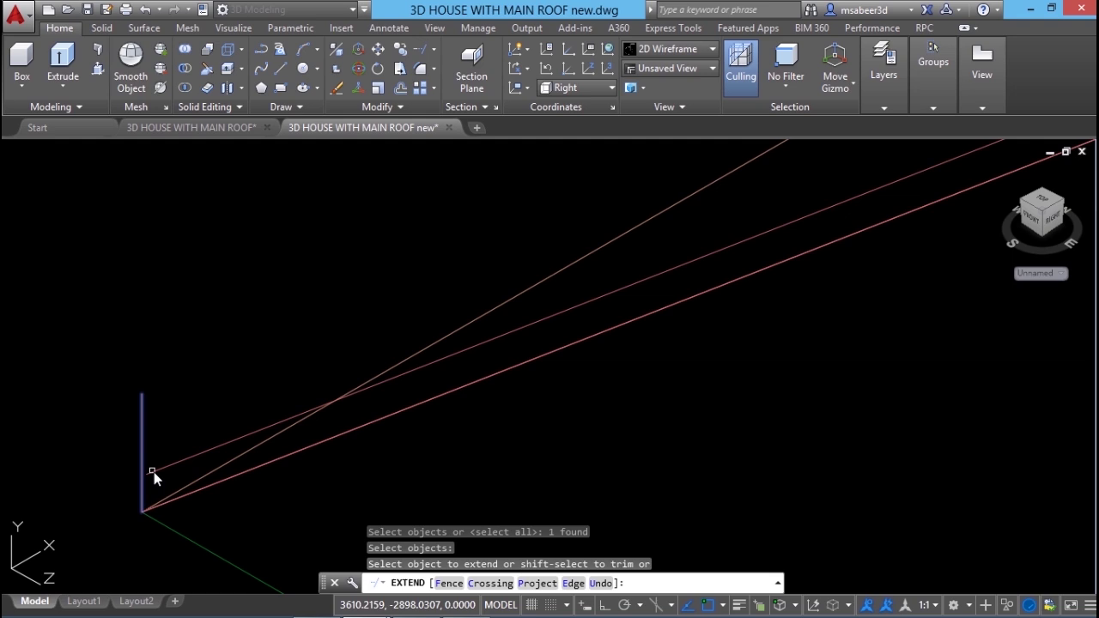
pyautogui.press('Escape')
pyautogui.press('Escape')
# Step: Trim the part of the vertical line that sticks out above the offset line
pyautogui.click(435, 49)
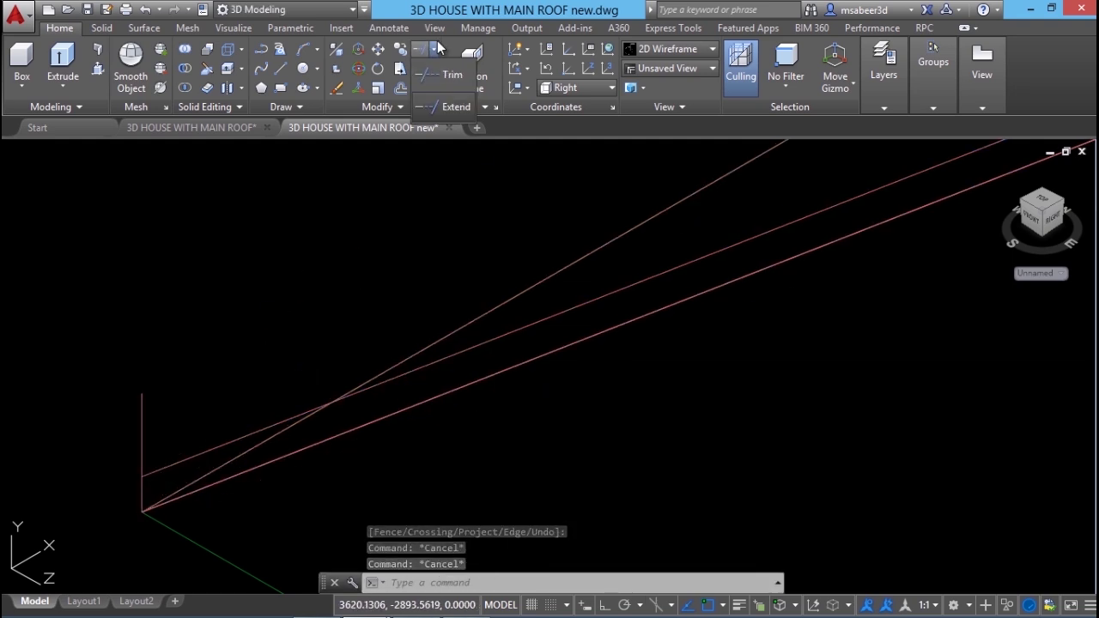
pyautogui.click(446, 75)
pyautogui.moveTo(158, 459); pyautogui.dragTo(139, 488)
pyautogui.press('Return')
pyautogui.press('Escape')
# Step: Close the inner end of the floor profile with a short vertical polyline between the traced and offset lines
pyautogui.scroll(-10, 433, 363)
pyautogui.scroll(12, 434, 363)
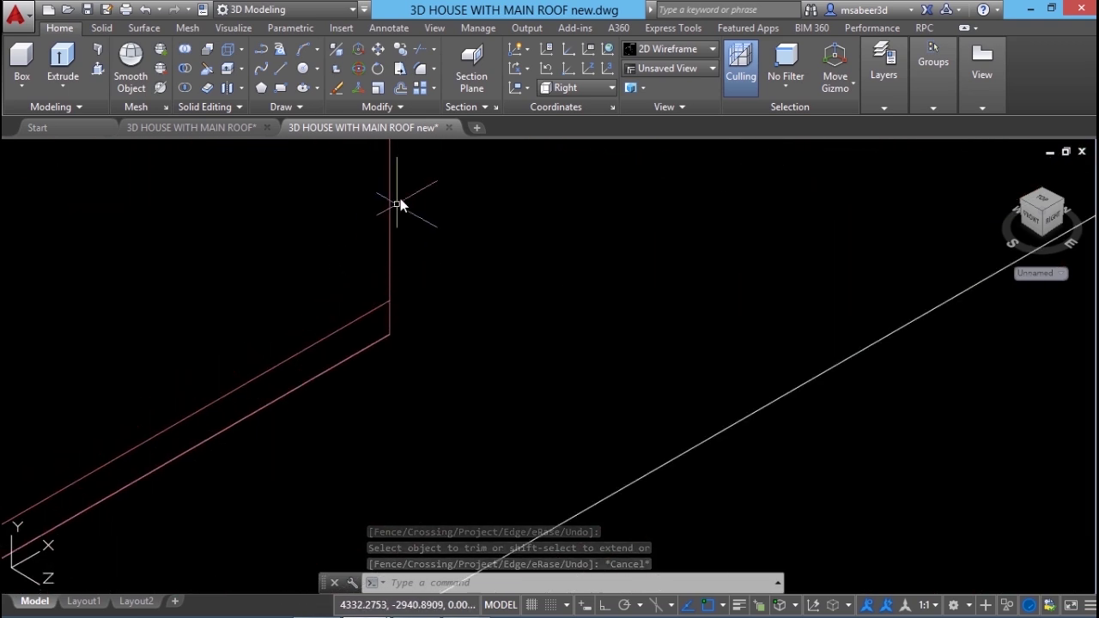
pyautogui.click(262, 48)
pyautogui.click(391, 334)
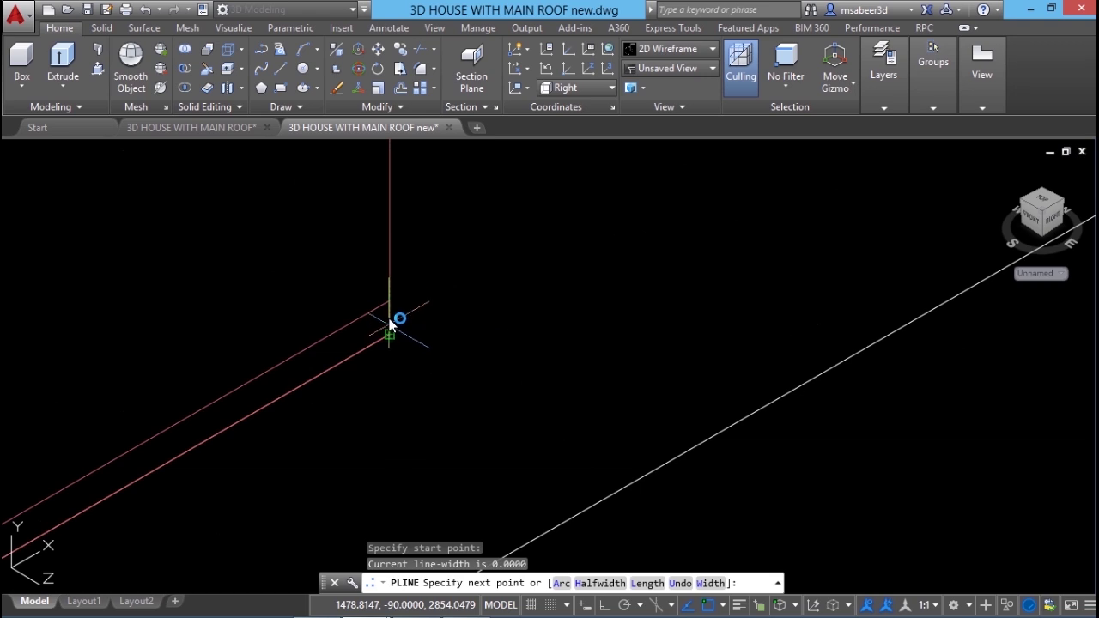
pyautogui.click(392, 306)
pyautogui.press('Return')
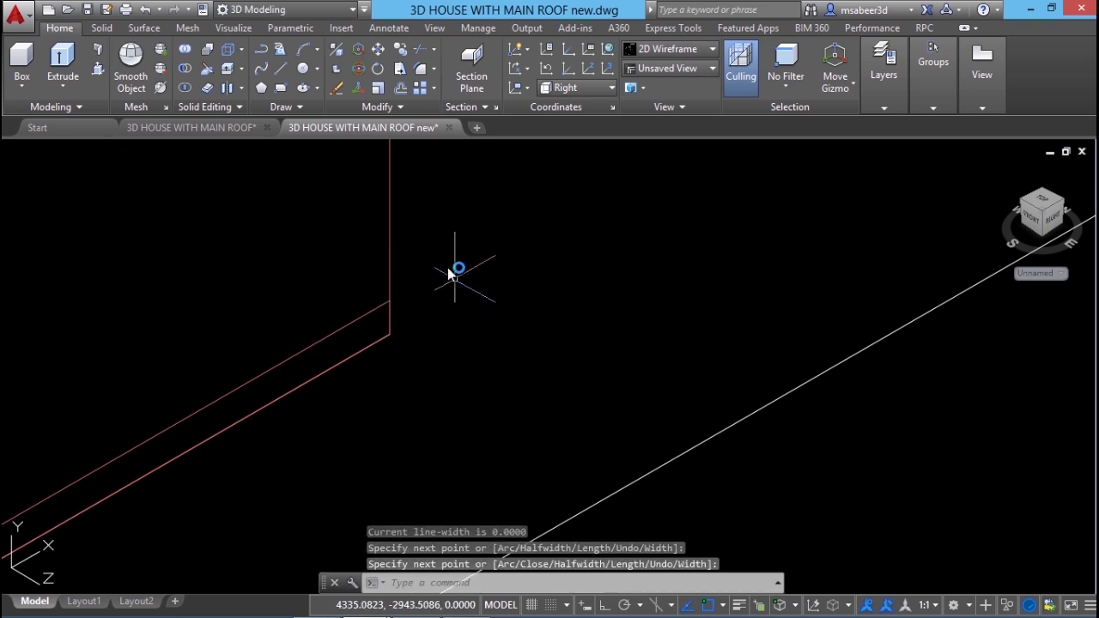
# Step: Join the traced line, the offset line and both short end segments into one closed floor profile polyline
pyautogui.click(392, 107)
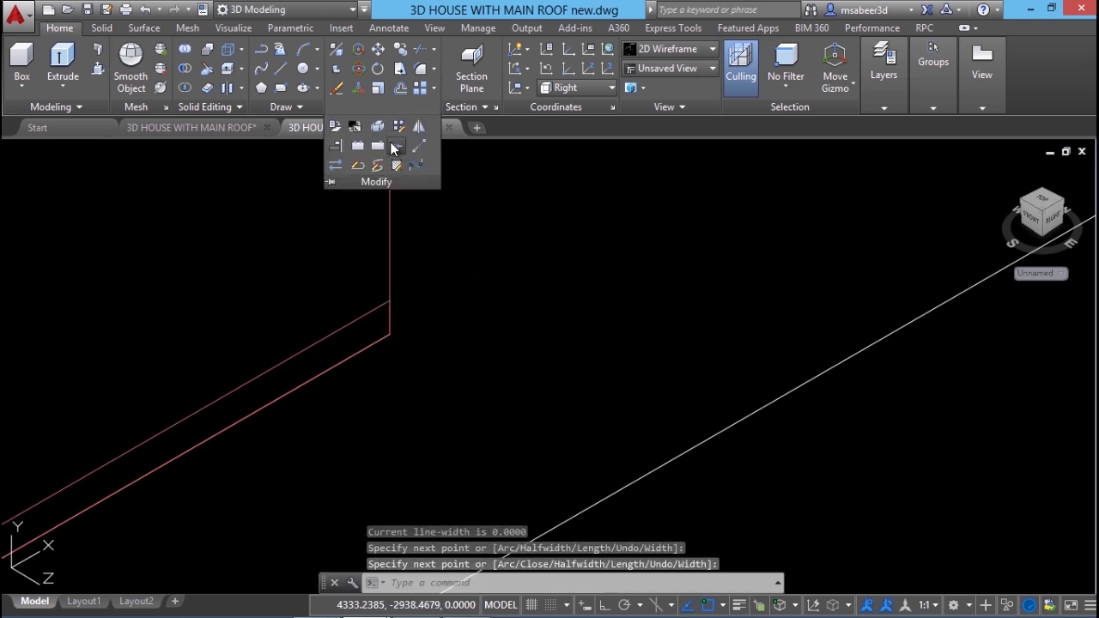
pyautogui.click(394, 147)
pyautogui.click(351, 292)
pyautogui.click(417, 371)
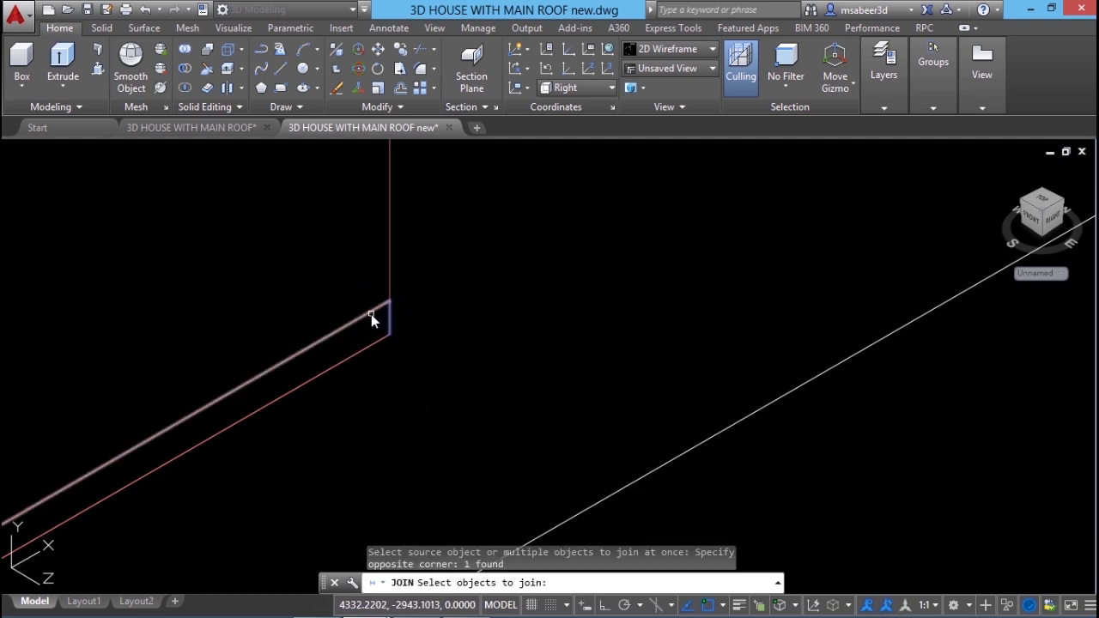
pyautogui.click(371, 314)
pyautogui.click(371, 344)
pyautogui.scroll(-5, 515, 257)
pyautogui.scroll(-3, 522, 252)
pyautogui.scroll(5, 208, 429)
pyautogui.scroll(3, 263, 241)
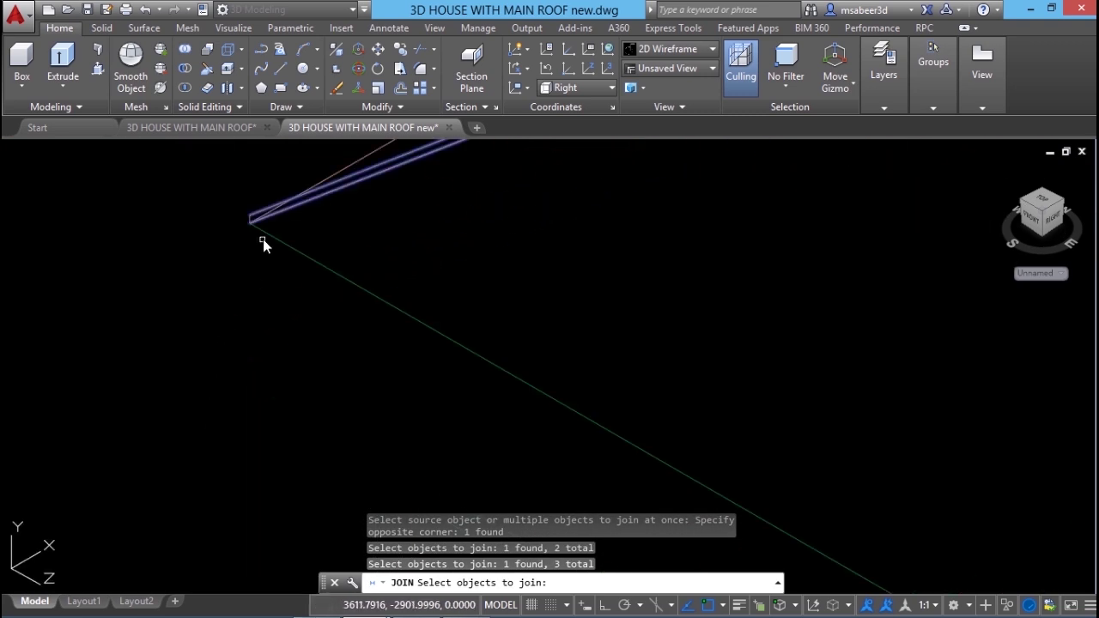
pyautogui.click(216, 195)
pyautogui.click(353, 335)
pyautogui.press('Return')
pyautogui.scroll(-4, 208, 433)
pyautogui.press('Escape')
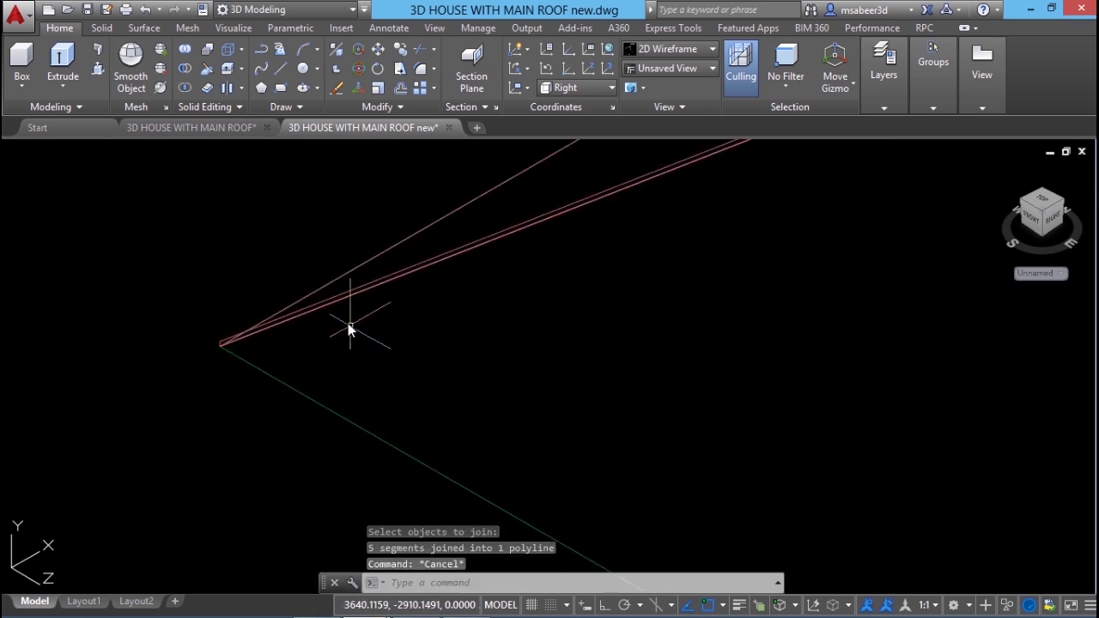
# Step: With the World coordinate system active, extrude the closed floor profile across the porch to the opposite land cutout corner
pyautogui.click(344, 292)
pyautogui.press('Escape')
pyautogui.scroll(2, 251, 350)
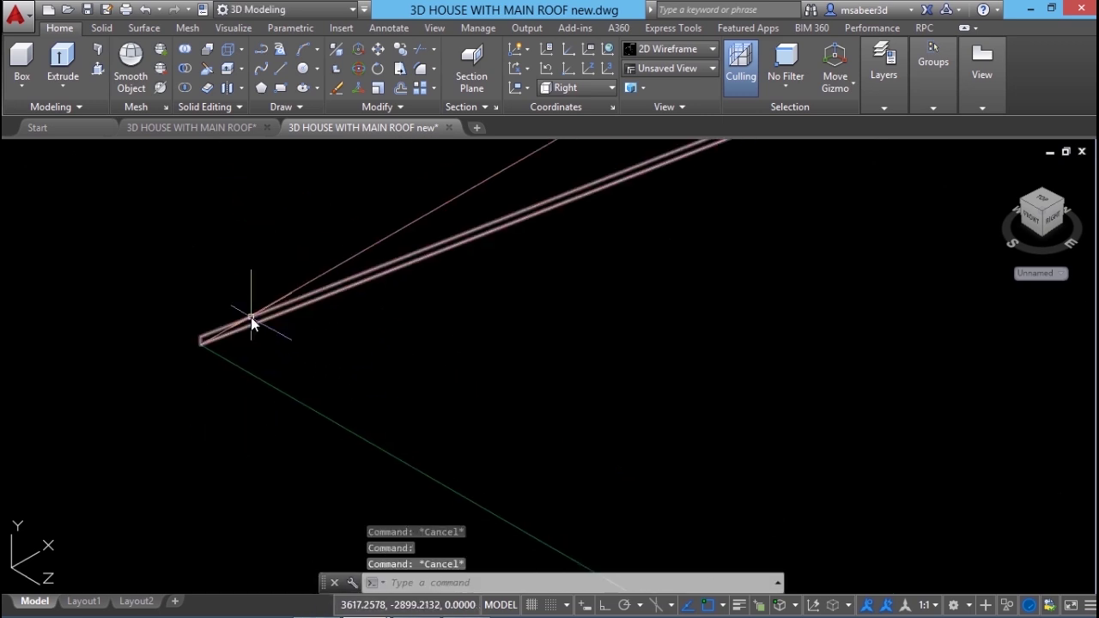
pyautogui.click(292, 306)
pyautogui.press('Escape')
pyautogui.click(65, 86)
pyautogui.click(77, 111)
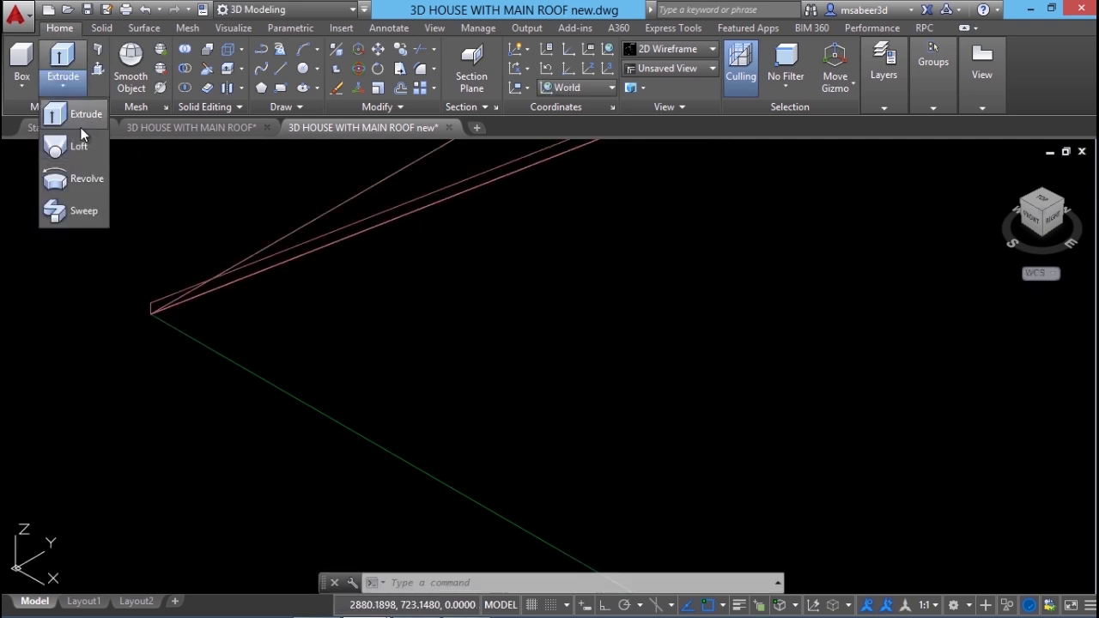
pyautogui.click(80, 119)
pyautogui.click(163, 304)
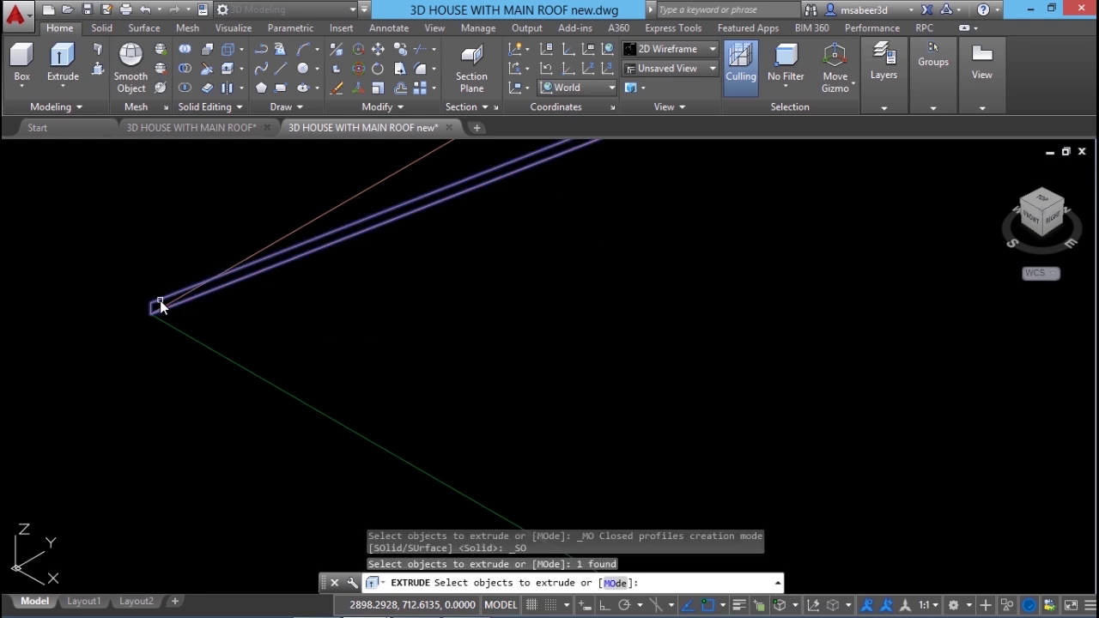
pyautogui.press('Return')
pyautogui.scroll(-4, 204, 289)
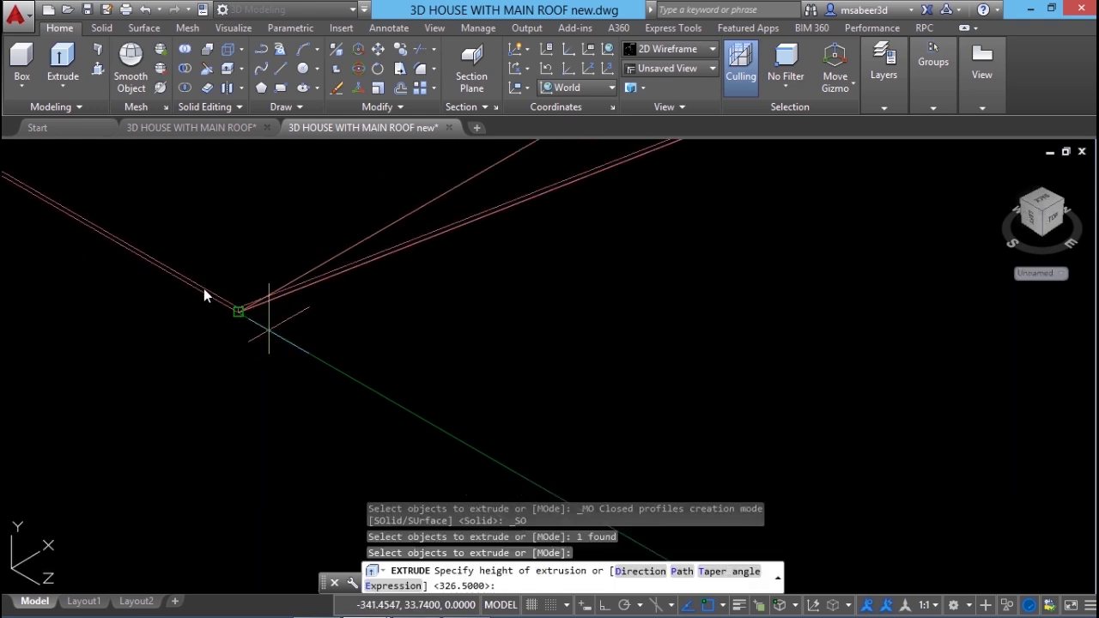
pyautogui.scroll(5, 325, 364)
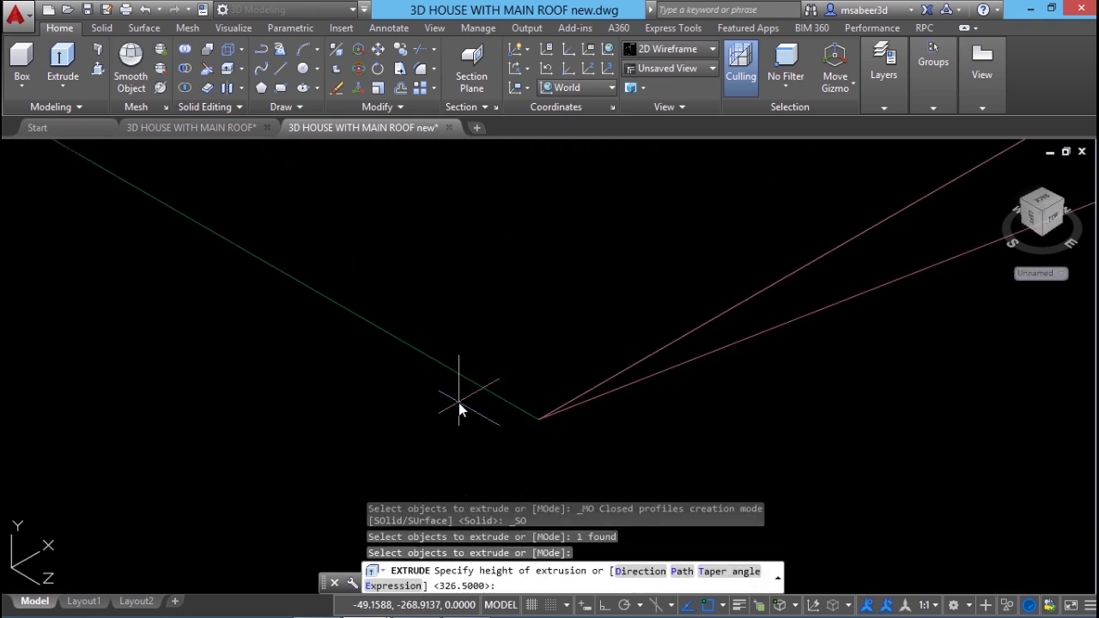
pyautogui.click(514, 416)
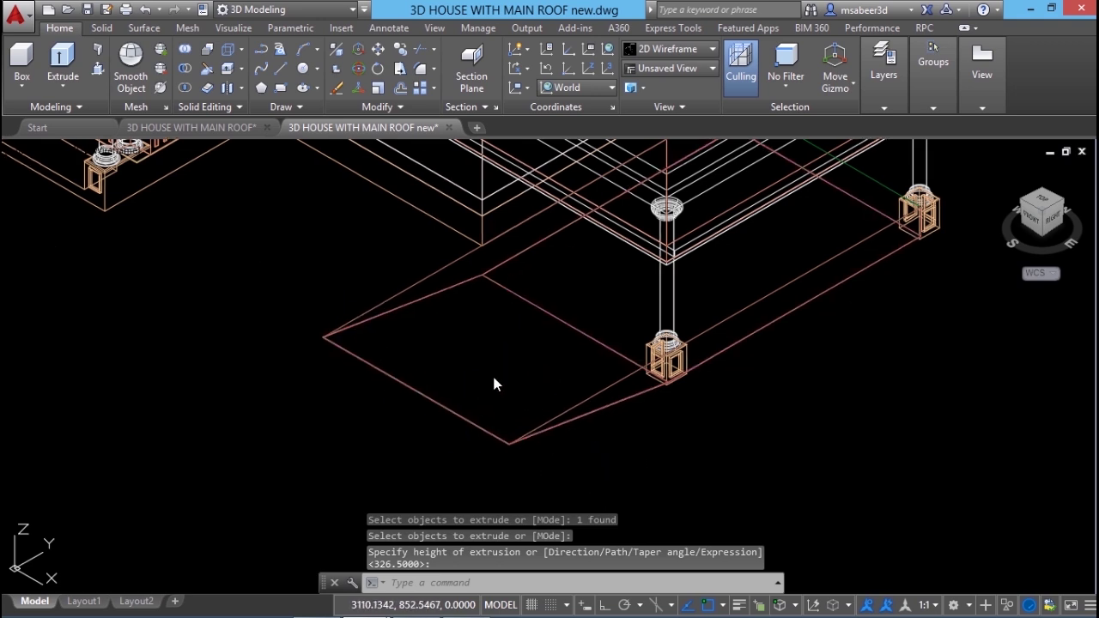
# Step: Move the extruded porch floor to the layer 3D PORCH FLOOR and clear the selection
pyautogui.moveTo(496, 383); pyautogui.dragTo(507, 389, button='middle')
pyautogui.scroll(3, 516, 371)
pyautogui.press('Return')
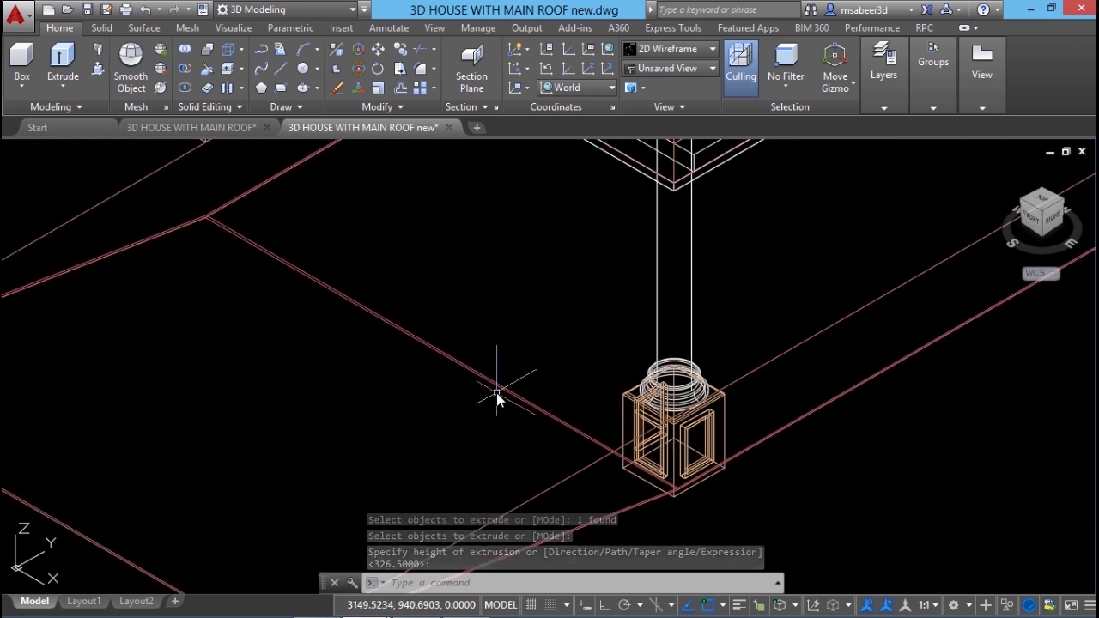
pyautogui.click(498, 386)
pyautogui.scroll(-3, 400, 440)
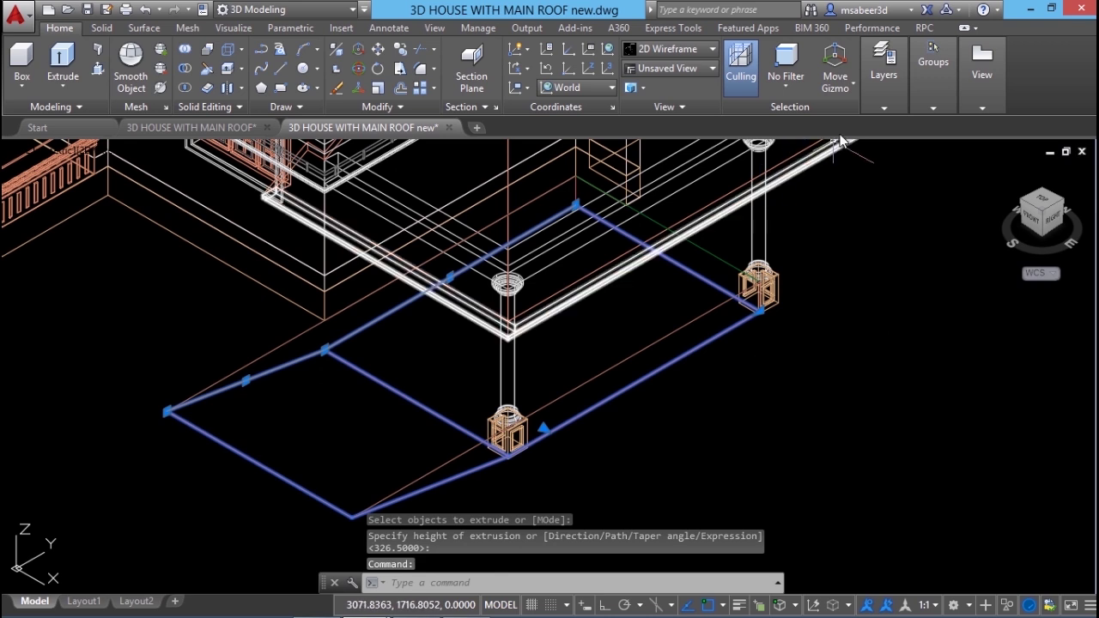
pyautogui.click(879, 101)
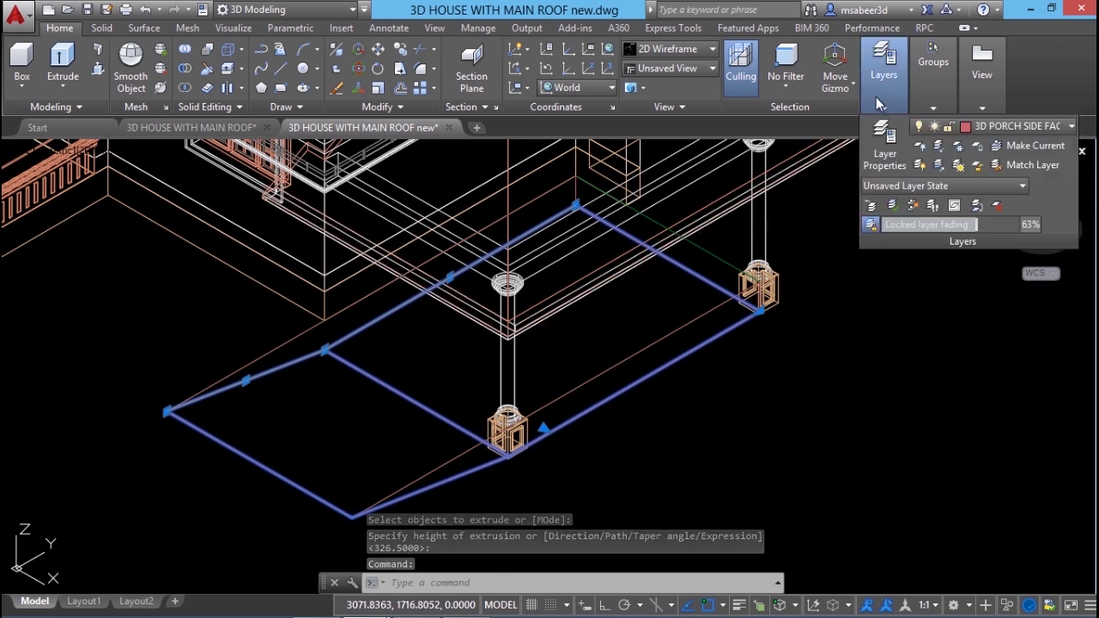
pyautogui.click(1049, 127)
pyautogui.click(1009, 357)
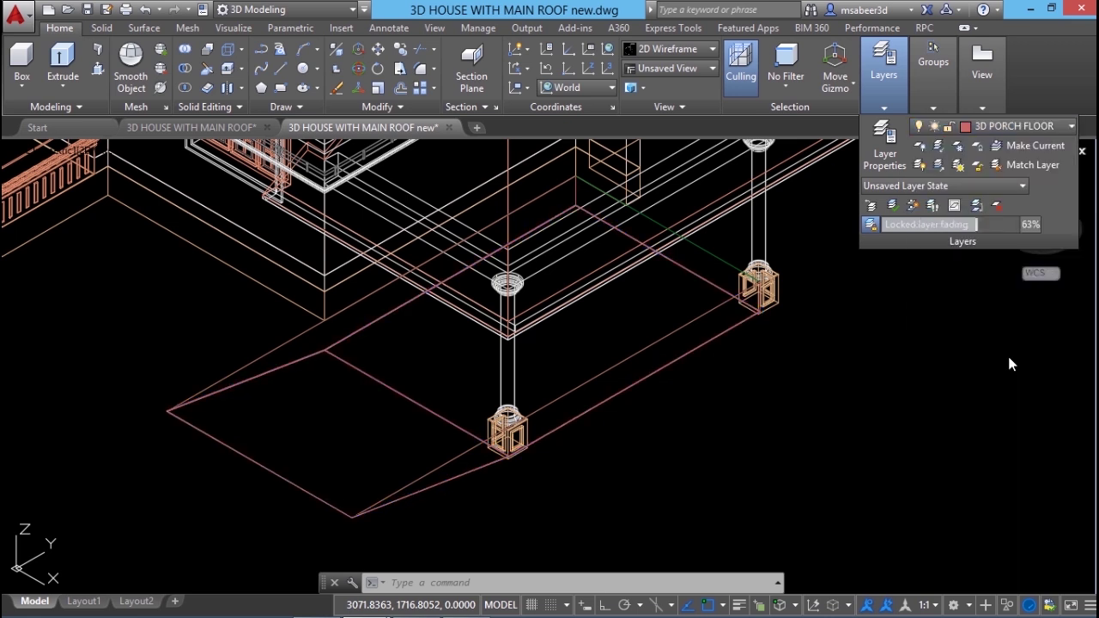
pyautogui.press('Escape')
pyautogui.press('Escape')
pyautogui.press('Escape')
pyautogui.press('Escape')
# Step: Show the model in the Realistic visual style and examine the porch floor and the rear end of the cutout
pyautogui.moveTo(621, 449); pyautogui.dragTo(552, 535, button='middle')
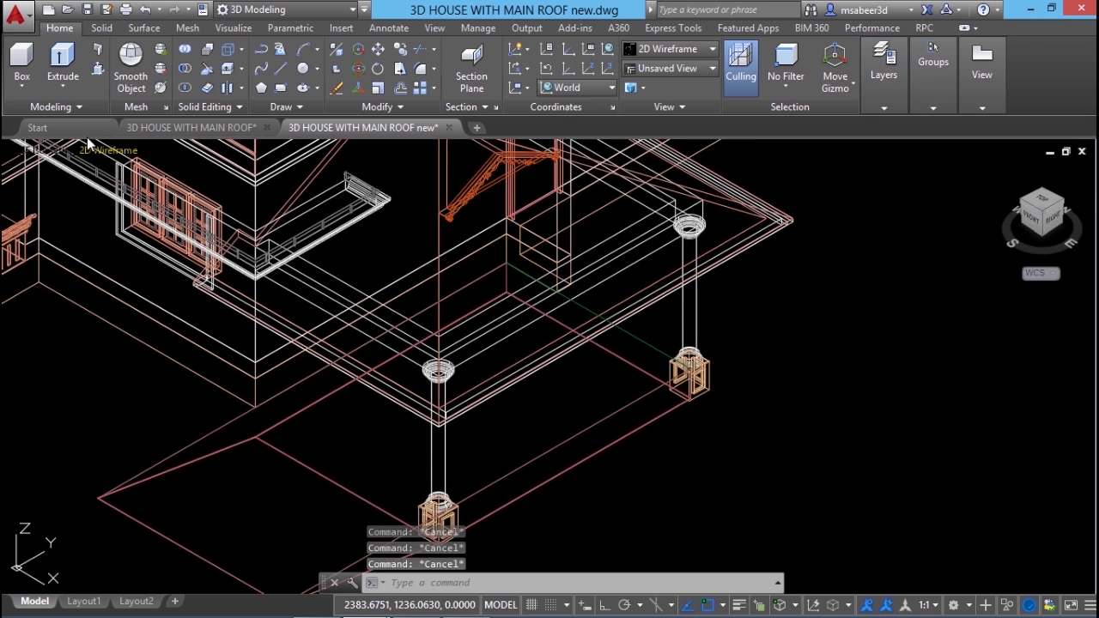
pyautogui.click(95, 151)
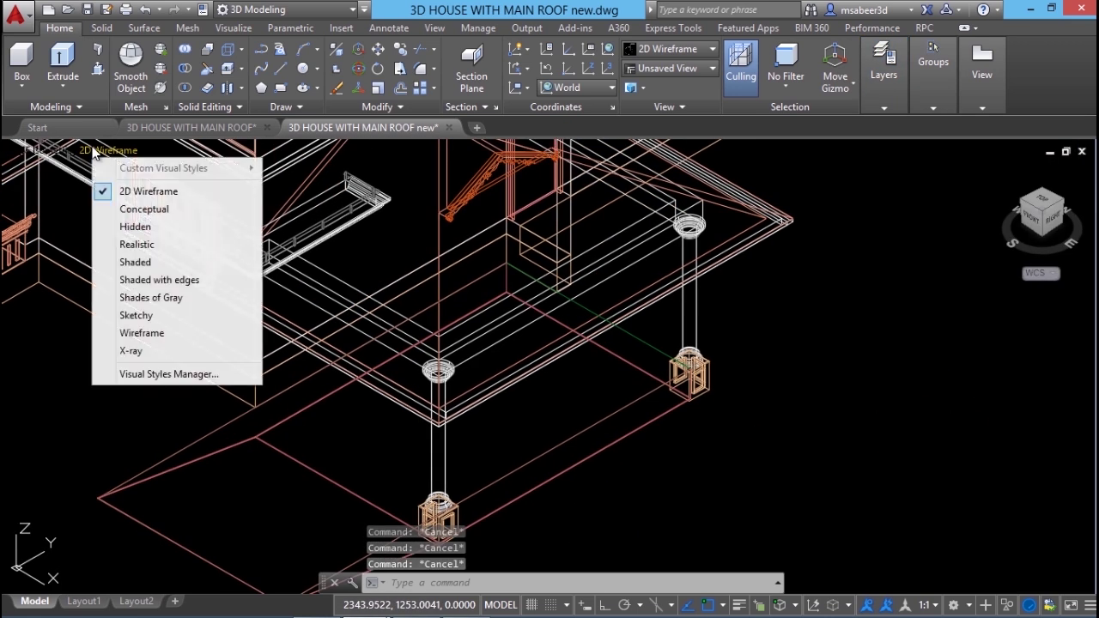
pyautogui.click(150, 245)
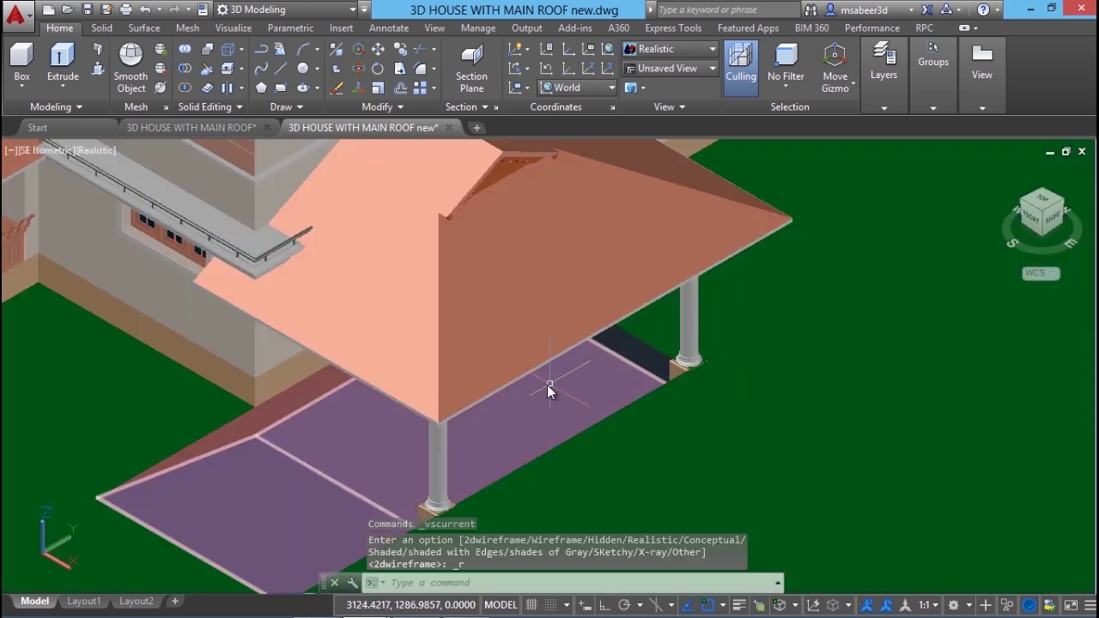
pyautogui.keyDown('shift'); pyautogui.moveTo(547, 384); pyautogui.dragTo(569, 385, button='middle'); pyautogui.keyUp('shift')
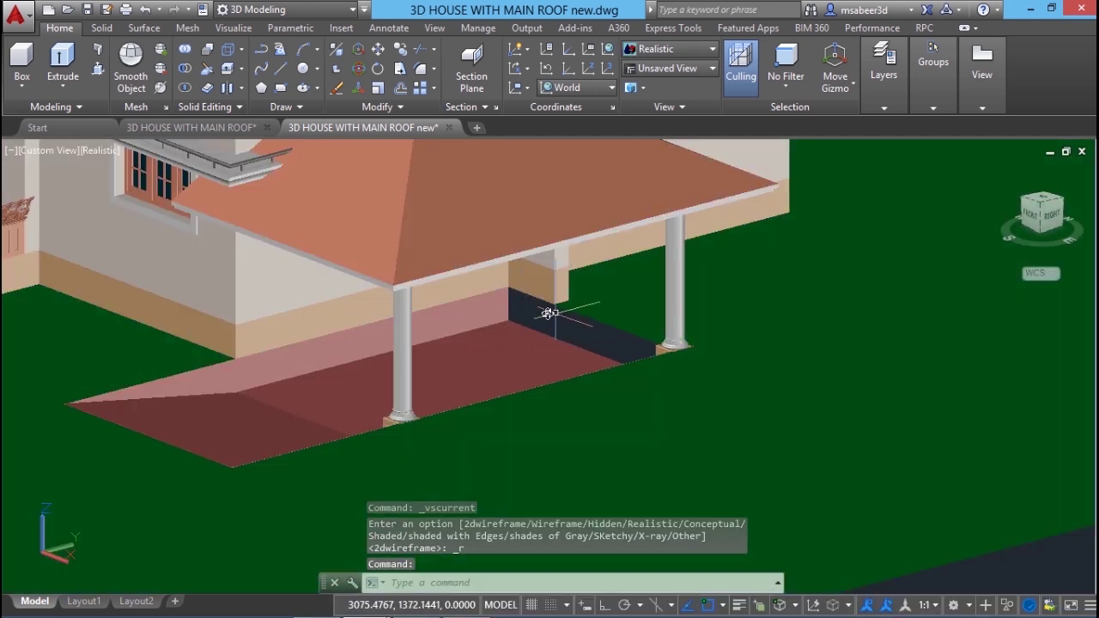
pyautogui.scroll(3, 549, 314)
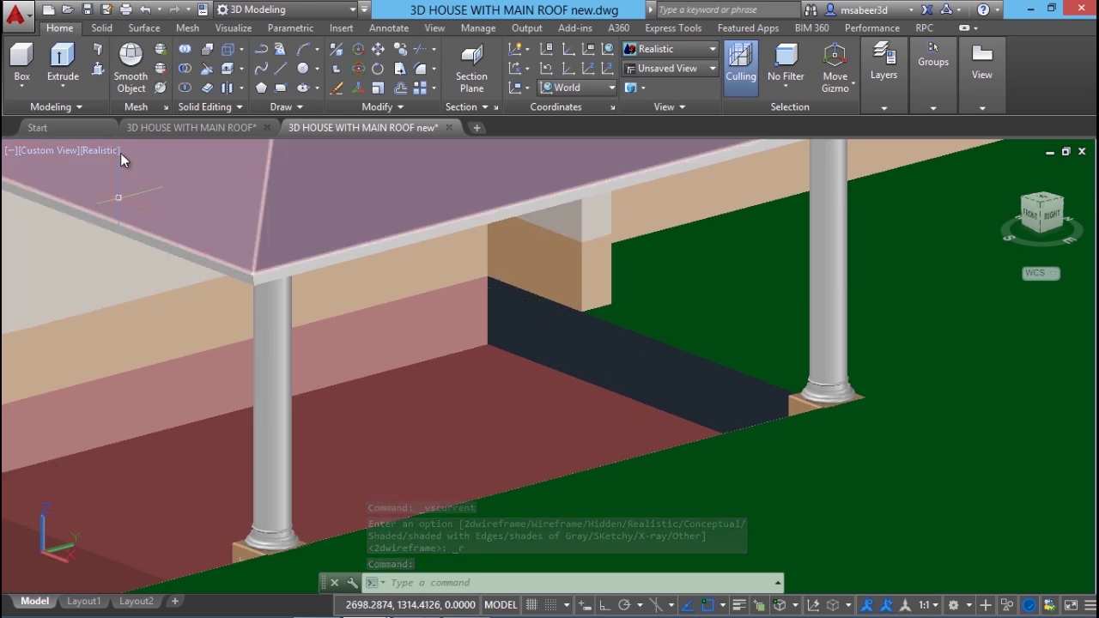
# Step: Return to the 2D Wireframe visual style and set the coordinate system to Front
pyautogui.click(106, 149)
pyautogui.click(142, 190)
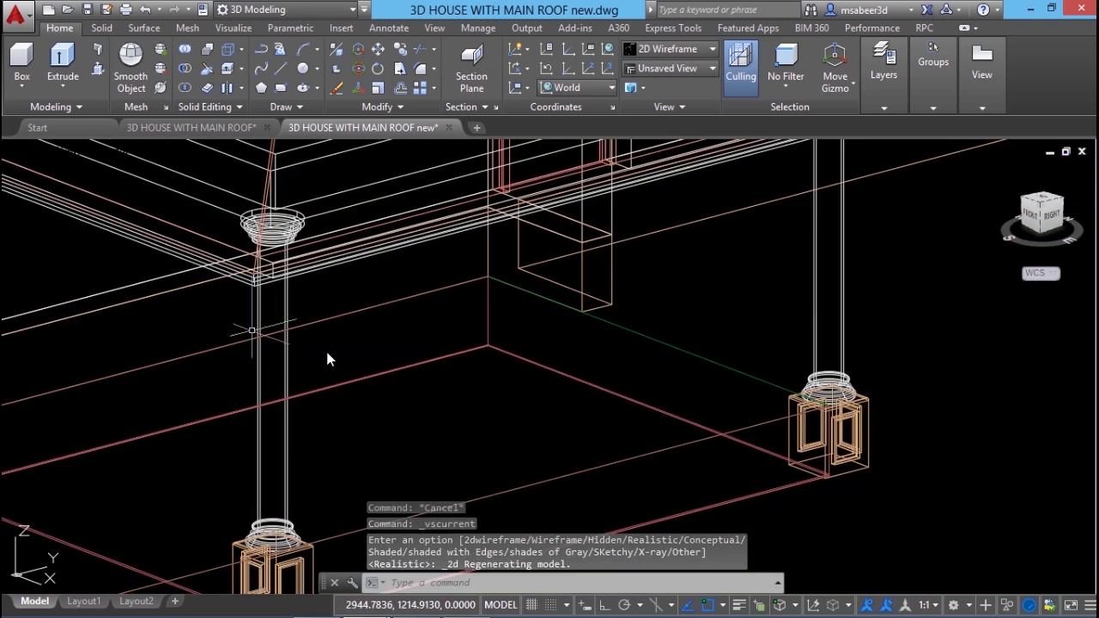
pyautogui.click(231, 25)
pyautogui.click(224, 90)
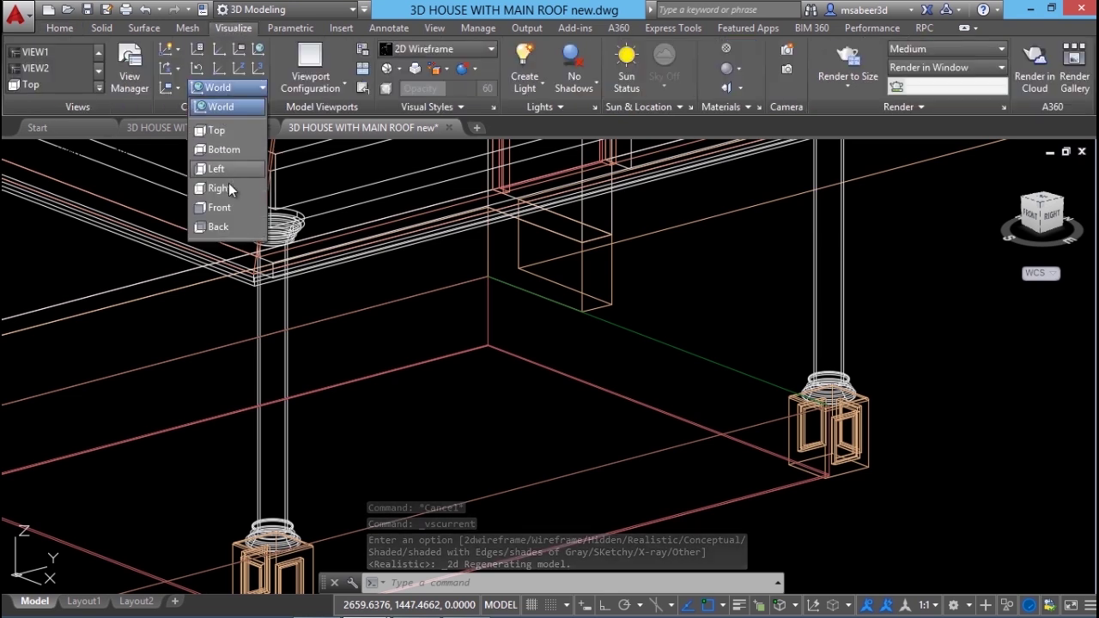
pyautogui.click(220, 207)
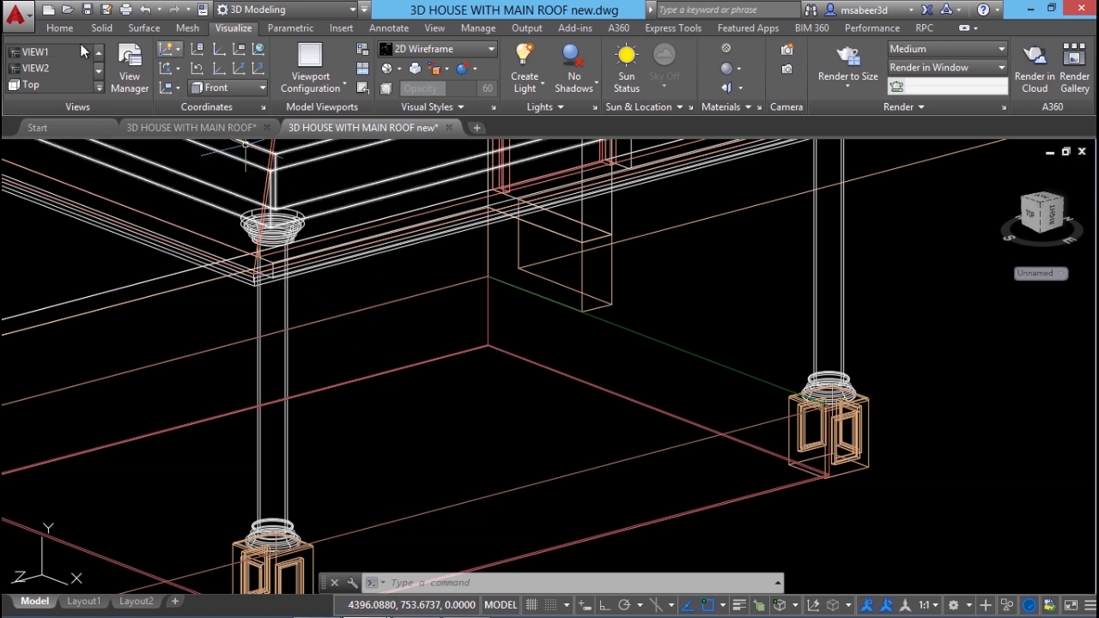
# Step: Draw a closed polyline through the corners of the porch cutout's open rear end, between floor and ground level
pyautogui.click(59, 29)
pyautogui.click(264, 52)
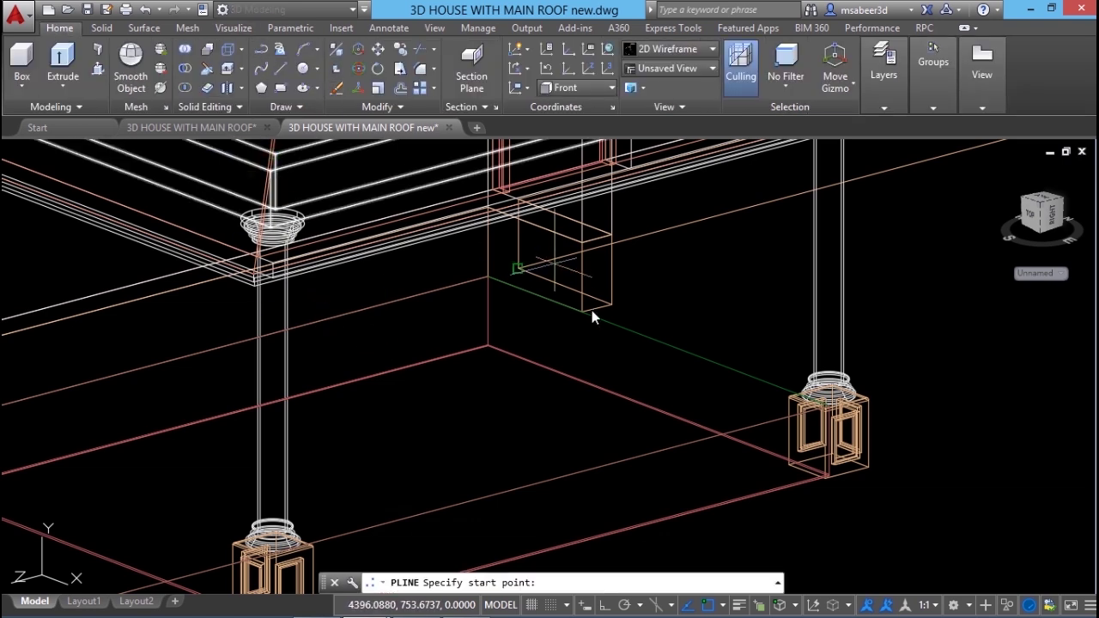
pyautogui.click(488, 278)
pyautogui.click(493, 345)
pyautogui.write('U')
pyautogui.press('Return')
pyautogui.scroll(3, 493, 345)
pyautogui.click(643, 418)
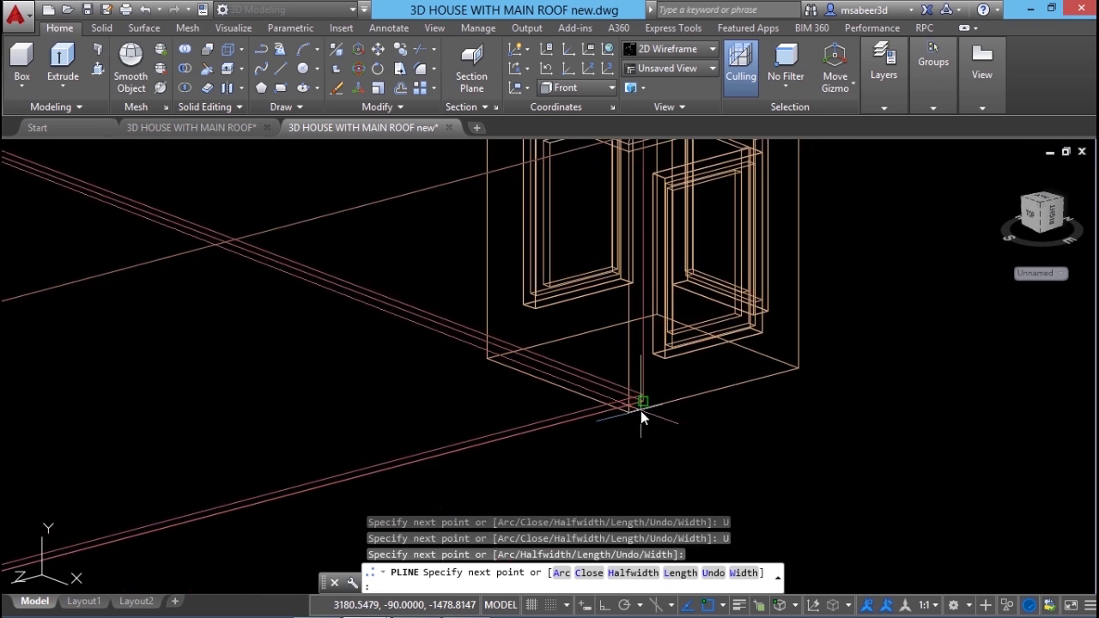
pyautogui.click(643, 417)
pyautogui.scroll(-2, 643, 418)
pyautogui.click(658, 272)
pyautogui.rightClick(658, 268)
pyautogui.click(717, 350)
pyautogui.scroll(-4, 857, 492)
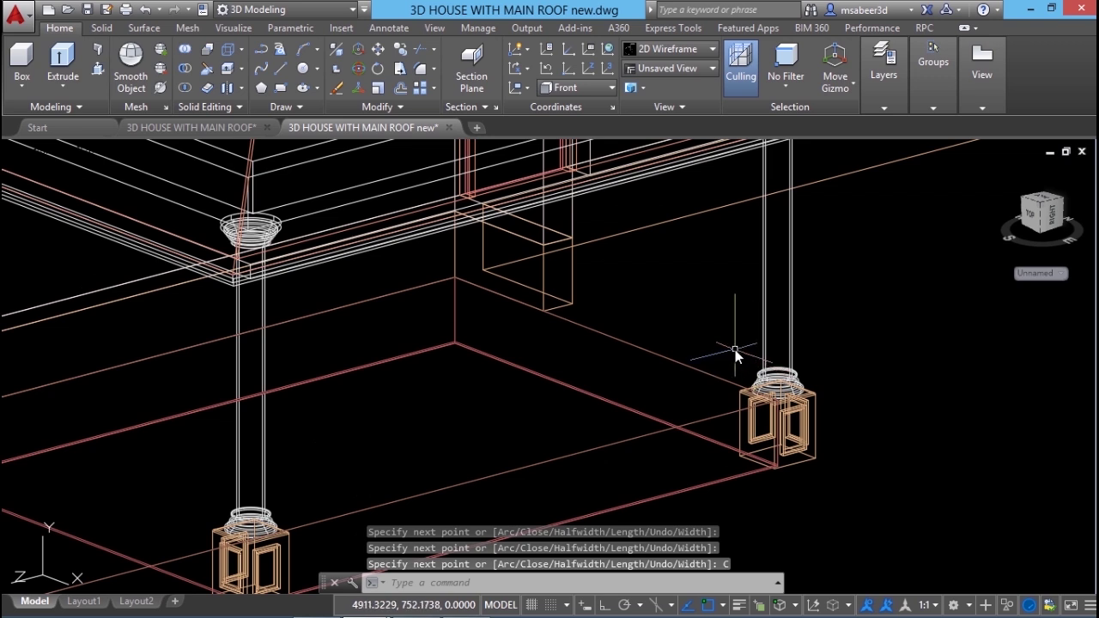
# Step: Convert the closed polyline at the porch's rear end into a region
pyautogui.write('REGION')
pyautogui.press('Return')
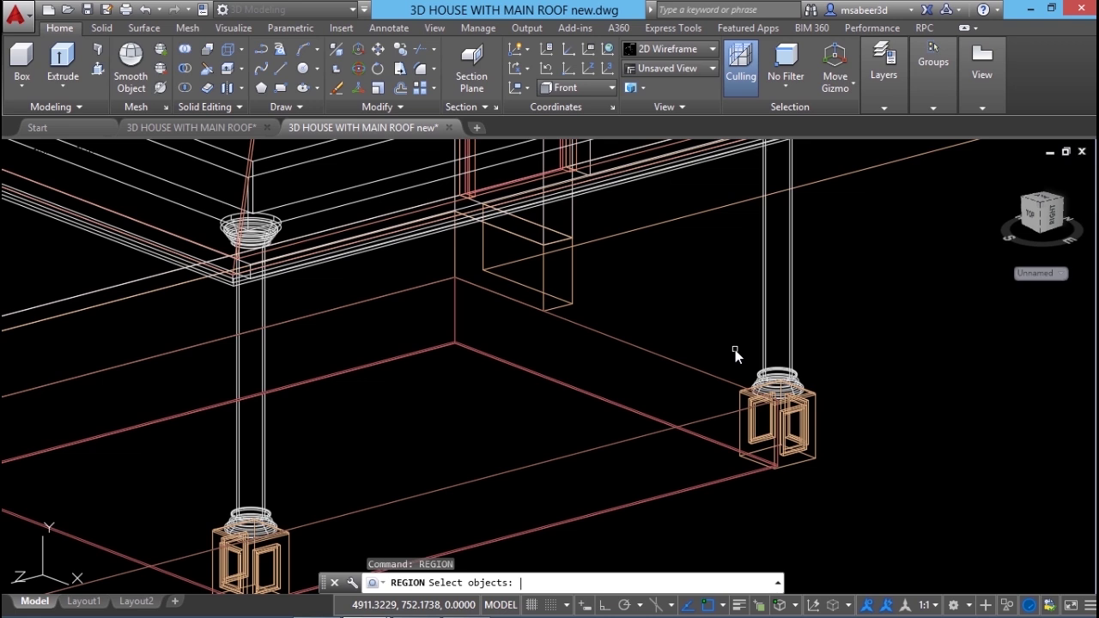
pyautogui.write('L')
pyautogui.press('Return')
pyautogui.press('Return')
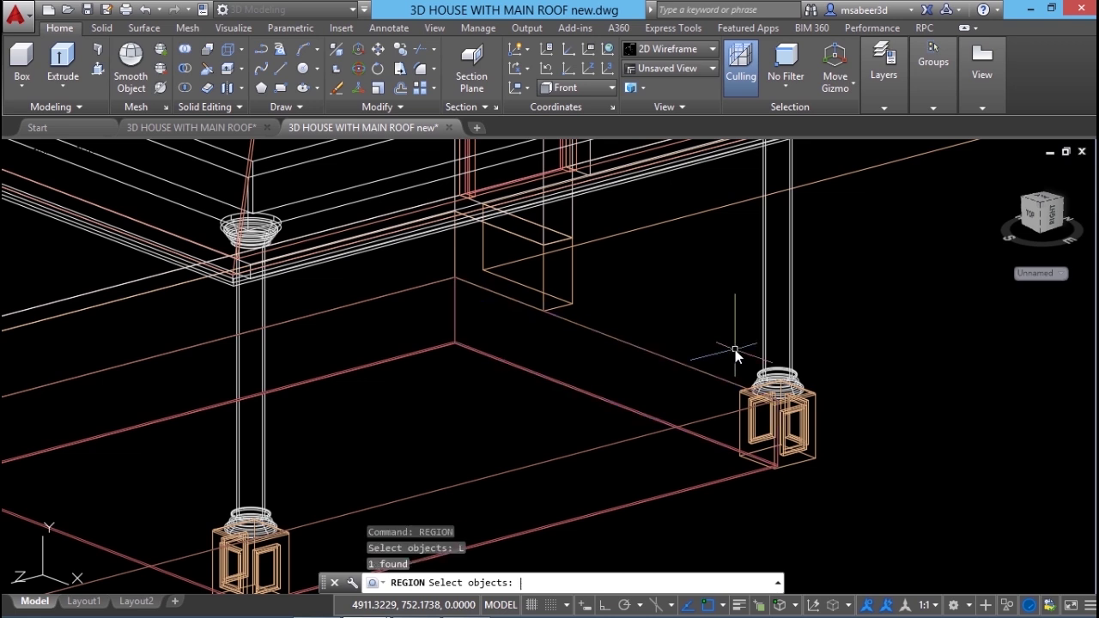
pyautogui.press('Escape')
pyautogui.press('Escape')
# Step: Show the model in the Realistic visual style and examine the porch floor and surrounding faces from several angles
pyautogui.scroll(-5, 457, 348)
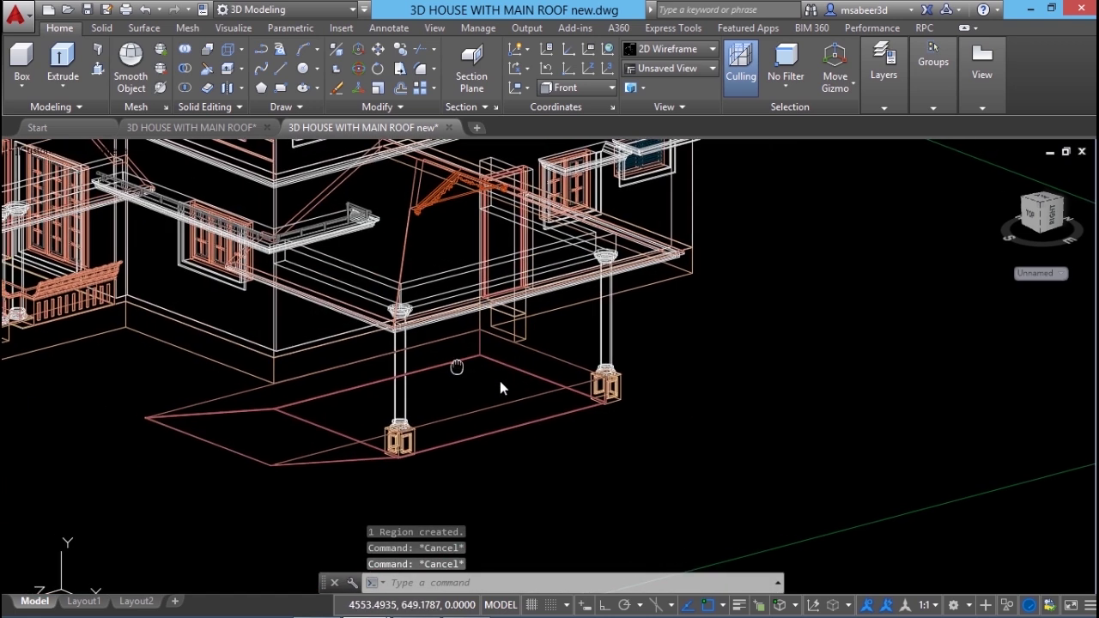
pyautogui.moveTo(500, 385); pyautogui.dragTo(571, 420, button='middle')
pyautogui.click(121, 151)
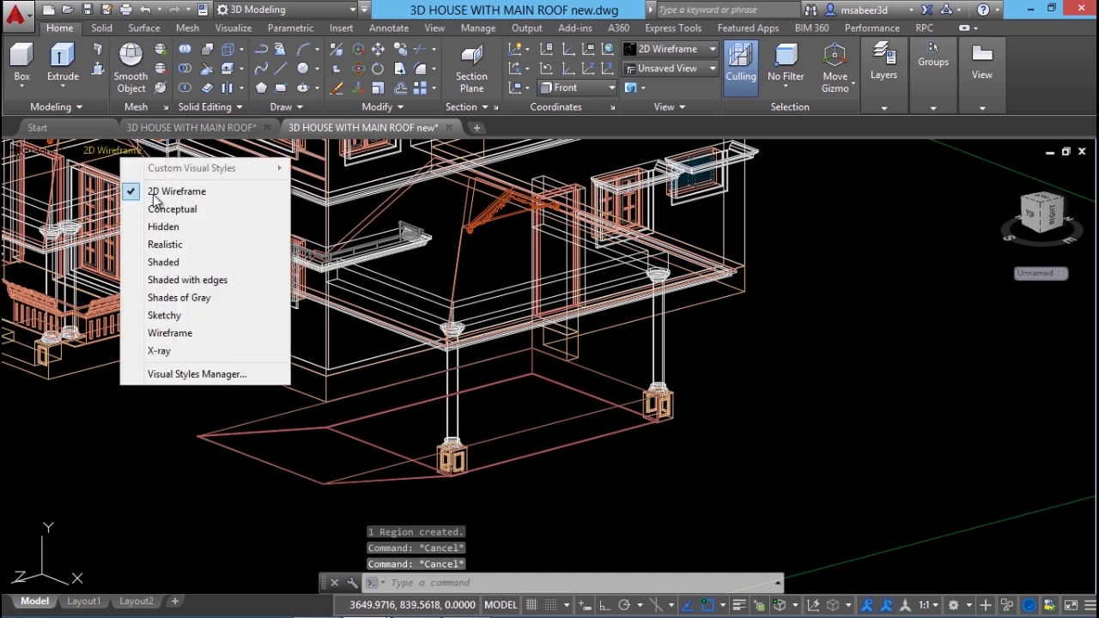
pyautogui.click(190, 243)
pyautogui.keyDown('shift'); pyautogui.moveTo(528, 417); pyautogui.dragTo(411, 384, button='middle'); pyautogui.keyUp('shift')
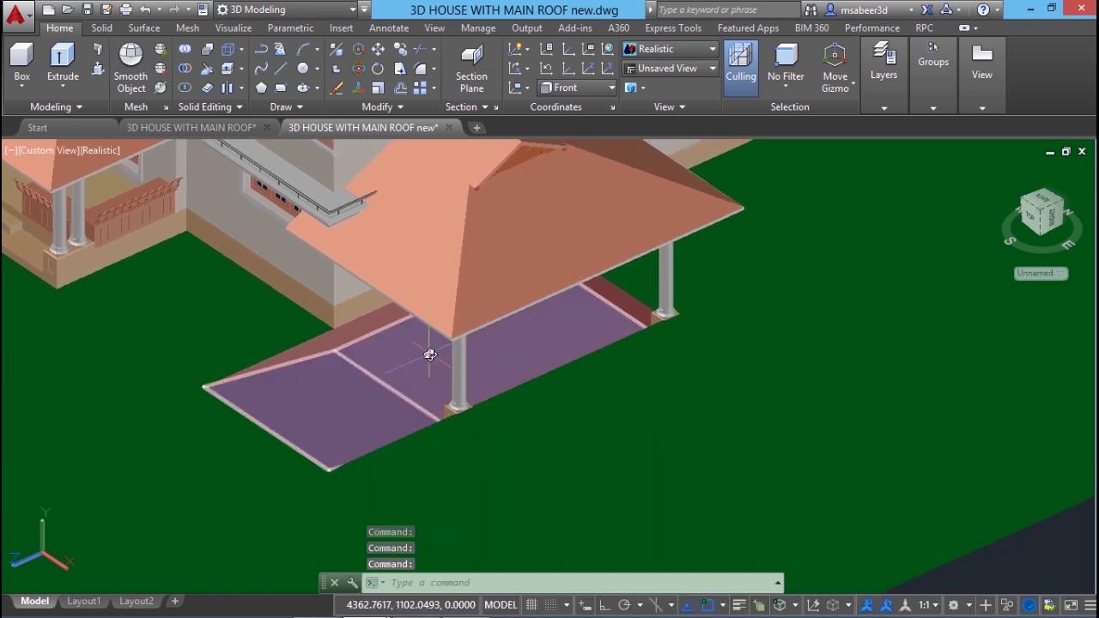
pyautogui.keyDown('shift'); pyautogui.moveTo(380, 404); pyautogui.dragTo(351, 407, button='middle'); pyautogui.keyUp('shift')
pyautogui.keyDown('shift'); pyautogui.moveTo(776, 346); pyautogui.dragTo(552, 393, button='middle'); pyautogui.keyUp('shift')
pyautogui.press('Escape')
pyautogui.press('Escape')
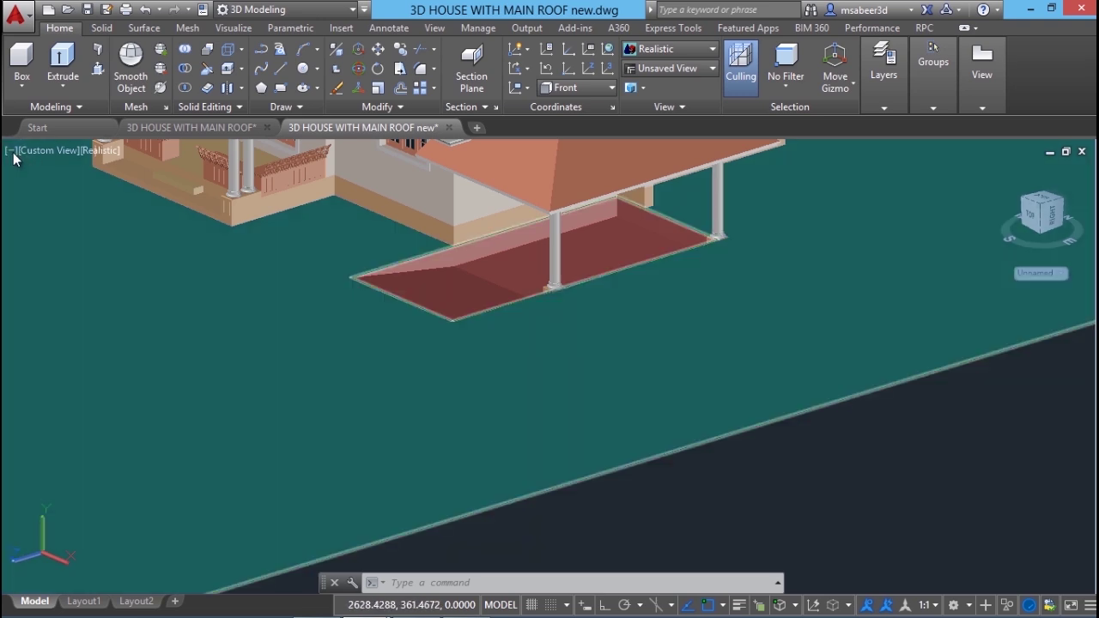
# Step: Divide the model space into two vertical viewports and display one of them as a Top view in 2D Wireframe
pyautogui.click(11, 151)
pyautogui.moveTo(87, 187)
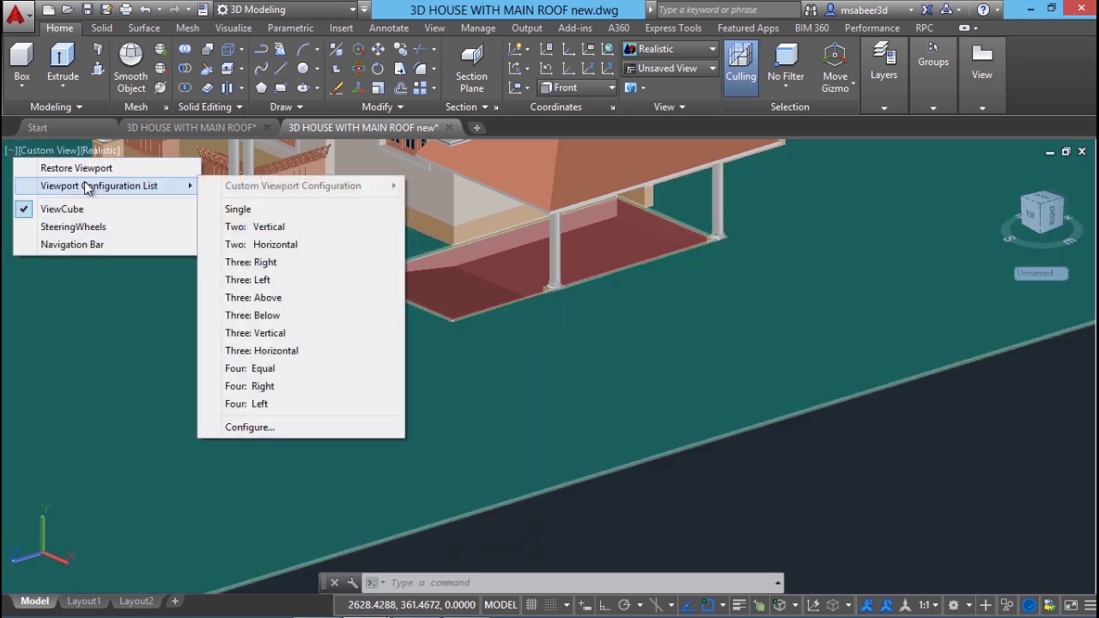
pyautogui.click(296, 228)
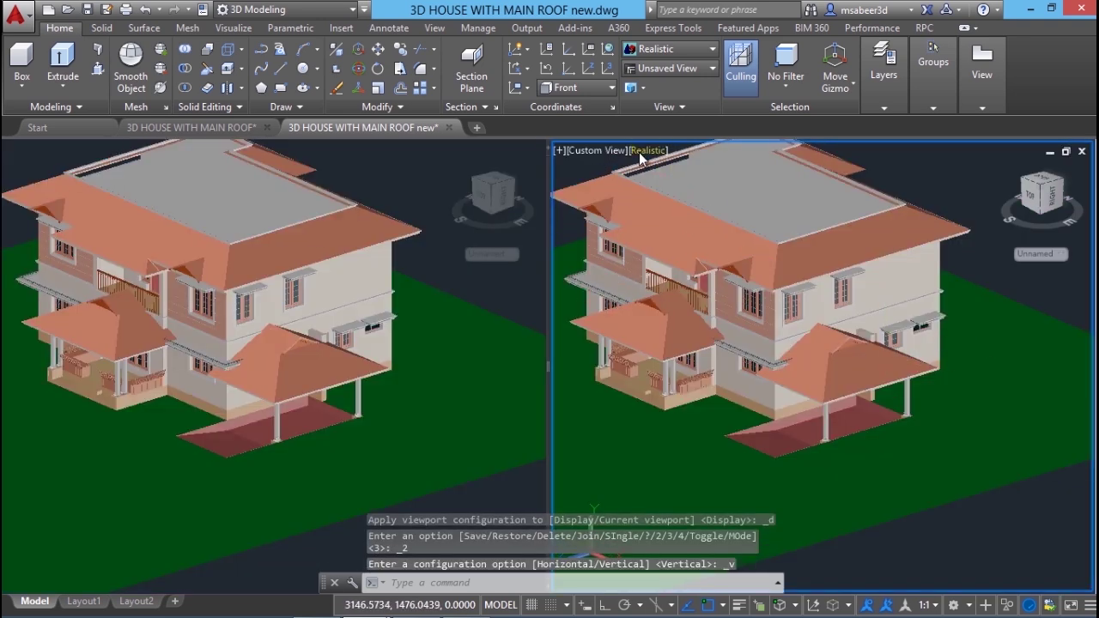
pyautogui.click(593, 160)
pyautogui.press('Escape')
pyautogui.click(605, 151)
pyautogui.click(650, 187)
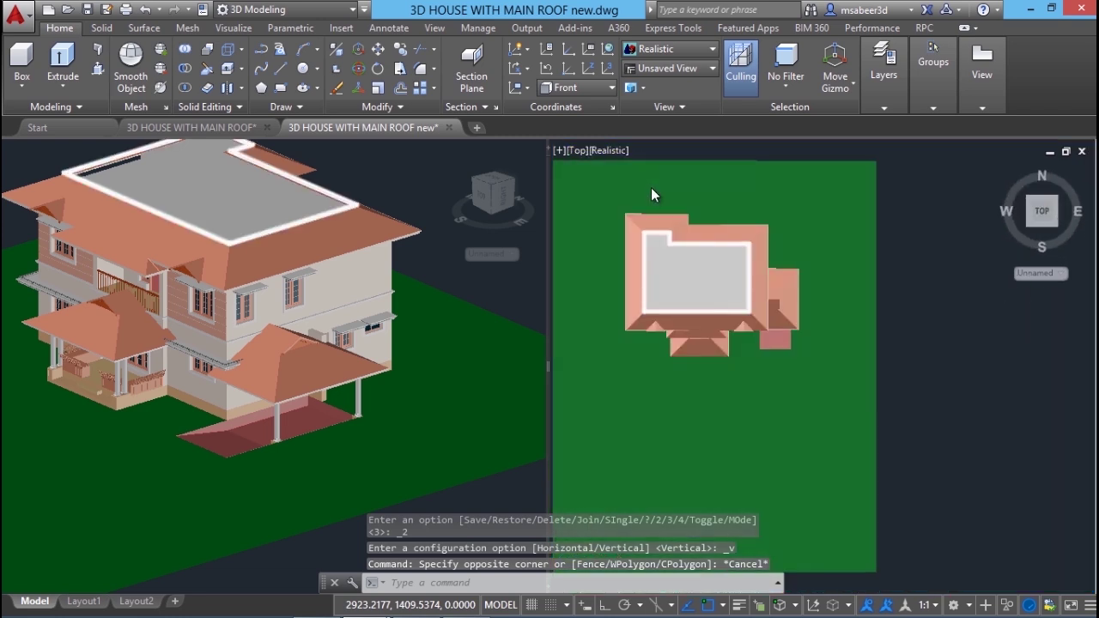
pyautogui.click(604, 150)
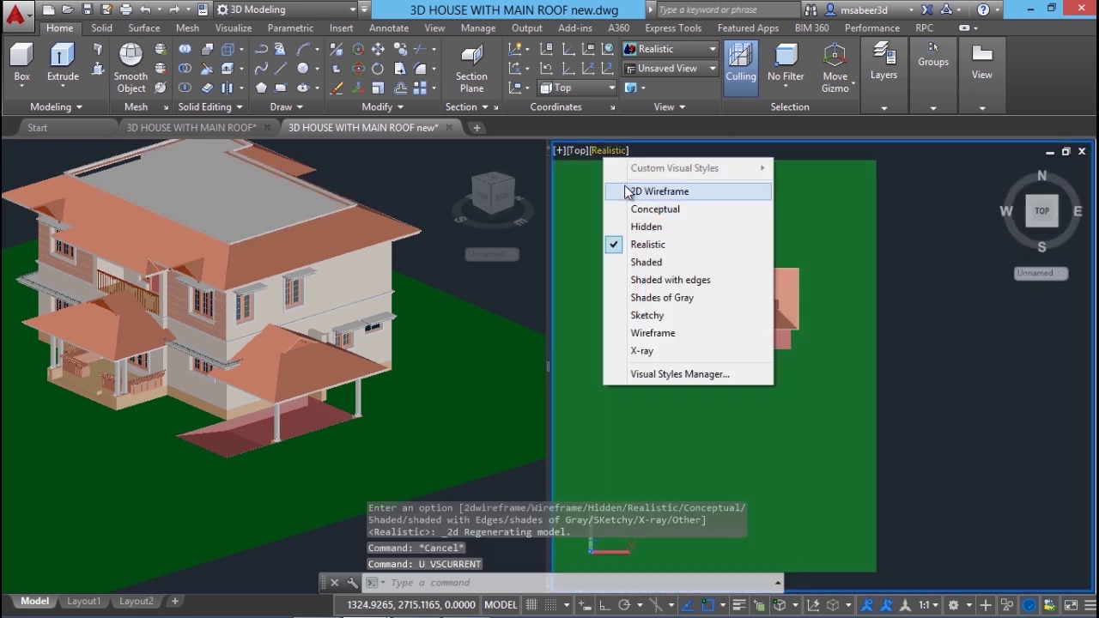
pyautogui.click(652, 191)
pyautogui.scroll(3, 425, 392)
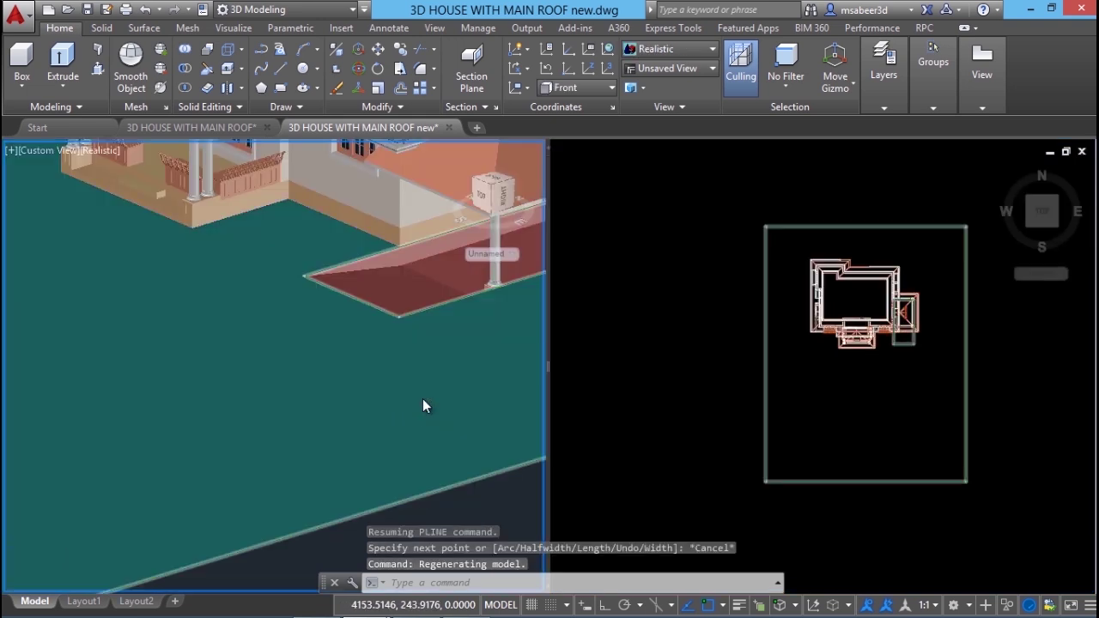
# Step: Activate the 3D viewport near the porch and set its coordinate system to World
pyautogui.scroll(4, 345, 370)
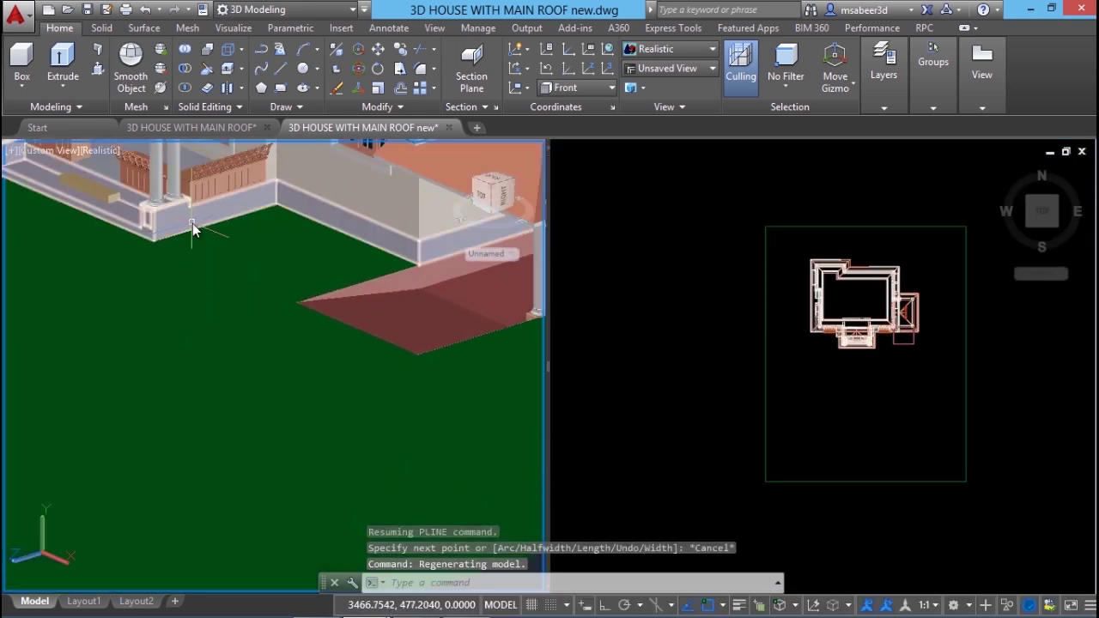
pyautogui.click(232, 27)
pyautogui.click(224, 91)
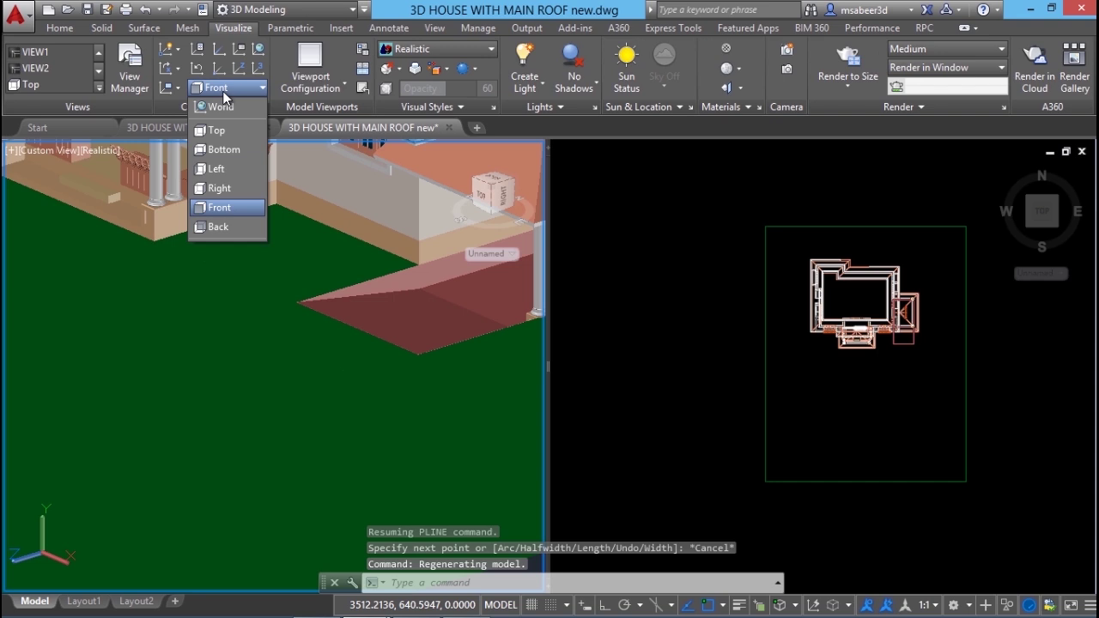
pyautogui.click(225, 107)
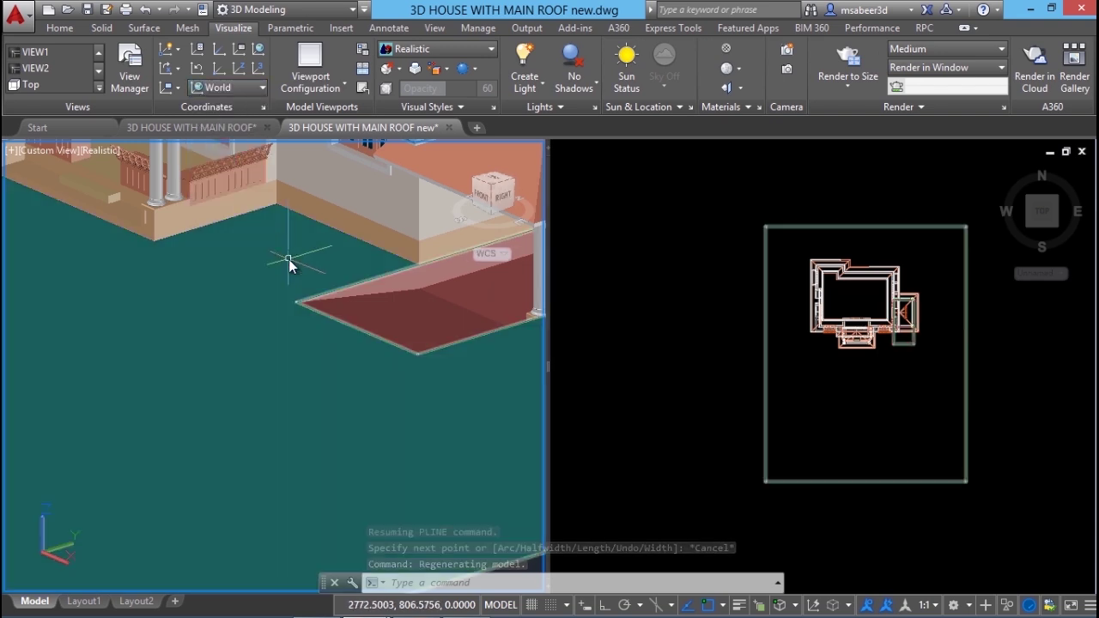
# Step: Start a polyline at the porch cutout's outer front corner and run it perpendicular to the land's front edge
pyautogui.click(59, 27)
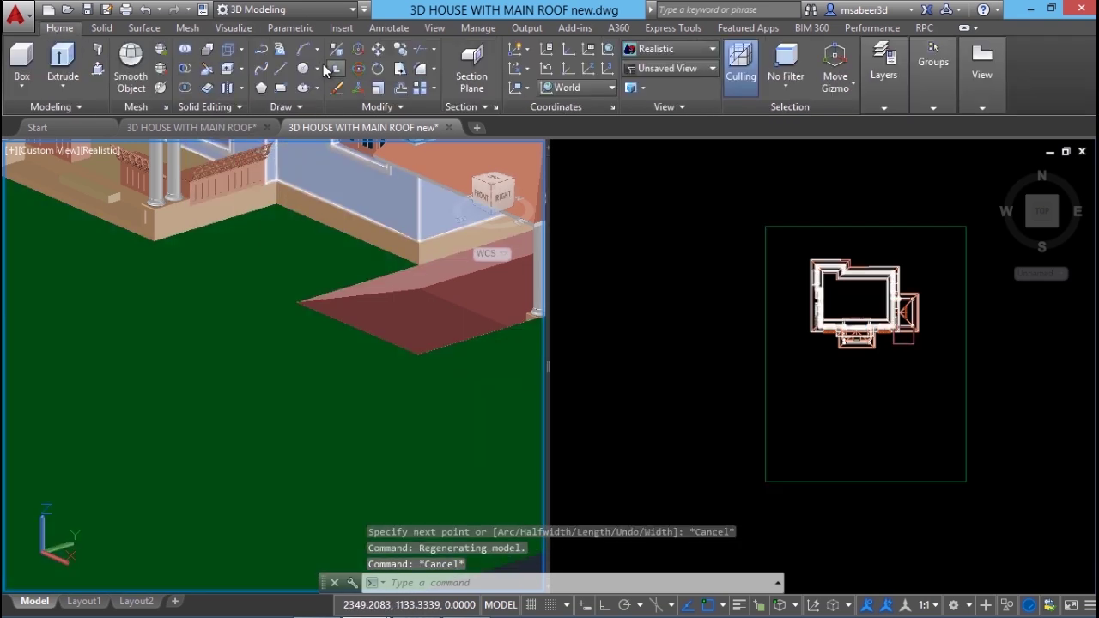
pyautogui.click(261, 51)
pyautogui.scroll(4, 431, 352)
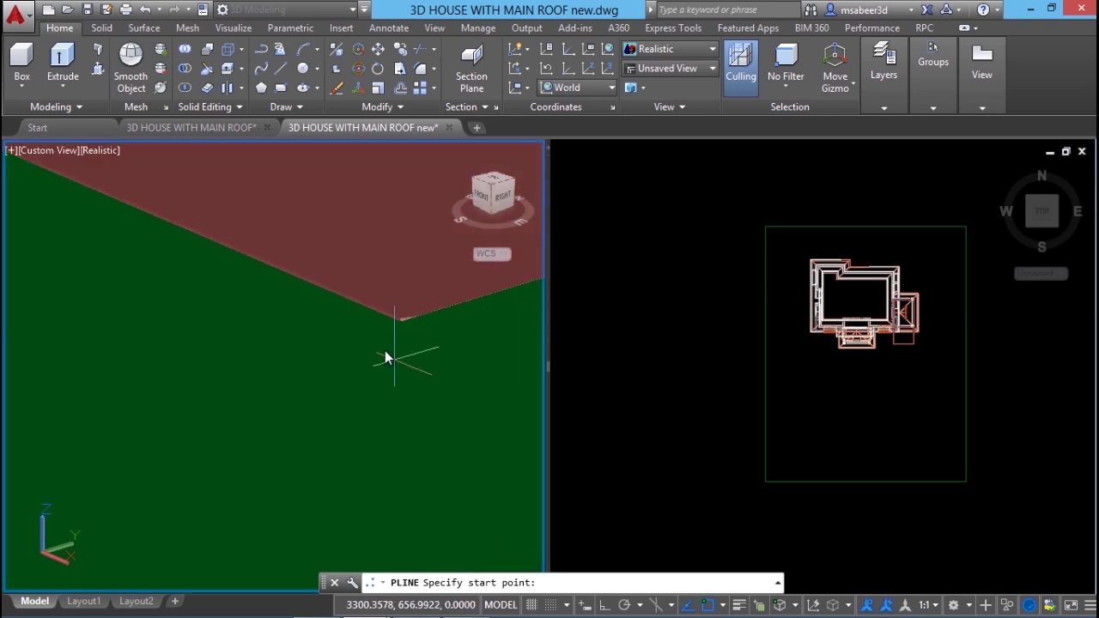
pyautogui.click(429, 344)
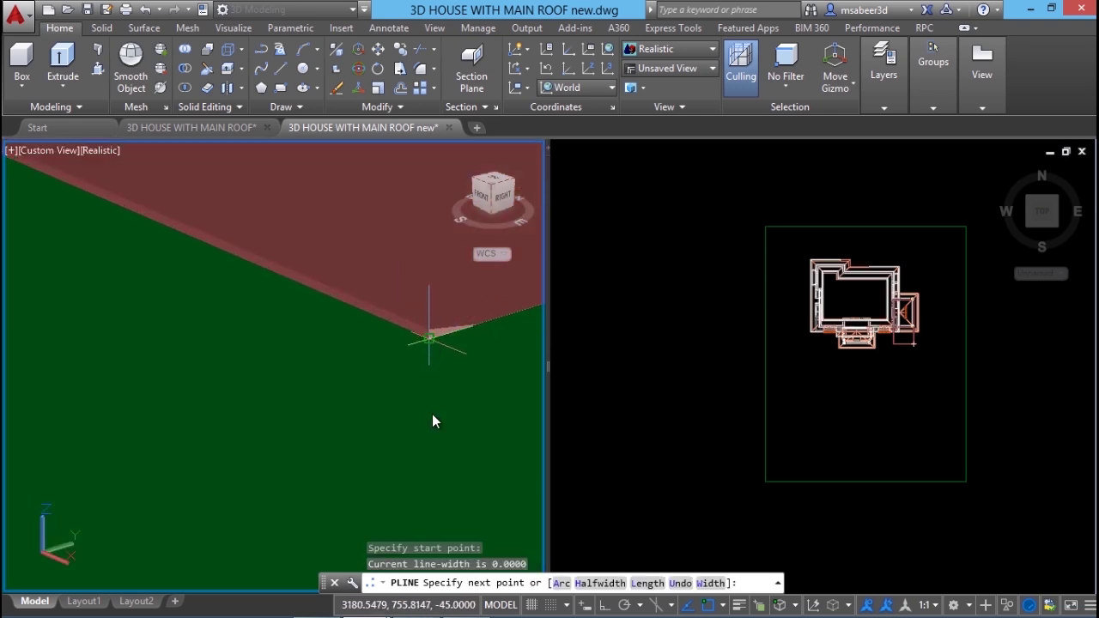
pyautogui.click(912, 420)
pyautogui.scroll(4, 944, 496)
pyautogui.keyDown('shift'); pyautogui.rightClick(942, 501); pyautogui.keyUp('shift')
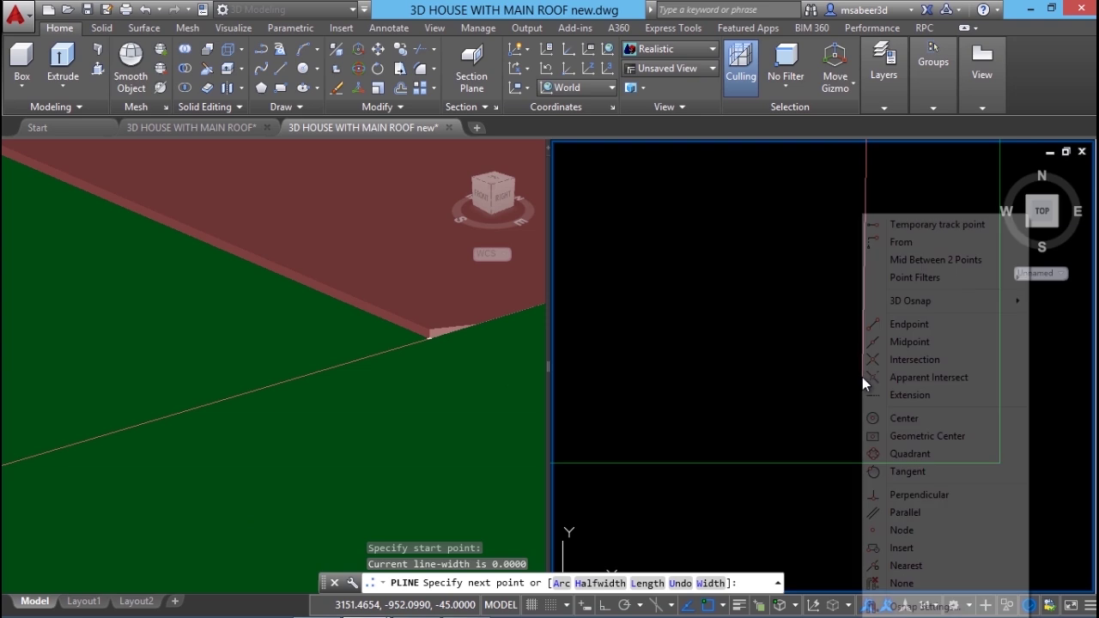
pyautogui.click(919, 496)
pyautogui.scroll(-4, 868, 512)
pyautogui.scroll(1, 832, 433)
pyautogui.scroll(4, 879, 351)
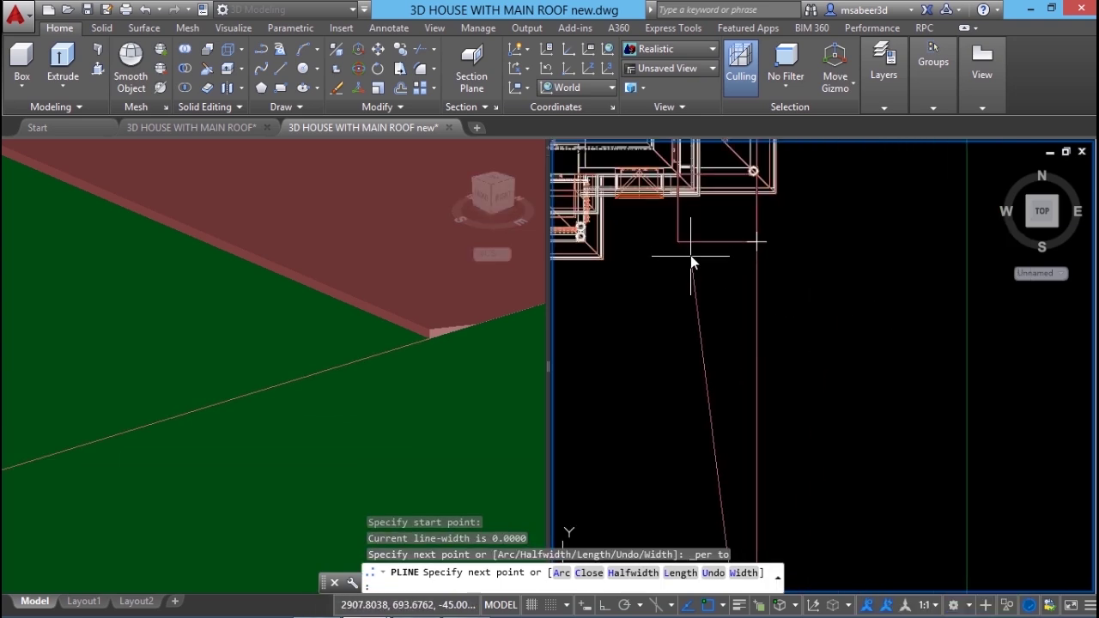
# Step: Continue the polyline along the land's front edge and back to the cutout's other front corner, then close it
pyautogui.scroll(-2, 678, 361)
pyautogui.scroll(2, 670, 275)
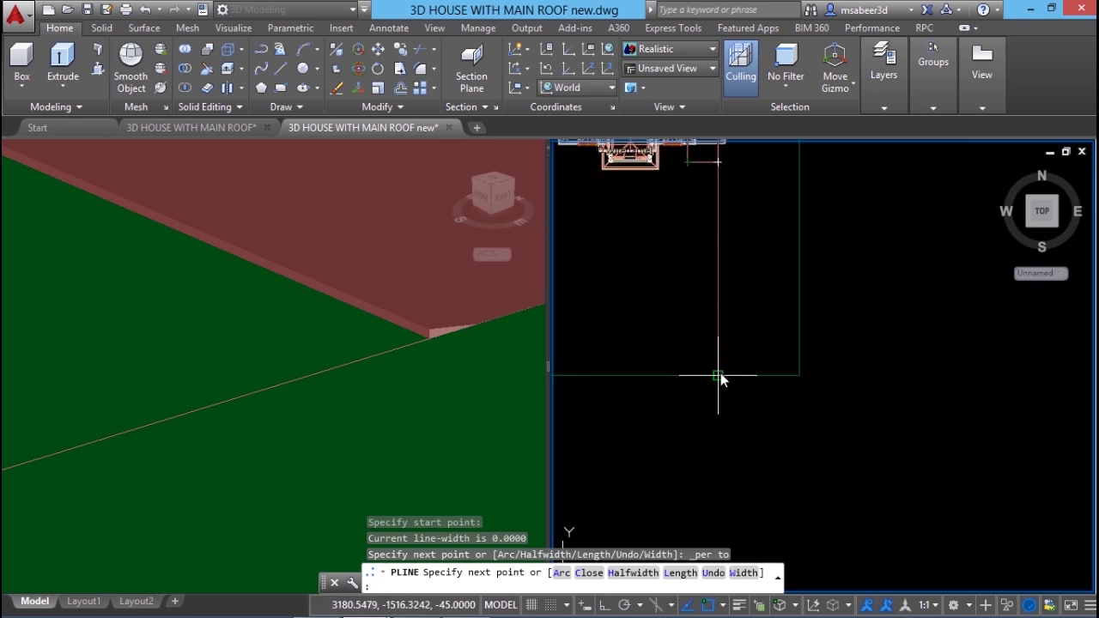
pyautogui.click(686, 376)
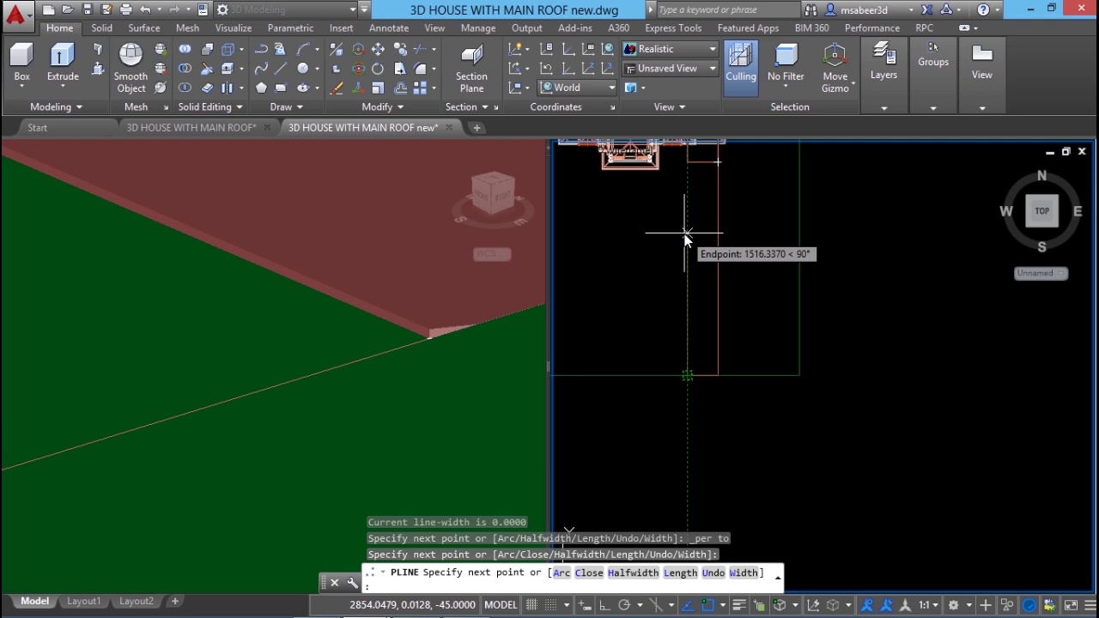
pyautogui.click(688, 162)
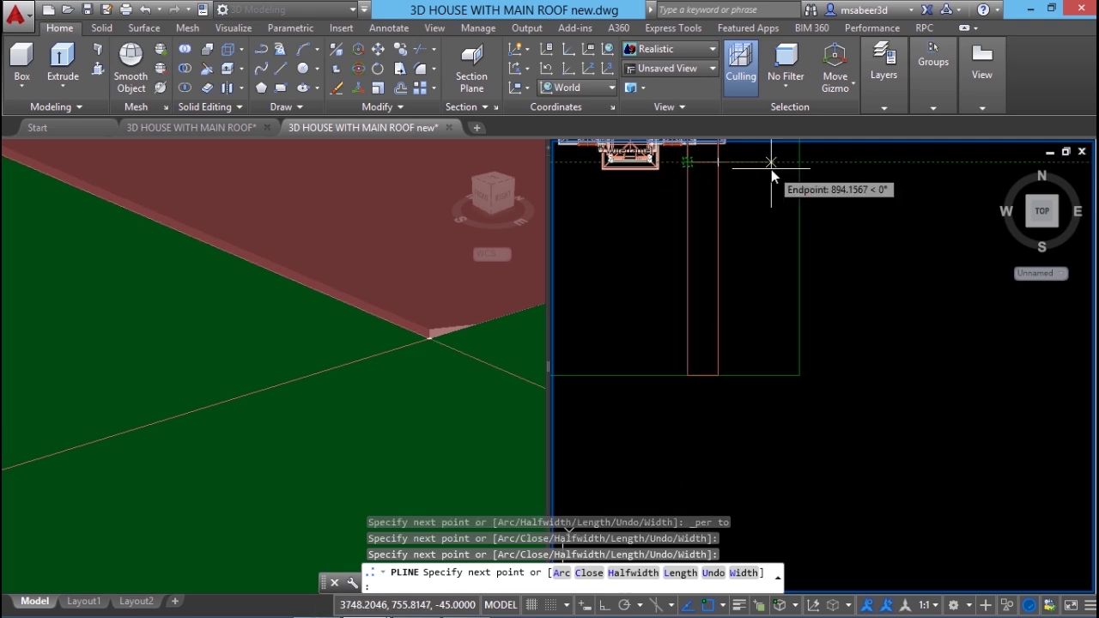
pyautogui.rightClick(771, 169)
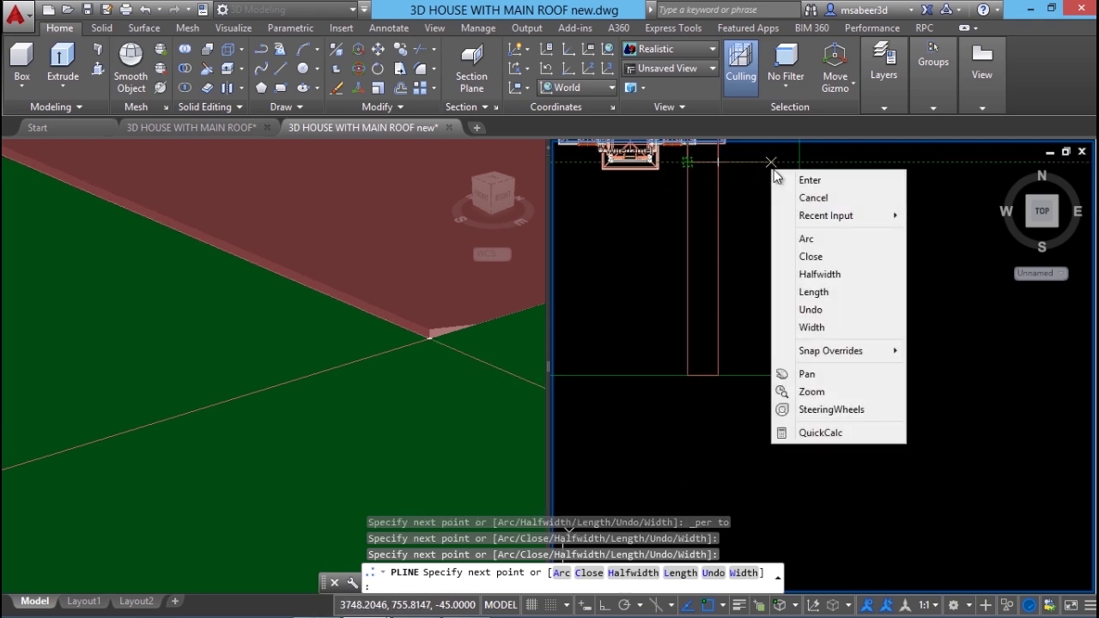
pyautogui.click(810, 257)
pyautogui.scroll(-5, 805, 372)
pyautogui.scroll(5, 786, 296)
pyautogui.moveTo(786, 296); pyautogui.dragTo(757, 282, button='middle')
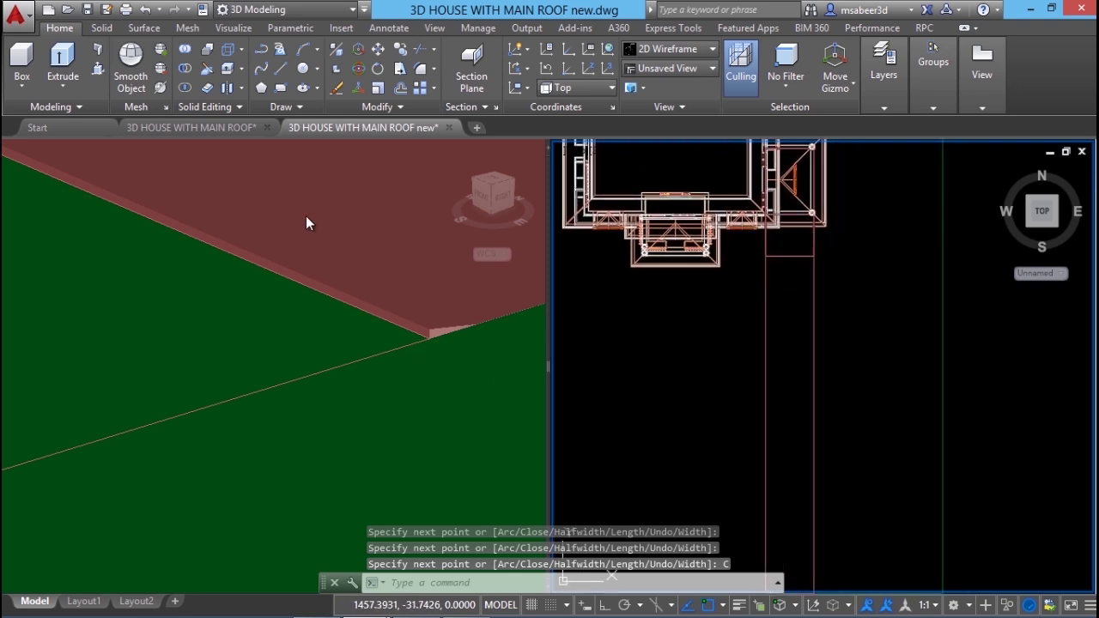
# Step: After consulting the finished house drawing, draw a polyline from the front veranda's far outer corner perpendicular to the strip's nearer long edge
pyautogui.click(214, 127)
pyautogui.scroll(-5, 408, 445)
pyautogui.scroll(6, 653, 395)
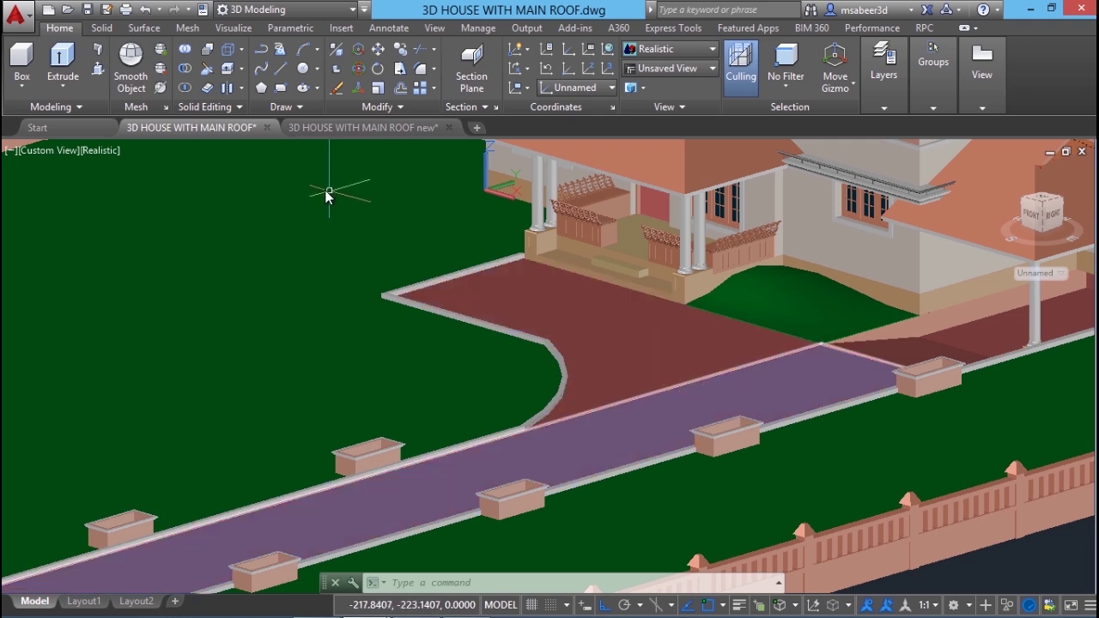
pyautogui.click(363, 127)
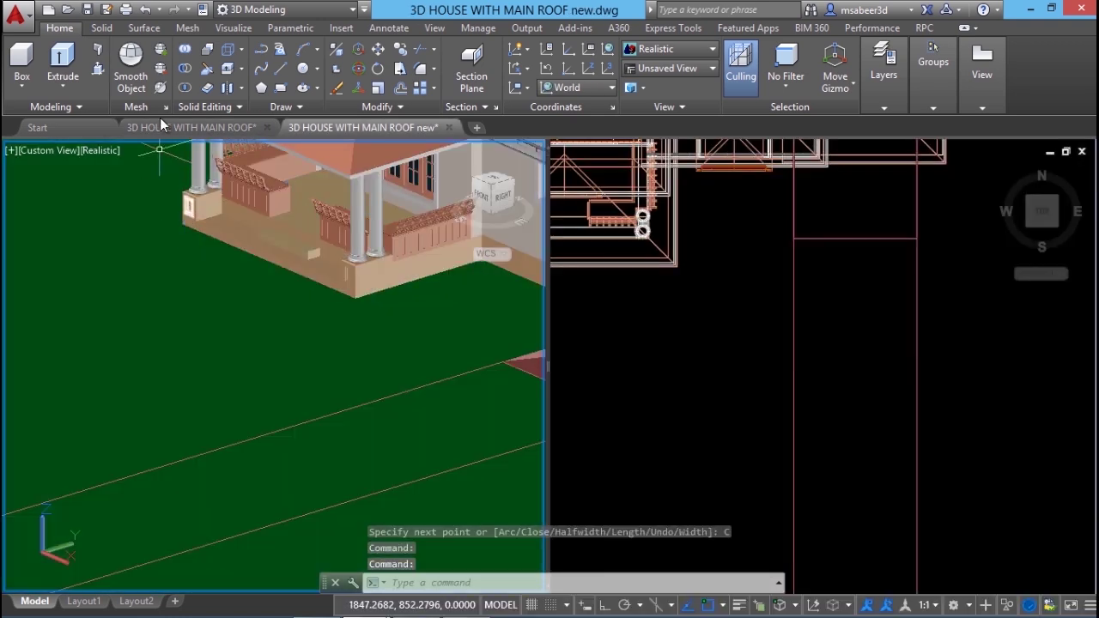
pyautogui.write('pl')
pyautogui.press('Return')
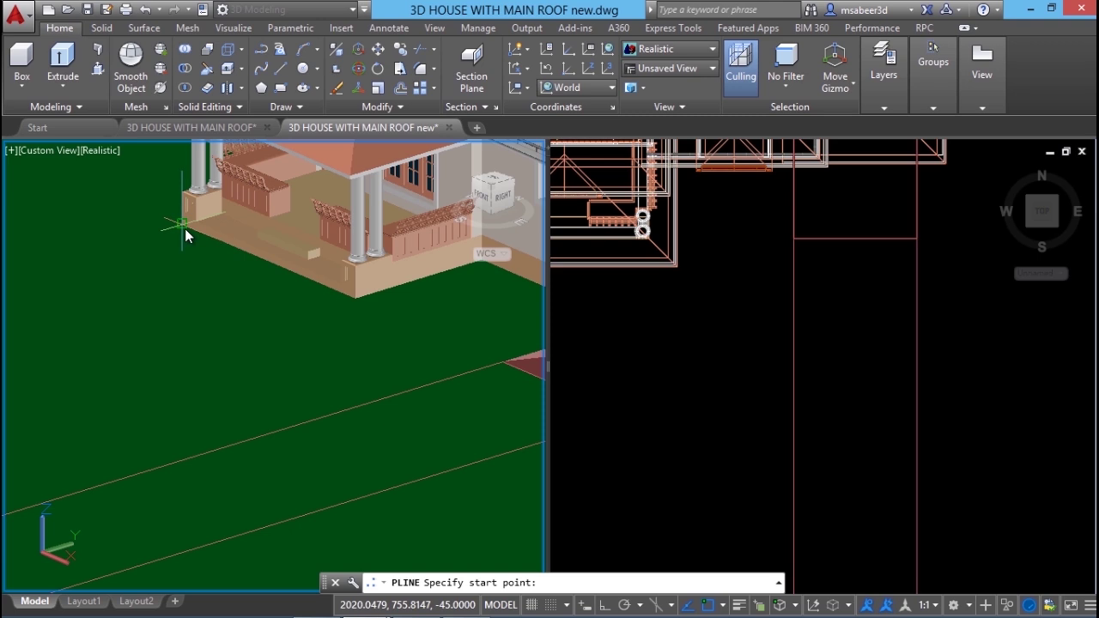
pyautogui.click(185, 228)
pyautogui.keyDown('shift'); pyautogui.rightClick(441, 371); pyautogui.keyUp('shift')
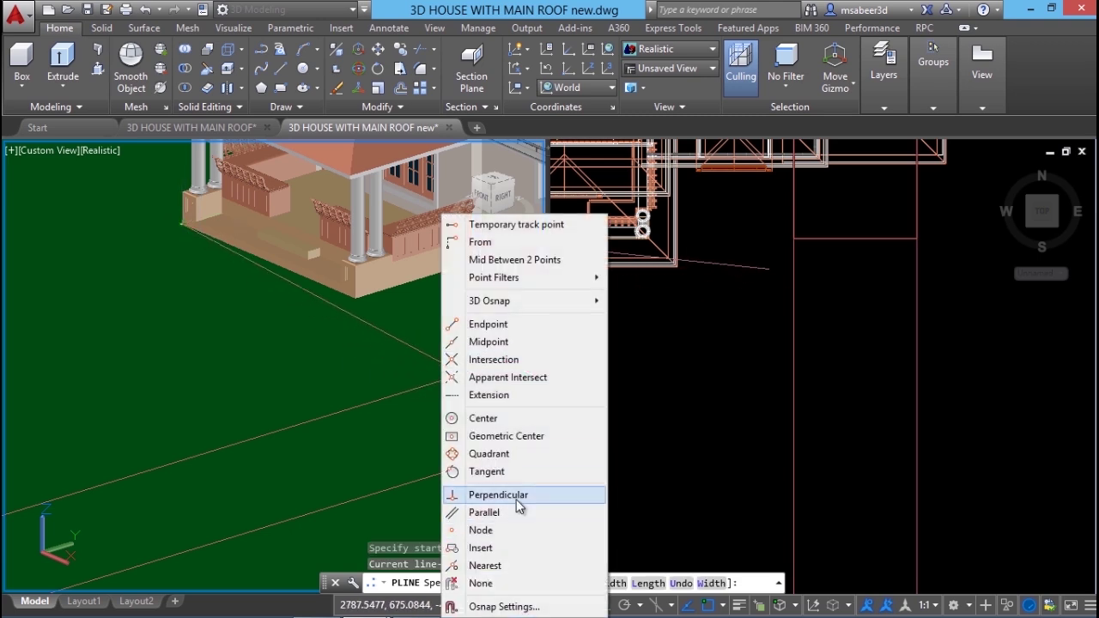
pyautogui.click(515, 494)
pyautogui.click(472, 375)
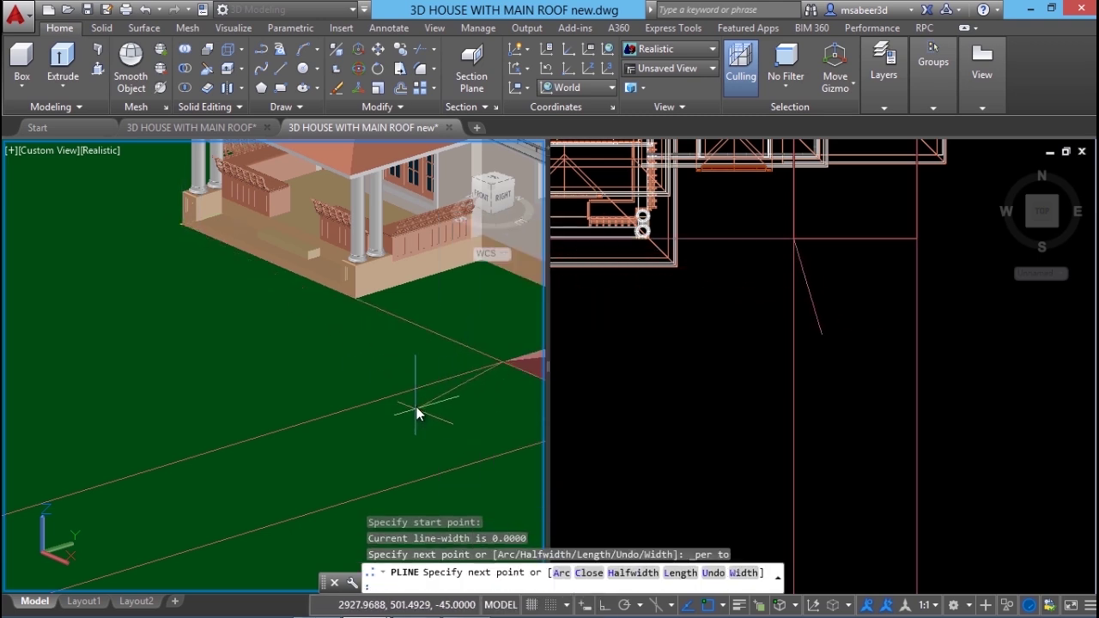
pyautogui.press('Escape')
pyautogui.press('Escape')
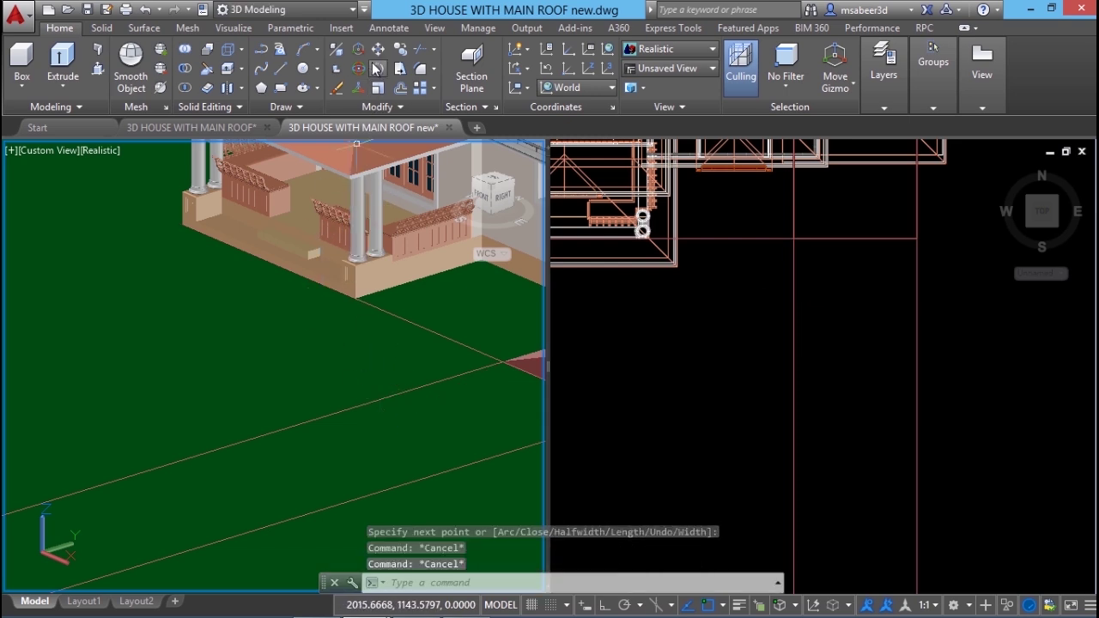
# Step: Copy the new veranda line 380 units straight toward the land's front edge with Ortho on
pyautogui.click(399, 55)
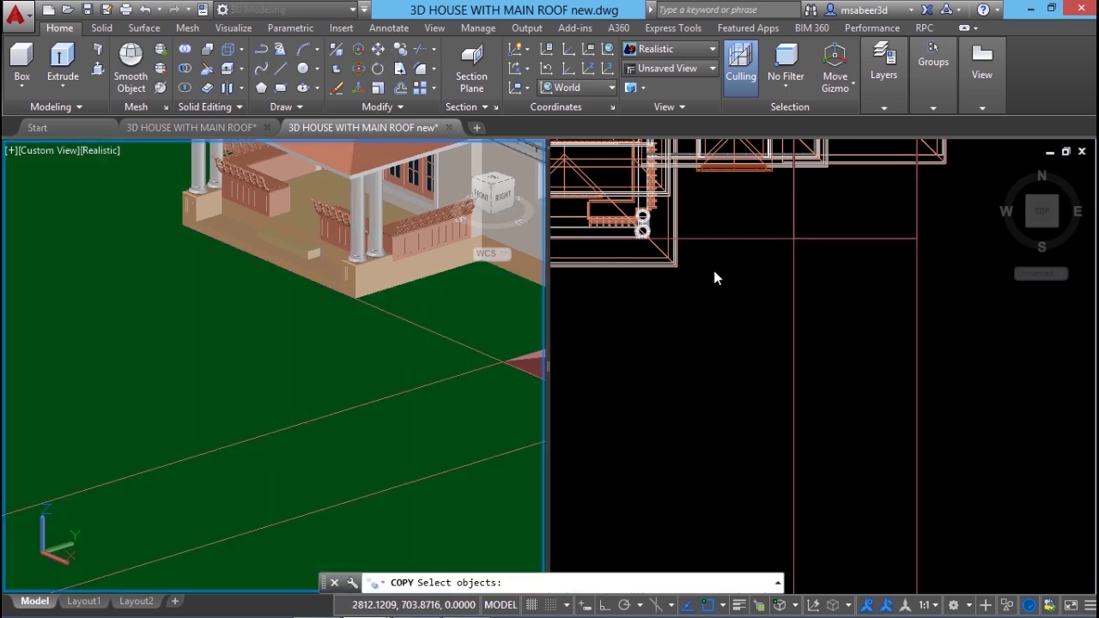
pyautogui.click(719, 256)
pyautogui.click(728, 239)
pyautogui.press('Return')
pyautogui.click(727, 276)
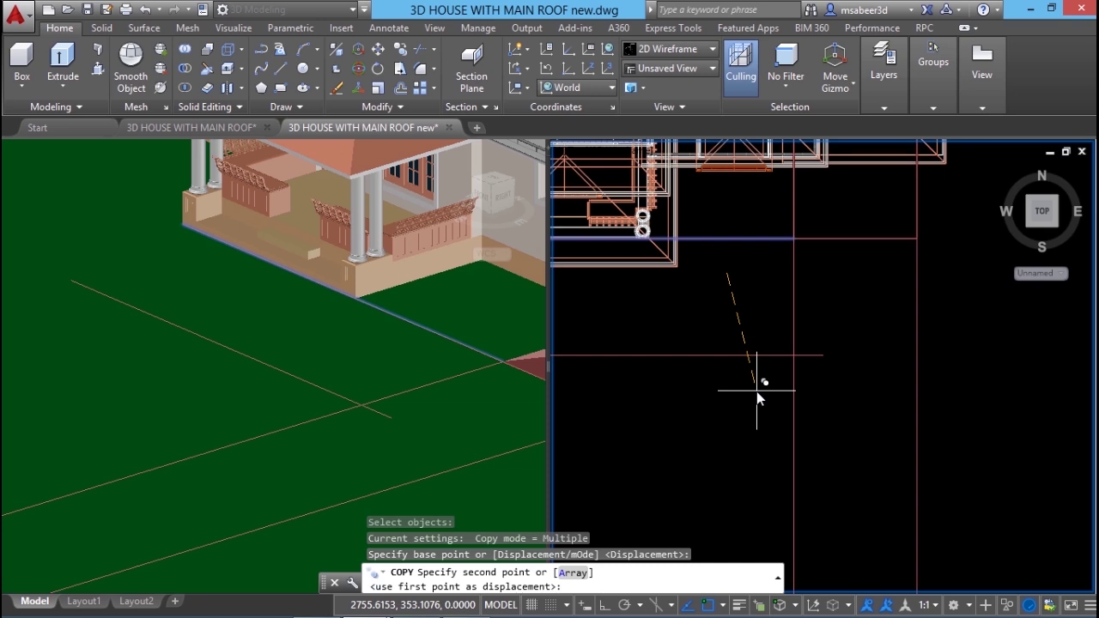
pyautogui.press('F8')
pyautogui.write('380')
pyautogui.press('Return')
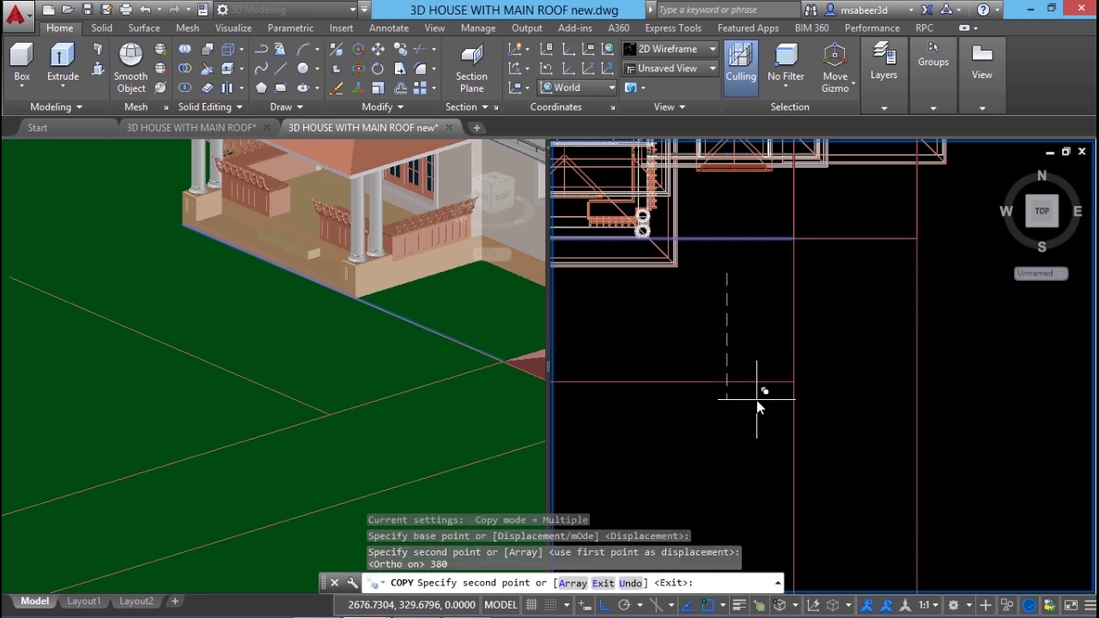
pyautogui.press('Escape')
# Step: Draw a polyline from the copied line's free end back to the front veranda's outer corner
pyautogui.scroll(-5, 756, 400)
pyautogui.click(412, 438)
pyautogui.press('Escape')
pyautogui.scroll(-2, 403, 412)
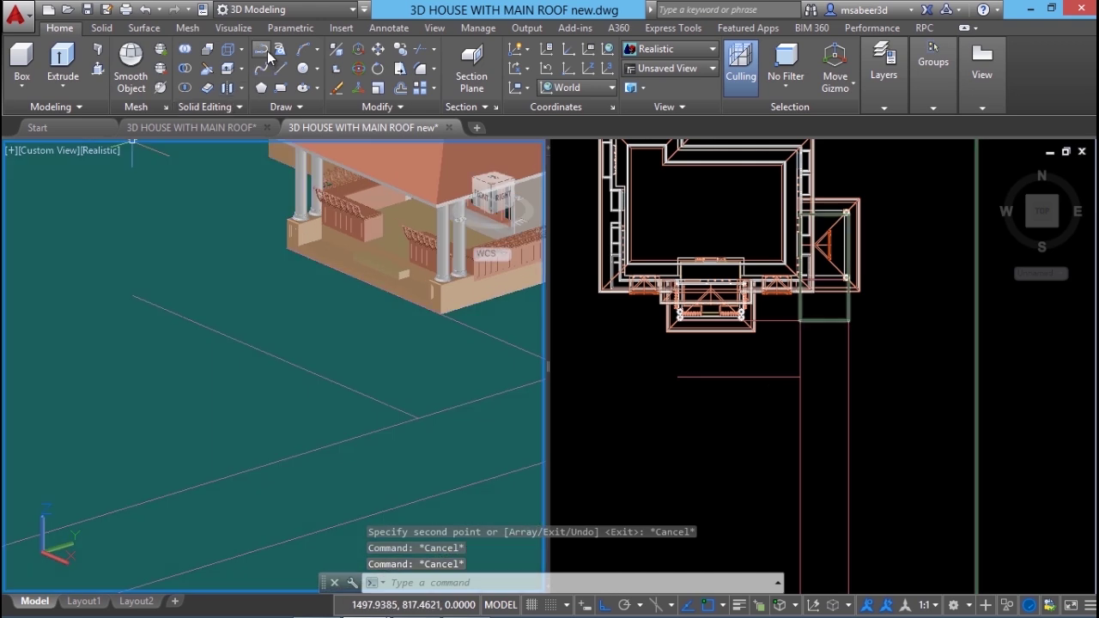
pyautogui.click(262, 50)
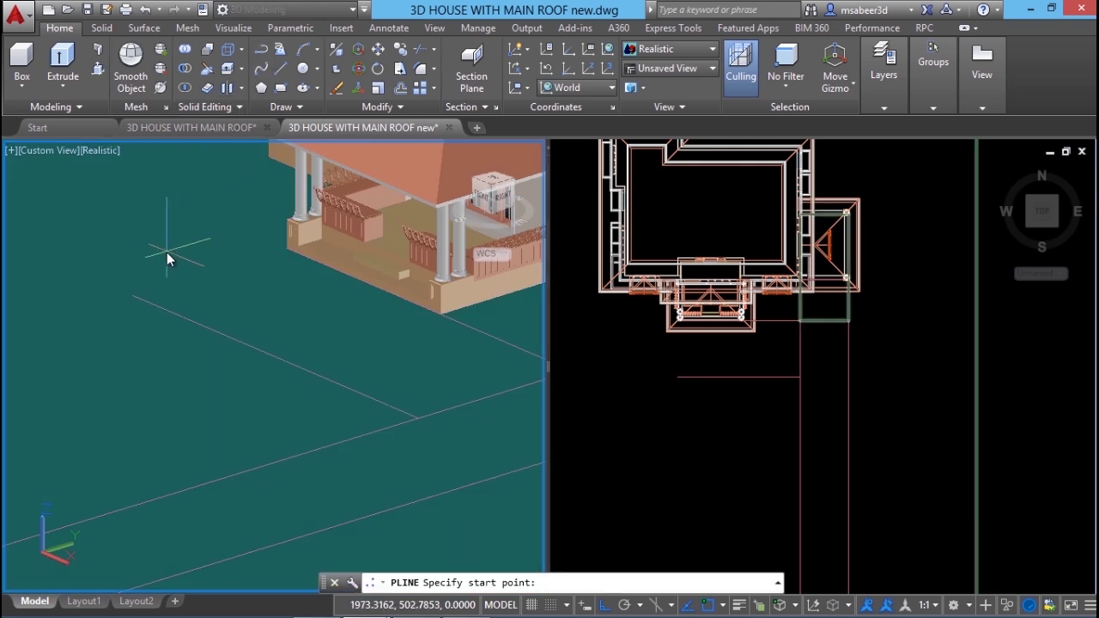
pyautogui.scroll(3, 167, 252)
pyautogui.click(116, 318)
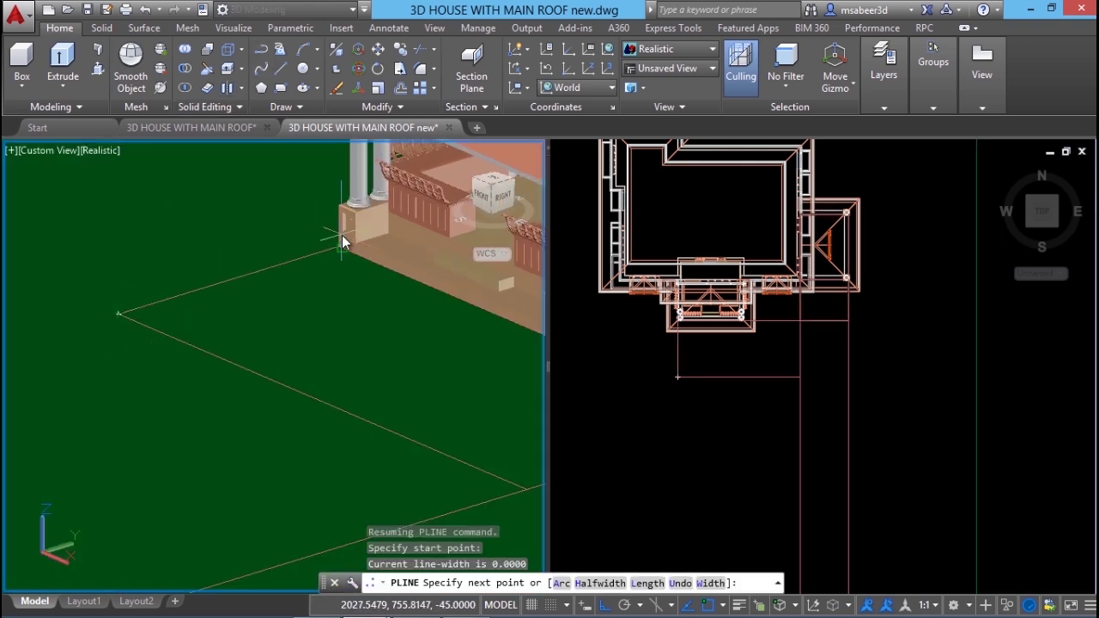
pyautogui.scroll(2, 342, 235)
pyautogui.click(336, 260)
pyautogui.scroll(-2, 361, 275)
pyautogui.press('Escape')
# Step: Fillet the corner between the copied line and the strip's inner long edge, defining the radius by two picked points
pyautogui.click(790, 375)
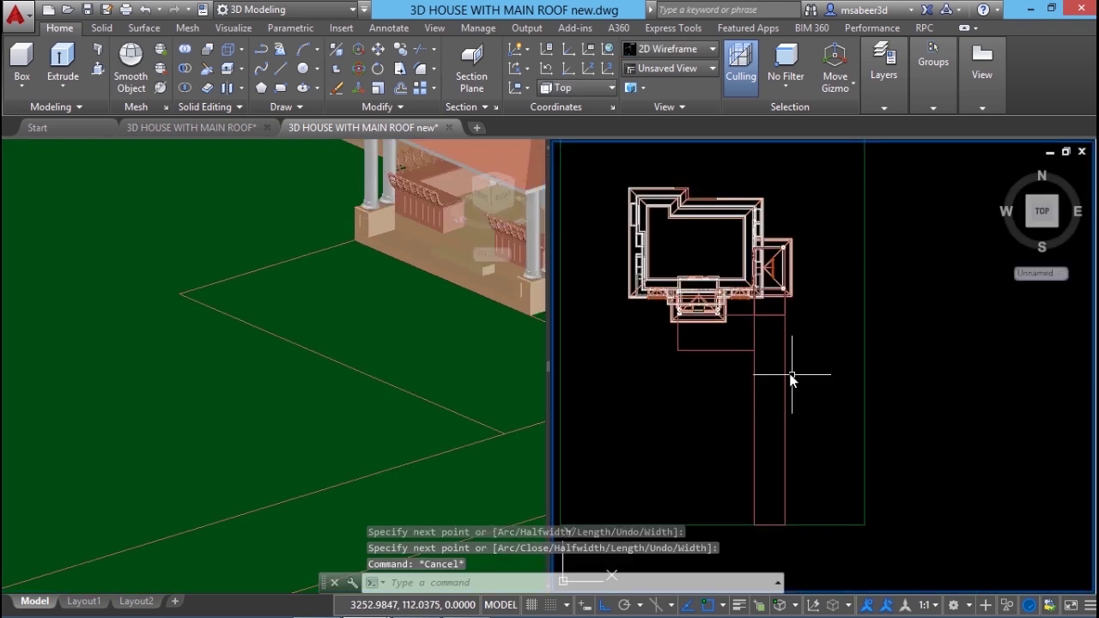
pyautogui.scroll(2, 772, 391)
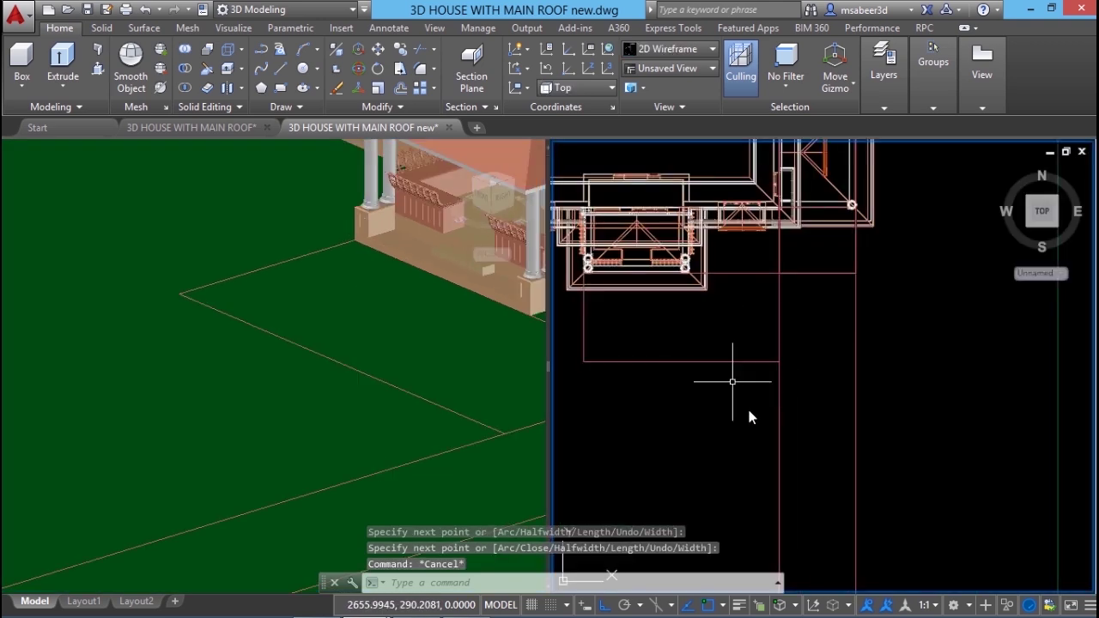
pyautogui.scroll(2, 811, 438)
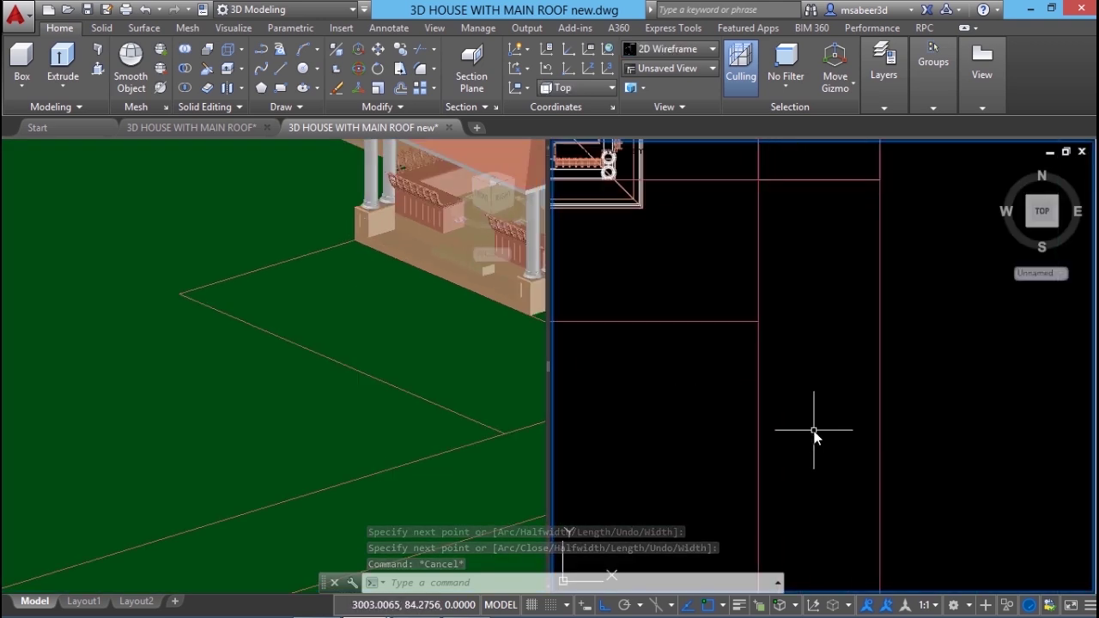
pyautogui.click(420, 68)
pyautogui.click(434, 69)
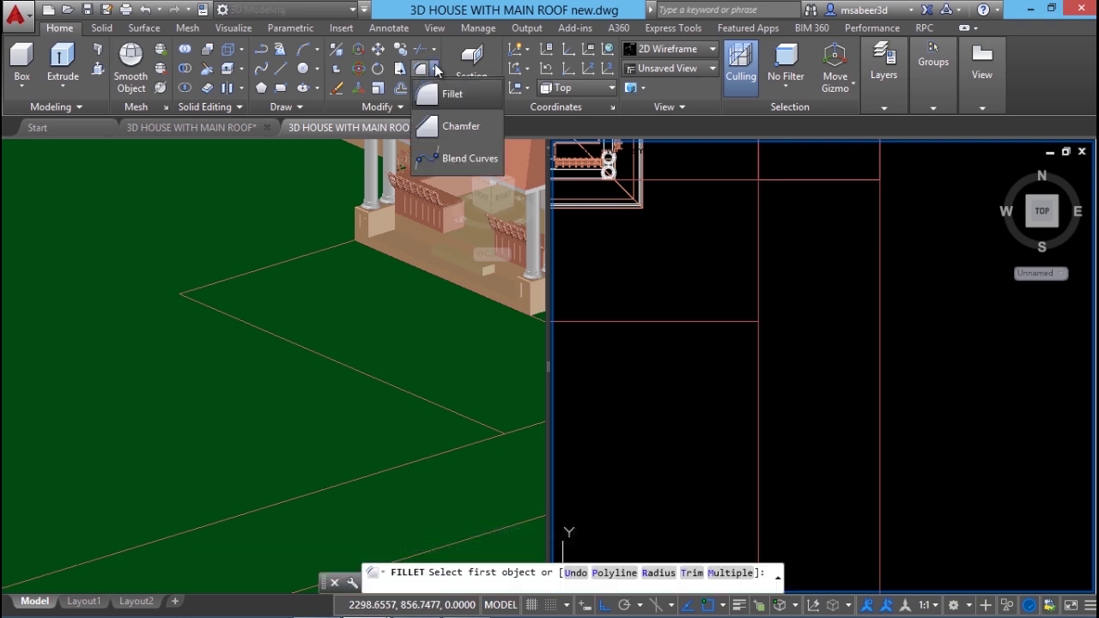
pyautogui.click(462, 97)
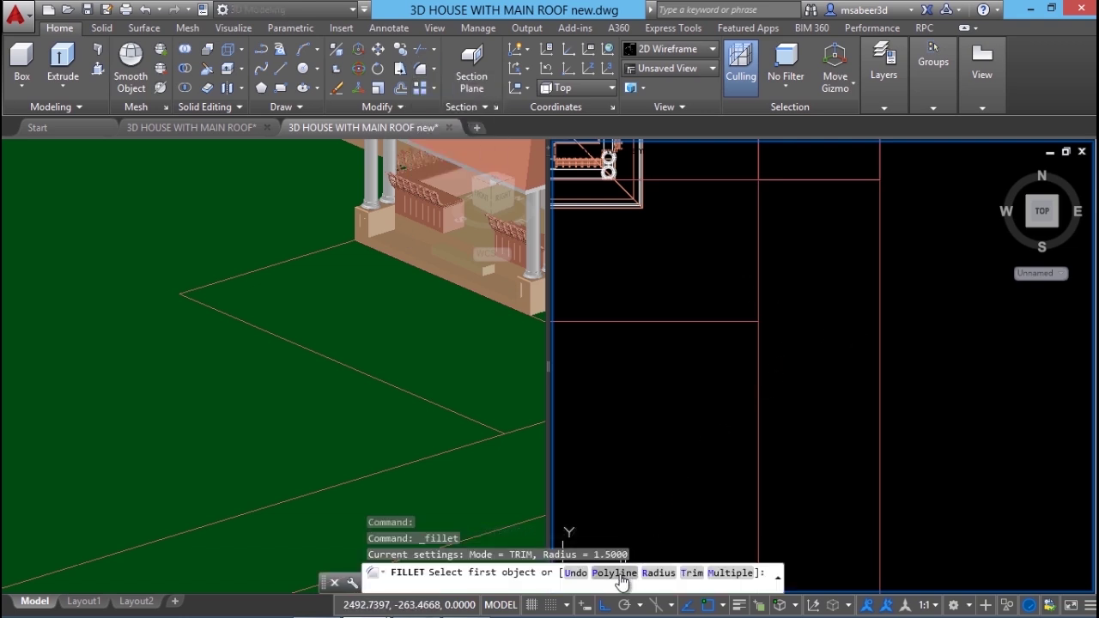
pyautogui.click(659, 573)
pyautogui.click(686, 347)
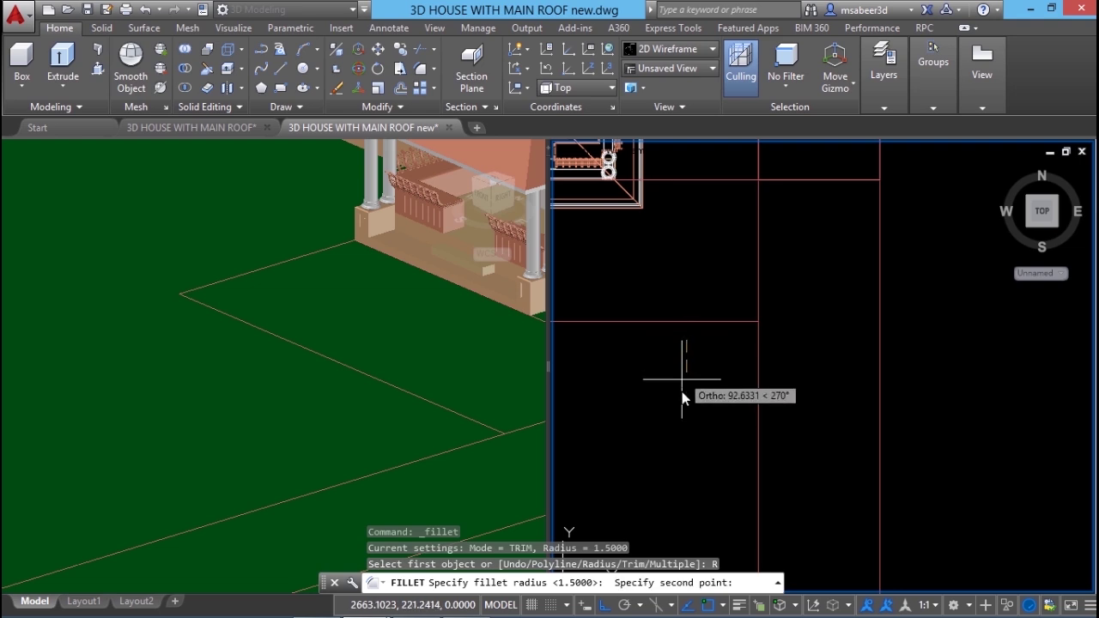
pyautogui.click(680, 407)
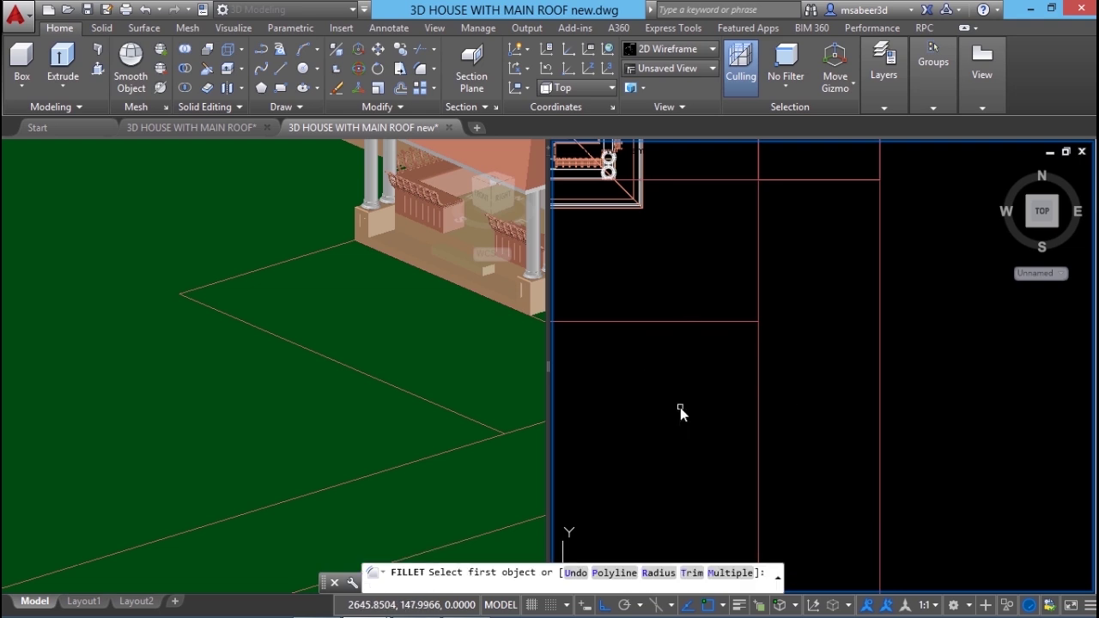
pyautogui.click(689, 323)
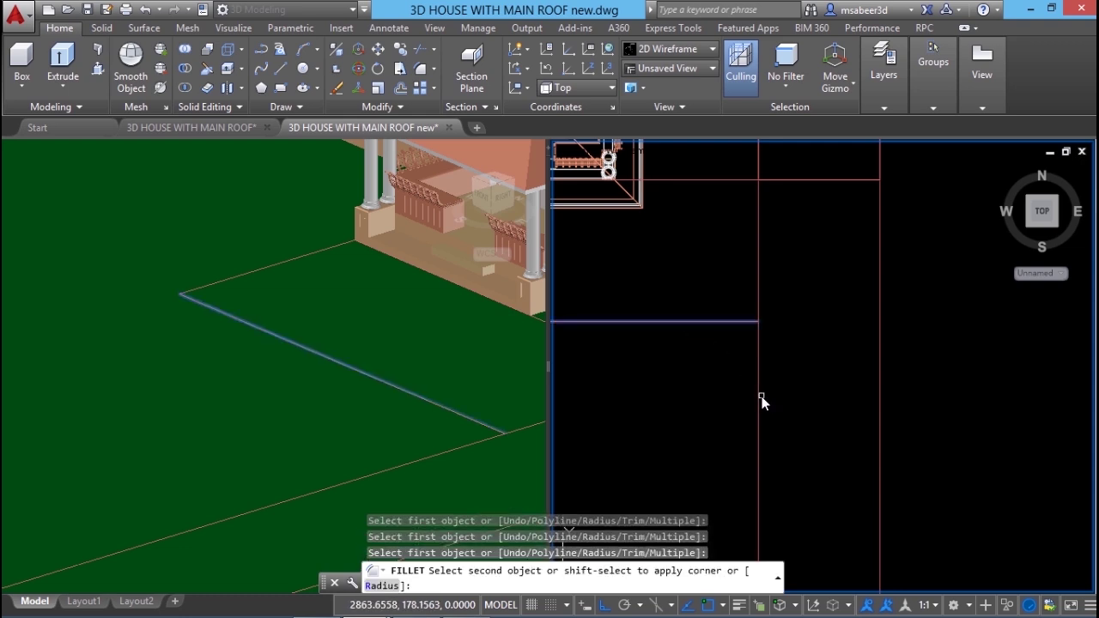
pyautogui.click(788, 403)
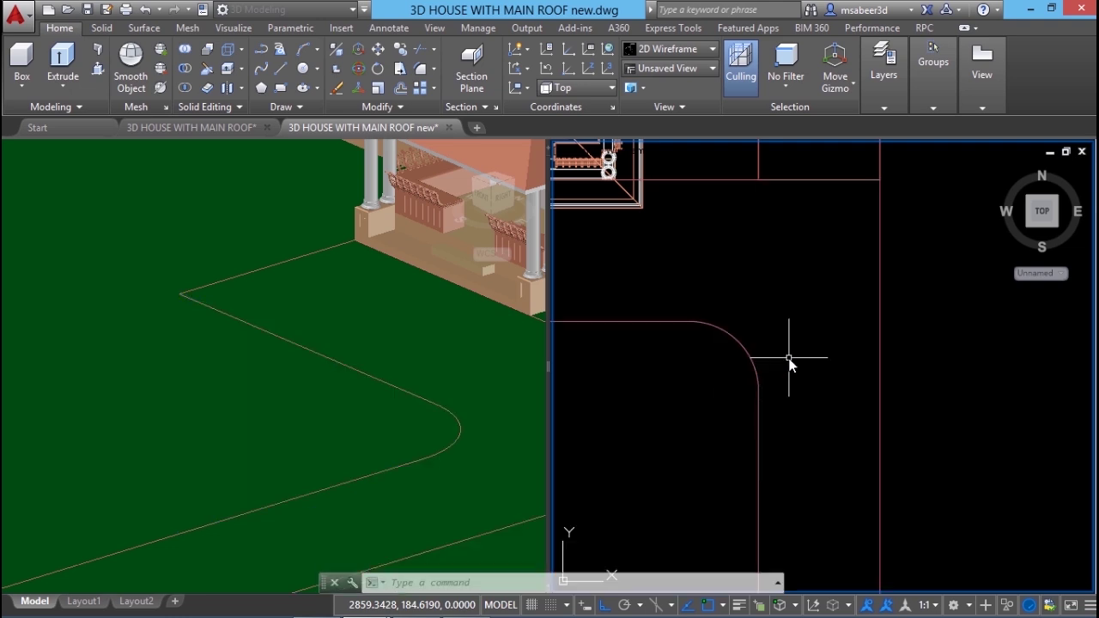
# Step: Join the filleted strip outline, the short side line and the line along the veranda front into one polyline
pyautogui.scroll(-2, 811, 312)
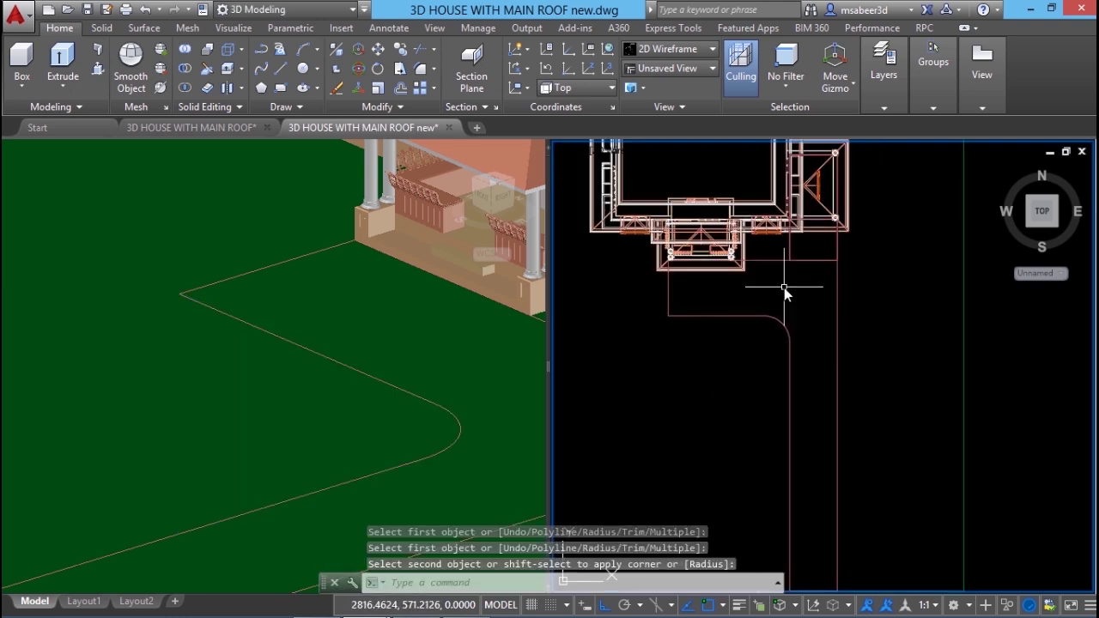
pyautogui.scroll(2, 784, 288)
pyautogui.click(375, 321)
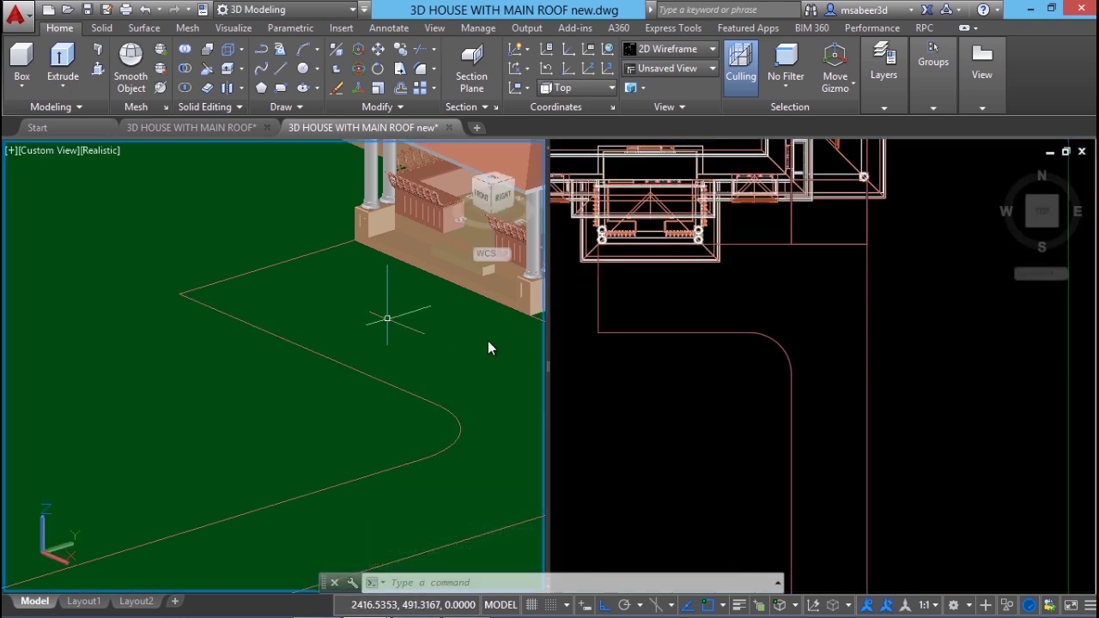
pyautogui.press('Escape')
pyautogui.click(783, 269)
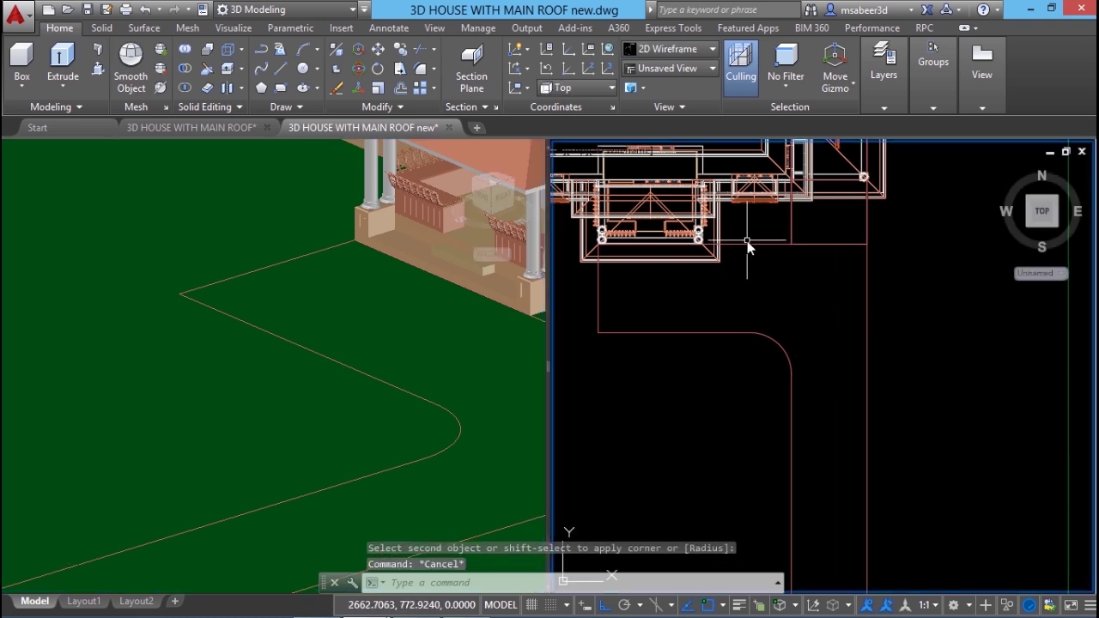
pyautogui.scroll(-2, 747, 249)
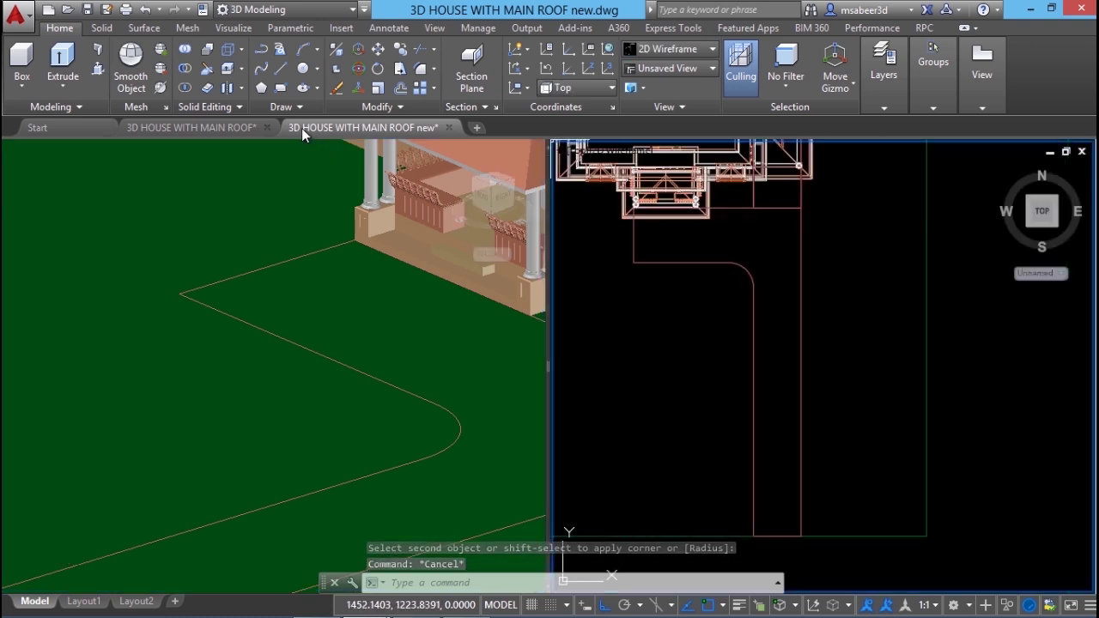
pyautogui.click(397, 107)
pyautogui.click(413, 165)
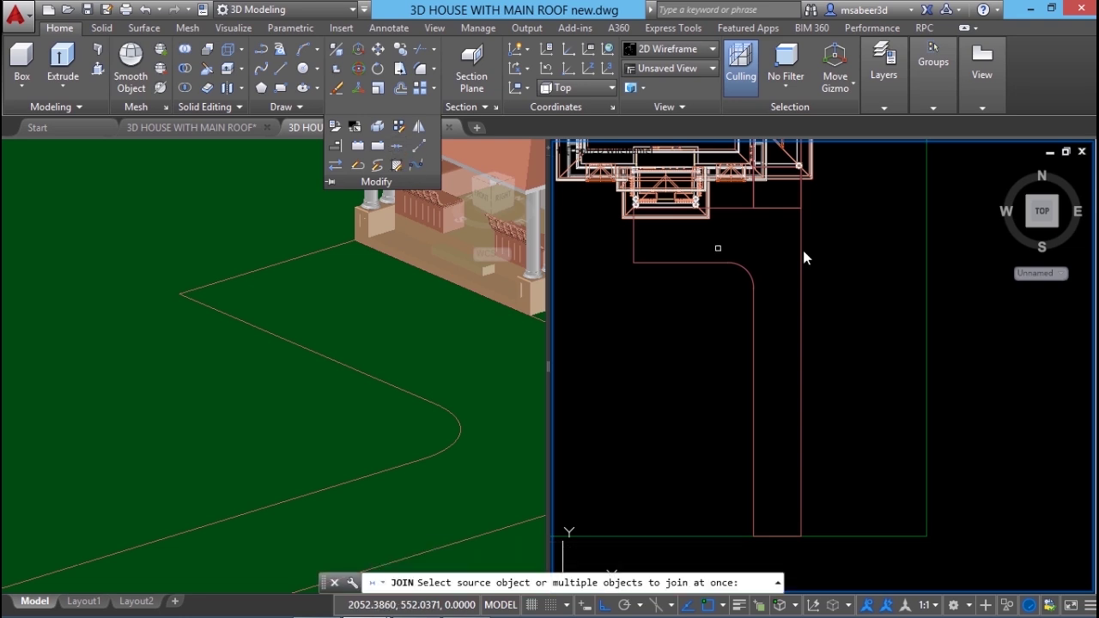
pyautogui.click(800, 261)
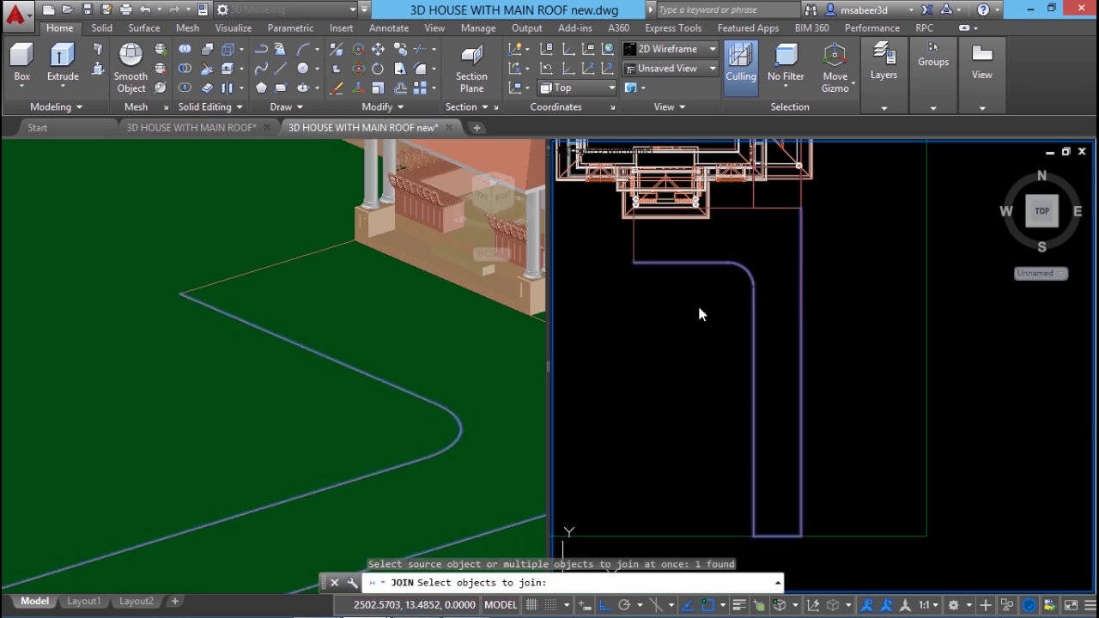
pyautogui.click(631, 250)
pyautogui.click(732, 211)
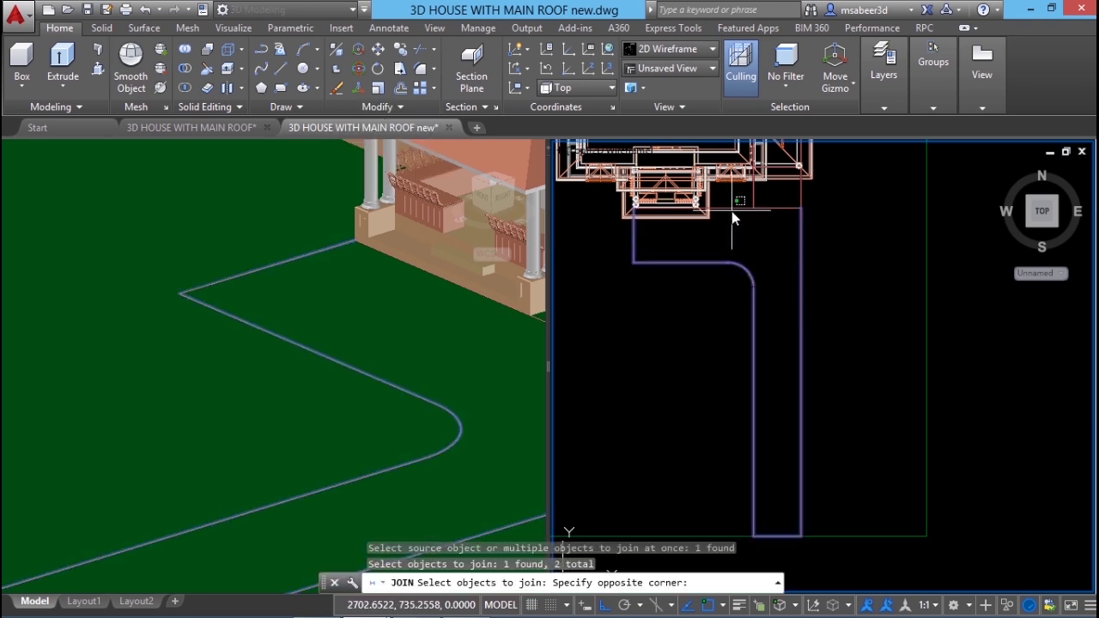
pyautogui.click(729, 207)
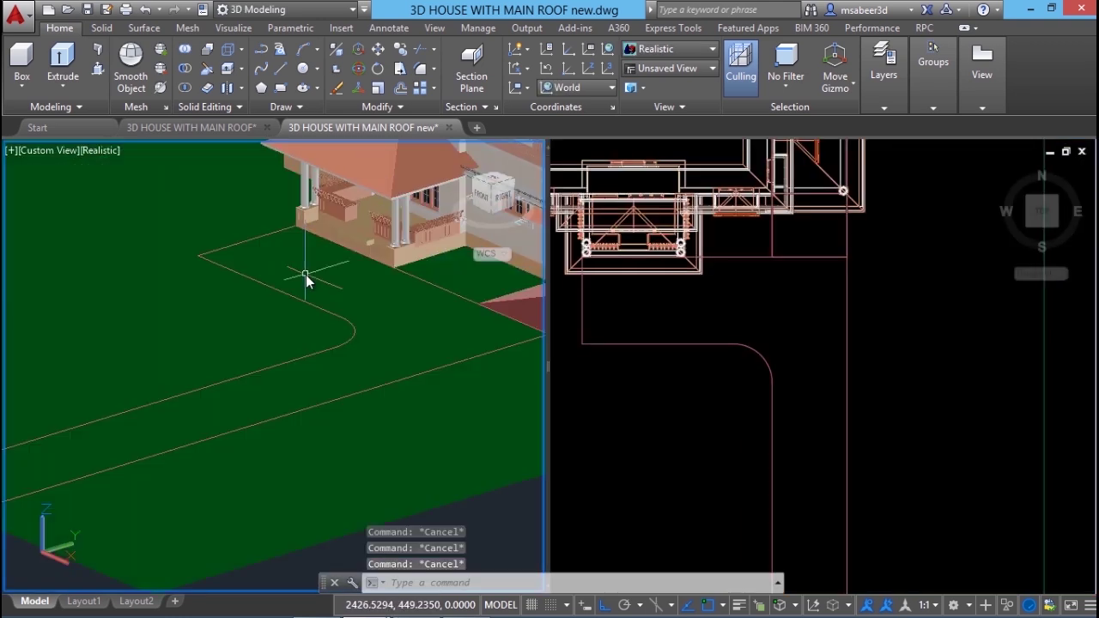
# Step: Edit the joined paving outline as a polyline and close it
pyautogui.scroll(3, 306, 275)
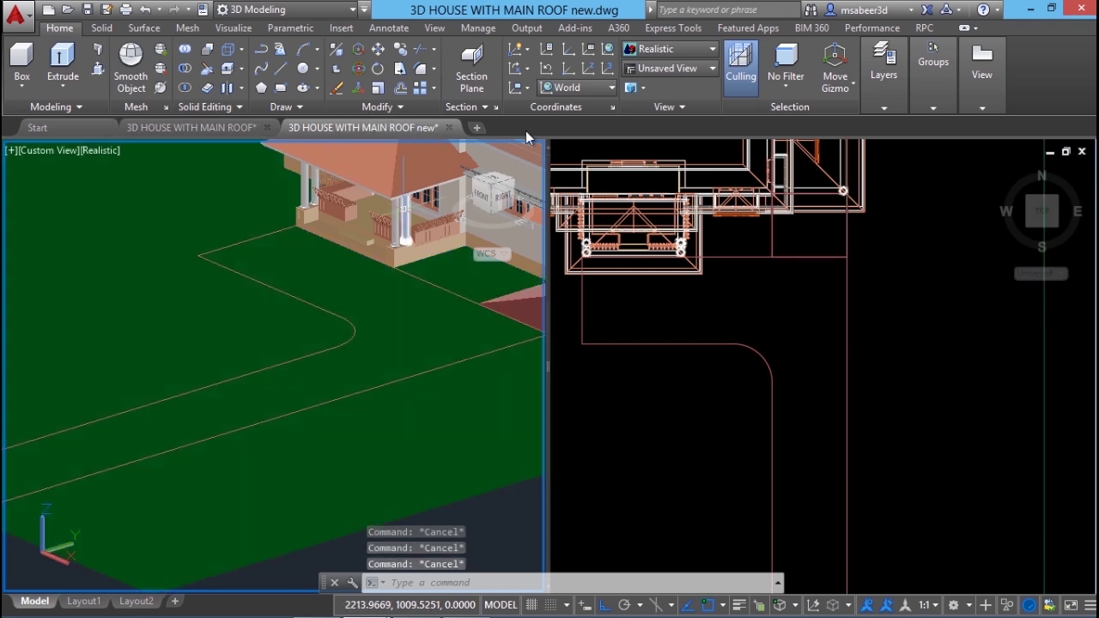
pyautogui.click(391, 108)
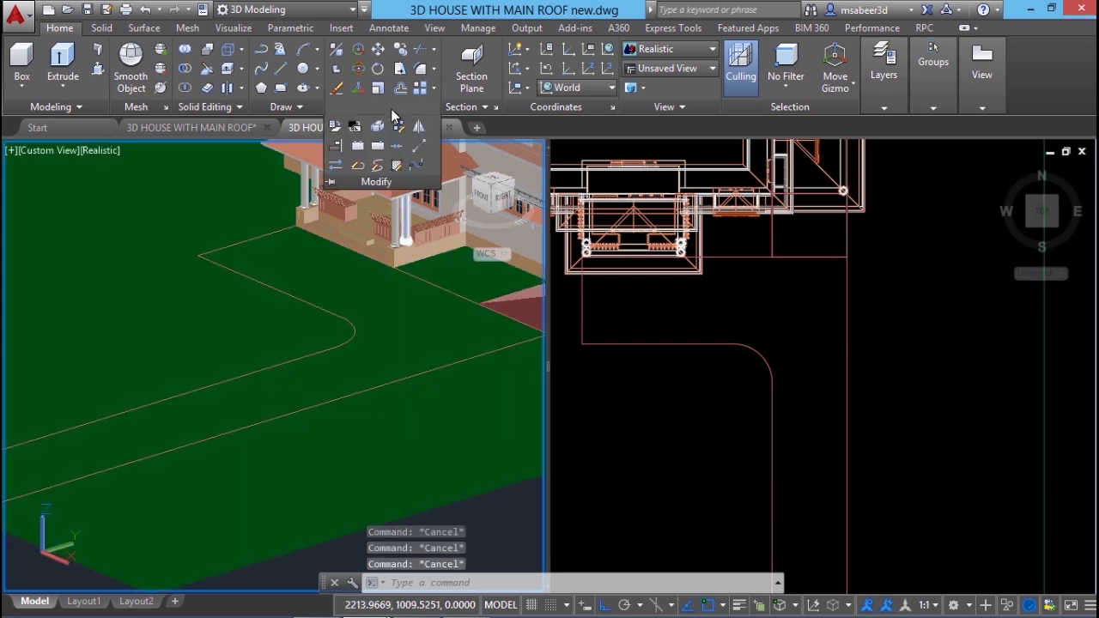
pyautogui.click(358, 168)
pyautogui.click(349, 324)
pyautogui.click(716, 319)
pyautogui.click(768, 356)
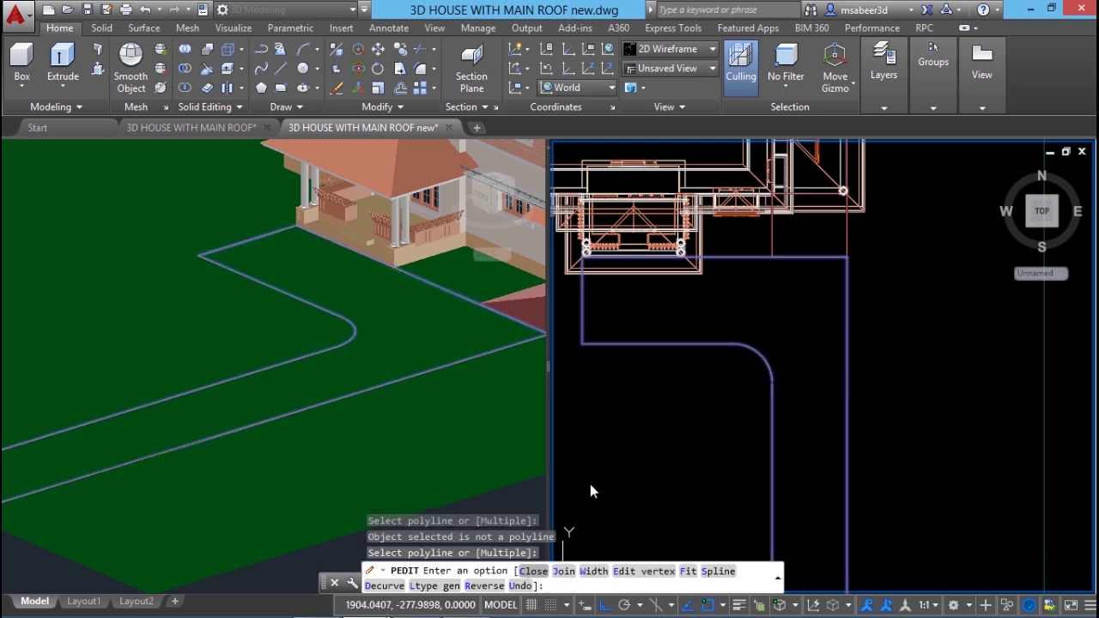
pyautogui.click(534, 572)
pyautogui.press('Escape')
pyautogui.press('Escape')
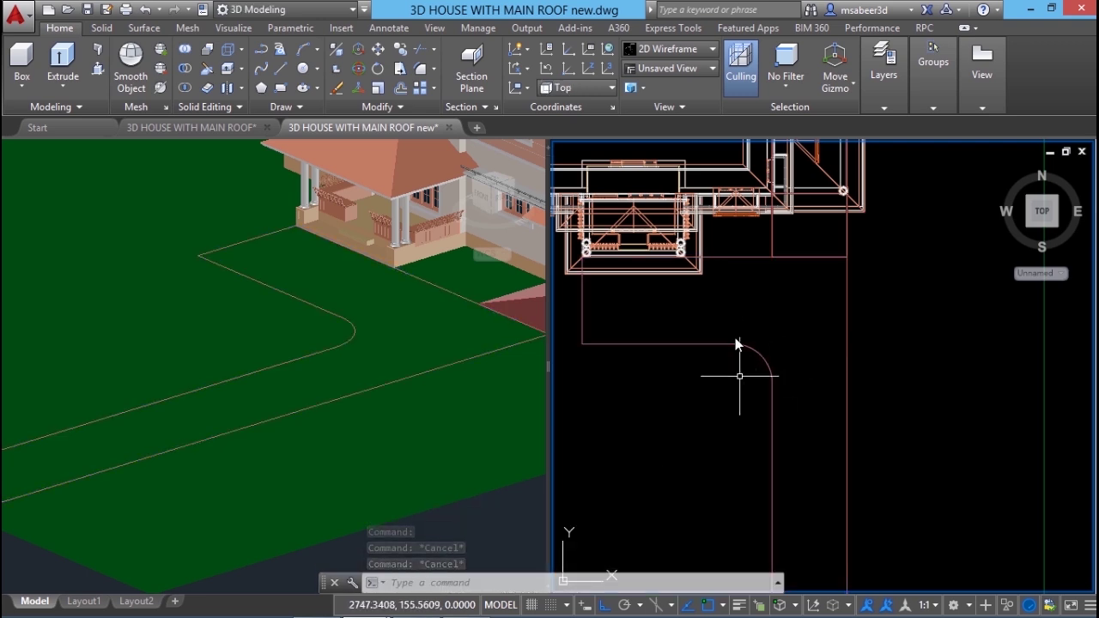
# Step: Extrude the closed paving outline upward with a height of 1 in the 3D viewport
pyautogui.scroll(-2, 725, 313)
pyautogui.click(425, 275)
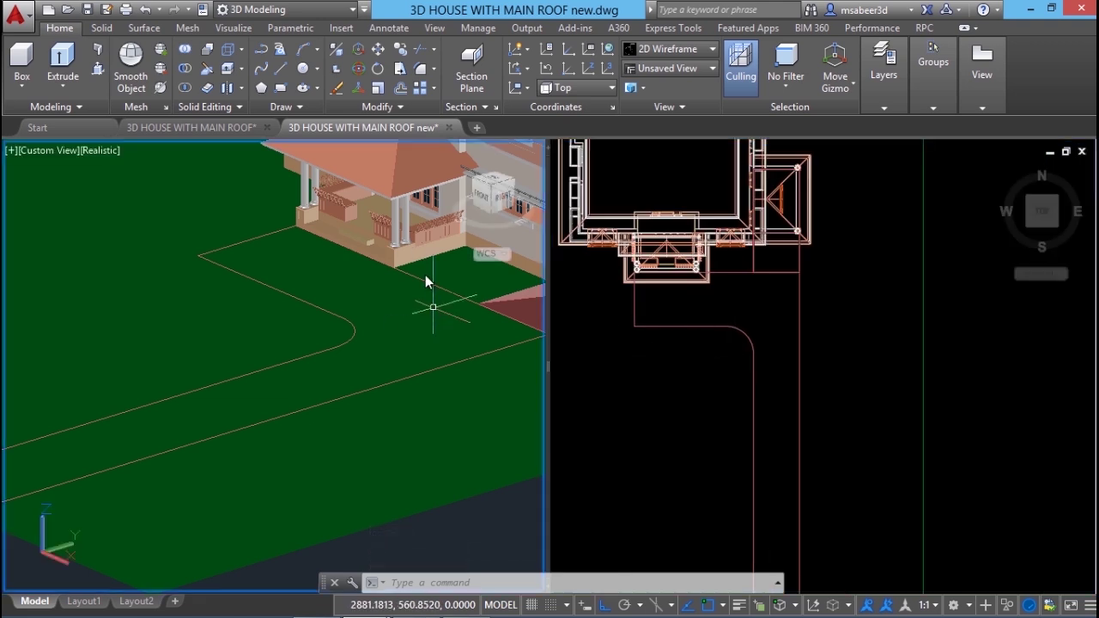
pyautogui.click(62, 87)
pyautogui.click(83, 118)
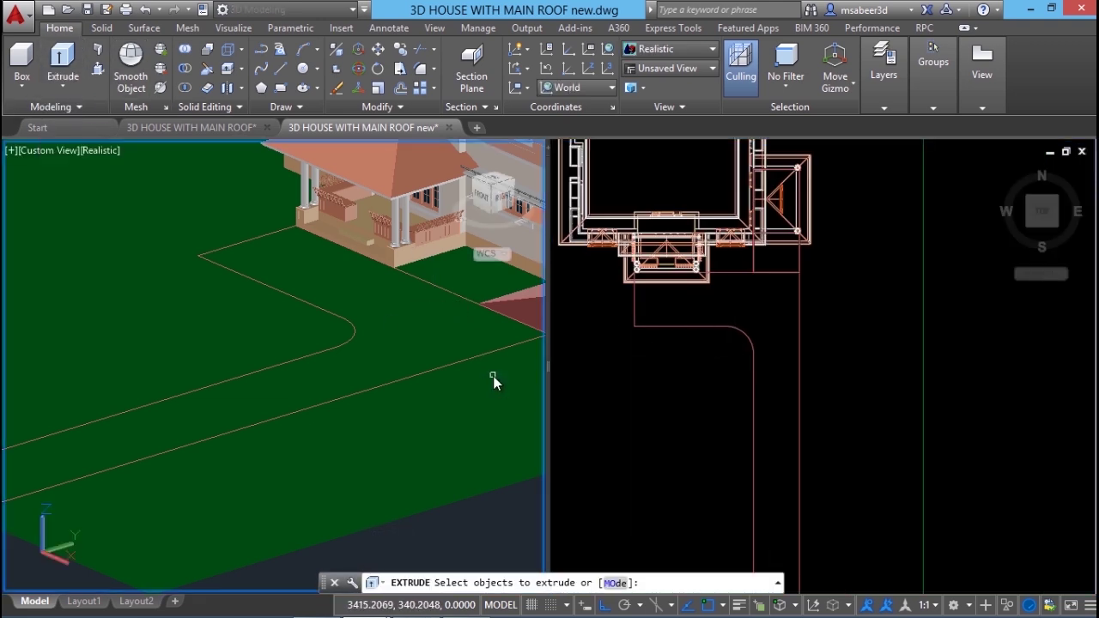
pyautogui.click(489, 355)
pyautogui.press('Return')
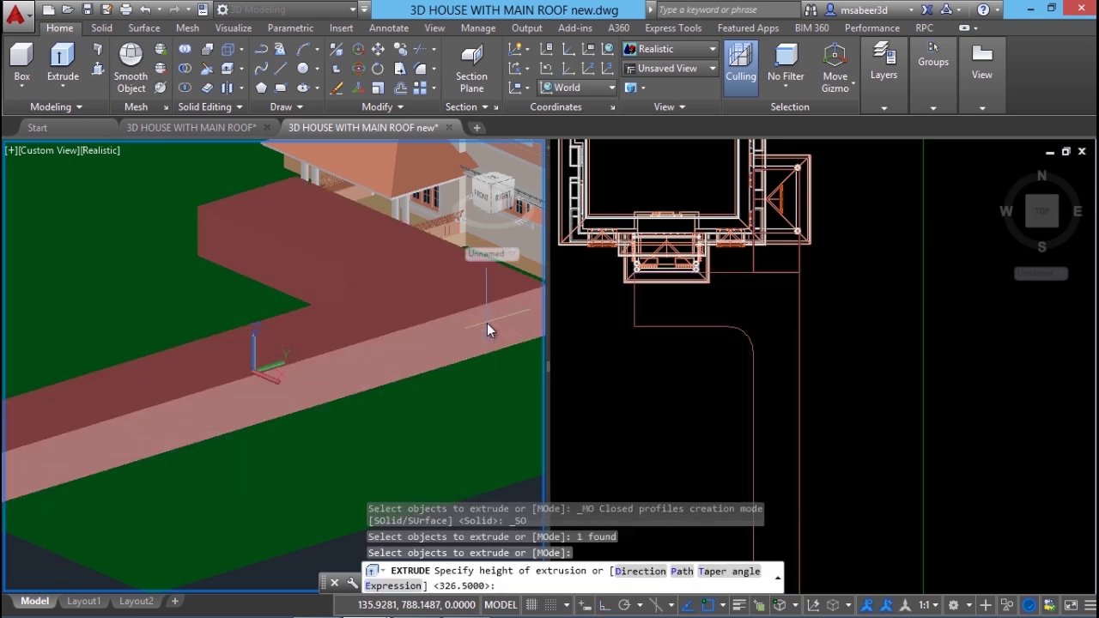
pyautogui.press('Escape')
pyautogui.press('Escape')
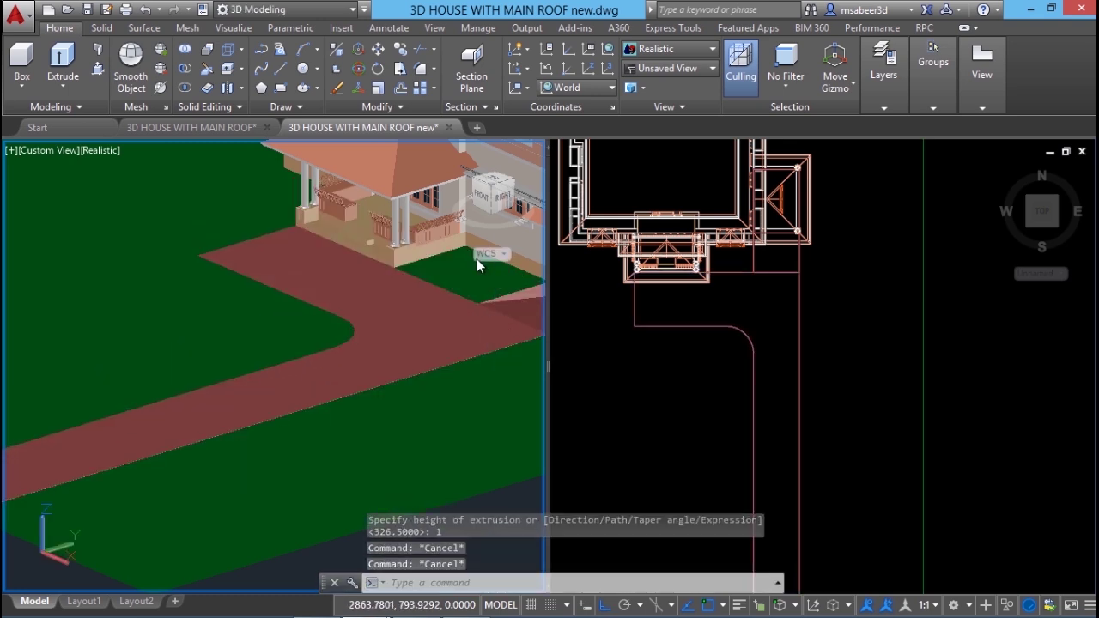
# Step: Inspect the extruded paving and examine the kerb beside the veranda in the 3D HOUSE WITH MAIN ROOF drawing
pyautogui.scroll(3, 491, 325)
pyautogui.moveTo(491, 325)
pyautogui.keyDown('shift'); pyautogui.mouseDown(button='middle')
pyautogui.moveTo(262, 360)
pyautogui.moveTo(267, 293)
pyautogui.mouseUp(button='middle'); pyautogui.keyUp('shift')
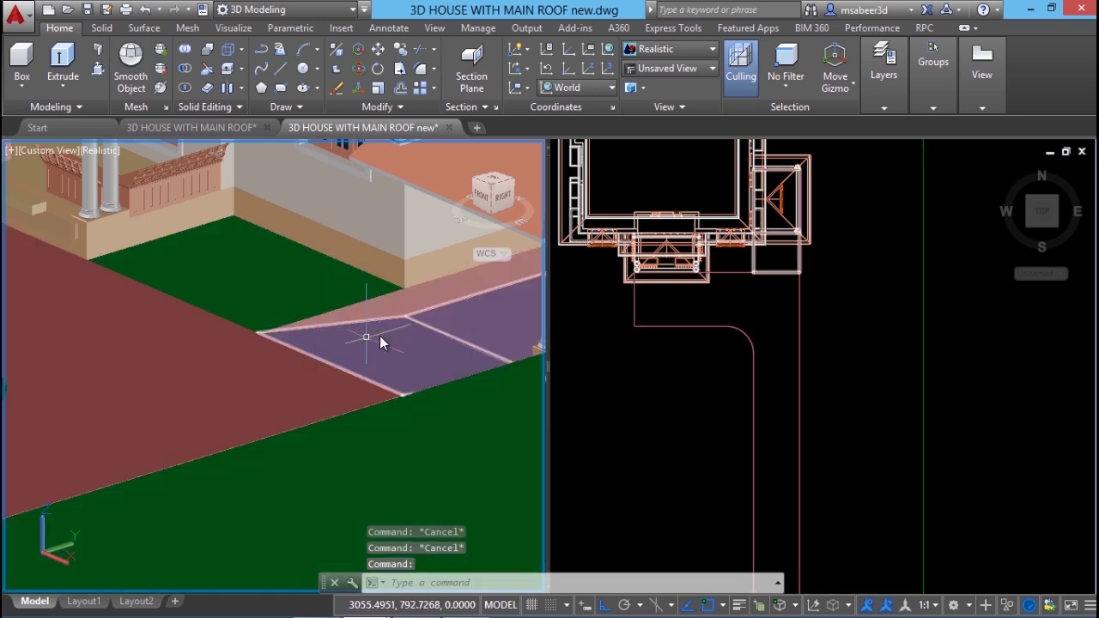
pyautogui.scroll(-3, 436, 301)
pyautogui.scroll(2, 351, 276)
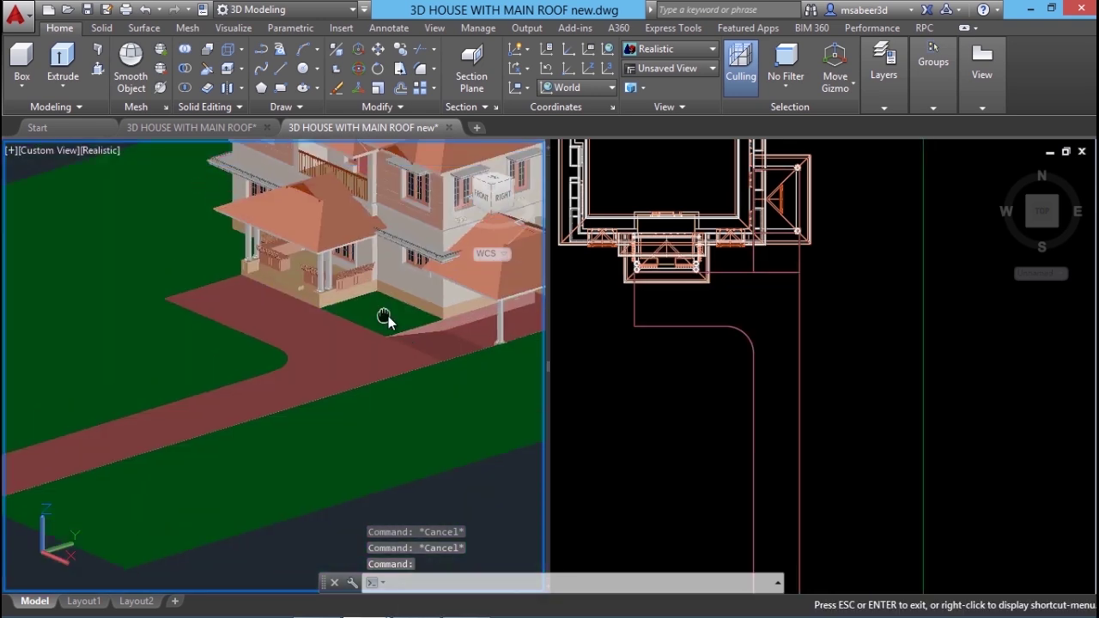
pyautogui.click(767, 407)
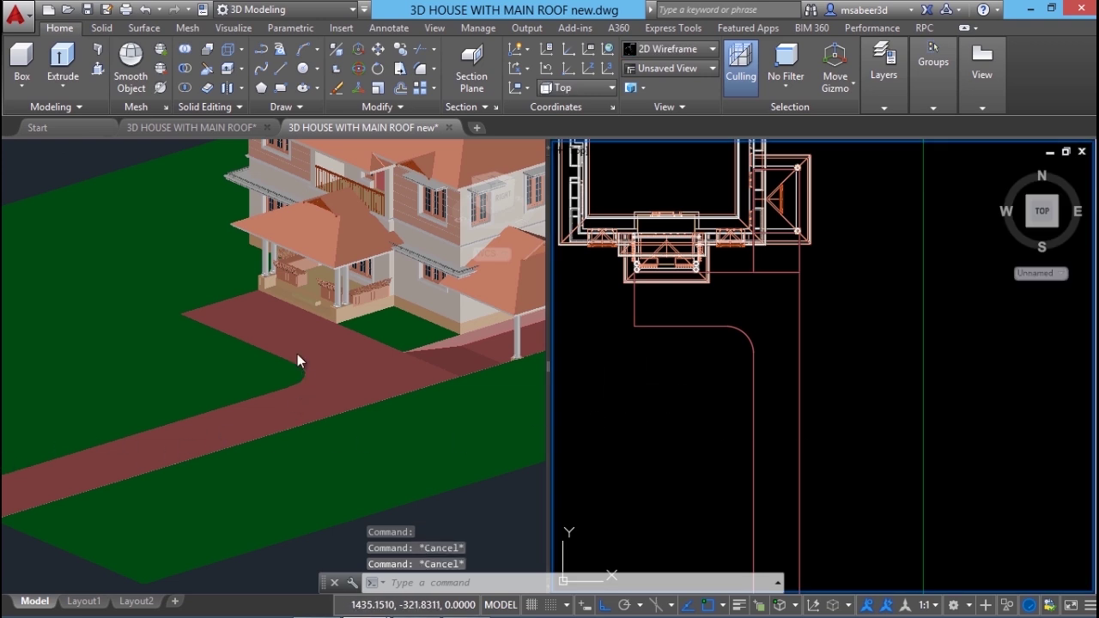
pyautogui.click(206, 129)
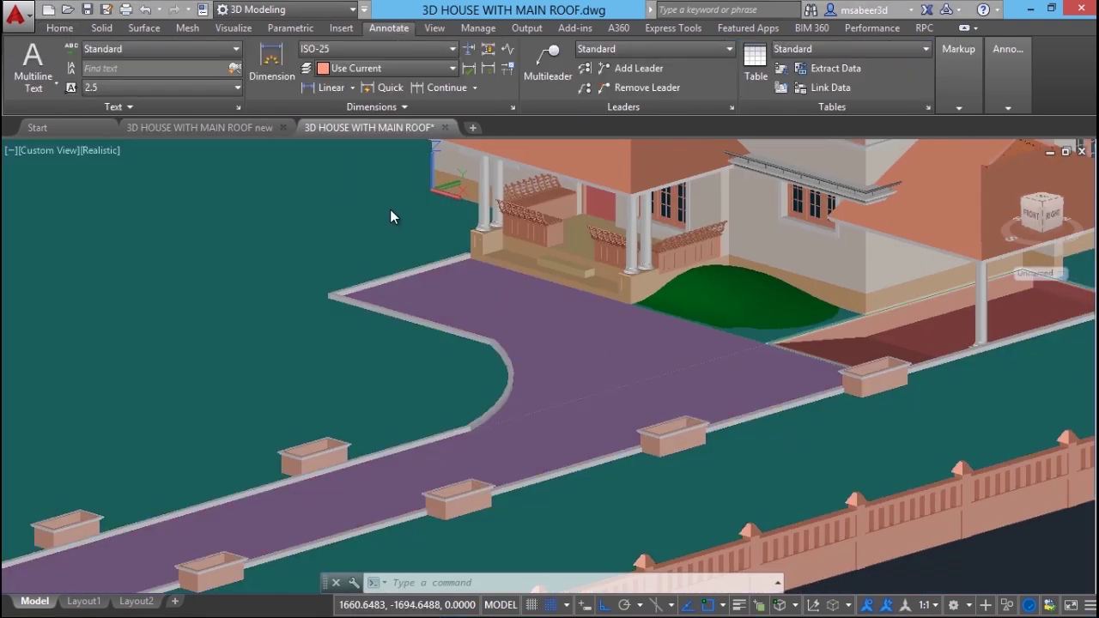
pyautogui.scroll(5, 438, 239)
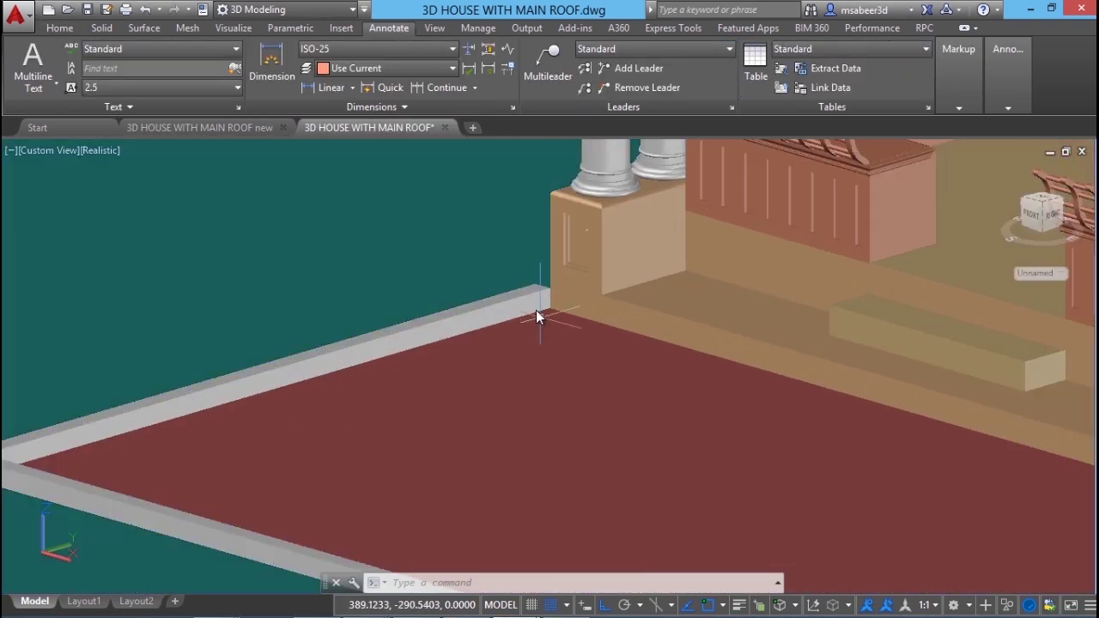
pyautogui.scroll(5, 536, 312)
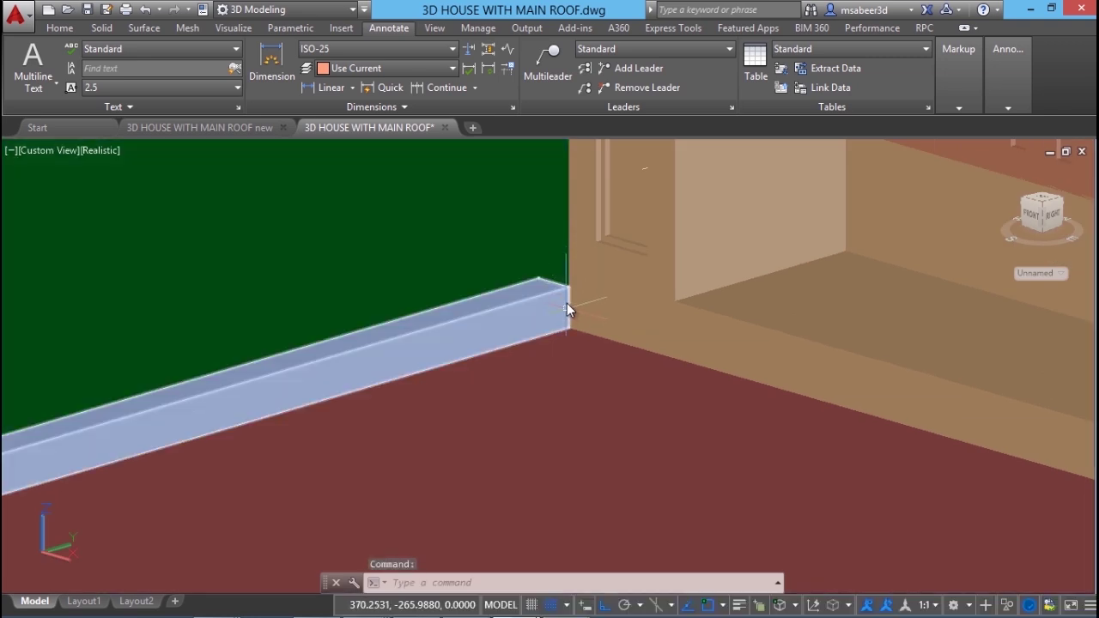
pyautogui.scroll(-5, 461, 258)
pyautogui.scroll(4, 412, 258)
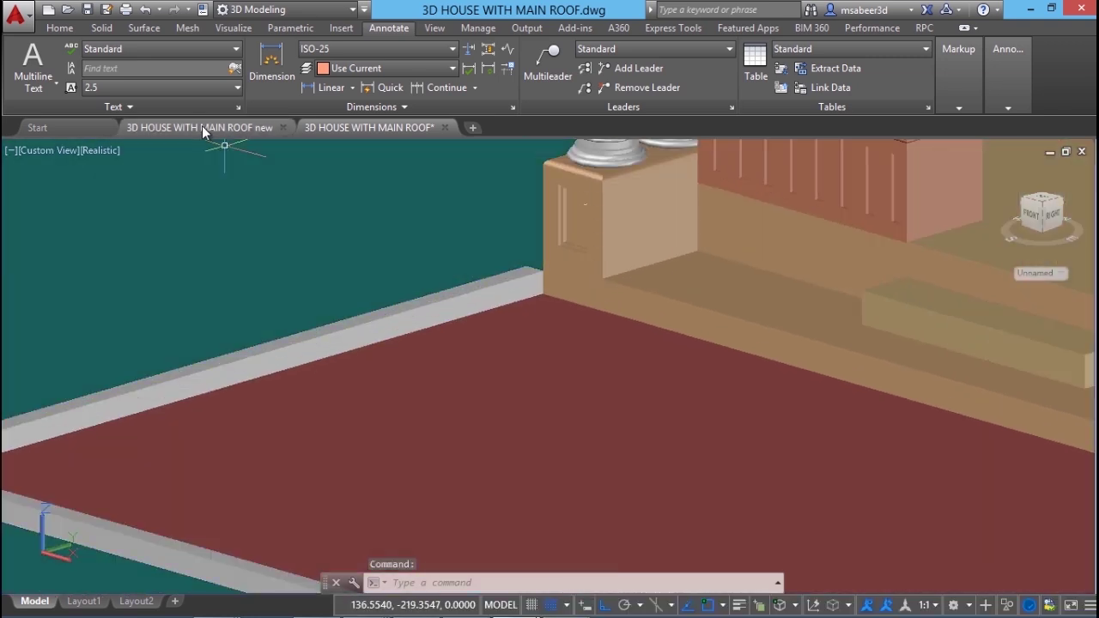
# Step: Return to the 3D HOUSE WITH MAIN ROOF new drawing and make 3D MOULDING the current layer
pyautogui.click(208, 125)
pyautogui.click(1011, 122)
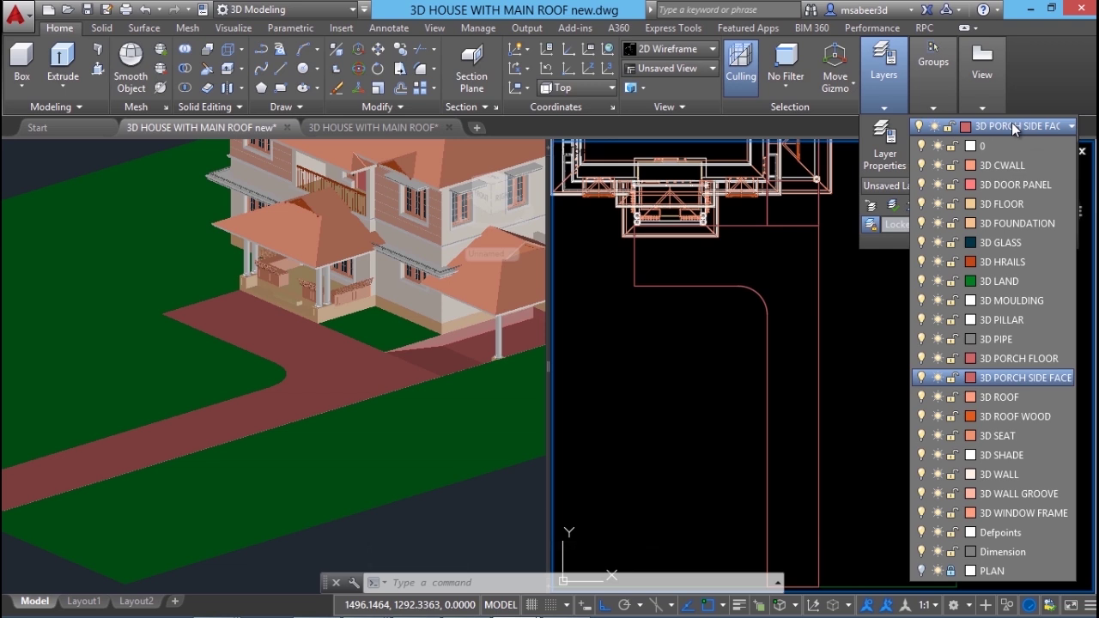
pyautogui.click(1012, 300)
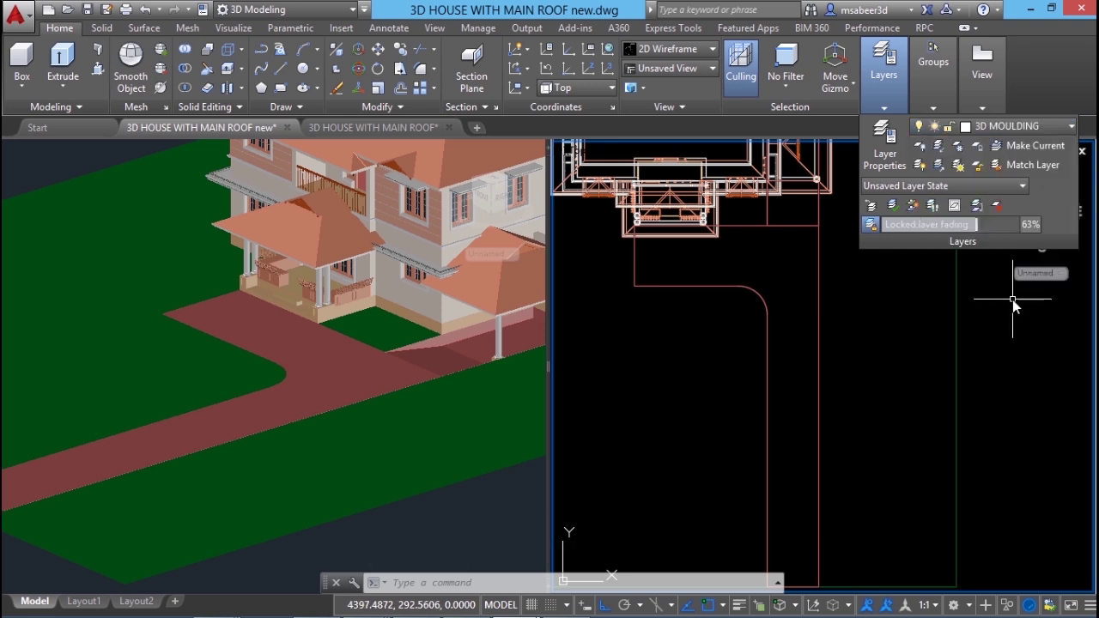
pyautogui.click(846, 359)
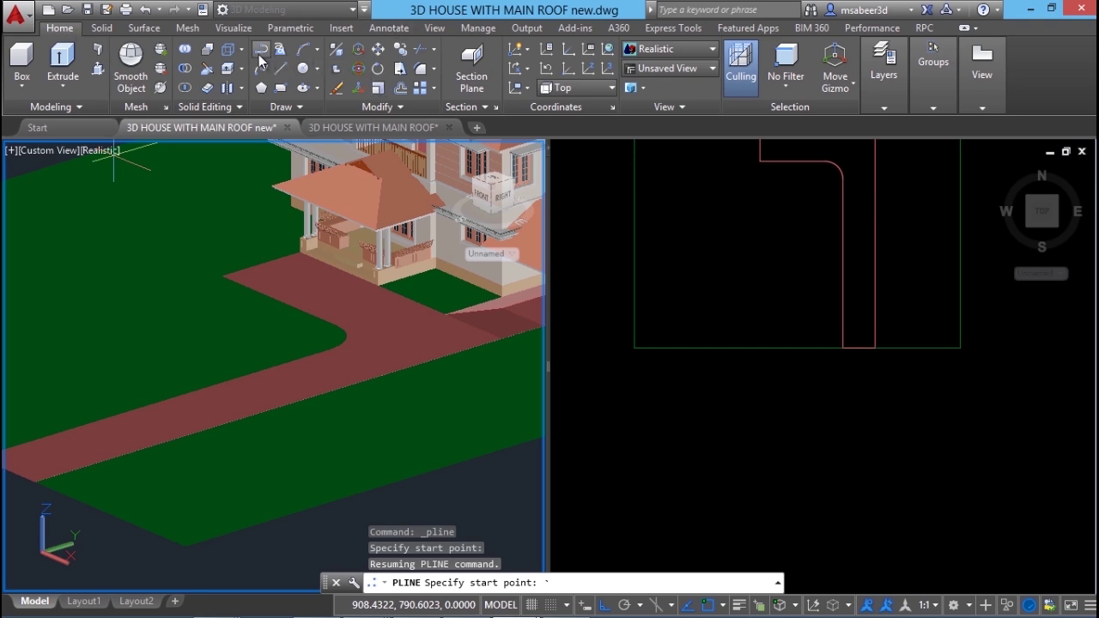
# Step: Draw a polyline along the paving's outer long edge from the land edge, around the porch floor to the foundation block's corner
pyautogui.click(259, 53)
pyautogui.scroll(3, 15, 513)
pyautogui.scroll(2, 49, 503)
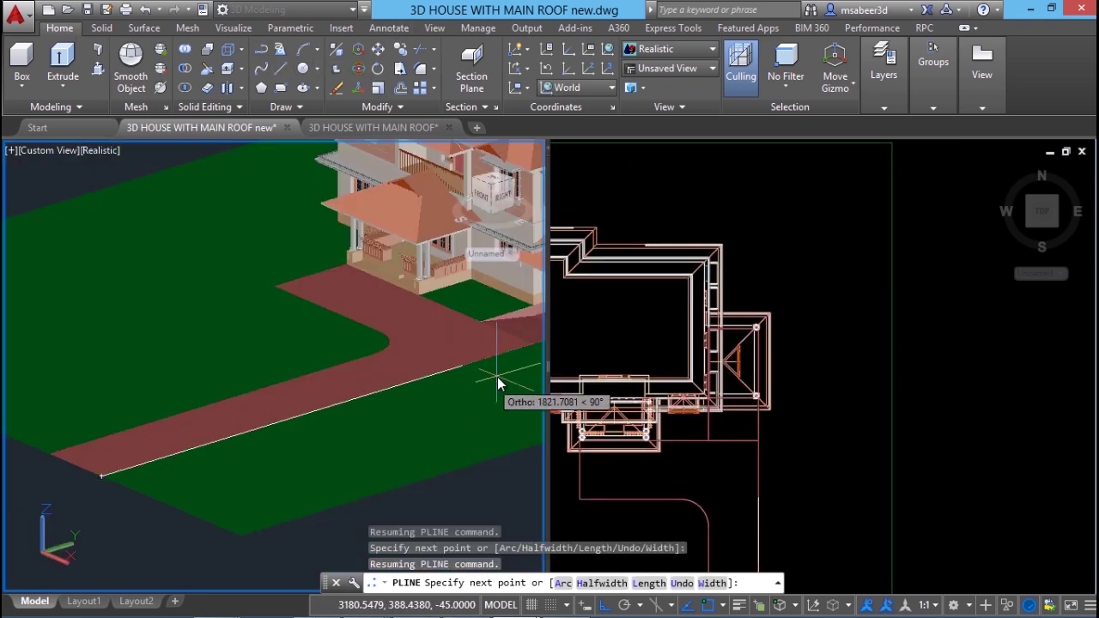
pyautogui.scroll(3, 167, 479)
pyautogui.scroll(5, 168, 479)
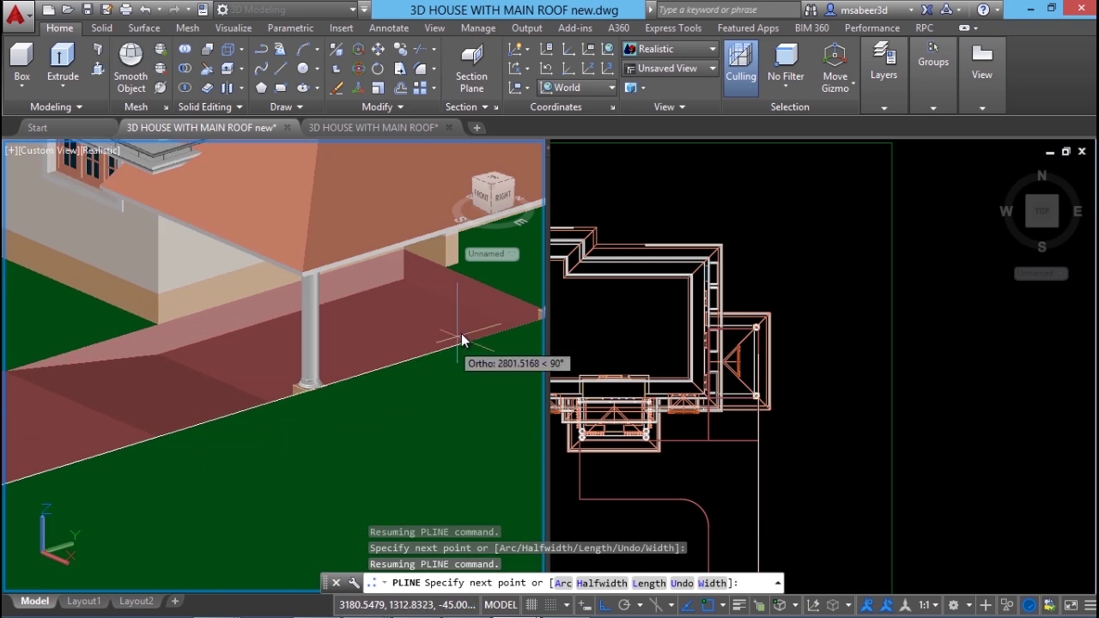
pyautogui.scroll(-2, 235, 443)
pyautogui.scroll(3, 322, 434)
pyautogui.scroll(4, 322, 434)
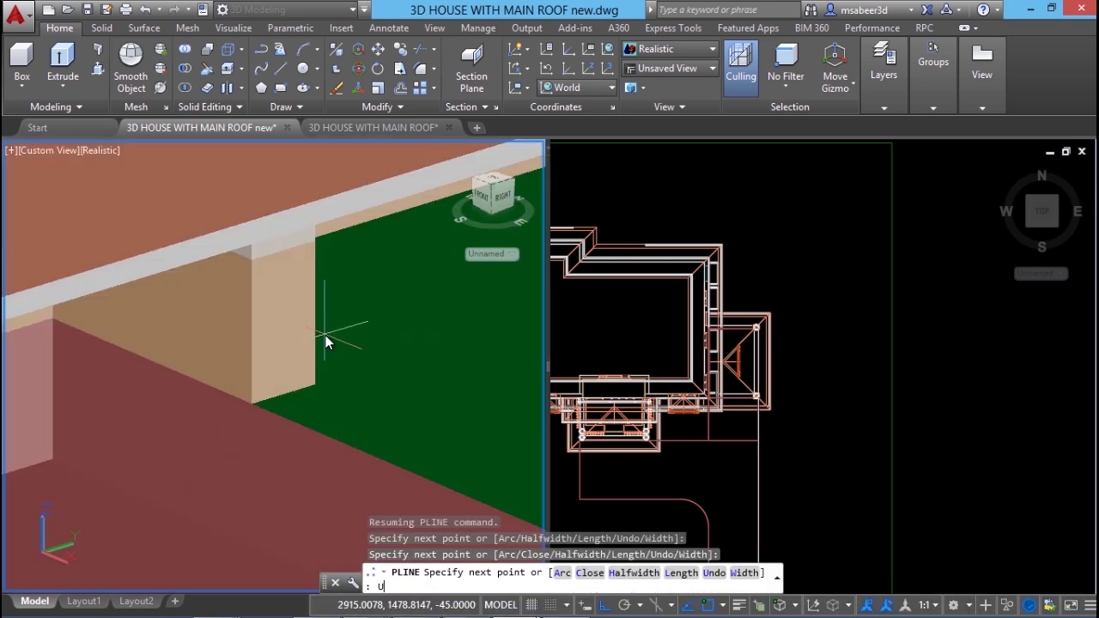
pyautogui.click(292, 395)
pyautogui.write('U')
pyautogui.press('Return')
pyautogui.click(246, 410)
pyautogui.press('Return')
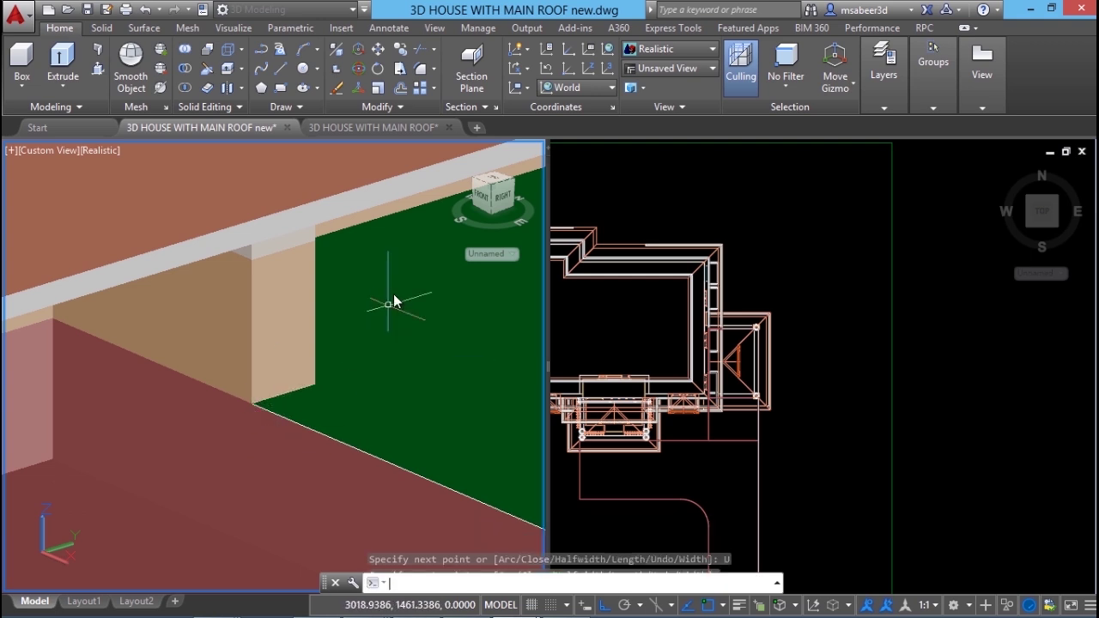
# Step: Offset the paving edge polyline outward by 10 to form the kerb's second edge
pyautogui.scroll(-6, 393, 269)
pyautogui.scroll(10, 241, 329)
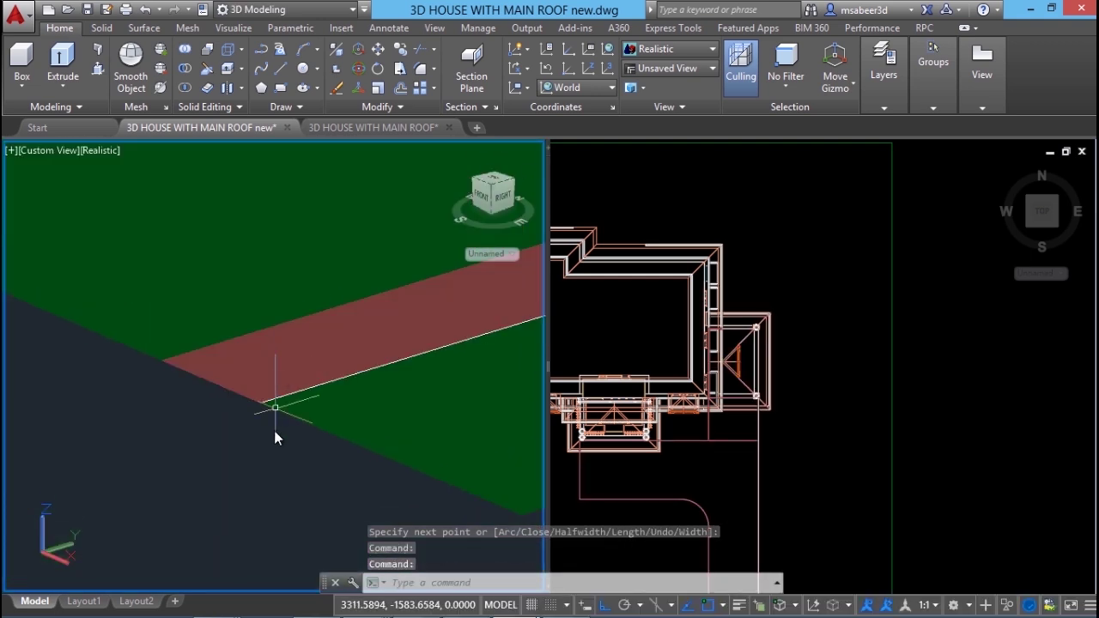
pyautogui.click(405, 92)
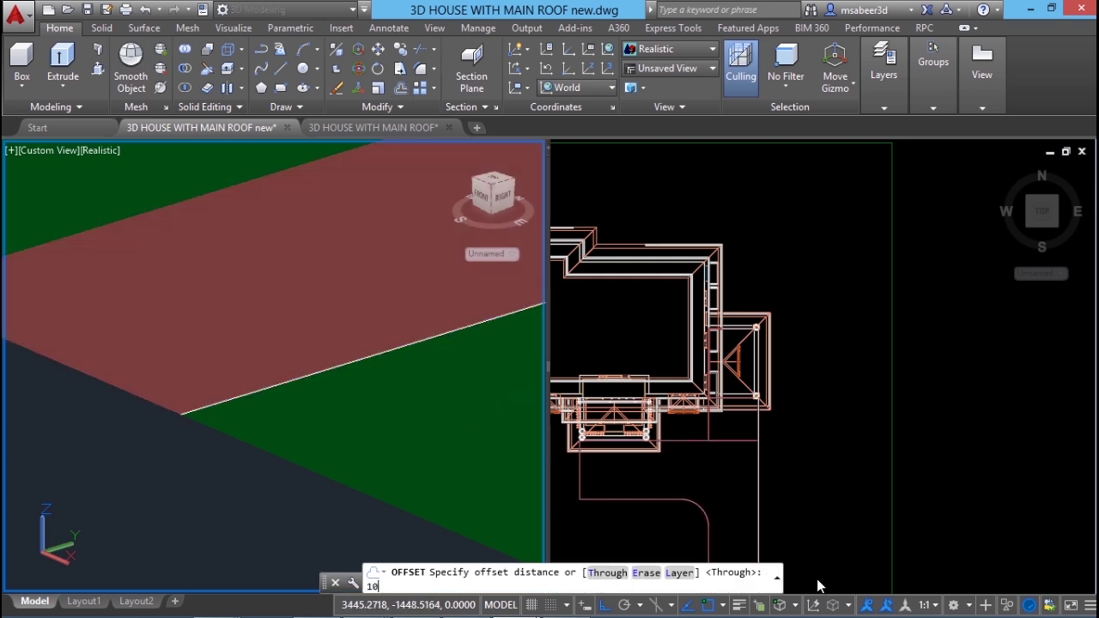
pyautogui.press('Return')
pyautogui.click(756, 503)
pyautogui.click(760, 510)
pyautogui.click(814, 488)
pyautogui.press('Escape')
pyautogui.press('Escape')
pyautogui.press('Escape')
# Step: Draw a short polyline connecting the two kerb lines' ends at the land edge
pyautogui.click(194, 414)
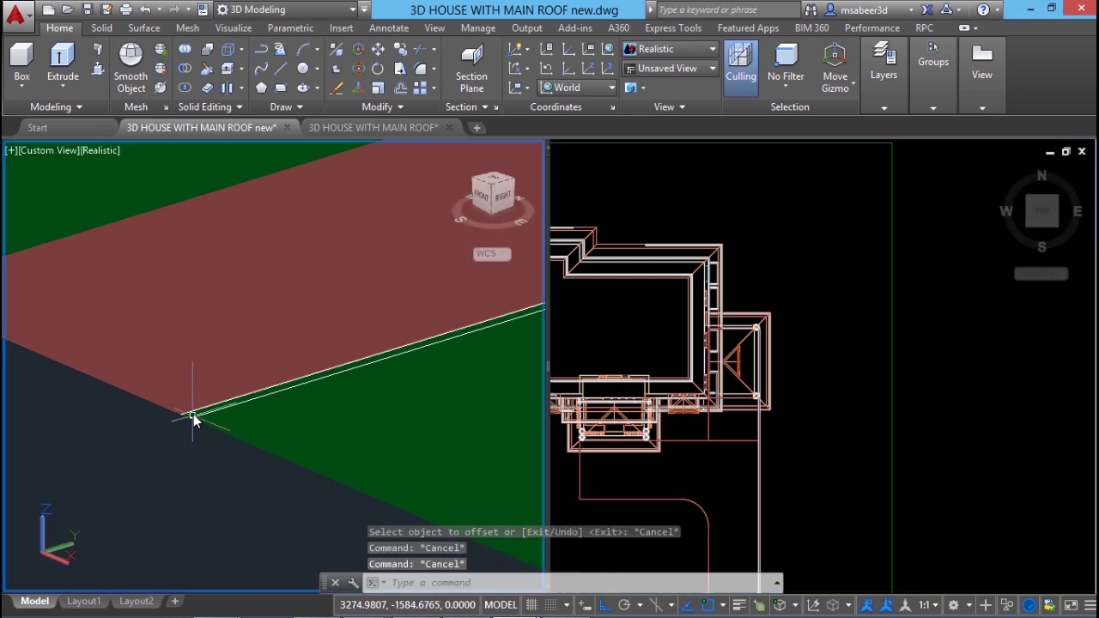
pyautogui.scroll(2, 193, 413)
pyautogui.keyDown('shift'); pyautogui.moveTo(193, 413); pyautogui.dragTo(291, 352, button='middle'); pyautogui.keyUp('shift')
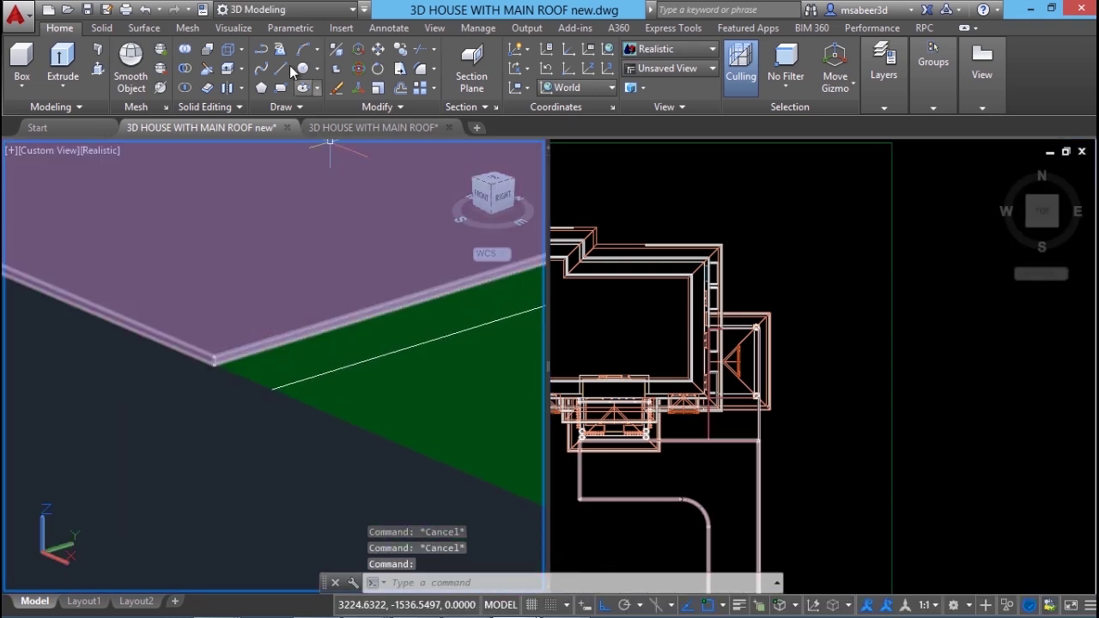
pyautogui.click(265, 51)
pyautogui.click(274, 388)
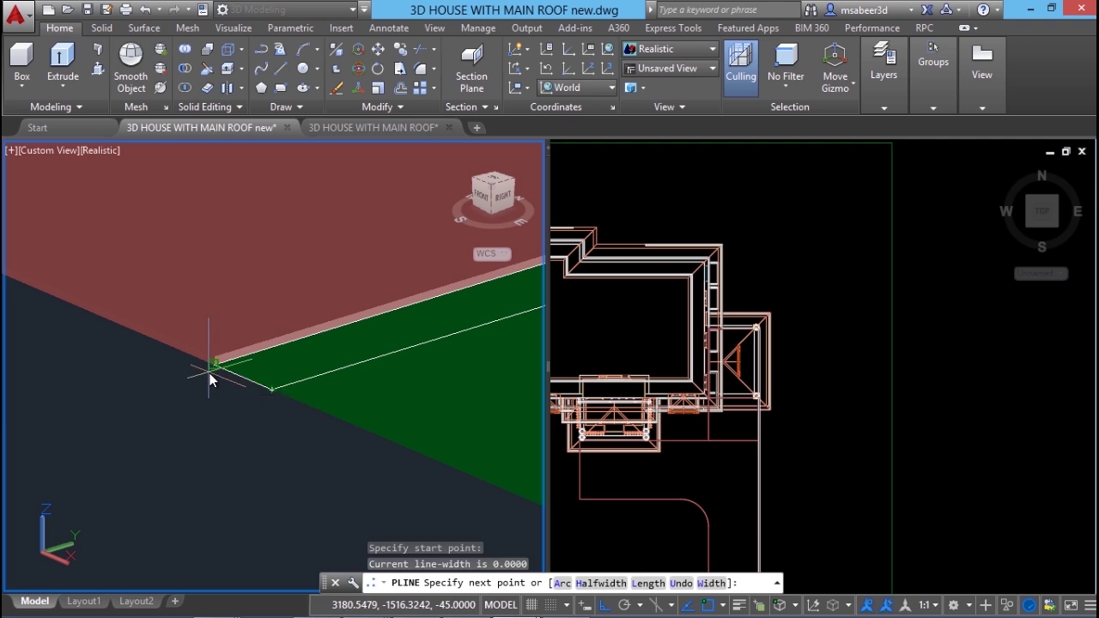
pyautogui.press('Return')
# Step: Draw a short polyline connecting the two kerb lines' ends at the foundation block behind the porch
pyautogui.scroll(-10, 187, 448)
pyautogui.scroll(5, 364, 328)
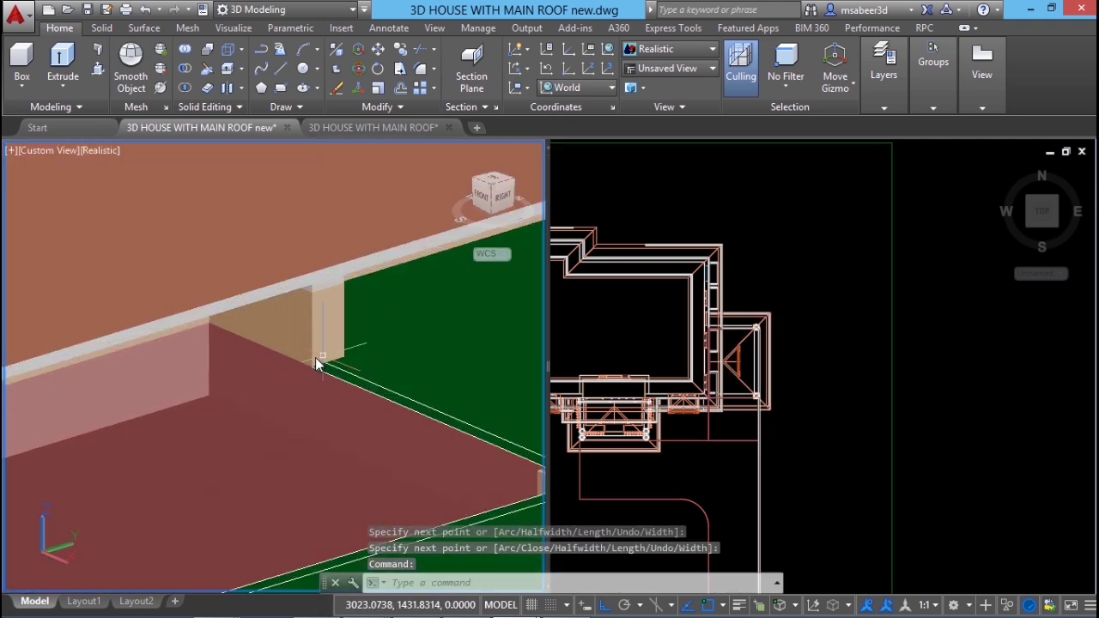
pyautogui.scroll(4, 296, 394)
pyautogui.scroll(2, 295, 400)
pyautogui.click(261, 49)
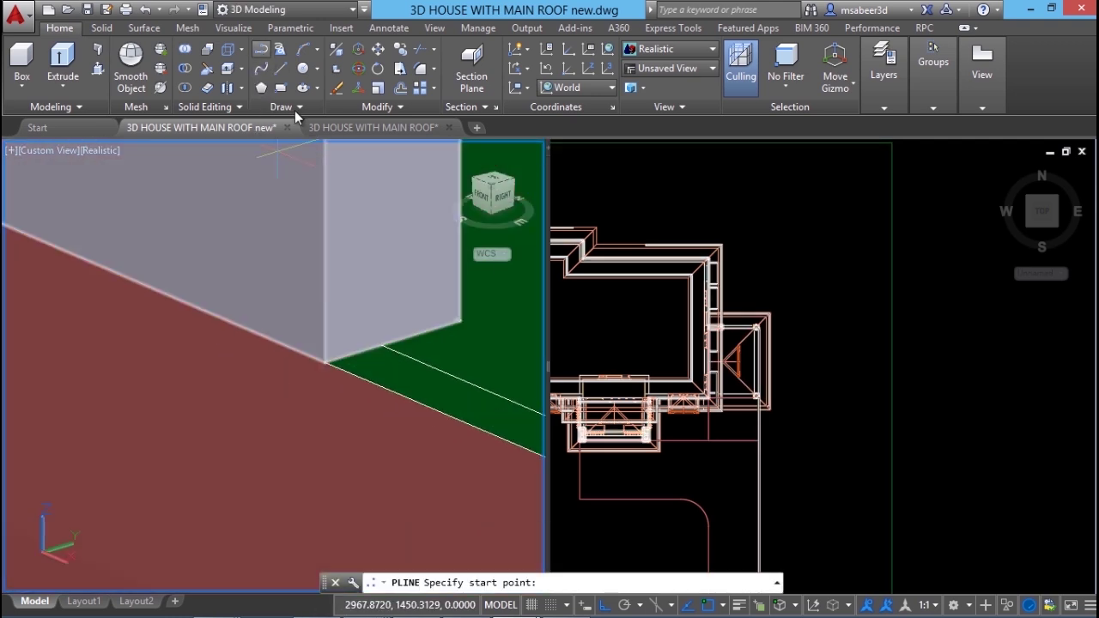
pyautogui.click(342, 367)
pyautogui.click(461, 339)
pyautogui.scroll(-8, 295, 282)
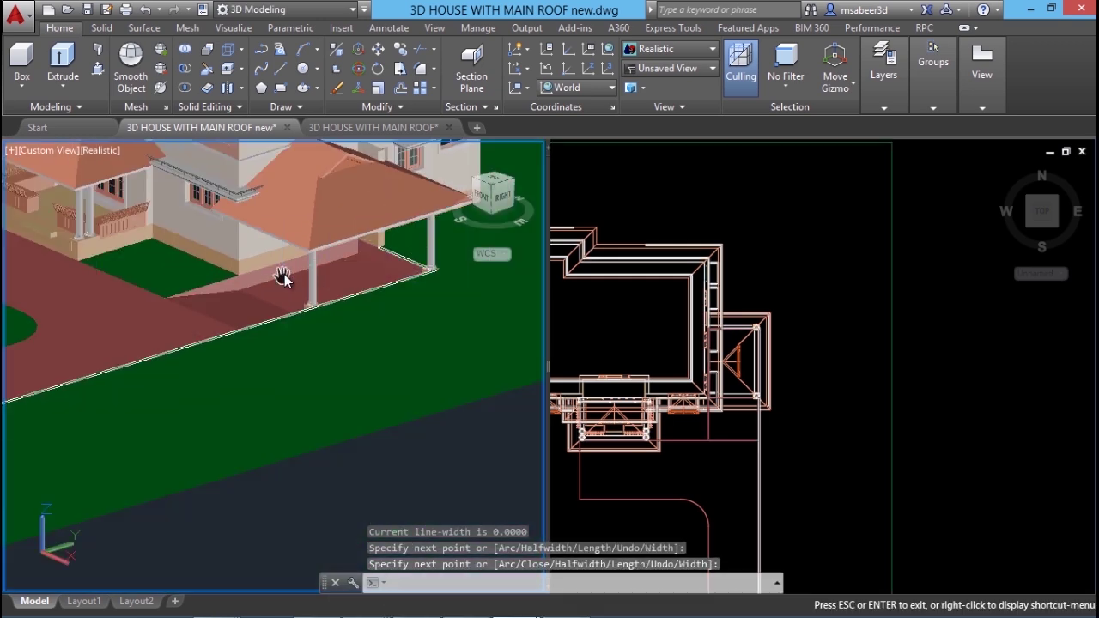
pyautogui.moveTo(283, 277); pyautogui.dragTo(489, 269)
pyautogui.press('Escape')
pyautogui.press('Escape')
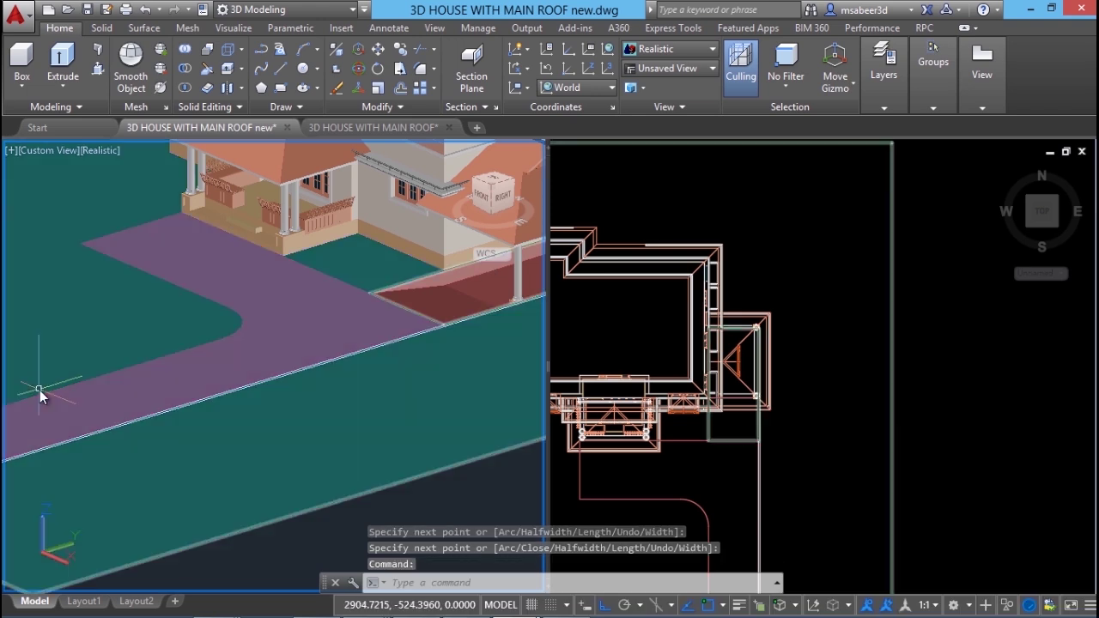
# Step: Set the visual style of the 3D viewport to 2D Wireframe
pyautogui.scroll(5, 363, 336)
pyautogui.scroll(-5, 342, 225)
pyautogui.click(213, 329)
pyautogui.press('Escape')
pyautogui.press('Escape')
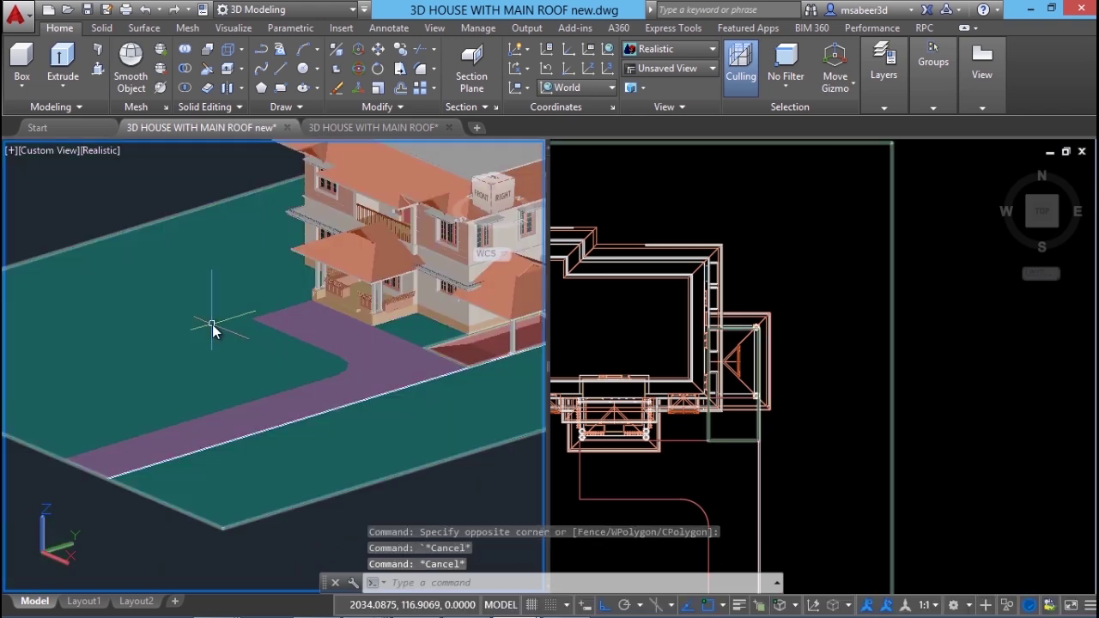
pyautogui.click(95, 150)
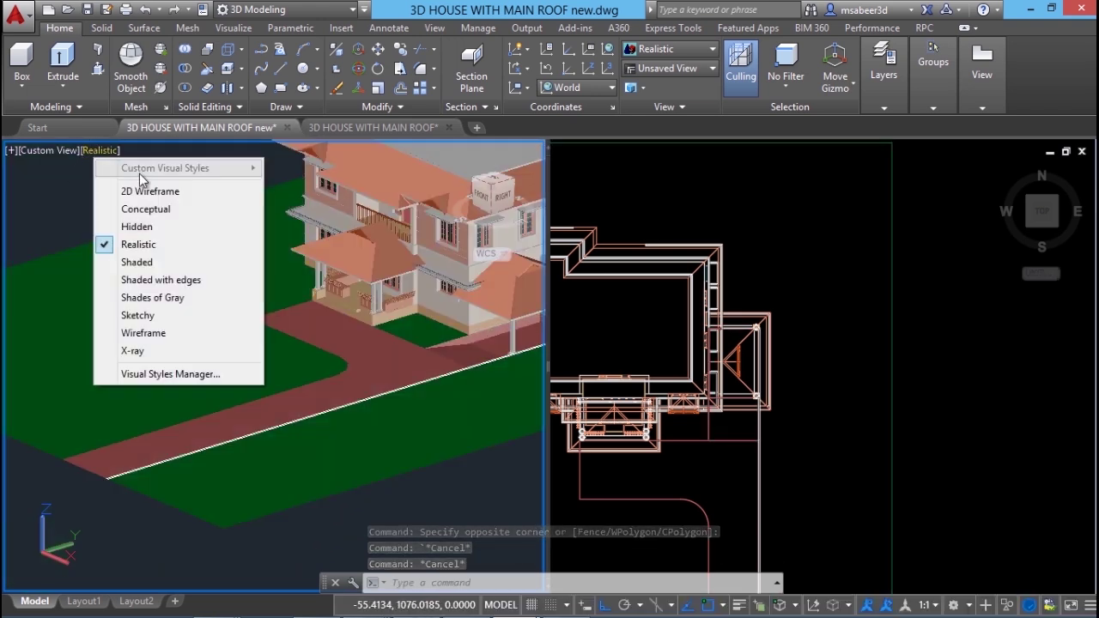
pyautogui.click(147, 192)
# Step: Join the two long kerb lines and the two short end lines into one closed polyline
pyautogui.click(399, 107)
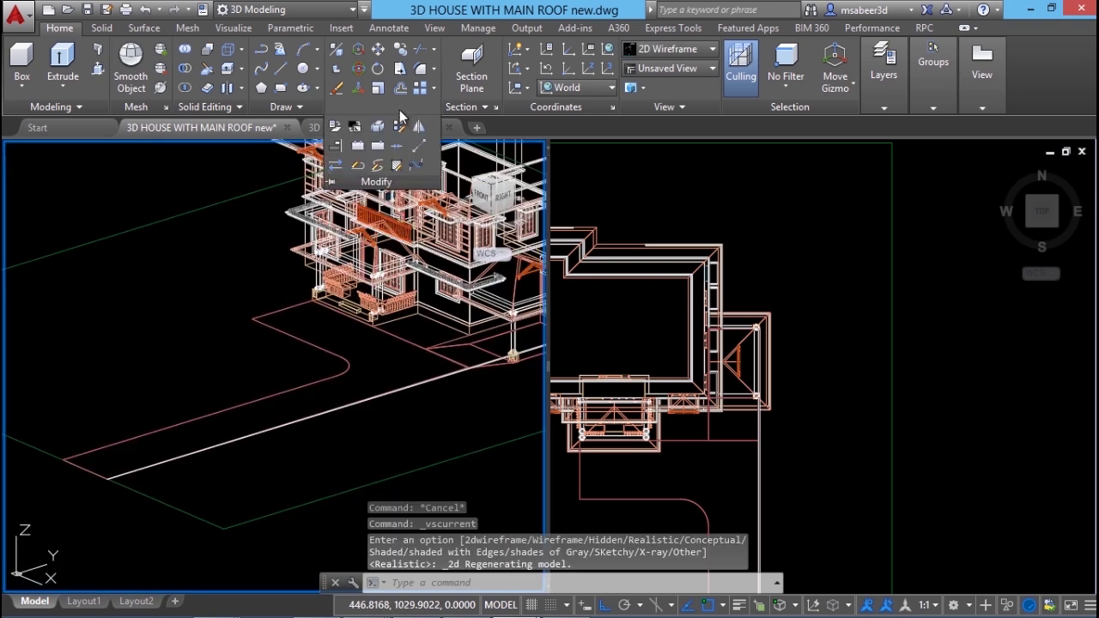
pyautogui.click(396, 145)
pyautogui.scroll(3, 99, 501)
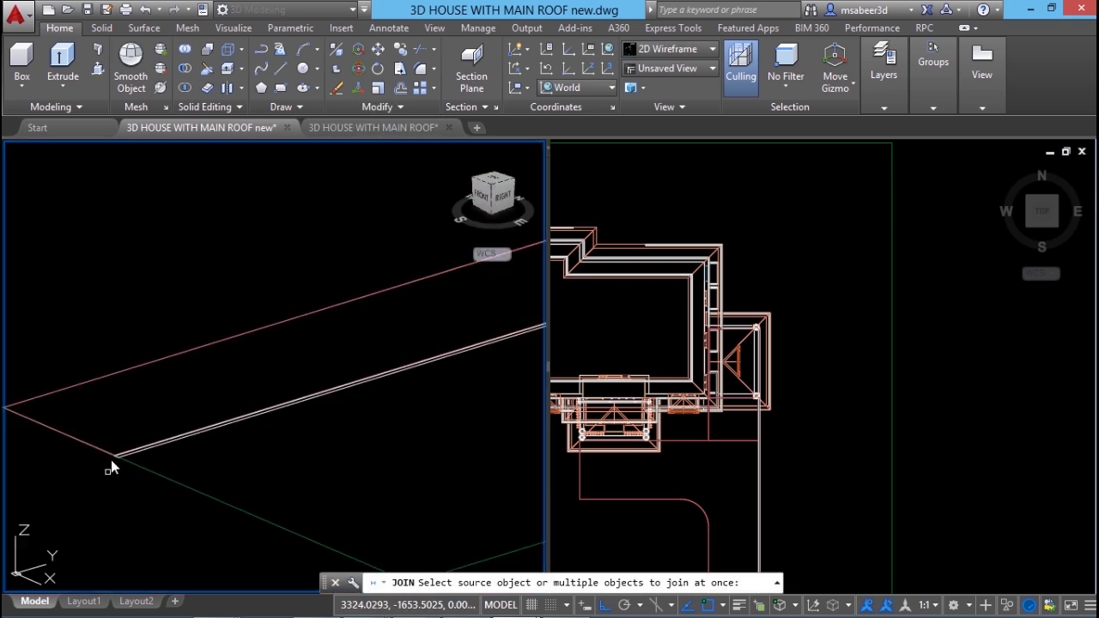
pyautogui.click(112, 437)
pyautogui.click(152, 477)
pyautogui.scroll(-1, 147, 464)
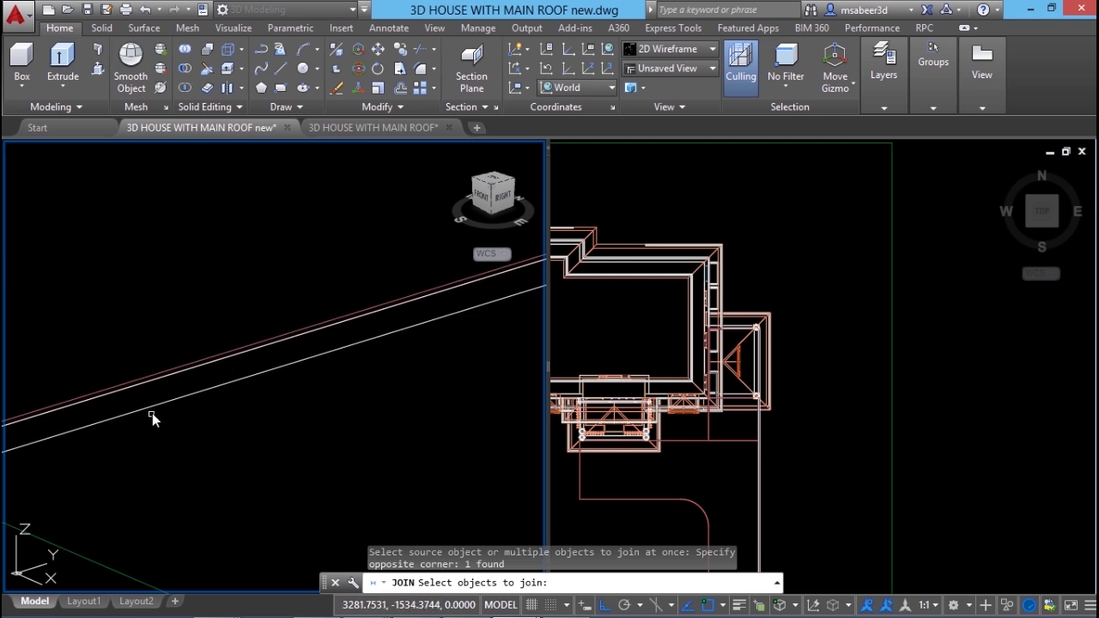
pyautogui.click(153, 405)
pyautogui.click(162, 377)
pyautogui.scroll(-2, 128, 483)
pyautogui.scroll(2, 208, 406)
pyautogui.scroll(-6, 338, 348)
pyautogui.scroll(5, 453, 350)
pyautogui.click(393, 334)
pyautogui.click(509, 455)
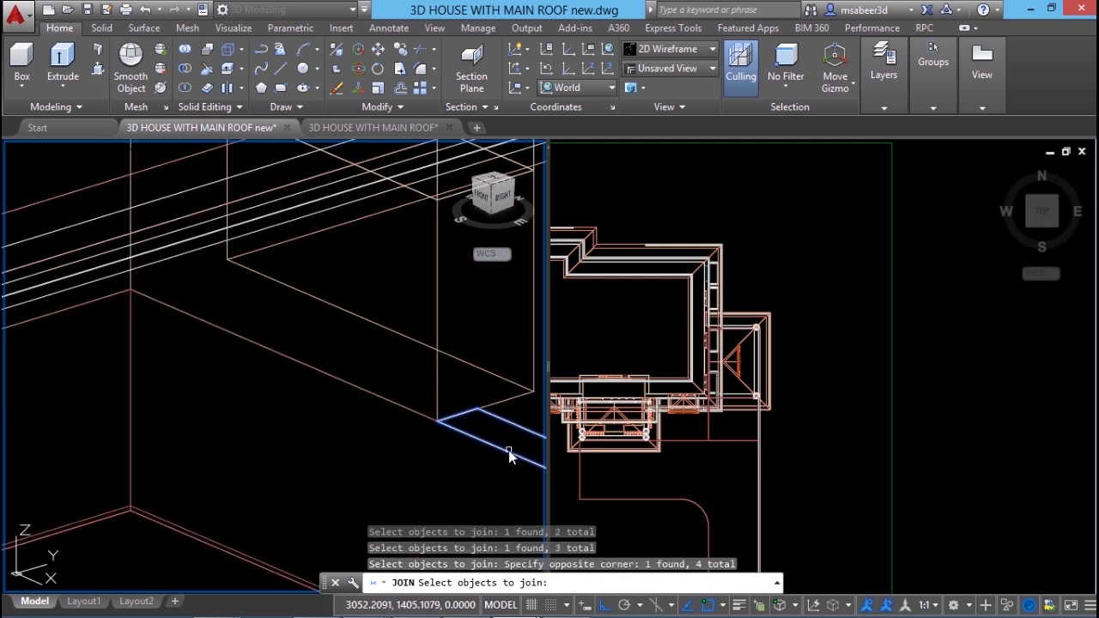
pyautogui.press('Return')
pyautogui.click(404, 381)
pyautogui.press('Escape')
pyautogui.press('Escape')
pyautogui.scroll(-3, 263, 295)
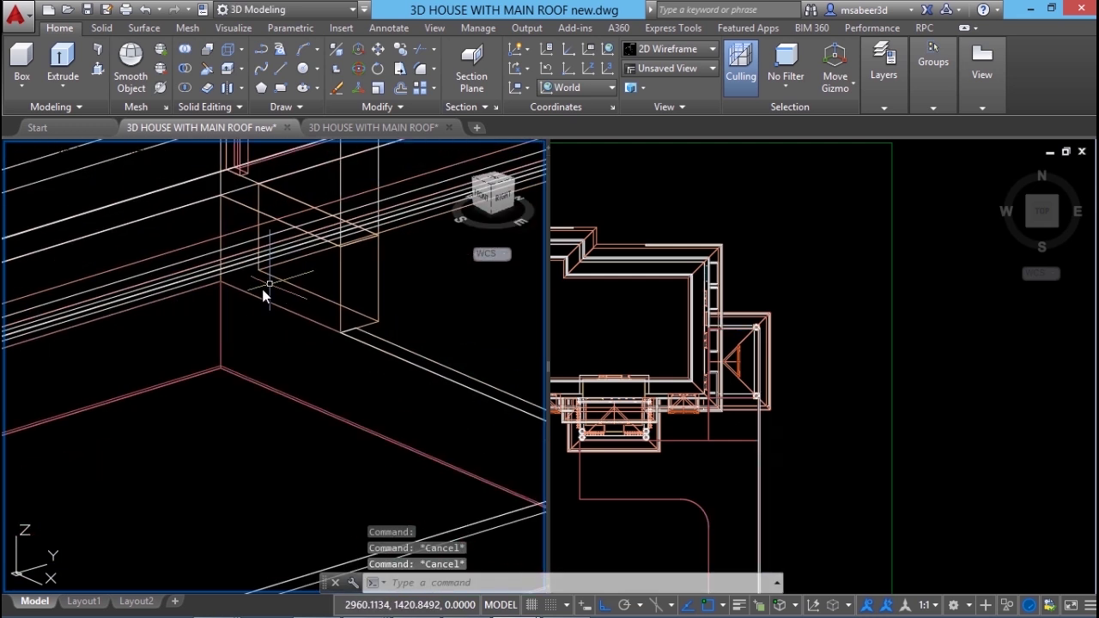
pyautogui.scroll(-2, 309, 258)
pyautogui.scroll(2, 355, 283)
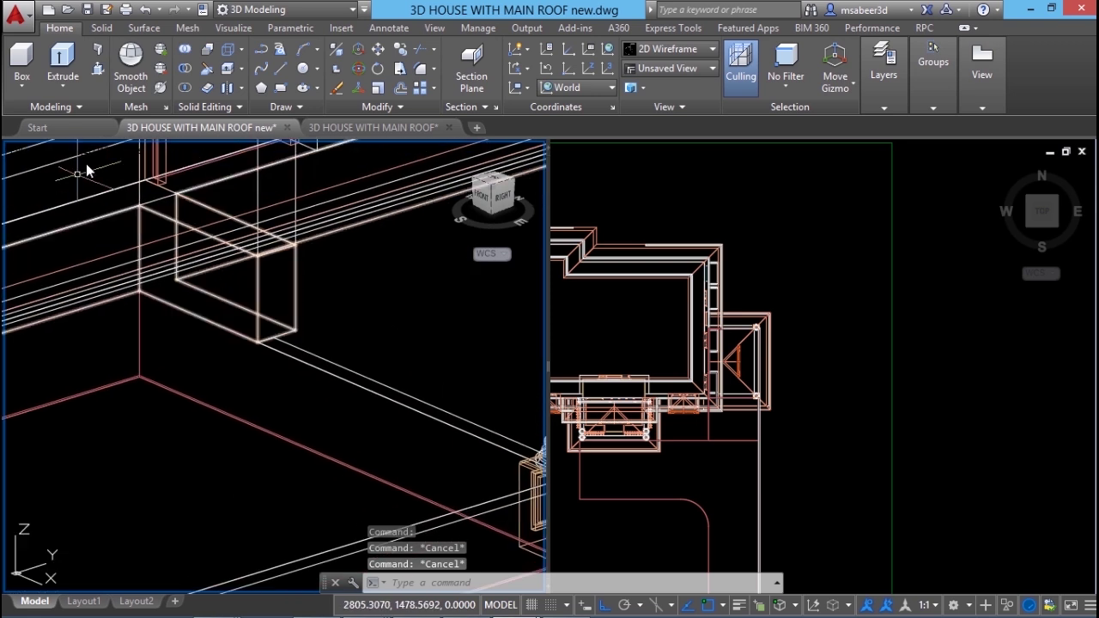
# Step: Extrude the closed kerb polyline to a height of 10
pyautogui.click(65, 88)
pyautogui.click(76, 133)
pyautogui.click(413, 388)
pyautogui.press('Return')
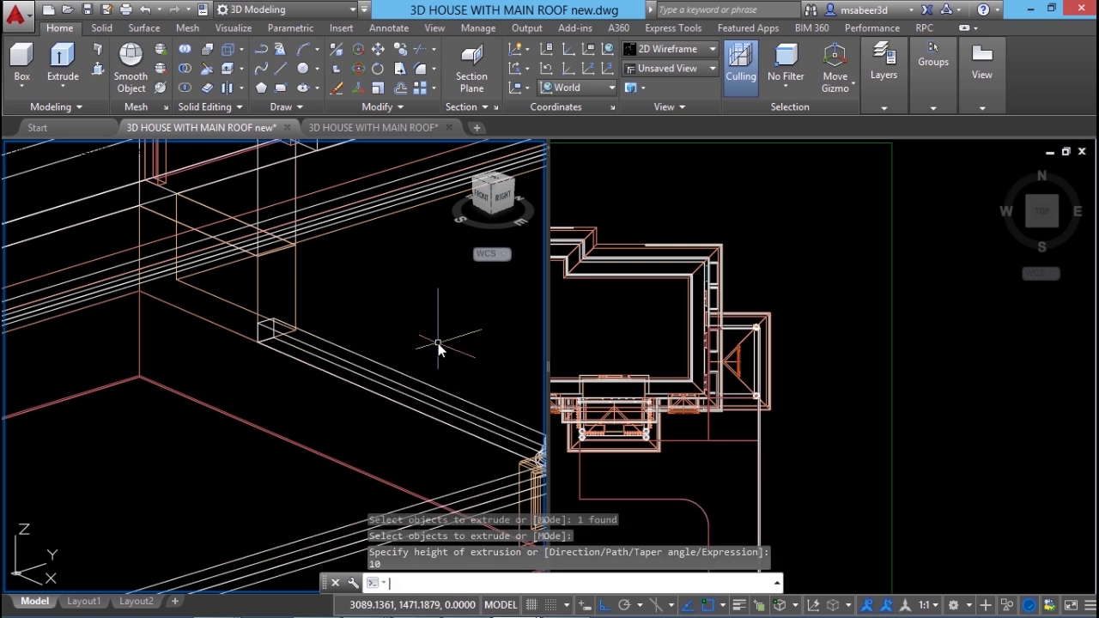
pyautogui.press('Escape')
pyautogui.press('Escape')
pyautogui.press('Escape')
# Step: Start a polyline at the opposite paving corner on the land edge and trace the straight edge to the start of the rounded corner
pyautogui.scroll(-3, 277, 372)
pyautogui.scroll(1, 326, 363)
pyautogui.scroll(-1, 326, 363)
pyautogui.moveTo(86, 437); pyautogui.dragTo(360, 401, button='middle')
pyautogui.scroll(-1, 233, 419)
pyautogui.scroll(1, 253, 454)
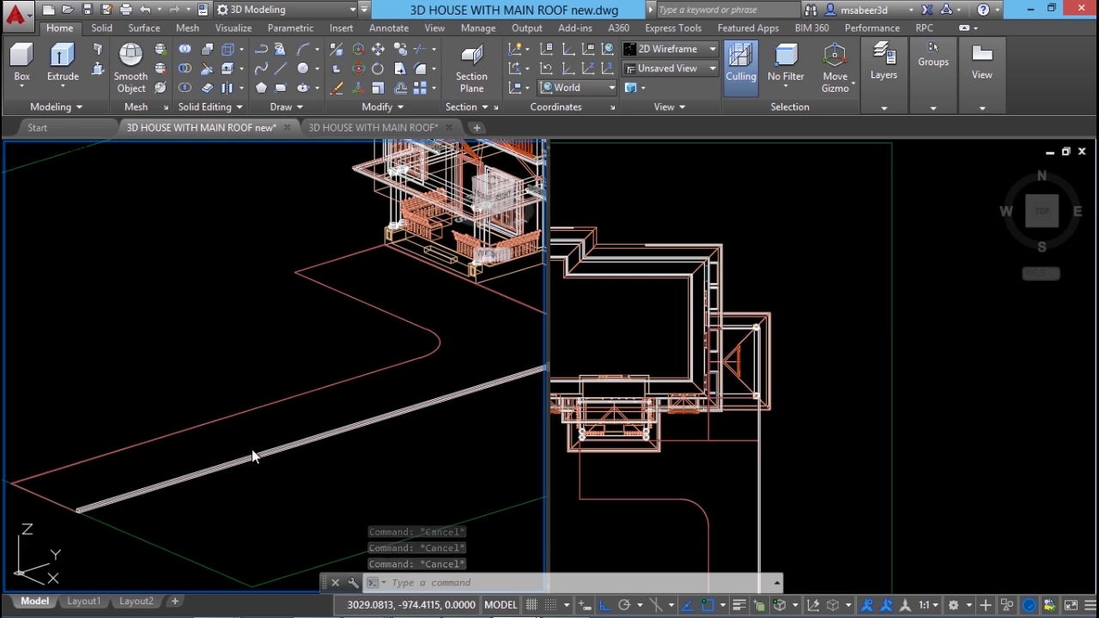
pyautogui.scroll(-1, 245, 456)
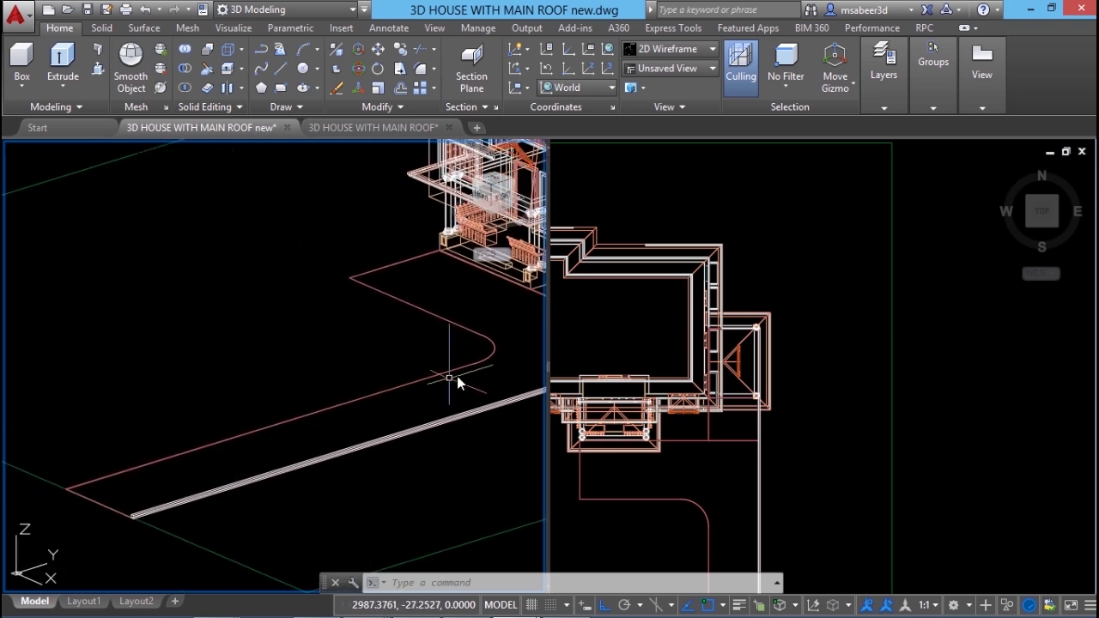
pyautogui.press('Escape')
pyautogui.press('Escape')
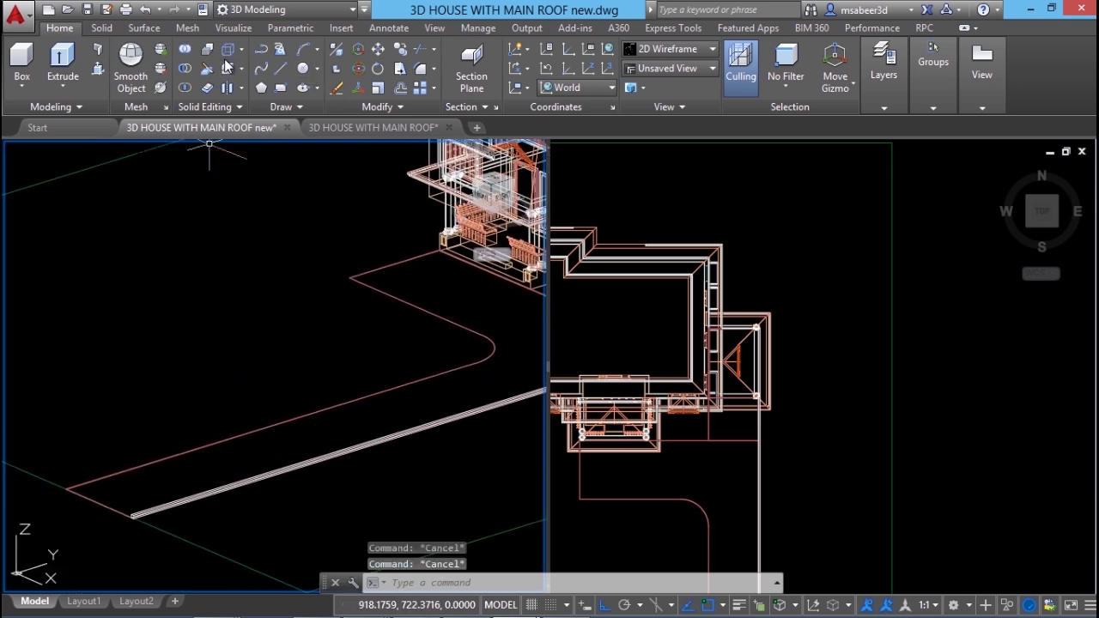
pyautogui.click(267, 51)
pyautogui.click(77, 486)
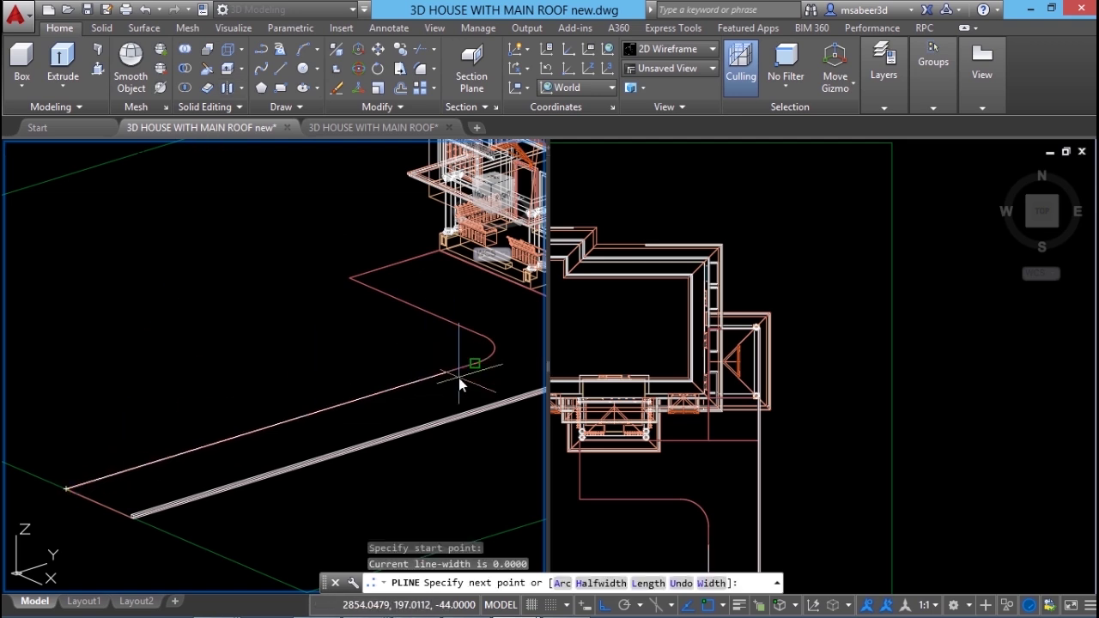
pyautogui.click(458, 377)
# Step: Continue the polyline around the rounded paving corner as an arc defined by a second point and an end point
pyautogui.scroll(5, 515, 324)
pyautogui.rightClick(323, 311)
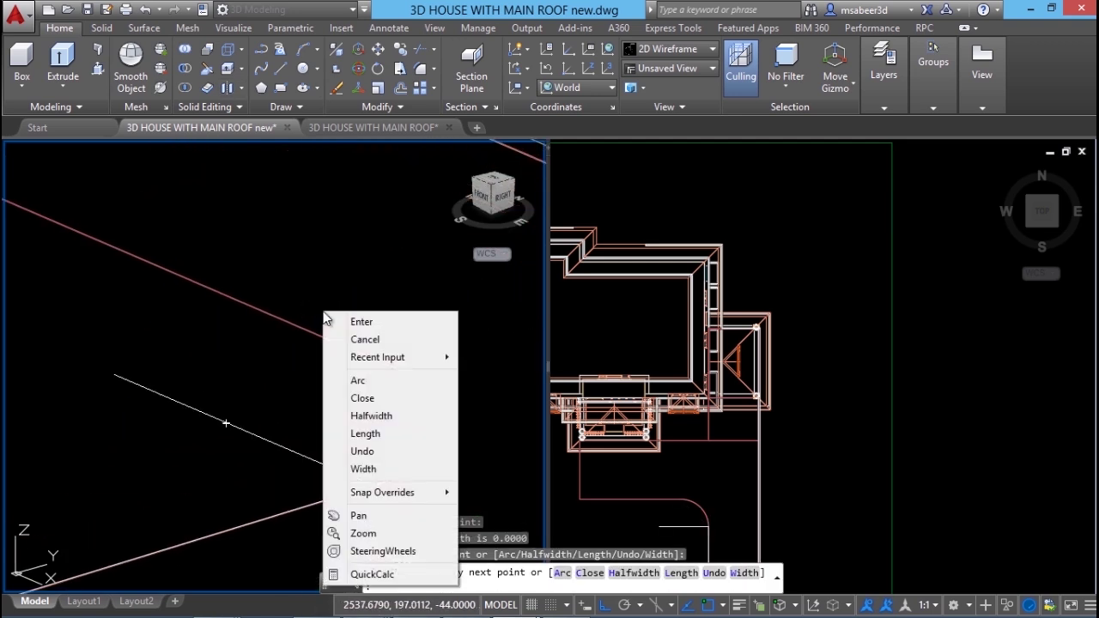
pyautogui.click(359, 381)
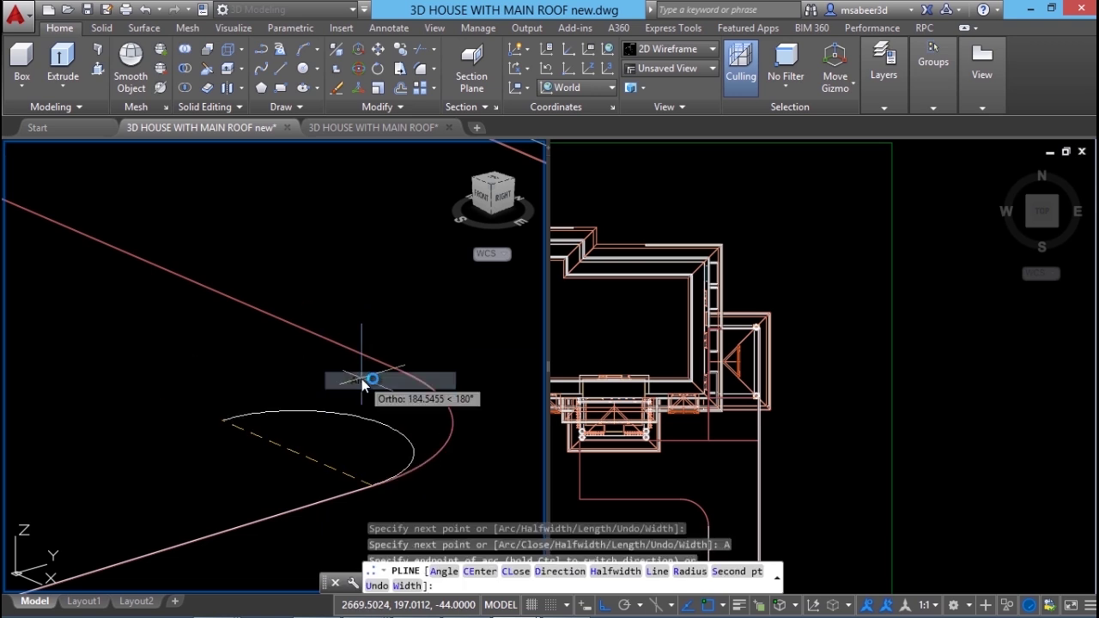
pyautogui.rightClick(335, 274)
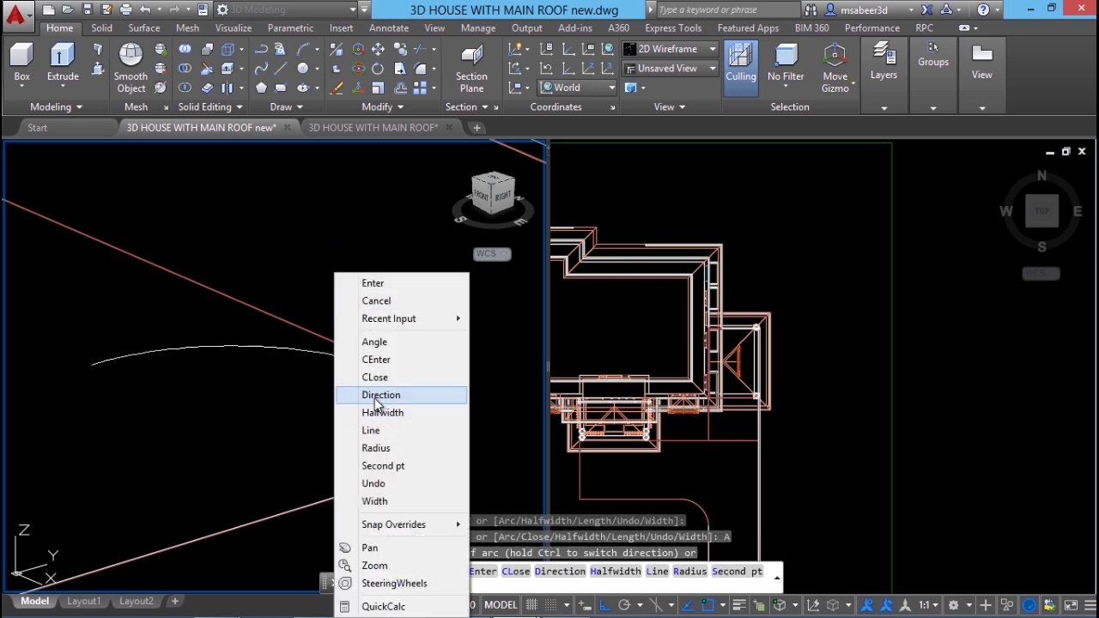
pyautogui.click(385, 465)
pyautogui.click(446, 421)
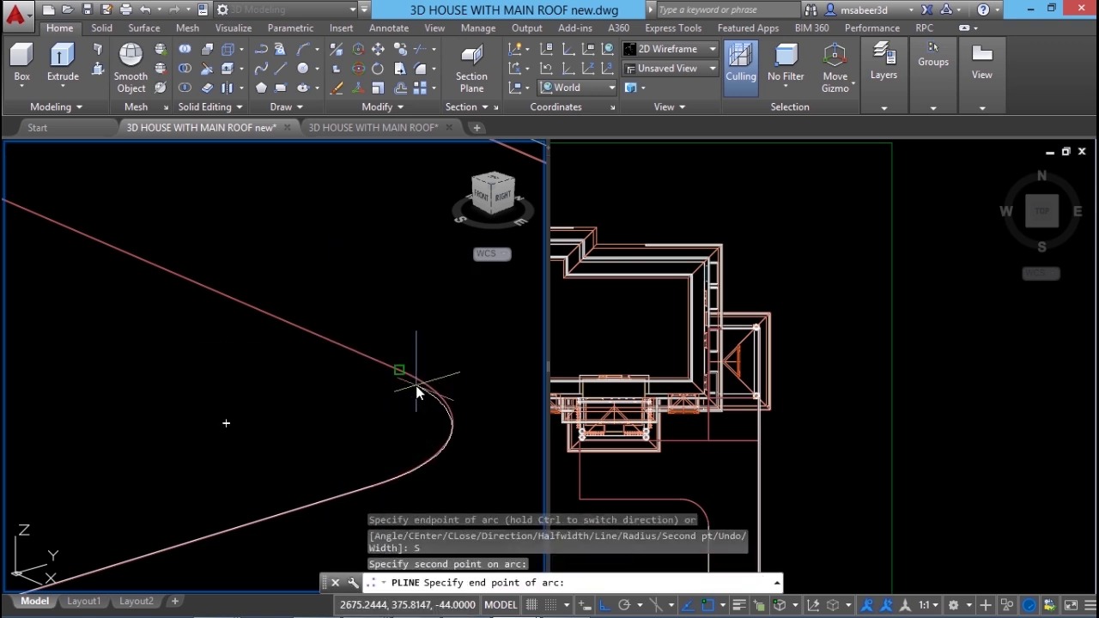
pyautogui.click(417, 393)
# Step: Switch back to line segments and trace the remaining paving edges through the sharp corner to the porch foundation block, ending the polyline there
pyautogui.rightClick(366, 274)
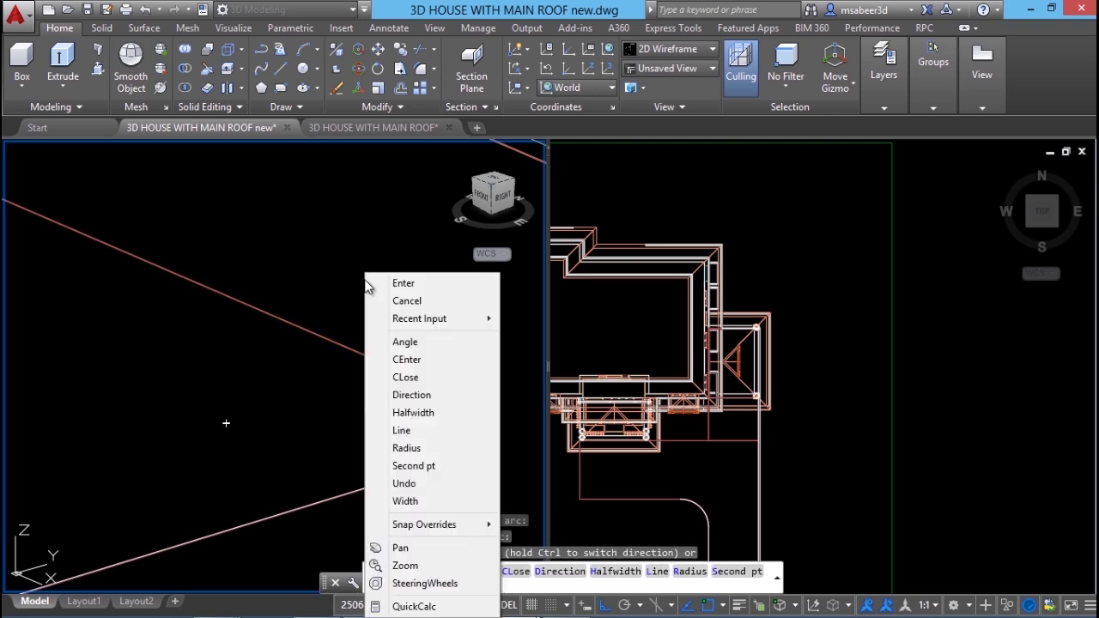
pyautogui.click(401, 430)
pyautogui.scroll(2, 332, 343)
pyautogui.click(326, 348)
pyautogui.scroll(5, 446, 296)
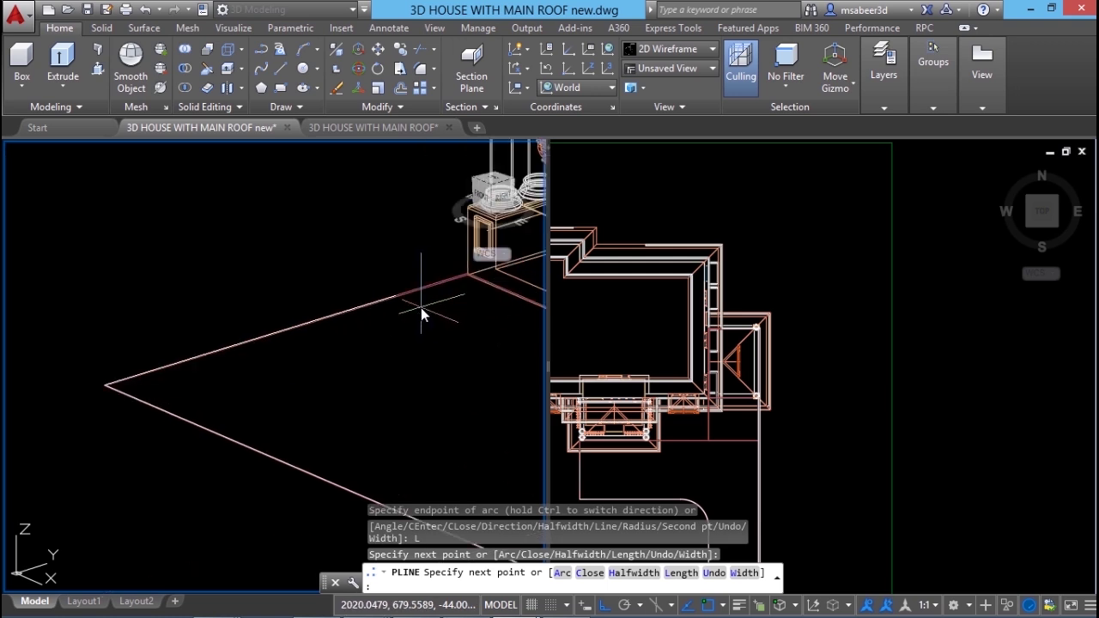
pyautogui.scroll(-2, 314, 318)
pyautogui.scroll(2, 539, 222)
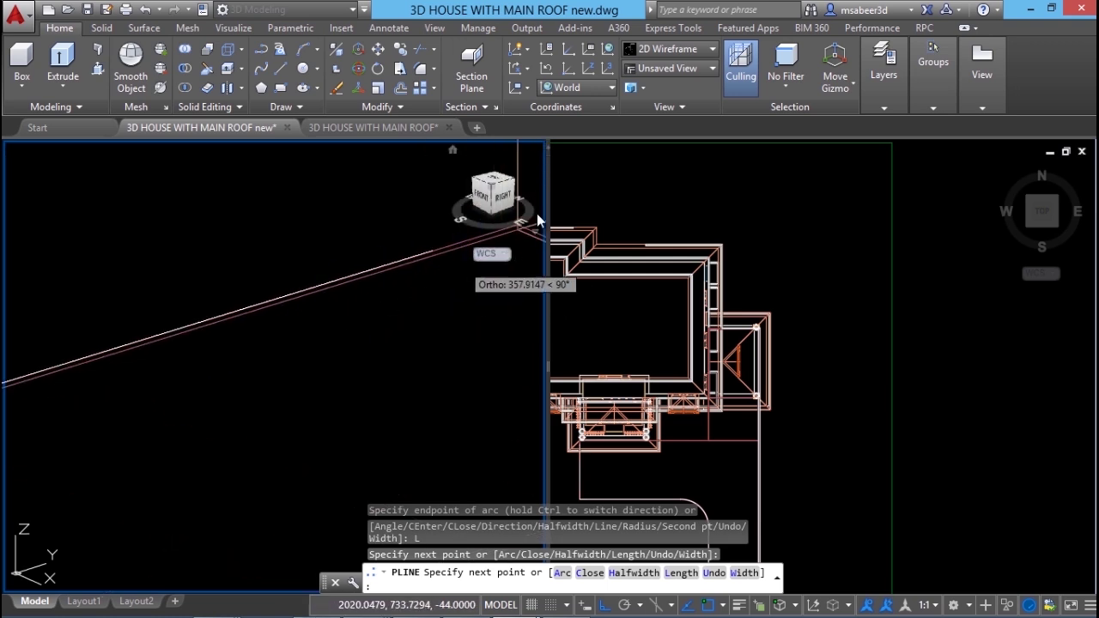
pyautogui.scroll(-2, 257, 378)
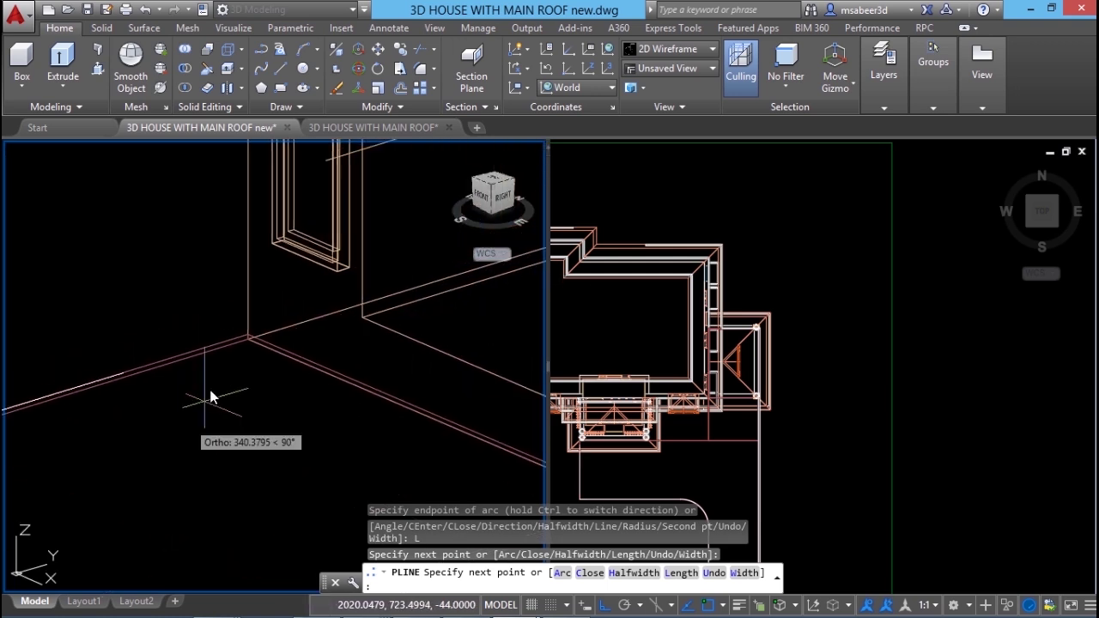
pyautogui.click(243, 344)
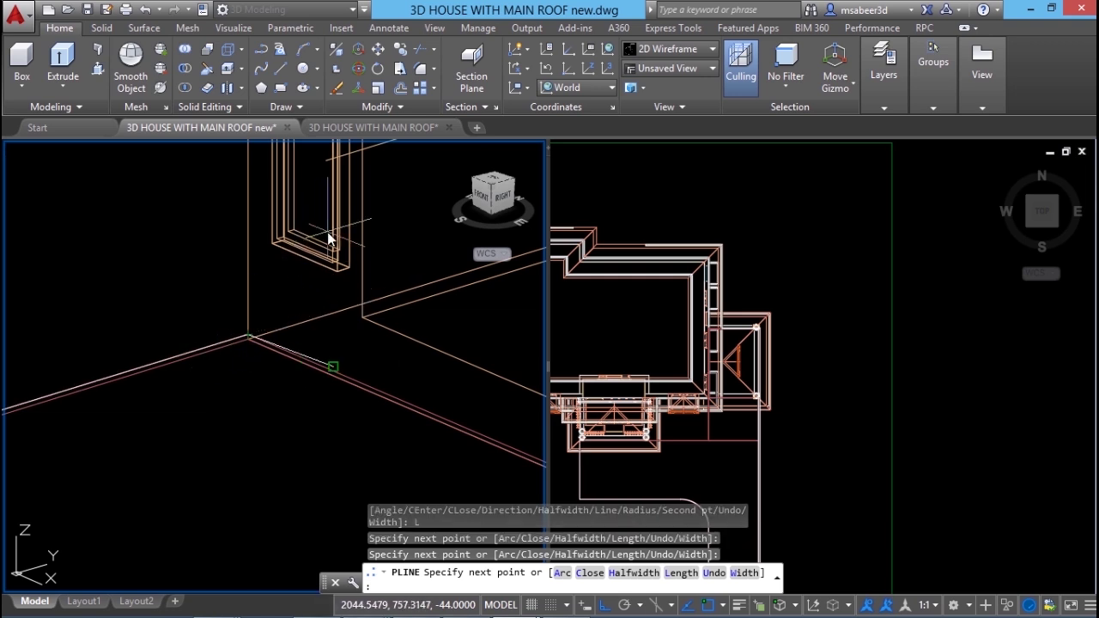
pyautogui.press('Return')
# Step: Offset the traced paving-edge polyline by 10 away from the paving
pyautogui.scroll(-2, 335, 228)
pyautogui.scroll(2, 334, 338)
pyautogui.scroll(2, 424, 292)
pyautogui.moveTo(171, 395); pyautogui.dragTo(412, 270, button='middle')
pyautogui.click(400, 68)
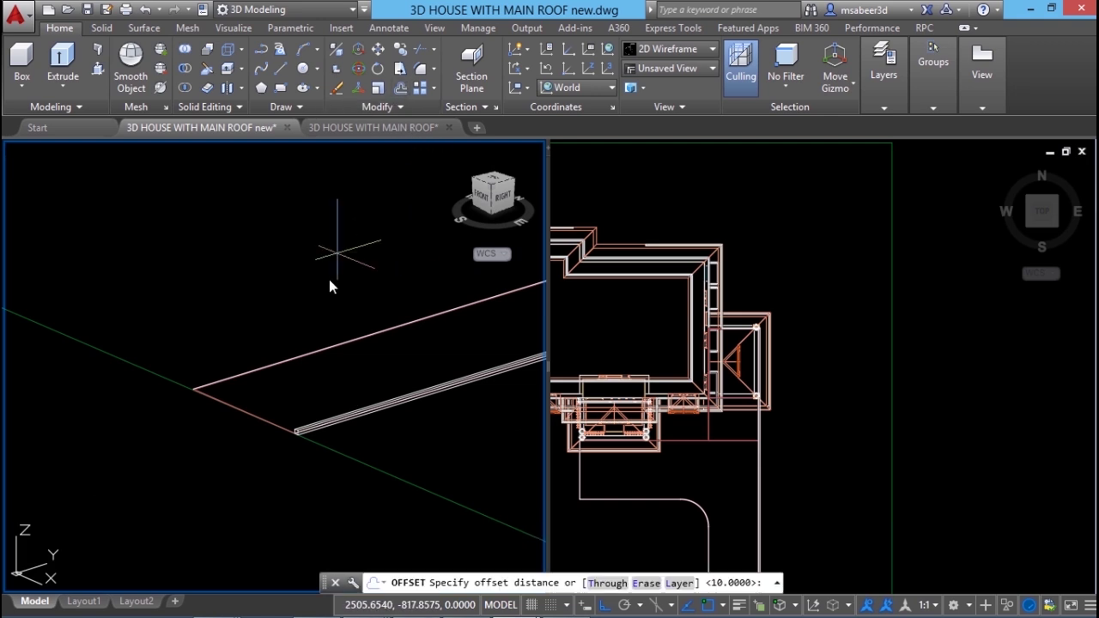
pyautogui.press('Return')
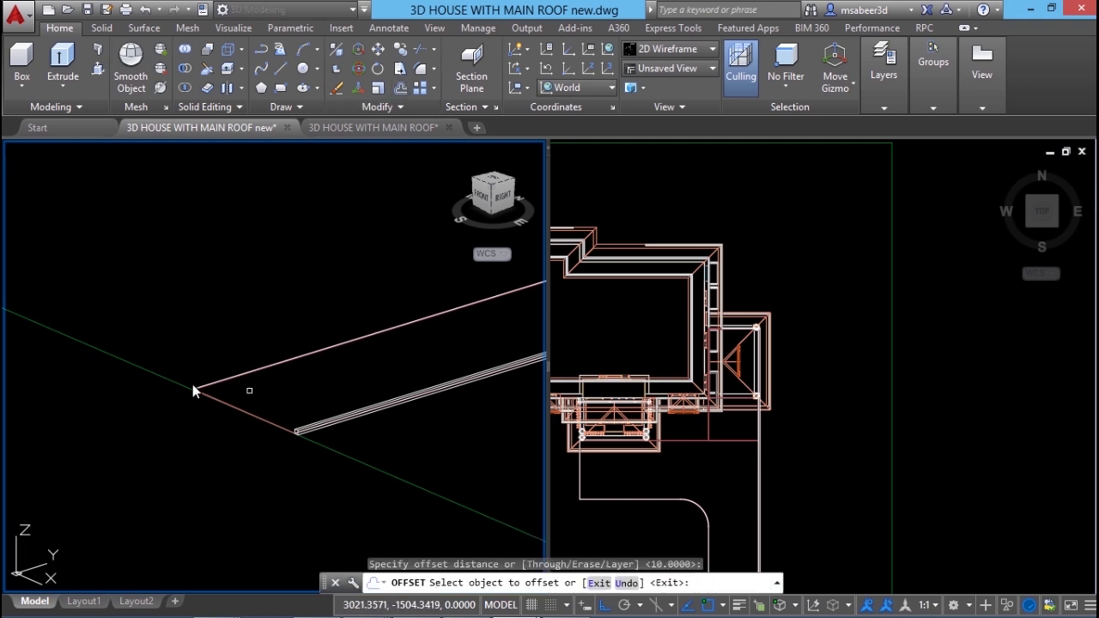
pyautogui.click(285, 405)
pyautogui.click(257, 382)
pyautogui.press('Escape')
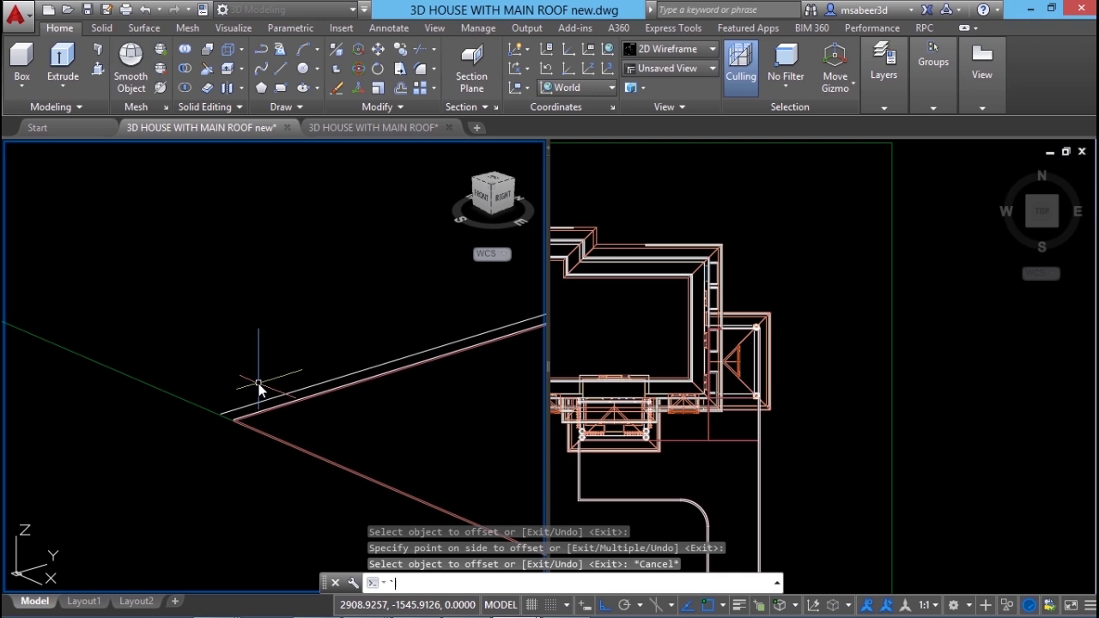
pyautogui.press('Escape')
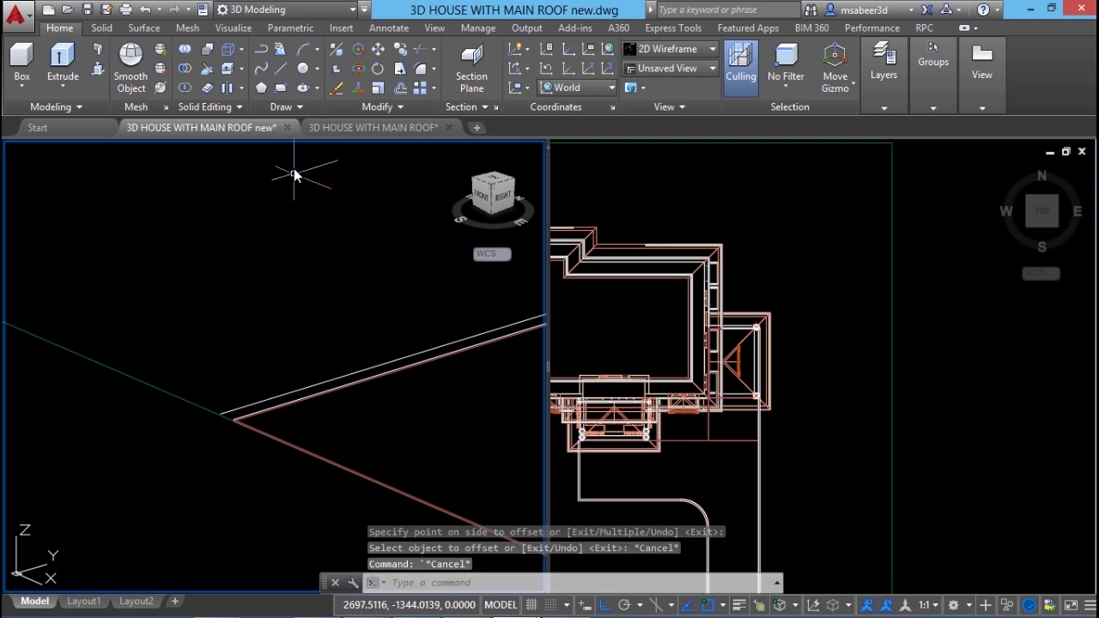
# Step: Draw a short polyline connecting the ends of the traced edge and its offset at the land edge
pyautogui.click(262, 52)
pyautogui.moveTo(212, 418); pyautogui.dragTo(277, 457, button='middle')
pyautogui.click(278, 426)
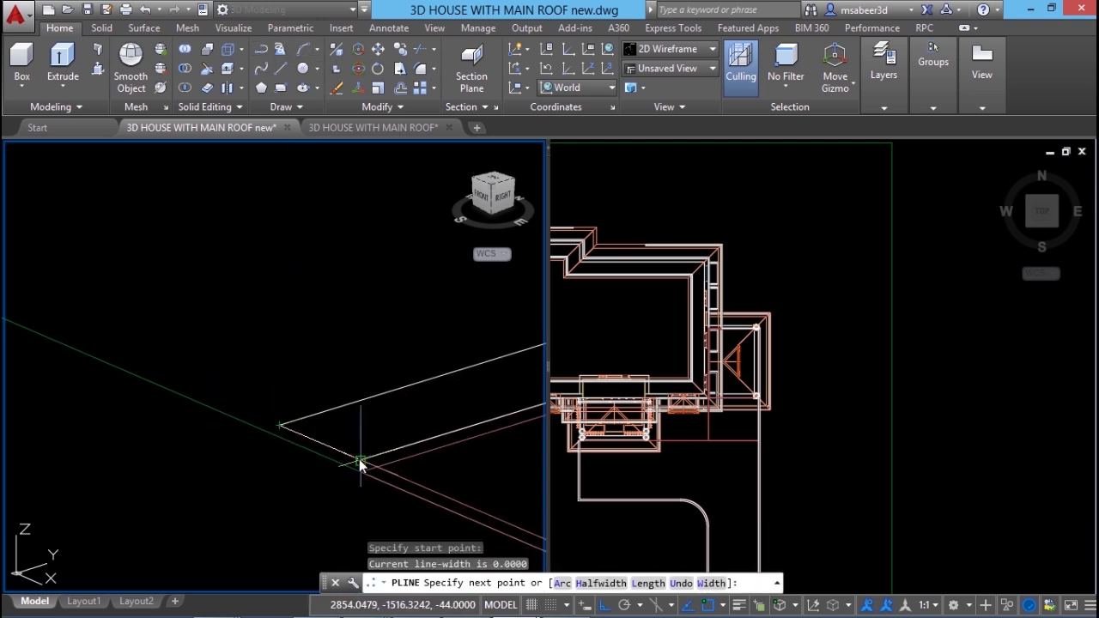
pyautogui.click(361, 464)
pyautogui.press('Return')
# Step: Draw a short polyline closing the gap between the curved kerb's two lines at the porch foundation corner
pyautogui.scroll(-6, 246, 508)
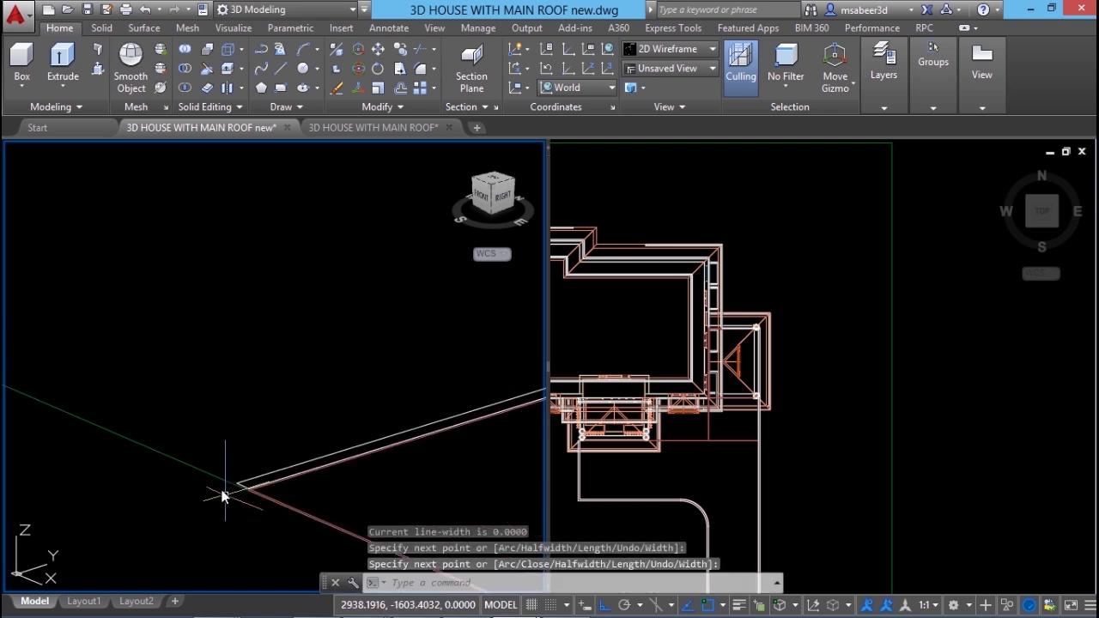
pyautogui.scroll(8, 284, 395)
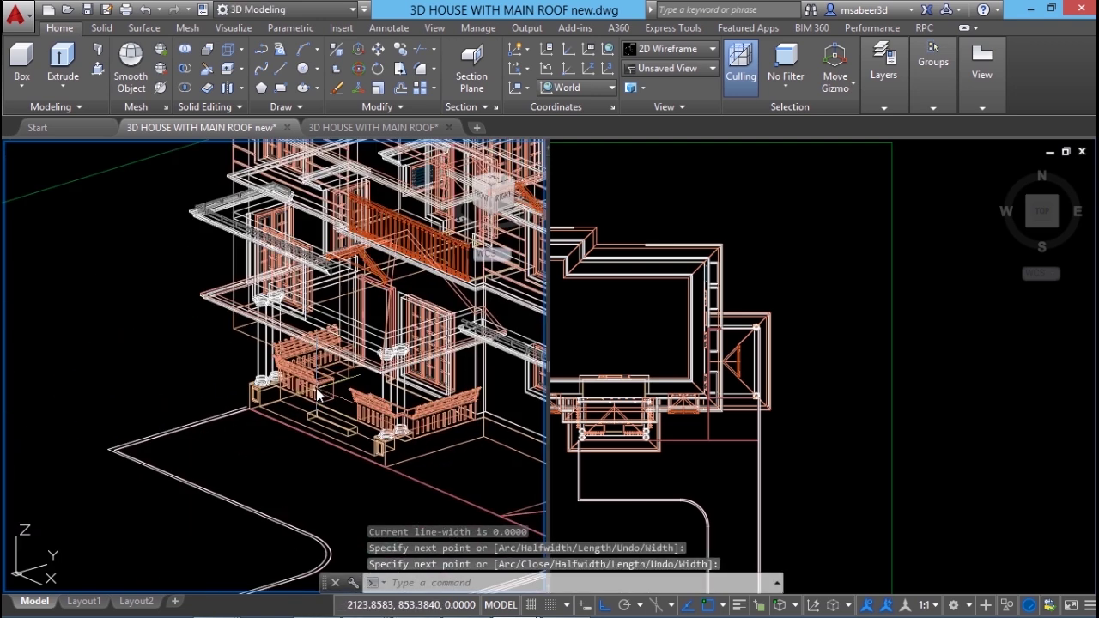
pyautogui.write('pl')
pyautogui.press('Return')
pyautogui.click(358, 333)
pyautogui.click(282, 300)
pyautogui.press('Return')
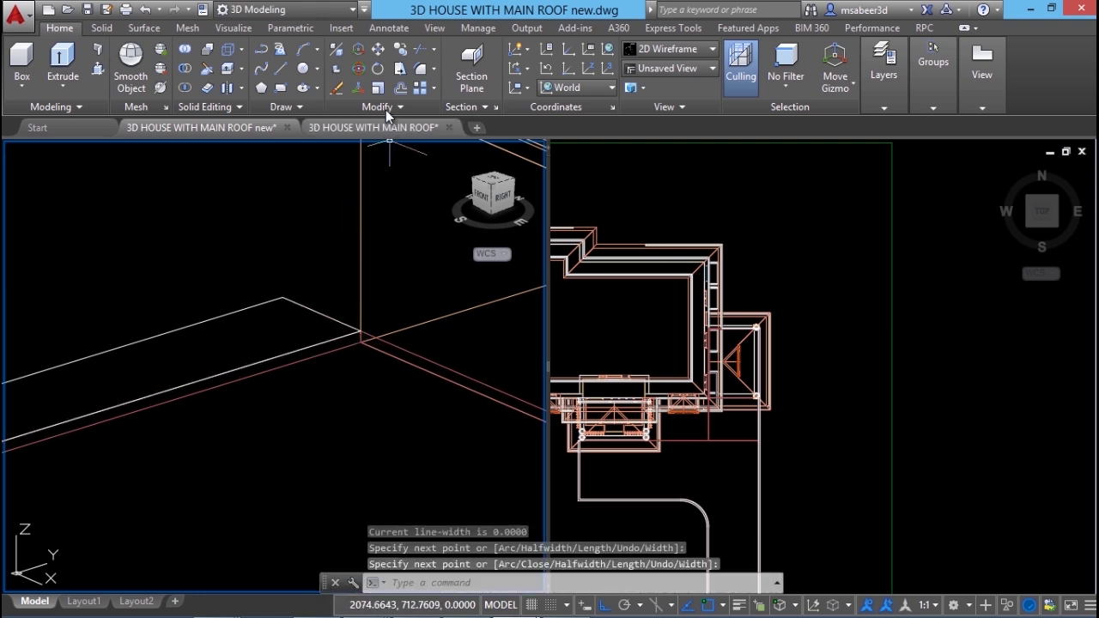
# Step: Start the Join command for the curved kerb's outlines and end lines
pyautogui.click(388, 108)
pyautogui.click(396, 152)
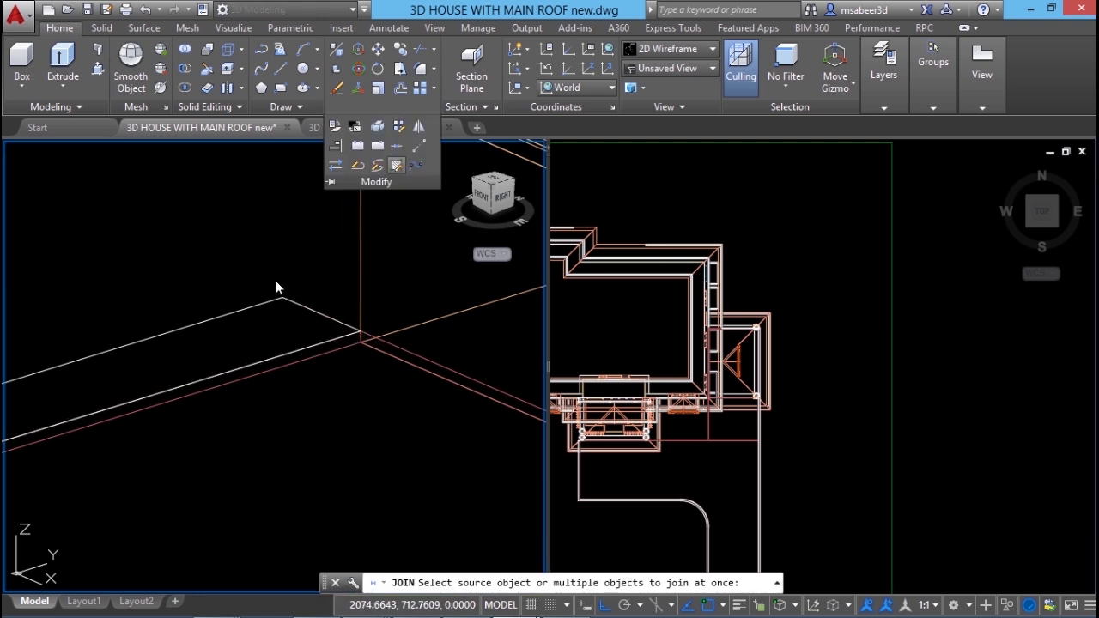
# Step: Join the two side lines and both end segments of the curved driveway edging into one closed outline
pyautogui.click(318, 276)
pyautogui.click(237, 333)
pyautogui.click(298, 359)
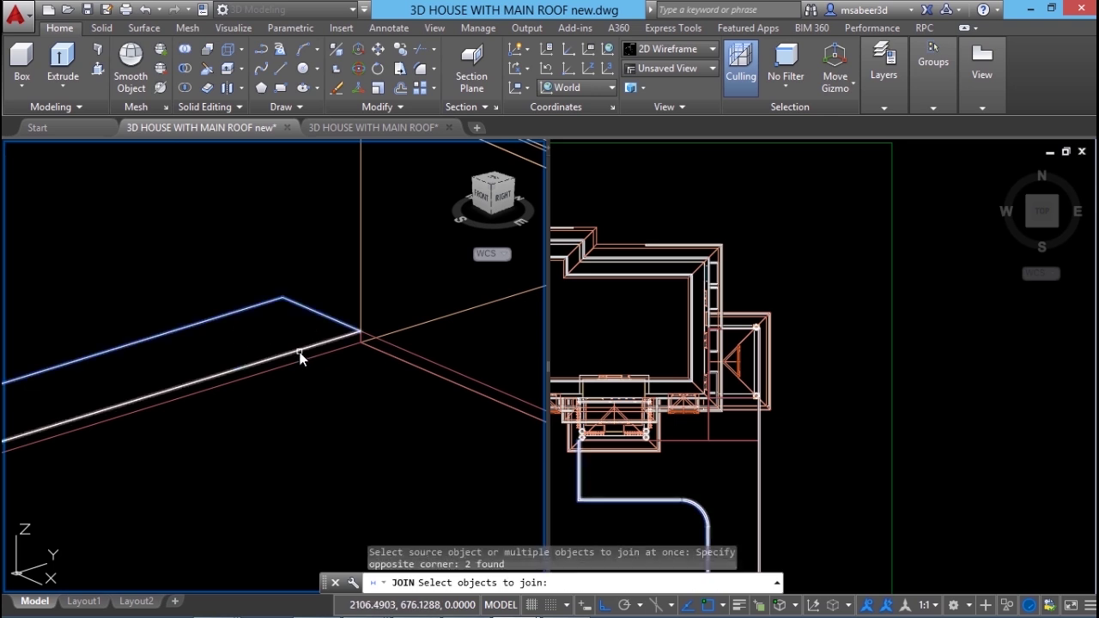
pyautogui.scroll(-5, 479, 287)
pyautogui.moveTo(83, 309); pyautogui.dragTo(337, 253, button='middle')
pyautogui.scroll(-3, 337, 253)
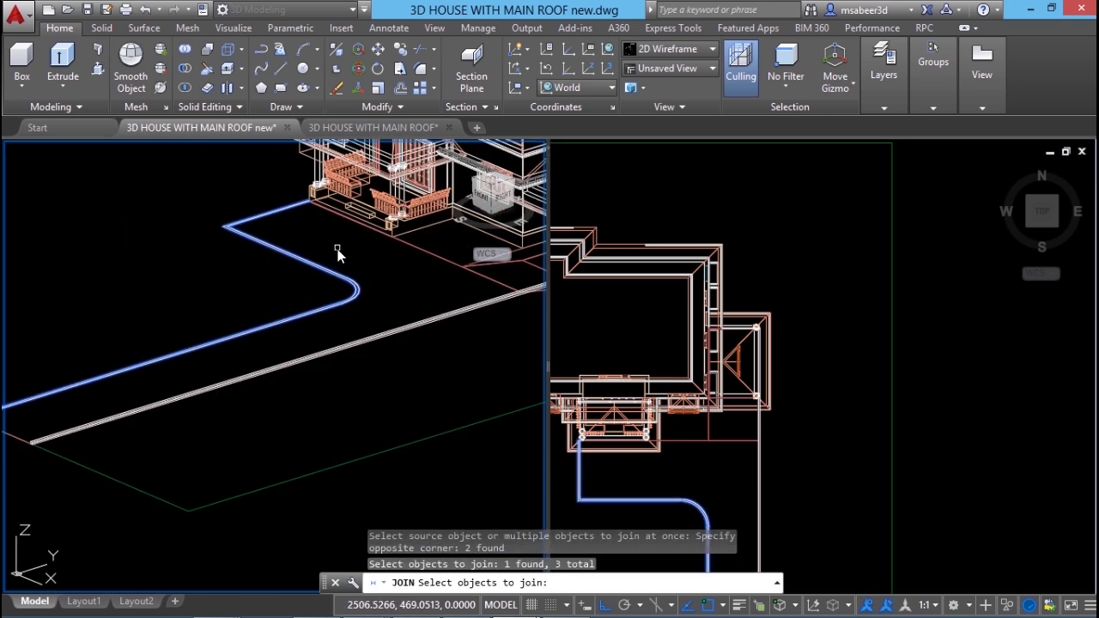
pyautogui.moveTo(12, 407); pyautogui.dragTo(258, 385, button='middle')
pyautogui.scroll(3, 258, 385)
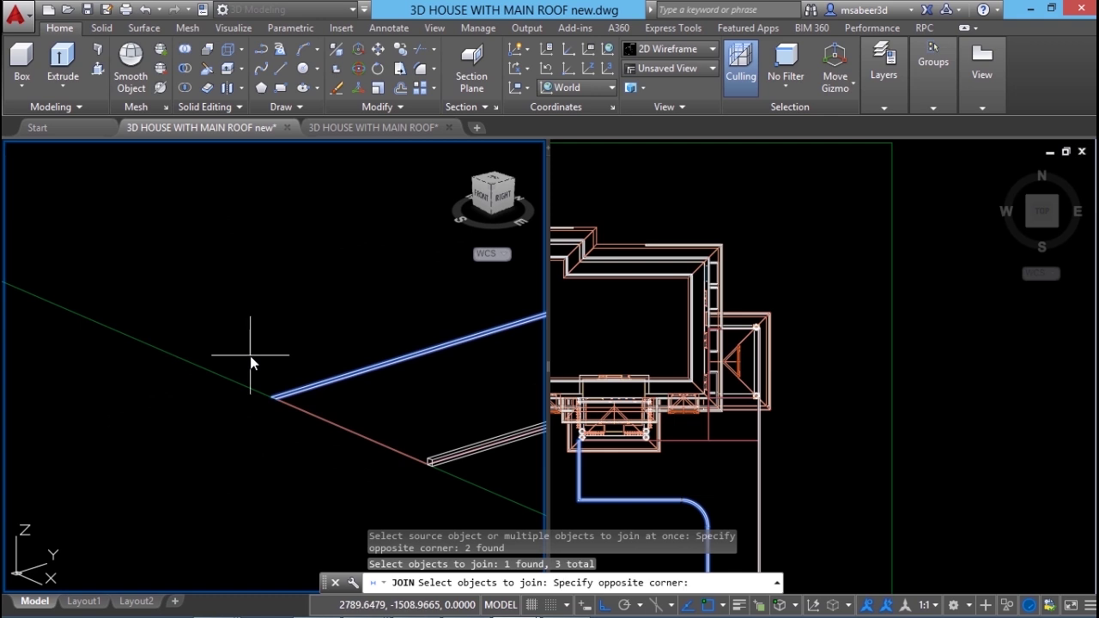
pyautogui.click(307, 419)
pyautogui.press('Return')
# Step: Move the joined edging outline from its upper end corner down to the bottom corner of the driveway slab
pyautogui.scroll(3, 257, 378)
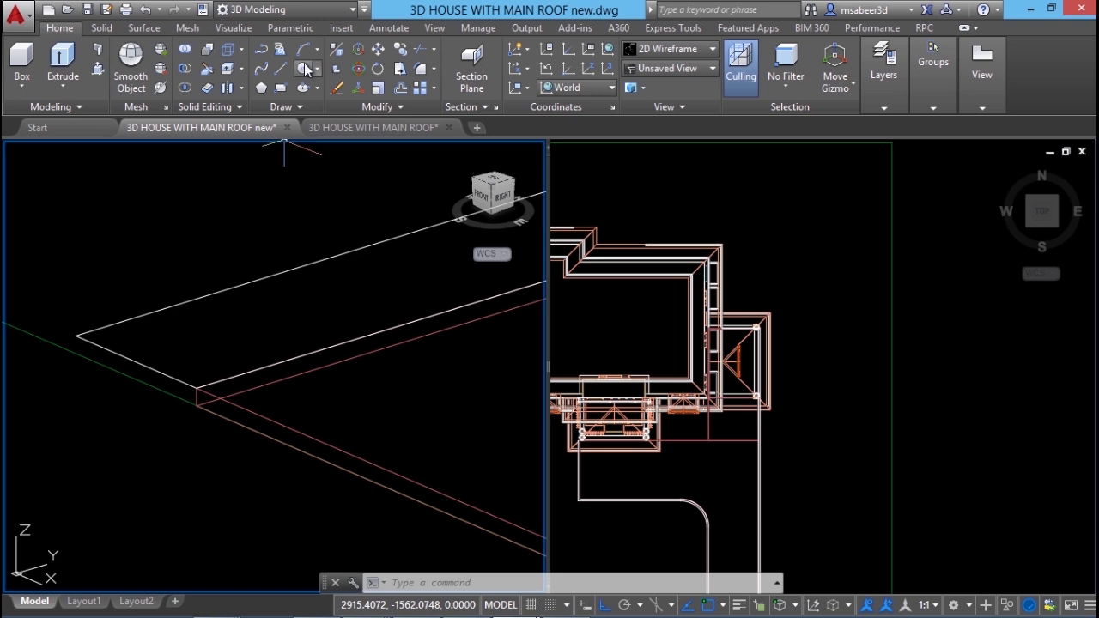
pyautogui.click(380, 52)
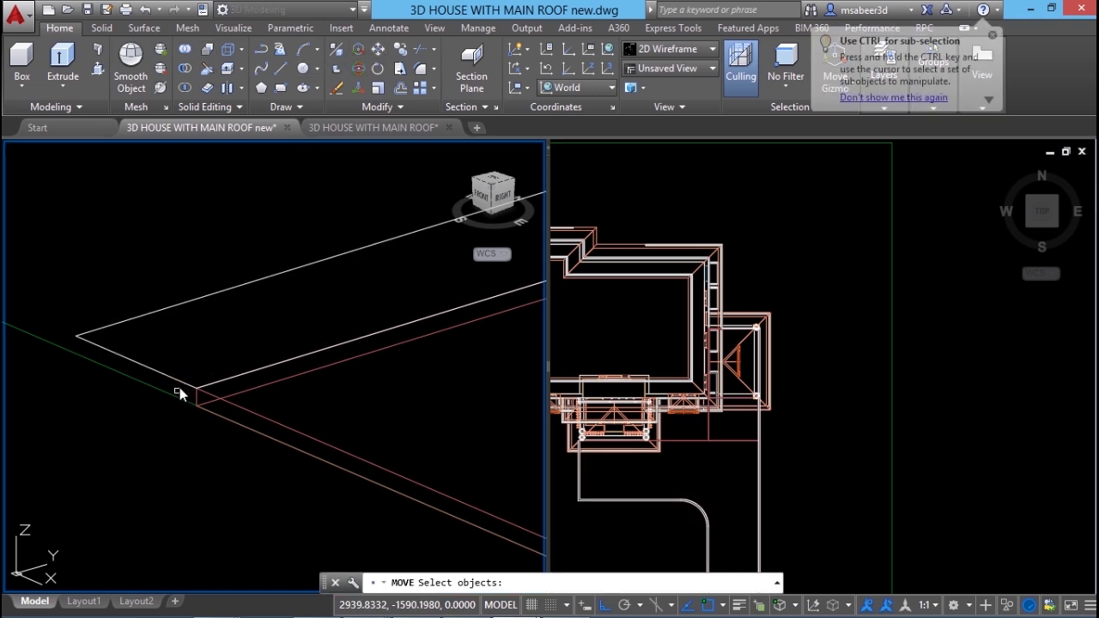
pyautogui.click(184, 384)
pyautogui.press('Return')
pyautogui.click(199, 386)
pyautogui.click(199, 404)
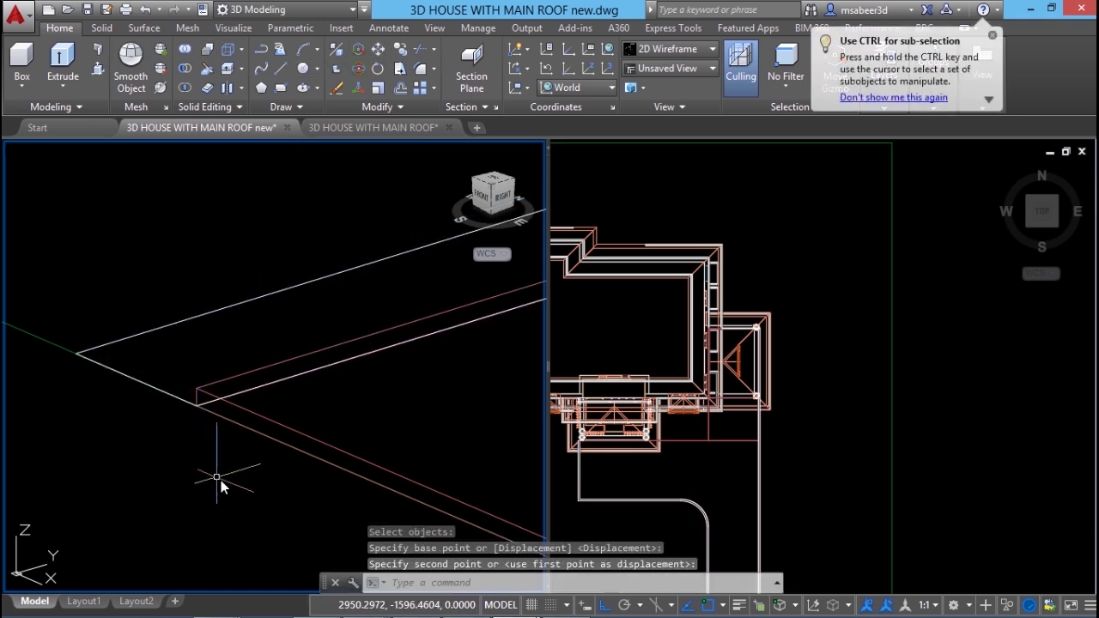
pyautogui.press('Escape')
# Step: Extrude the closed driveway edging outline to a height of 10 as a solid
pyautogui.scroll(-3, 171, 460)
pyautogui.click(63, 86)
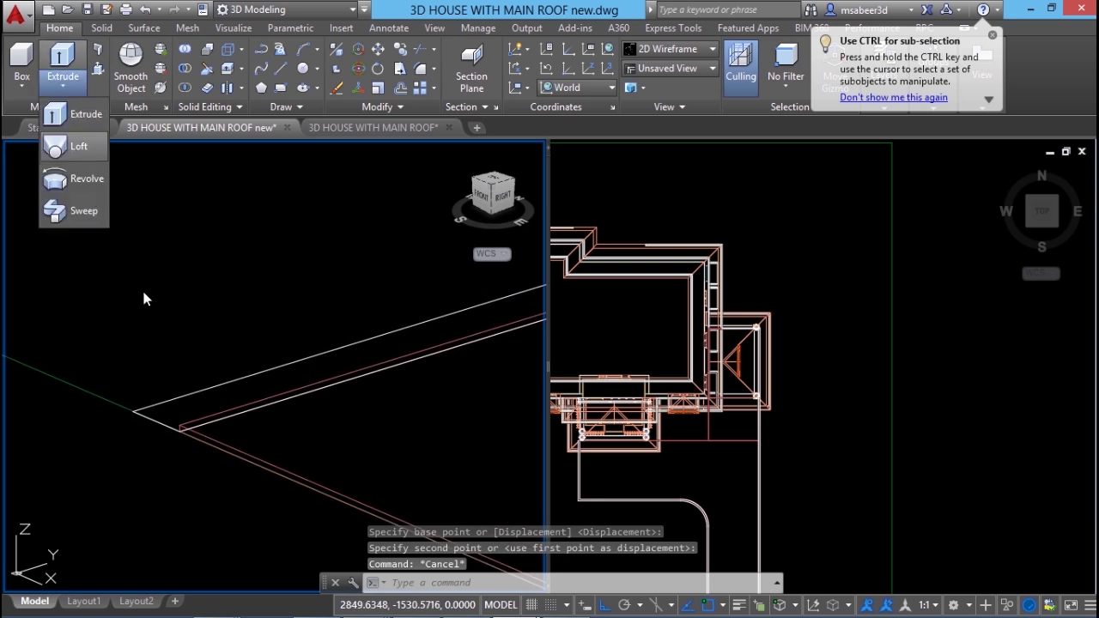
pyautogui.click(92, 113)
pyautogui.click(232, 381)
pyautogui.click(215, 388)
pyautogui.press('Return')
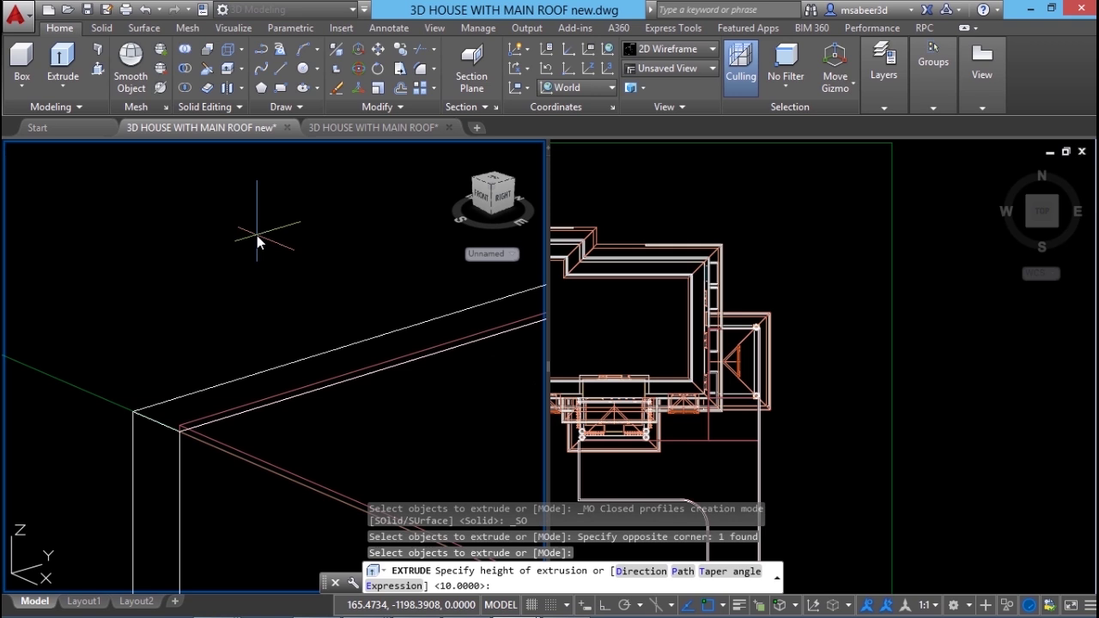
pyautogui.write('10')
pyautogui.press('Return')
pyautogui.press('Escape')
# Step: Set the visual style of the 3D viewport to Realistic to display the driveway and house shaded
pyautogui.scroll(-3, 196, 412)
pyautogui.moveTo(196, 412); pyautogui.dragTo(117, 464, button='middle')
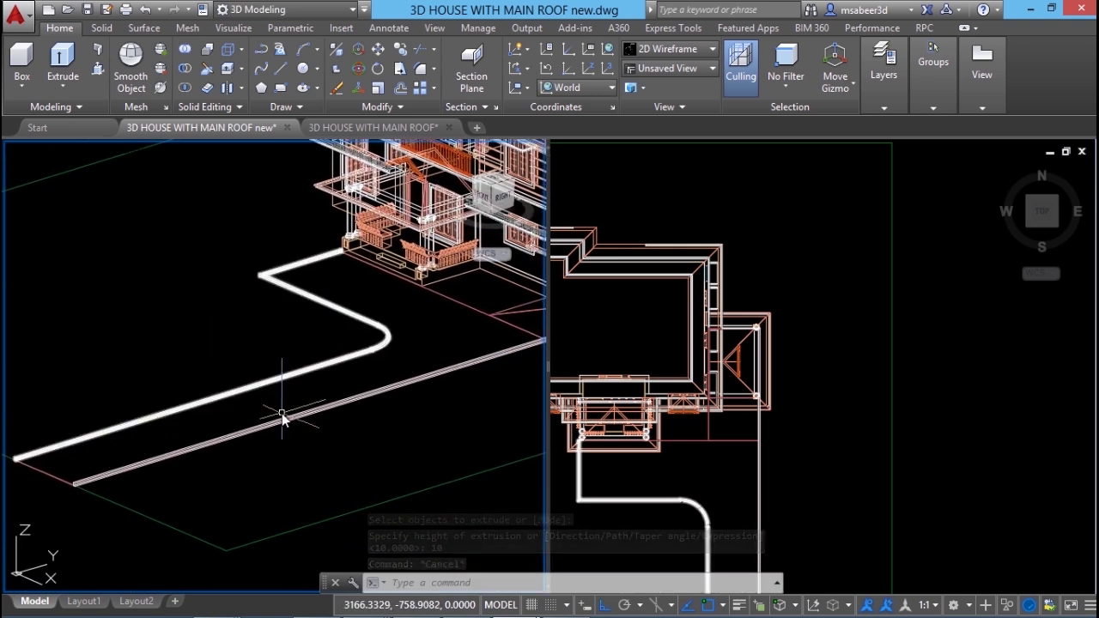
pyautogui.scroll(-5, 244, 409)
pyautogui.scroll(2, 245, 403)
pyautogui.press('Escape')
pyautogui.press('Escape')
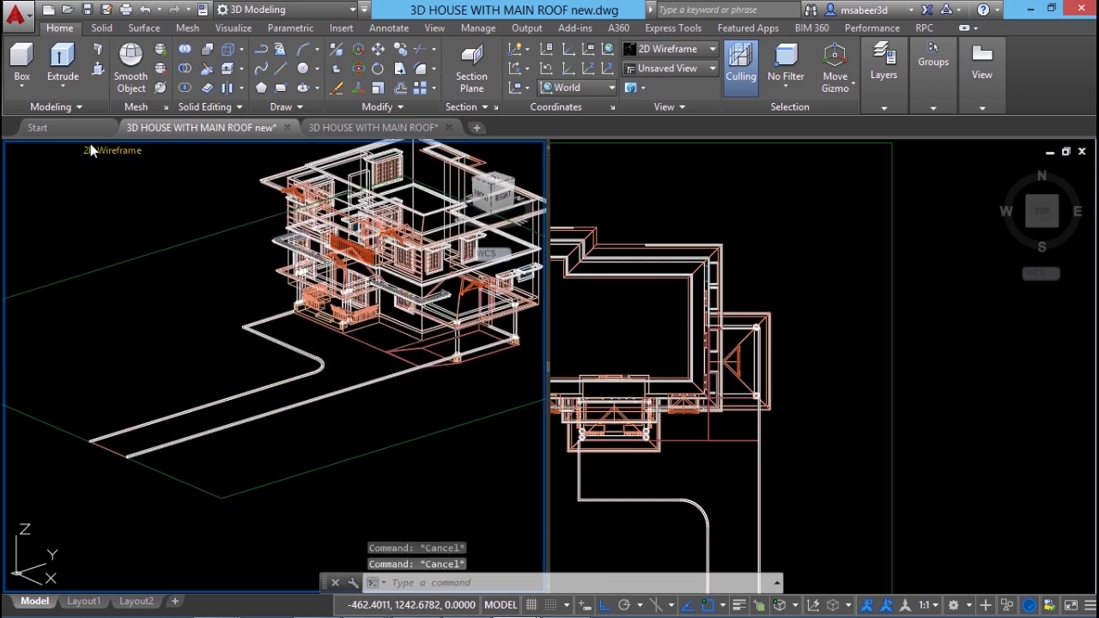
pyautogui.click(91, 151)
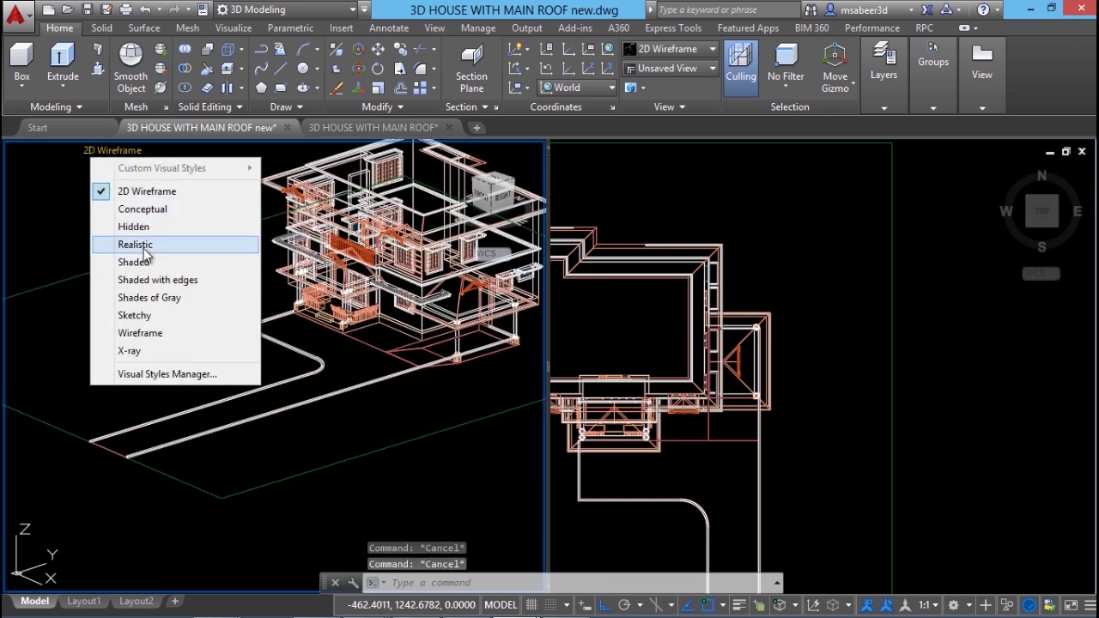
pyautogui.click(135, 245)
pyautogui.scroll(4, 275, 370)
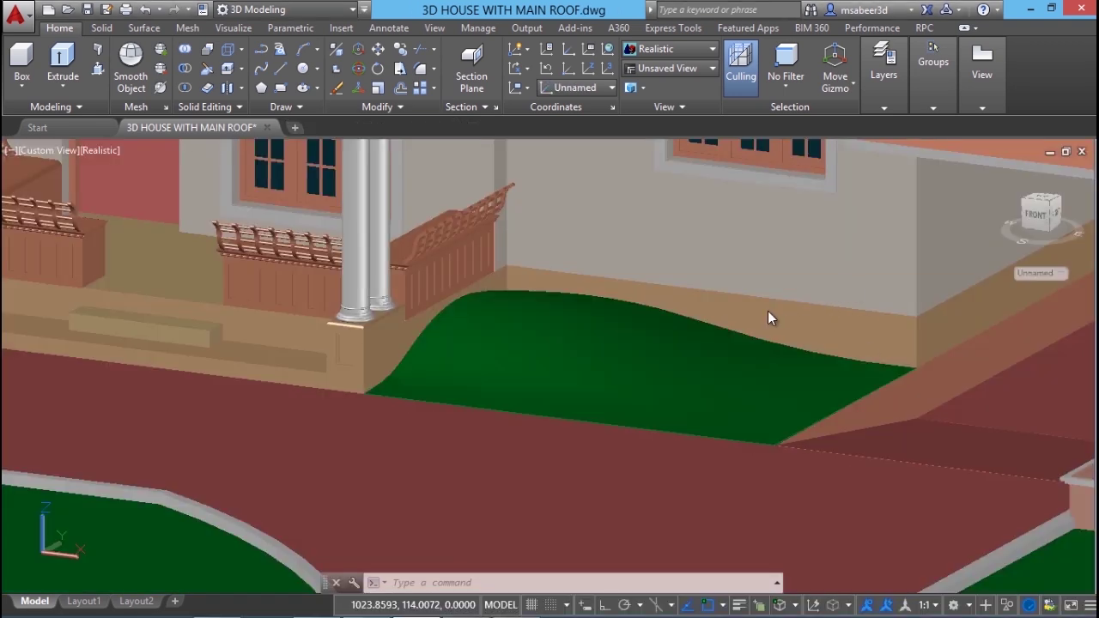
# Step: Examine the curved lawn mound beside the porch in the 3D HOUSE WITH MAIN ROOF drawing
pyautogui.keyDown('shift'); pyautogui.moveTo(777, 339); pyautogui.dragTo(626, 393, button='middle'); pyautogui.keyUp('shift')
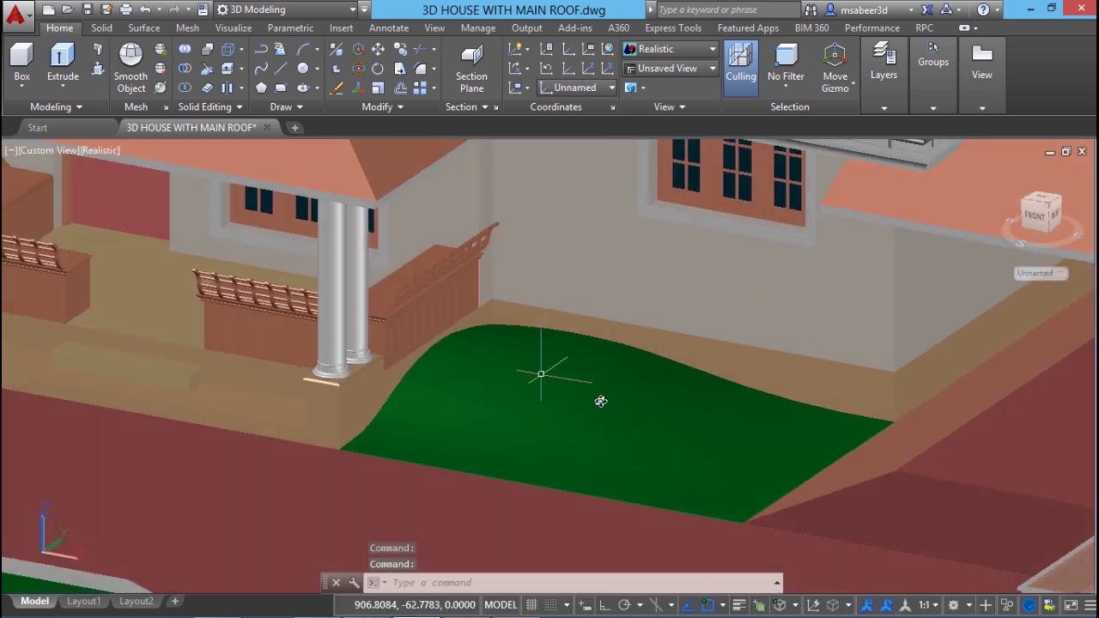
pyautogui.click(97, 154)
pyautogui.click(142, 190)
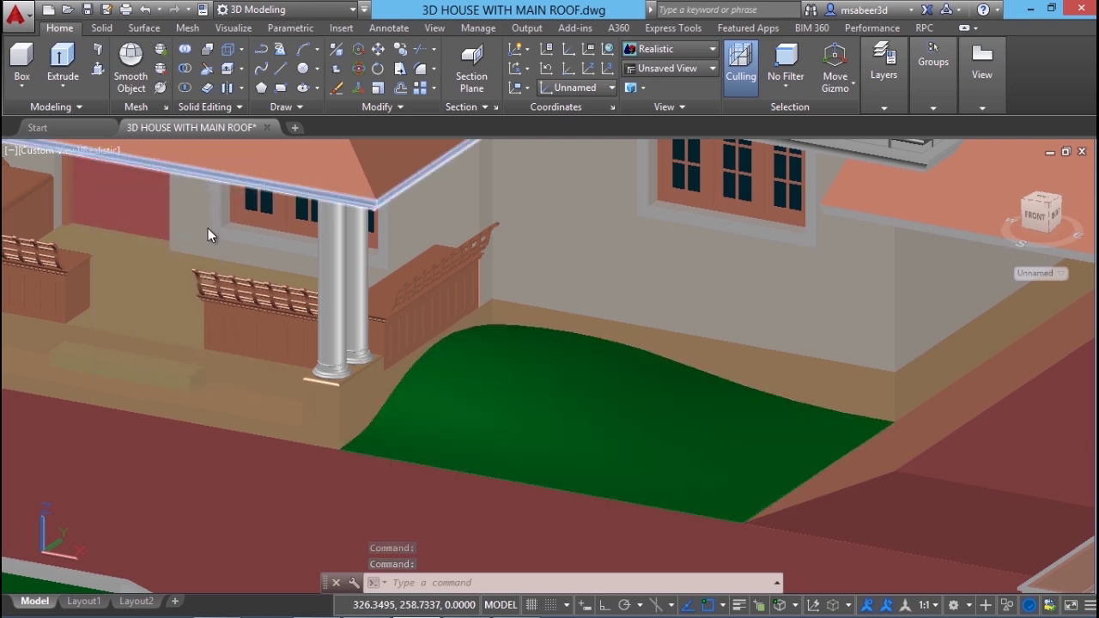
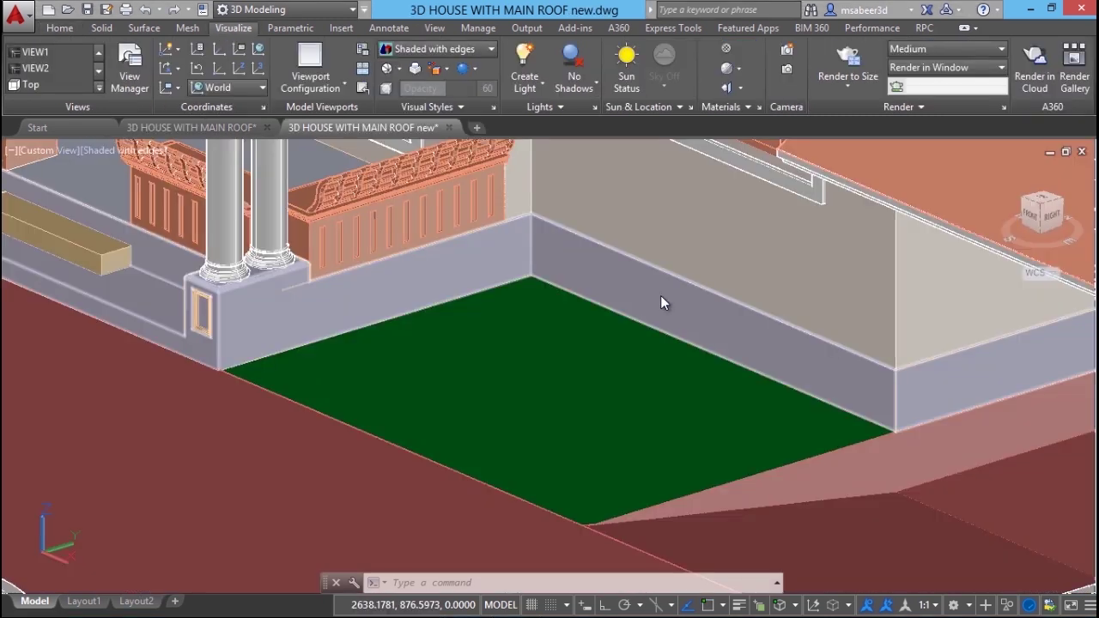
# Step: Set the UCS to Right and start a polyline at the pillar plinth's base corner with a second-point arc rising along the wall face
pyautogui.click(246, 90)
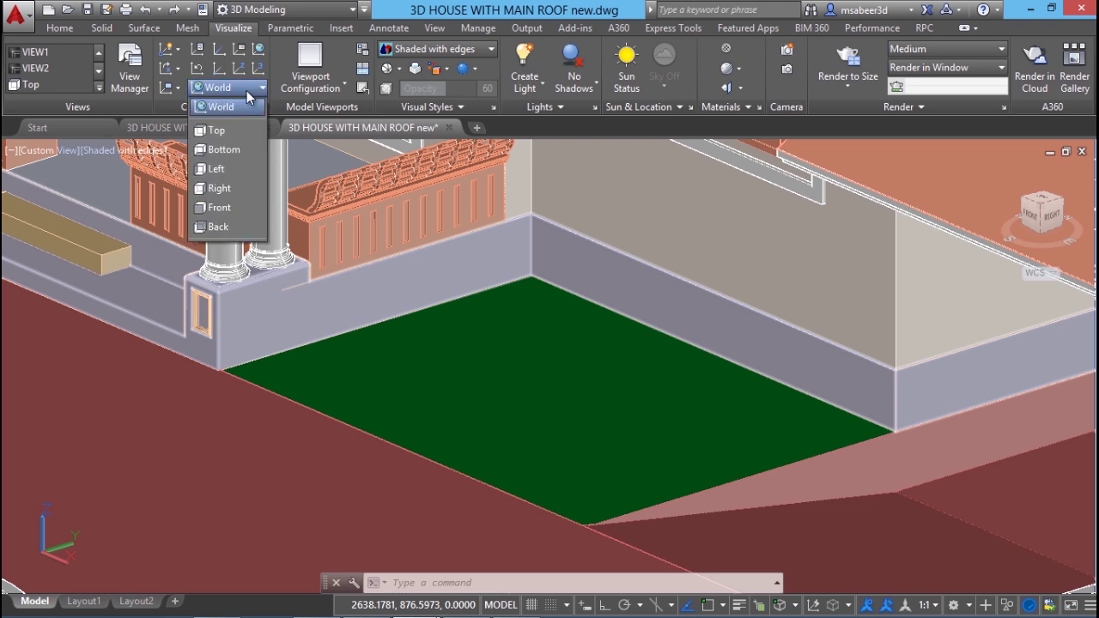
pyautogui.click(220, 188)
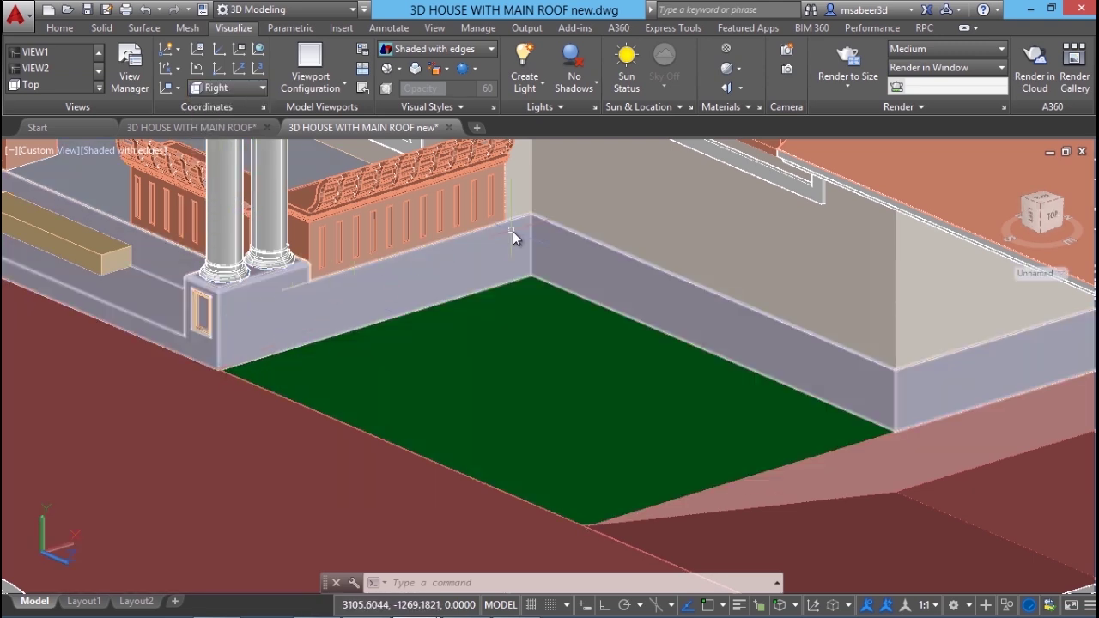
pyautogui.click(60, 28)
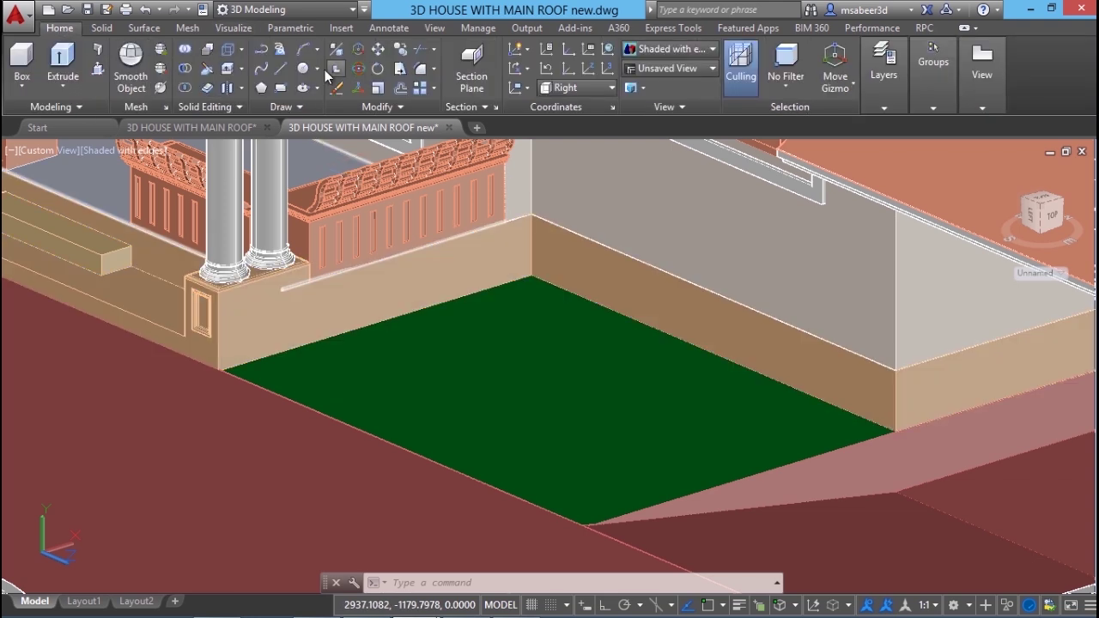
pyautogui.click(264, 53)
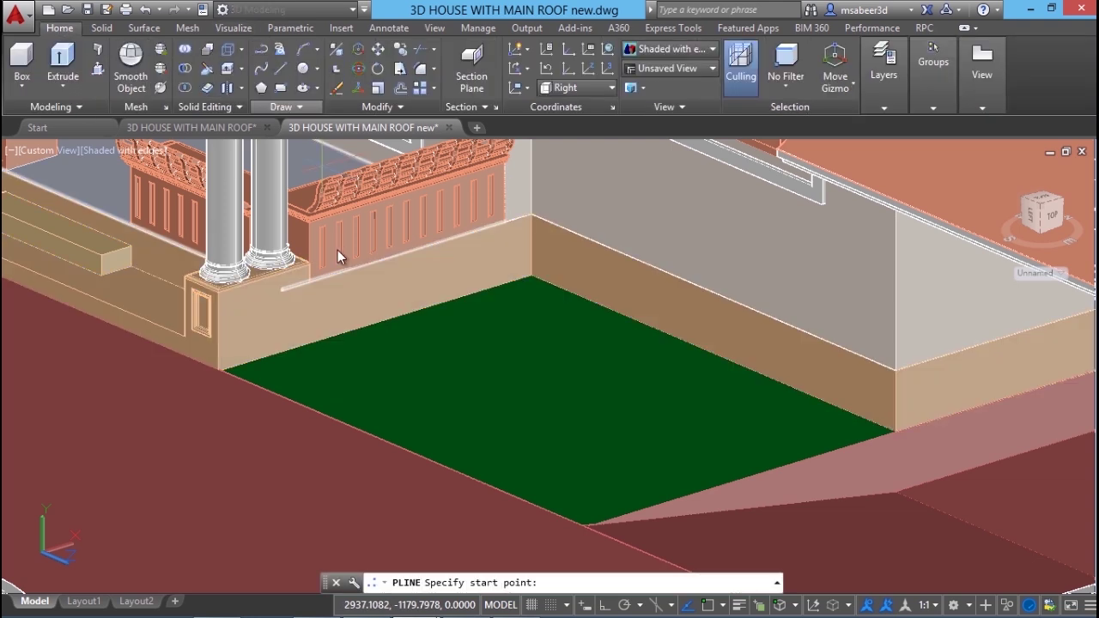
pyautogui.click(216, 371)
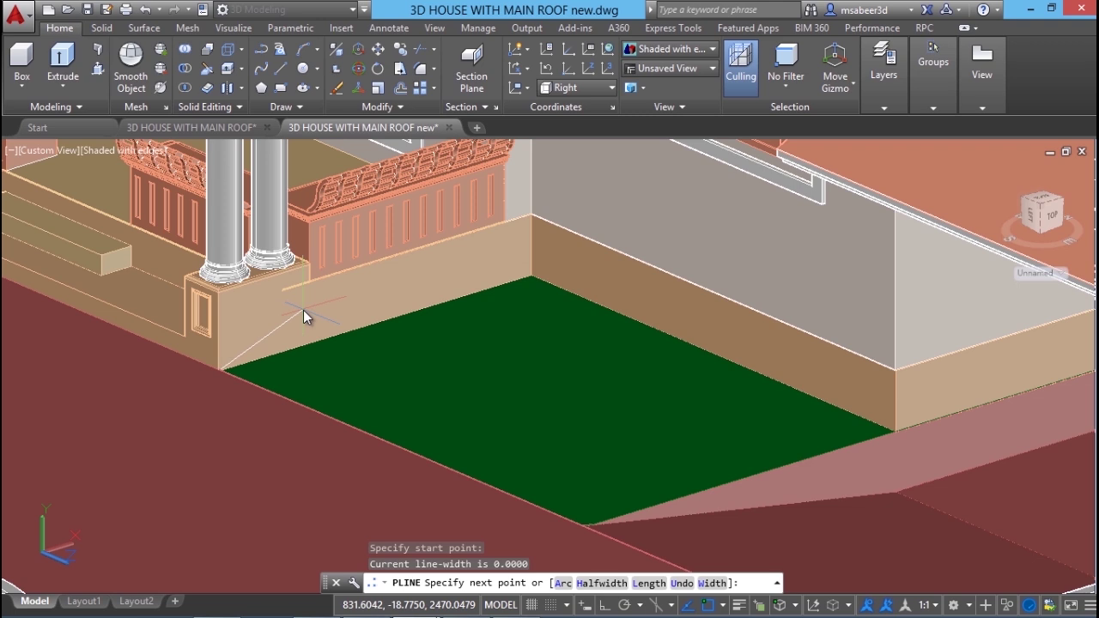
pyautogui.rightClick(303, 311)
pyautogui.click(348, 380)
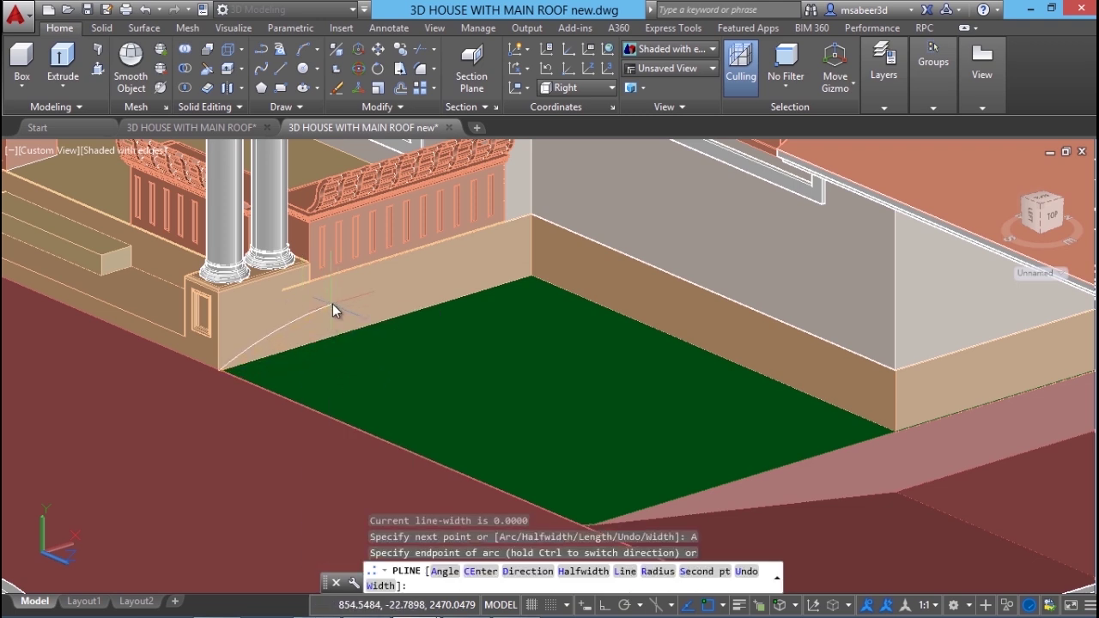
pyautogui.scroll(3, 331, 306)
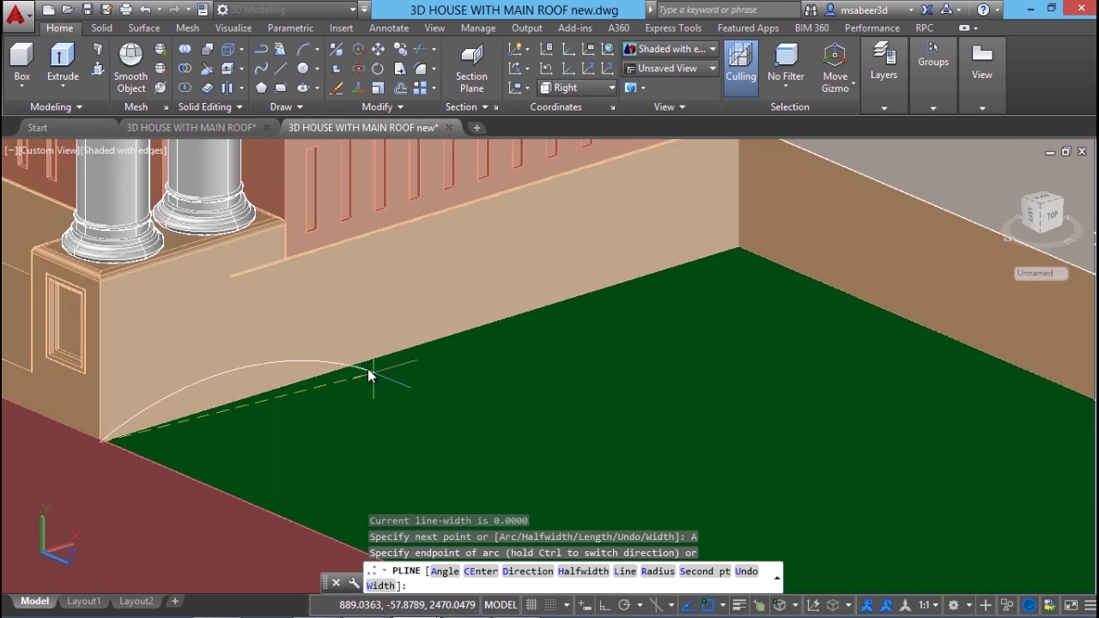
pyautogui.rightClick(277, 285)
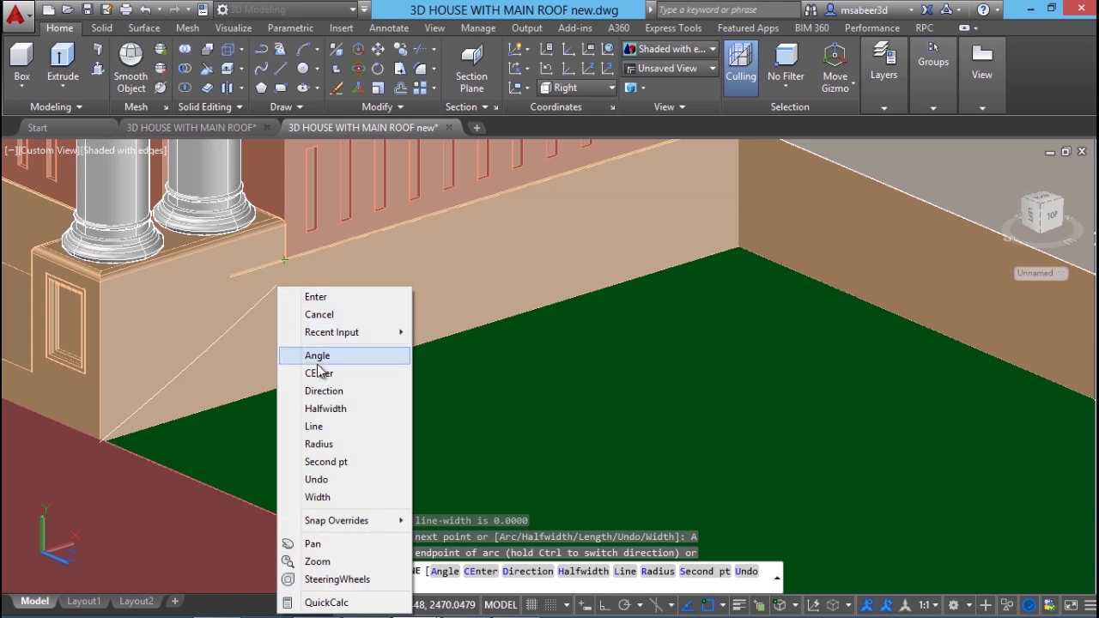
pyautogui.click(326, 462)
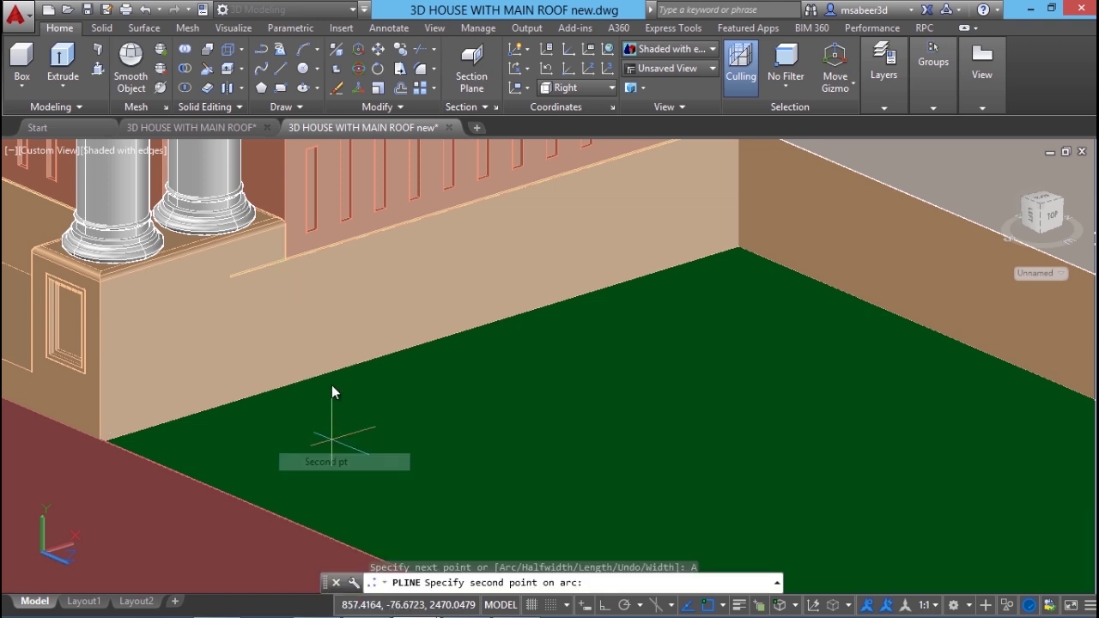
pyautogui.click(330, 323)
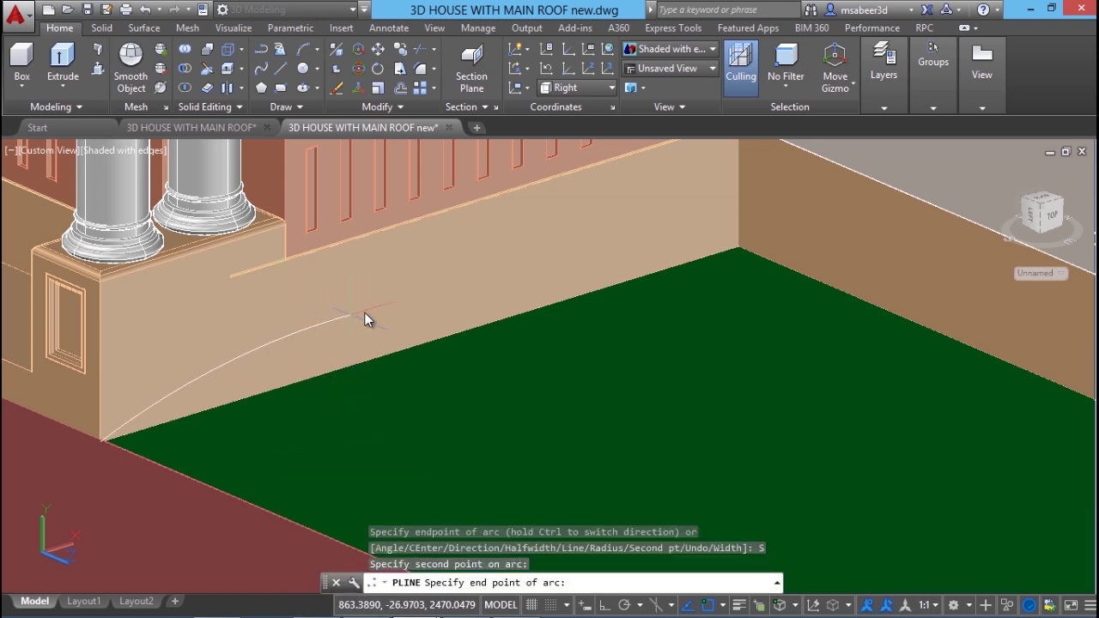
pyautogui.click(420, 291)
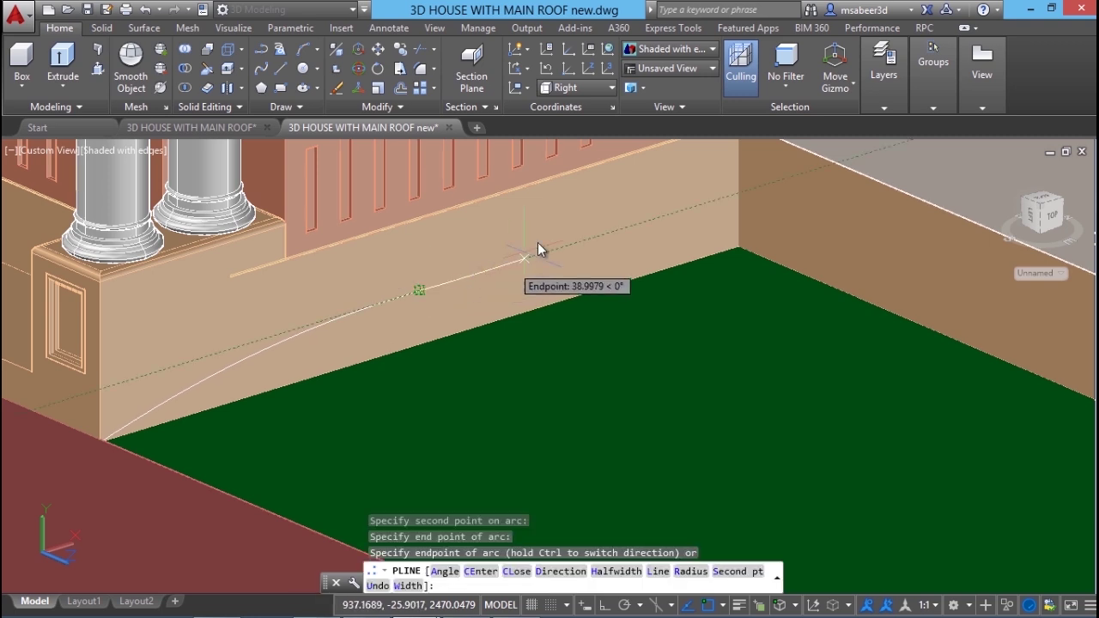
# Step: Continue the polyline with two more arcs up to the top inner corner of the plinth wall and finish it
pyautogui.click(570, 217)
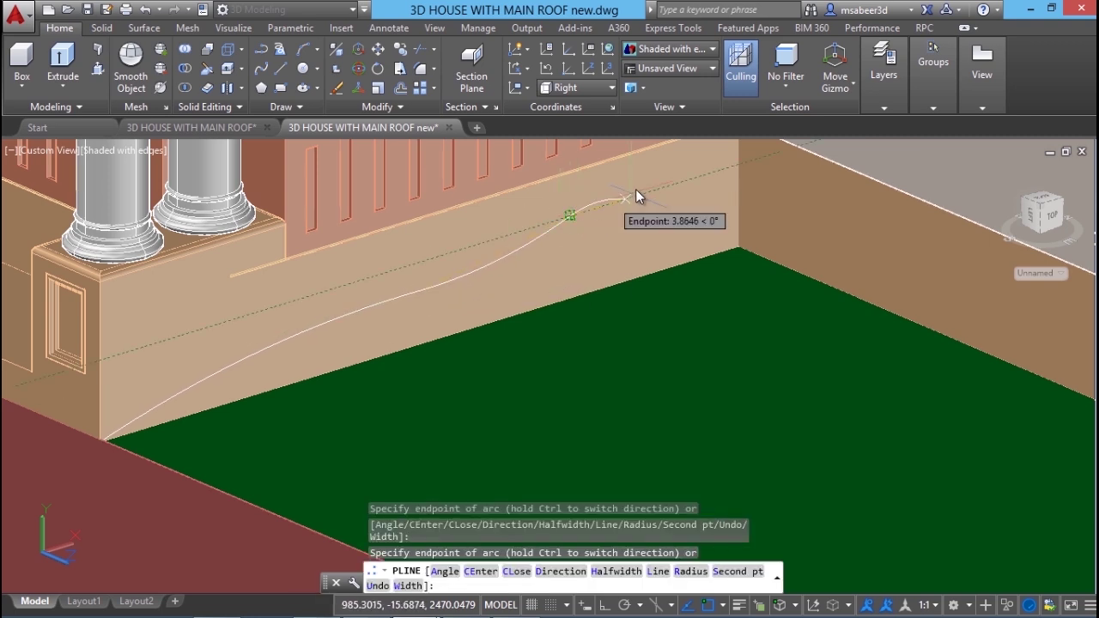
pyautogui.scroll(3, 646, 208)
pyautogui.scroll(-3, 645, 207)
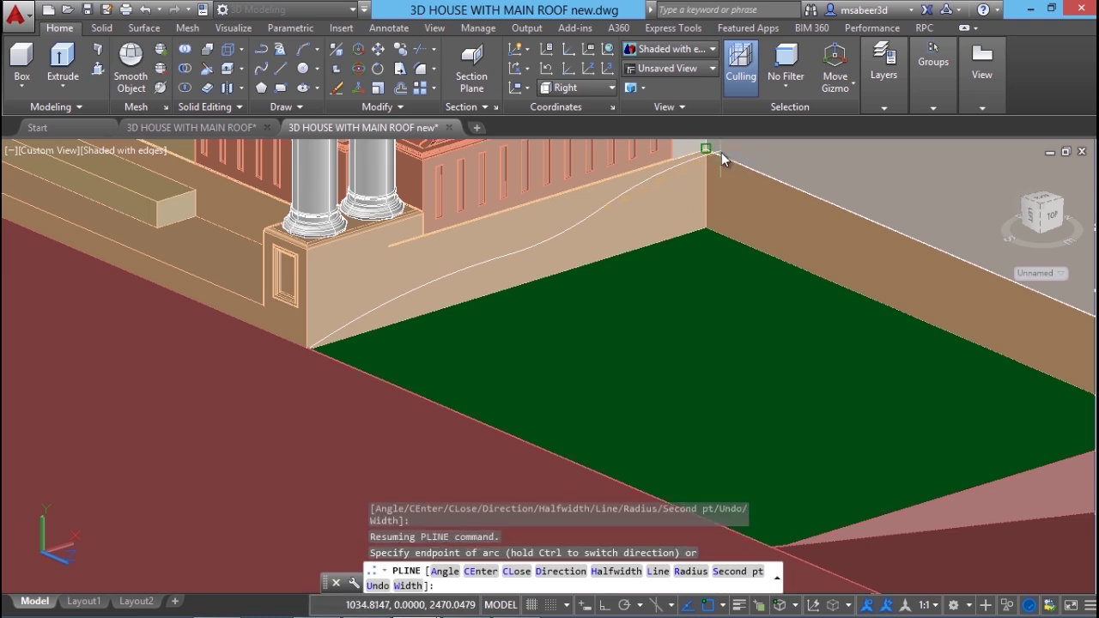
pyautogui.click(722, 154)
pyautogui.press('Return')
# Step: Try stretching the midpoint of the wavy polyline's middle arc downward, and undo the grip edit
pyautogui.click(552, 252)
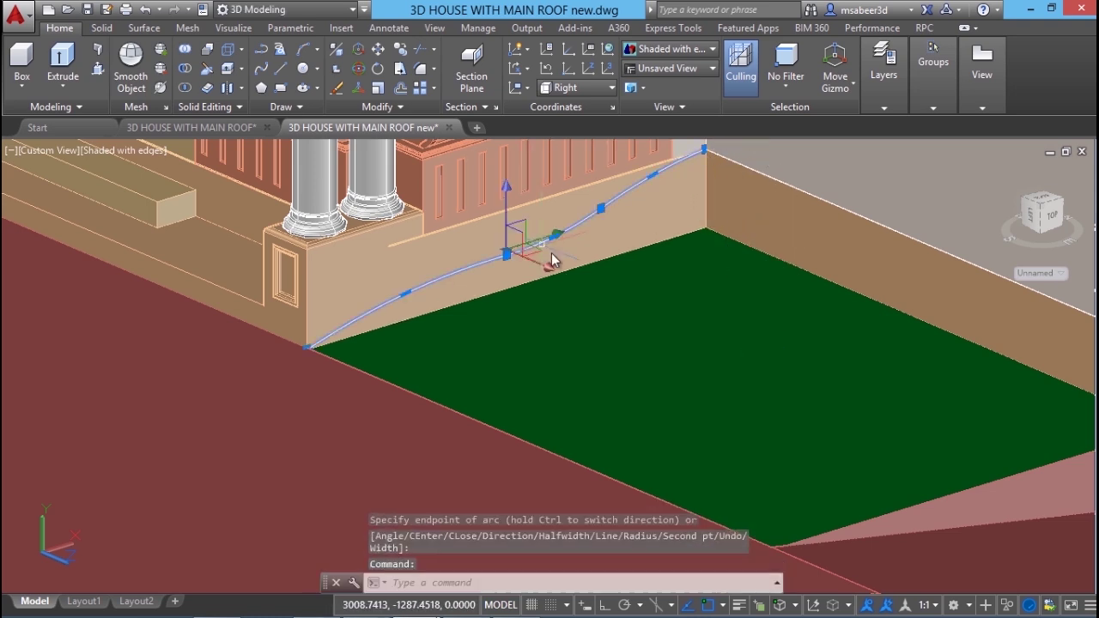
pyautogui.scroll(3, 575, 235)
pyautogui.rightClick(511, 259)
pyautogui.click(519, 265)
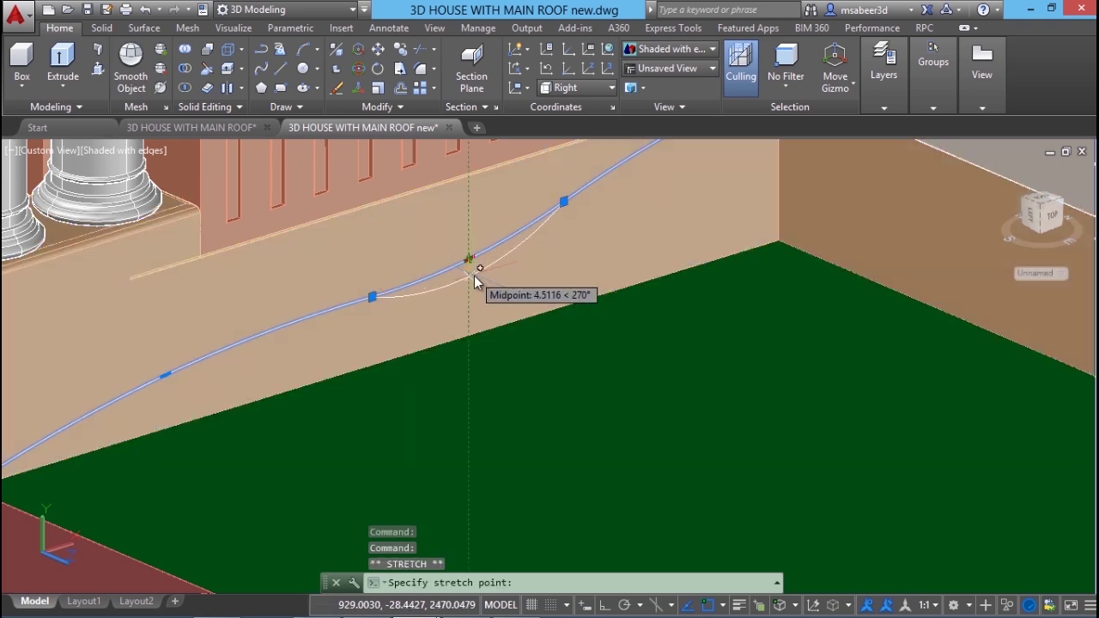
pyautogui.click(473, 284)
pyautogui.click(372, 297)
pyautogui.press('Escape')
pyautogui.scroll(-5, 570, 300)
pyautogui.hotkey('ctrl', 'z')
pyautogui.press('Escape')
pyautogui.scroll(4, 498, 280)
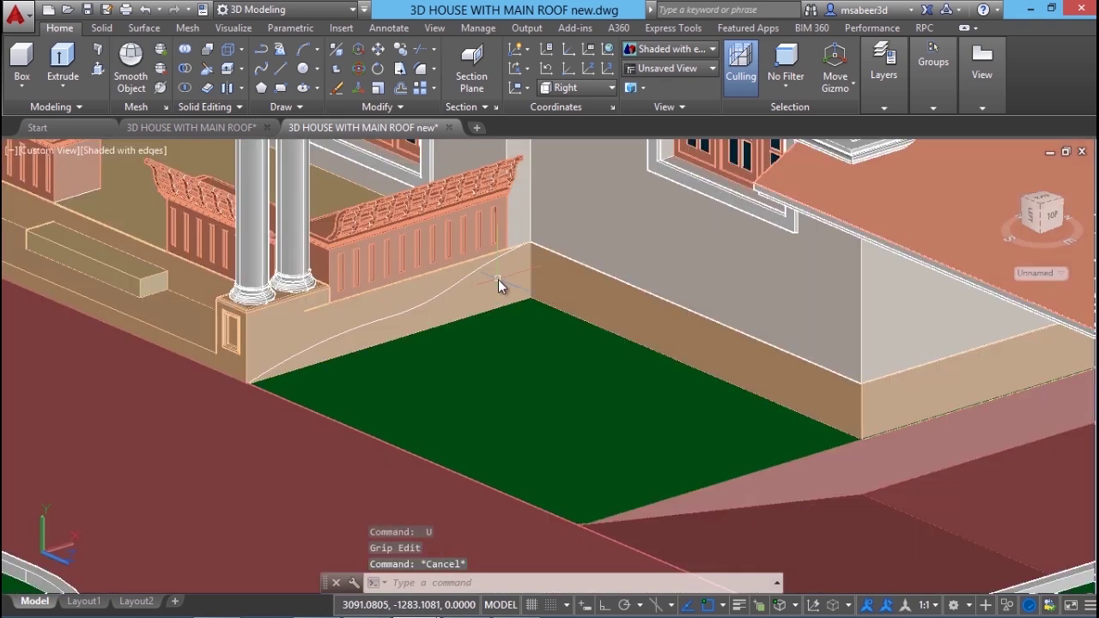
# Step: Draw a straight polyline along the lawn's edge beside the ramp, from the front lawn corner to the house plinth's base corner
pyautogui.scroll(-2, 311, 254)
pyautogui.press('Escape')
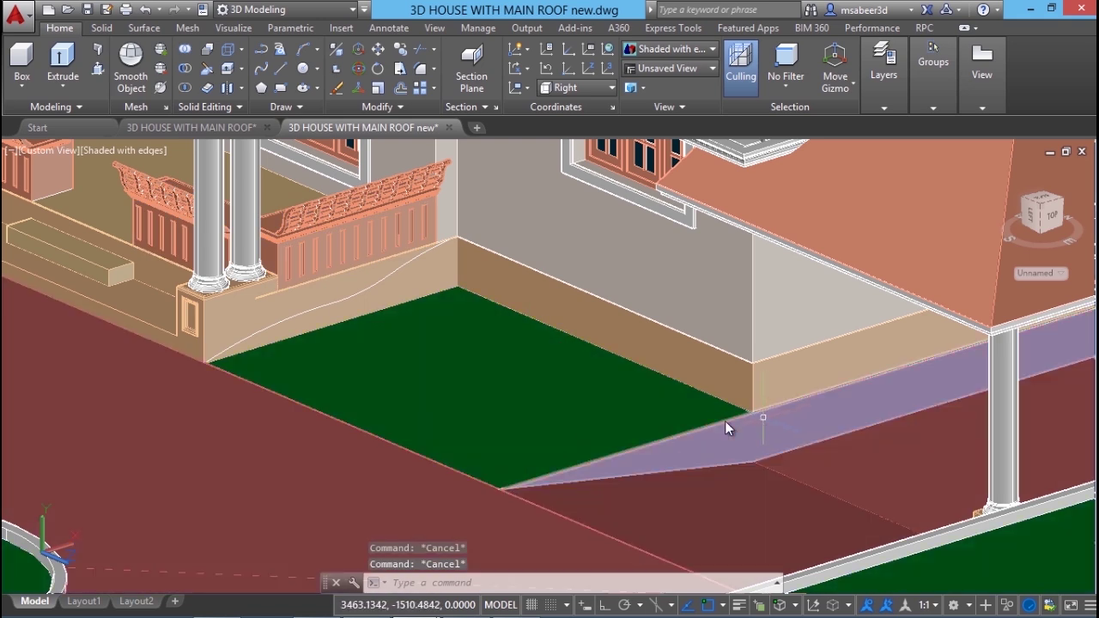
pyautogui.click(261, 49)
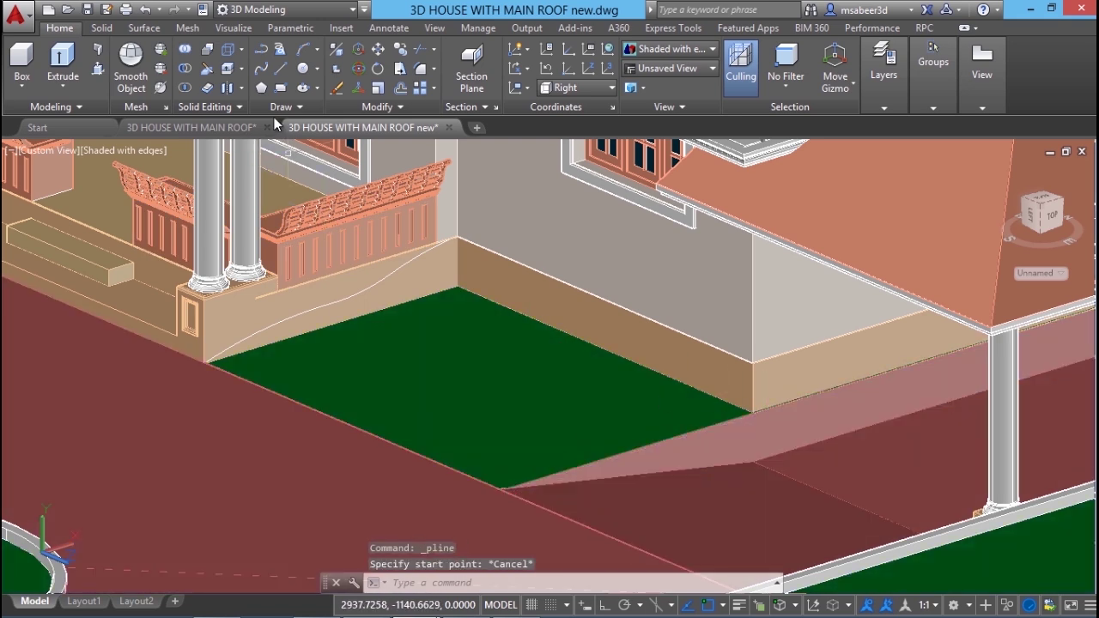
pyautogui.click(526, 483)
pyautogui.click(768, 409)
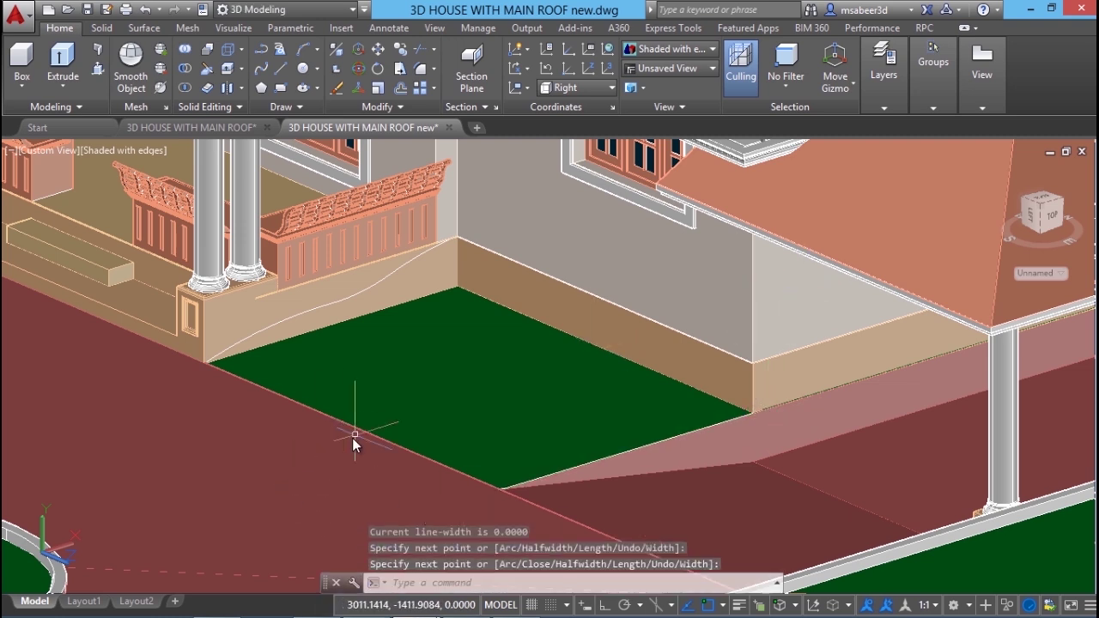
# Step: Set the UCS to Front and start a polyline in arc mode at the top inner corner where the plinth walls meet
pyautogui.click(250, 25)
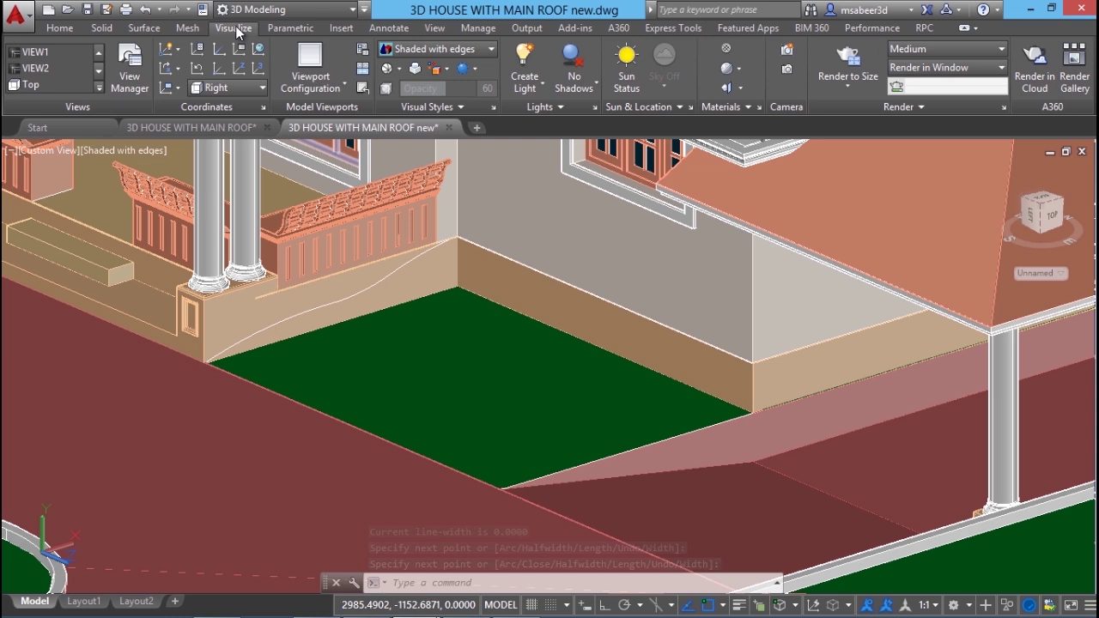
pyautogui.click(232, 87)
pyautogui.click(219, 211)
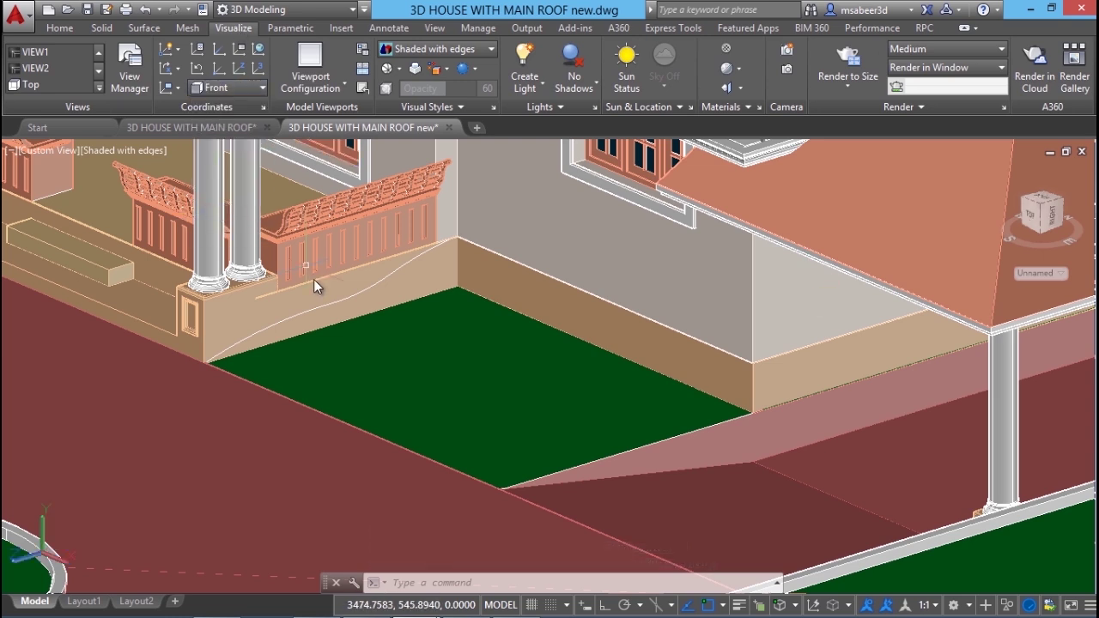
pyautogui.click(62, 28)
pyautogui.click(263, 50)
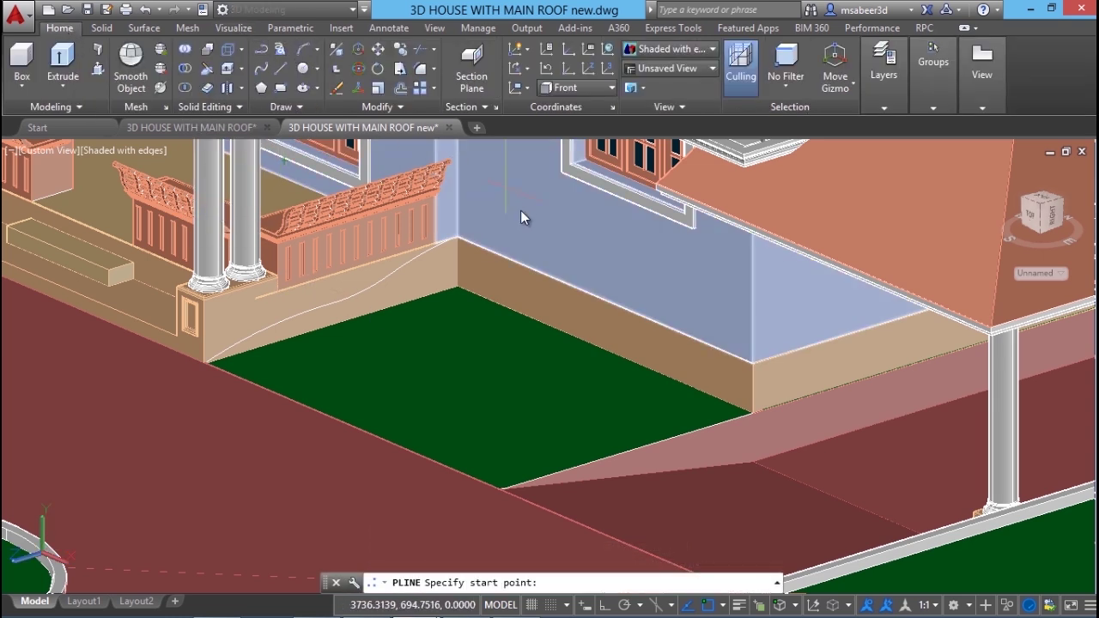
pyautogui.scroll(4, 492, 230)
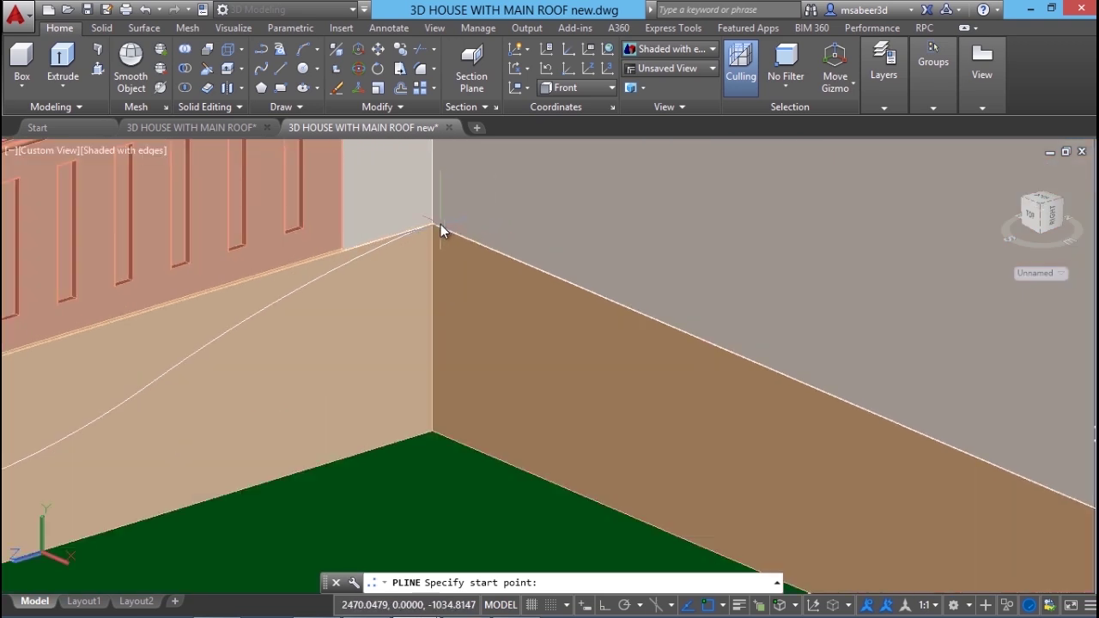
pyautogui.click(440, 225)
pyautogui.scroll(-4, 486, 261)
pyautogui.rightClick(537, 302)
pyautogui.click(569, 372)
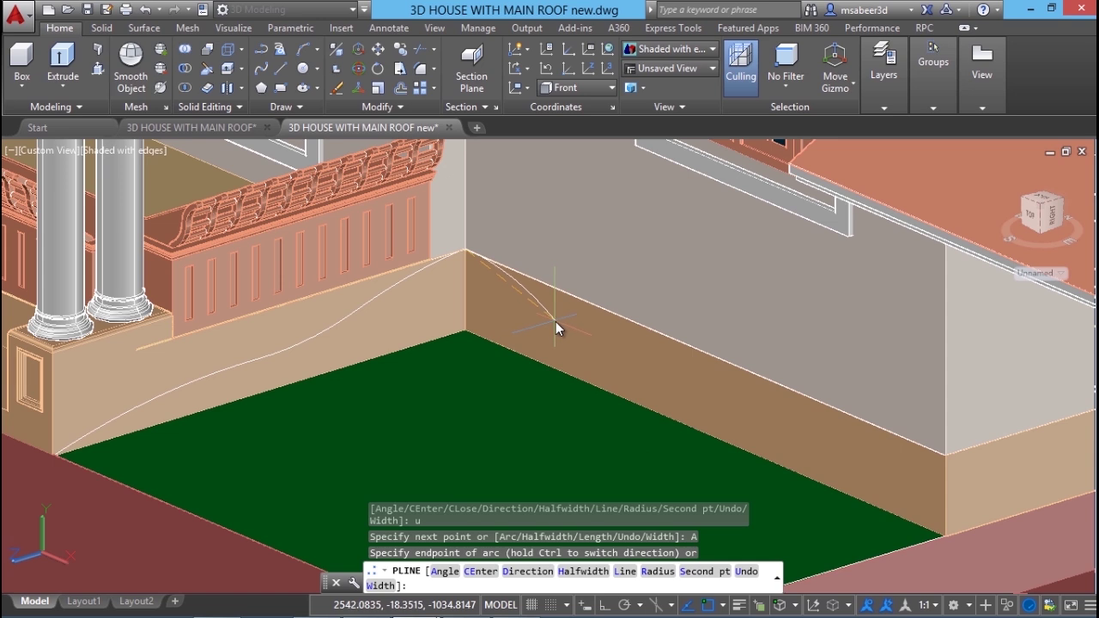
# Step: Continue the polyline with three arcs down the house plinth's face to its base corner beside the ramp and finish it
pyautogui.click(555, 321)
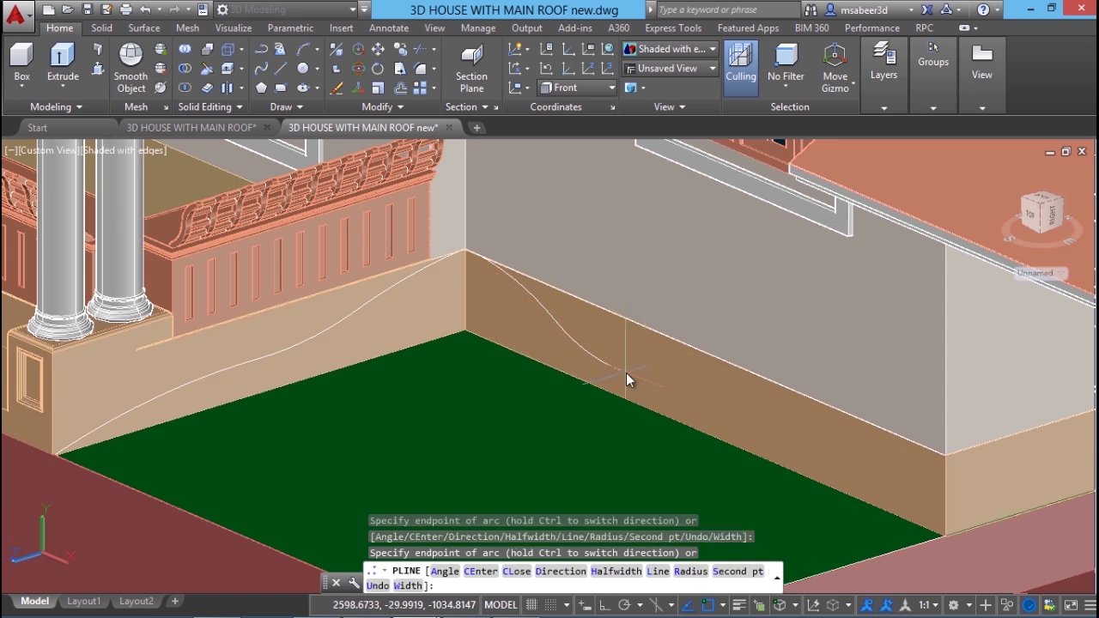
pyautogui.click(626, 372)
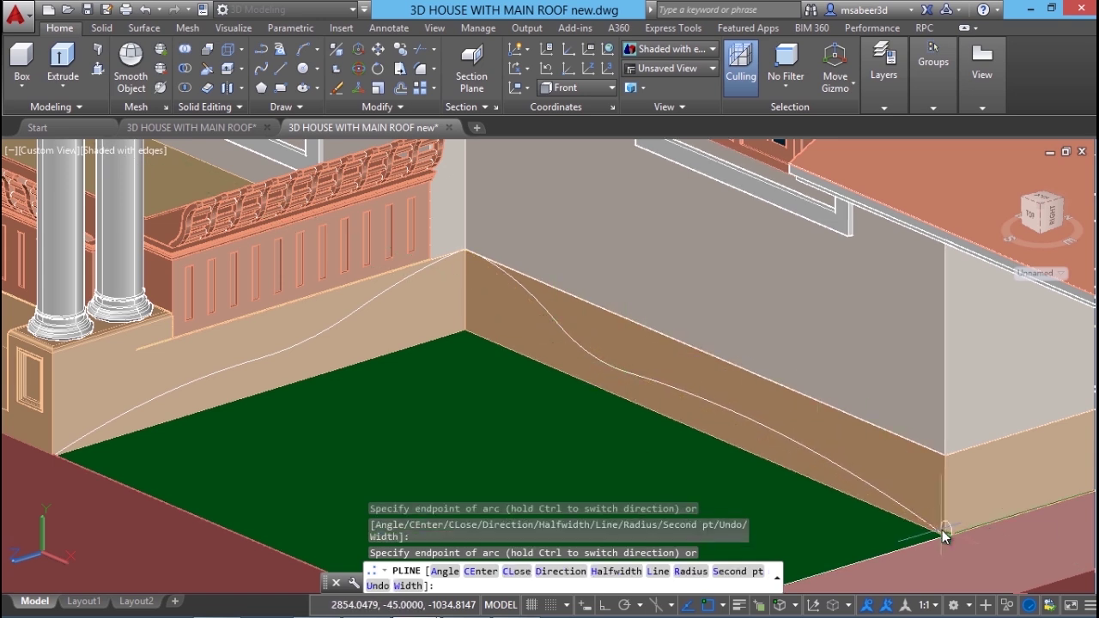
pyautogui.press('Escape')
pyautogui.press('Escape')
# Step: Draw a straight polyline along the lawn's front edge from the pillar plinth's base corner to the lawn corner at the ramp
pyautogui.scroll(-2, 730, 275)
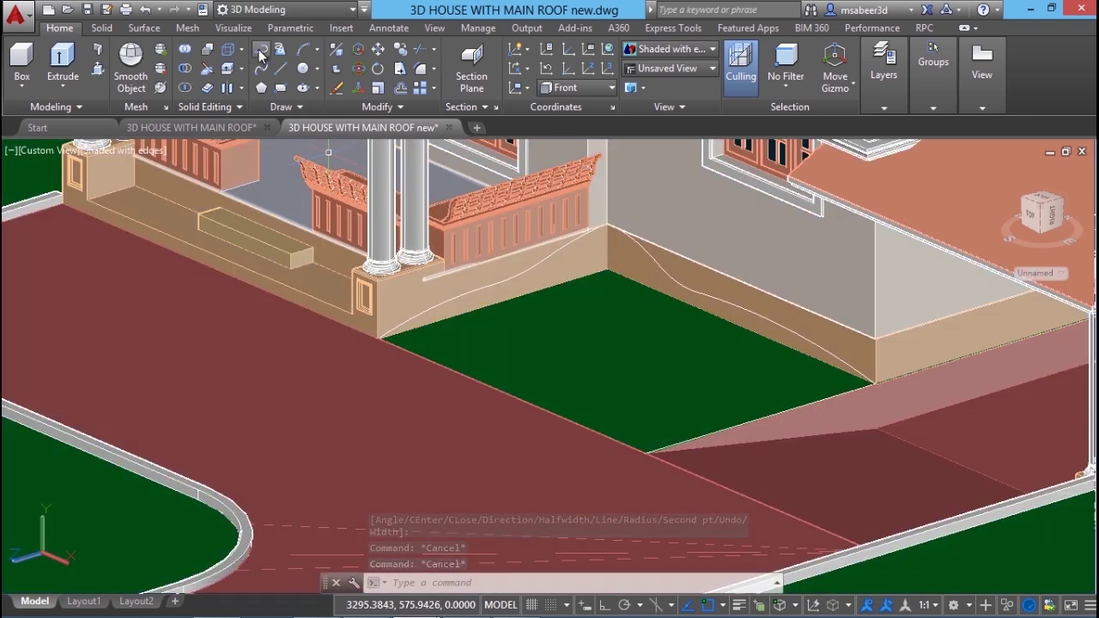
pyautogui.click(260, 52)
pyautogui.scroll(5, 391, 364)
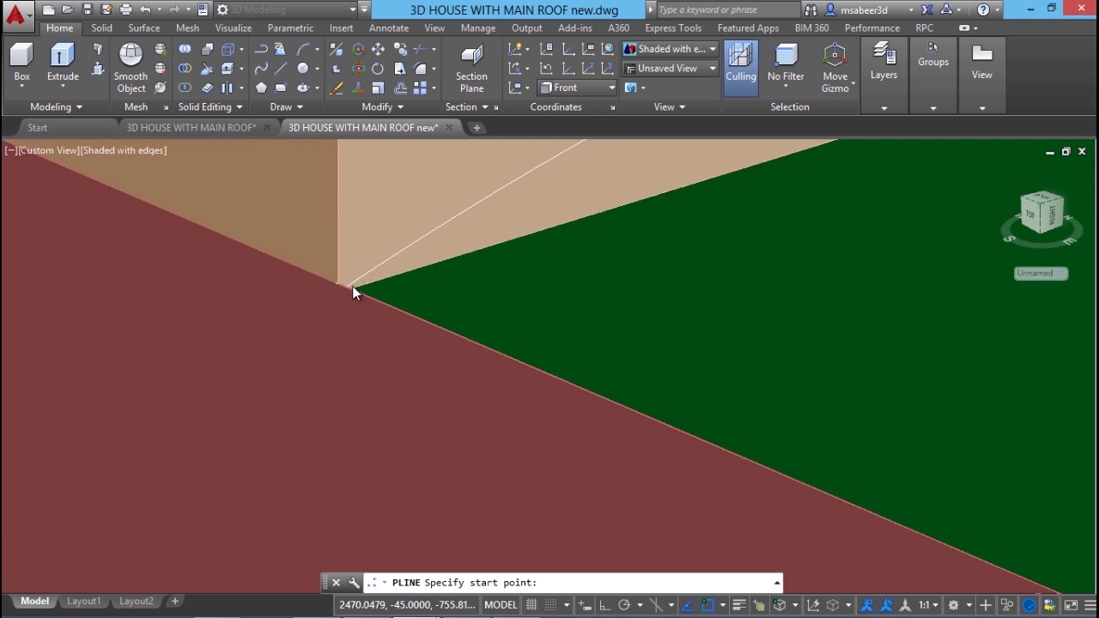
pyautogui.click(353, 284)
pyautogui.scroll(-4, 238, 287)
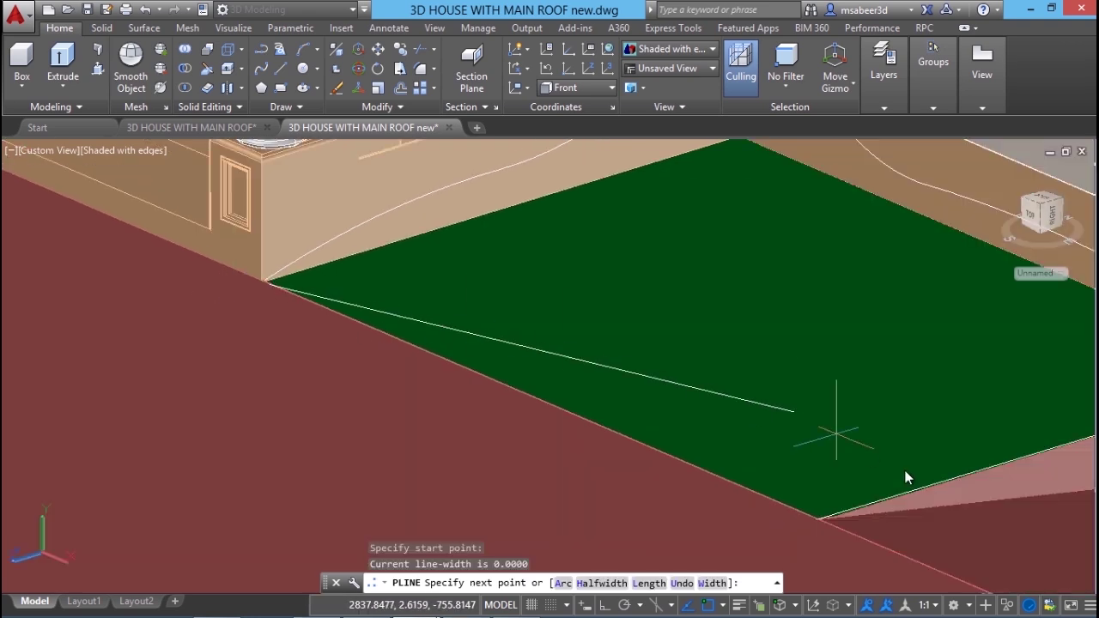
pyautogui.scroll(3, 842, 517)
pyautogui.click(829, 515)
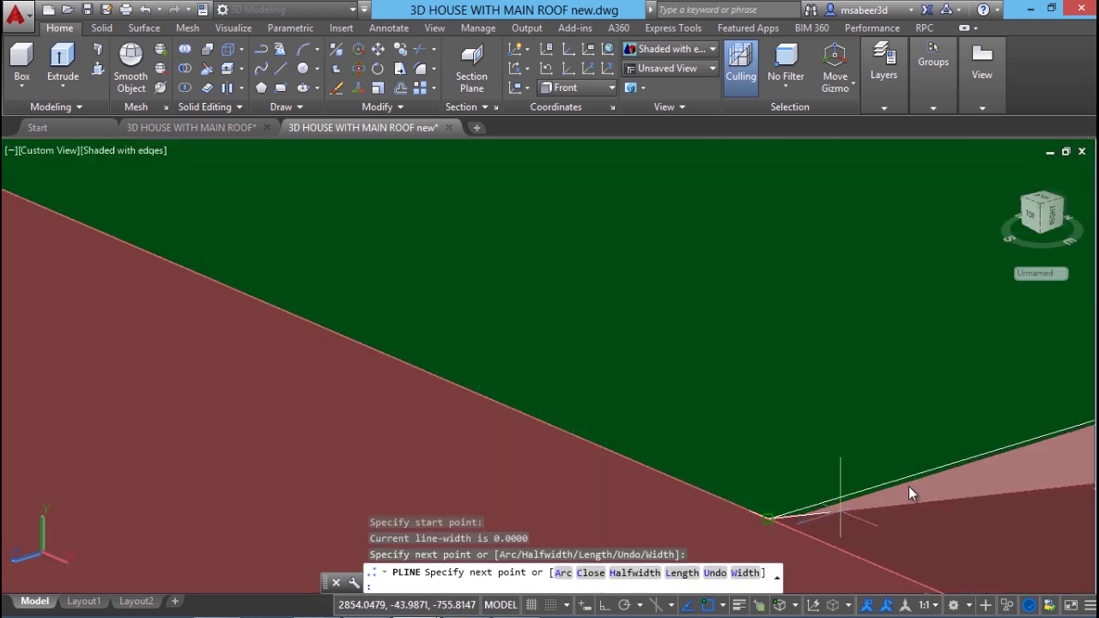
pyautogui.scroll(-5, 841, 514)
pyautogui.keyDown('shift'); pyautogui.moveTo(658, 422); pyautogui.dragTo(549, 442, button='middle'); pyautogui.keyUp('shift')
pyautogui.scroll(2, 550, 386)
pyautogui.press('Return')
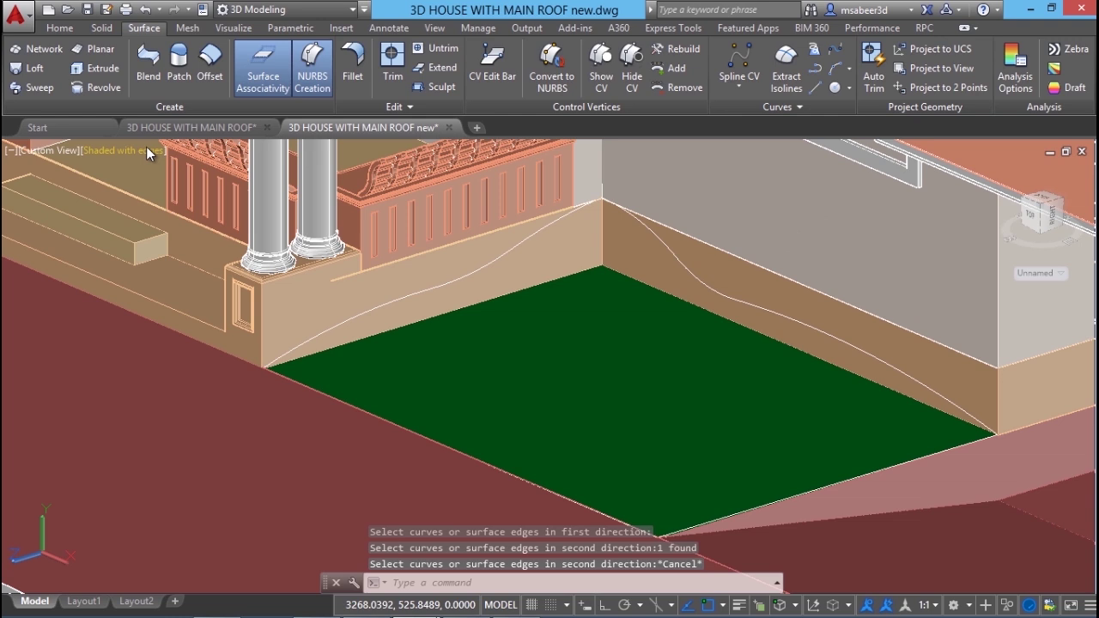
# Step: In 2D Wireframe, create a network surface using the porch-side curve and ramp-side line first, the house-side curve and front line second
pyautogui.click(146, 149)
pyautogui.click(193, 186)
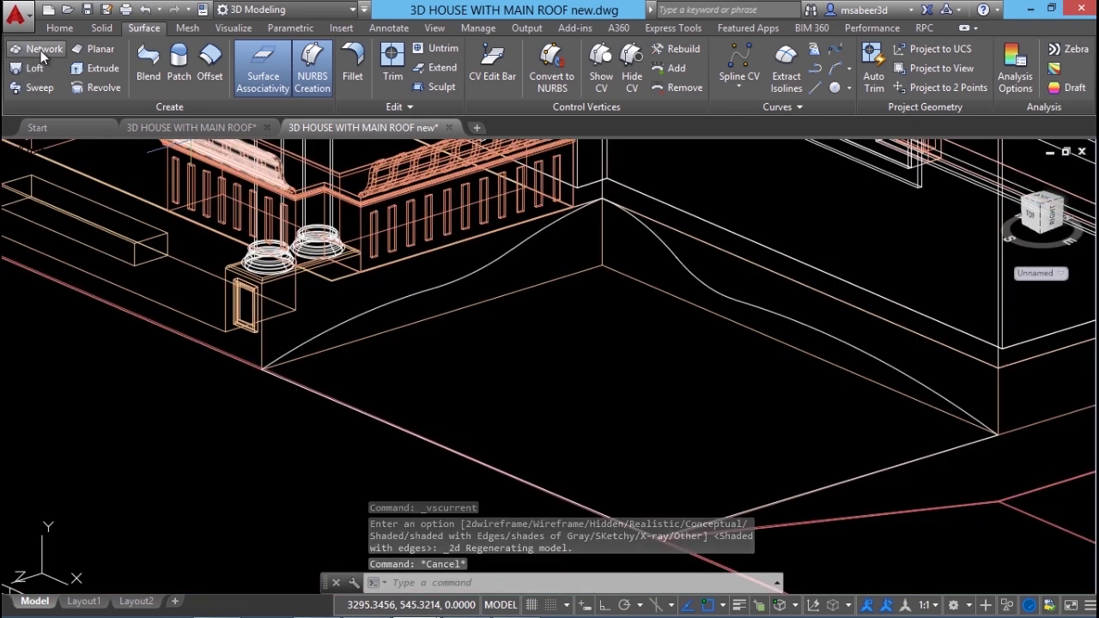
pyautogui.click(41, 50)
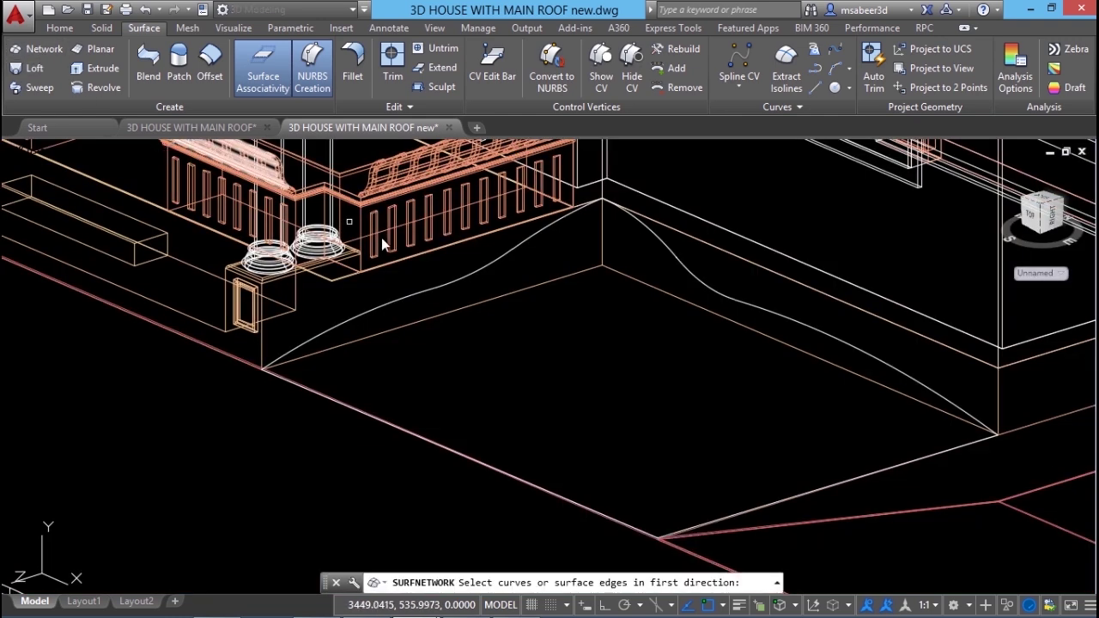
pyautogui.click(483, 268)
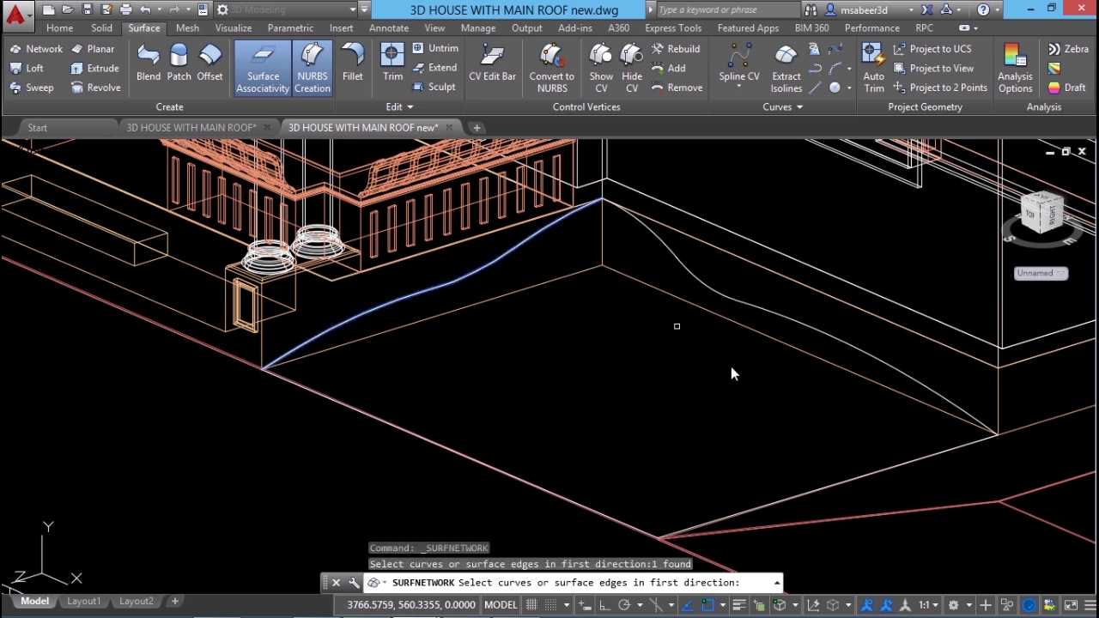
pyautogui.click(832, 486)
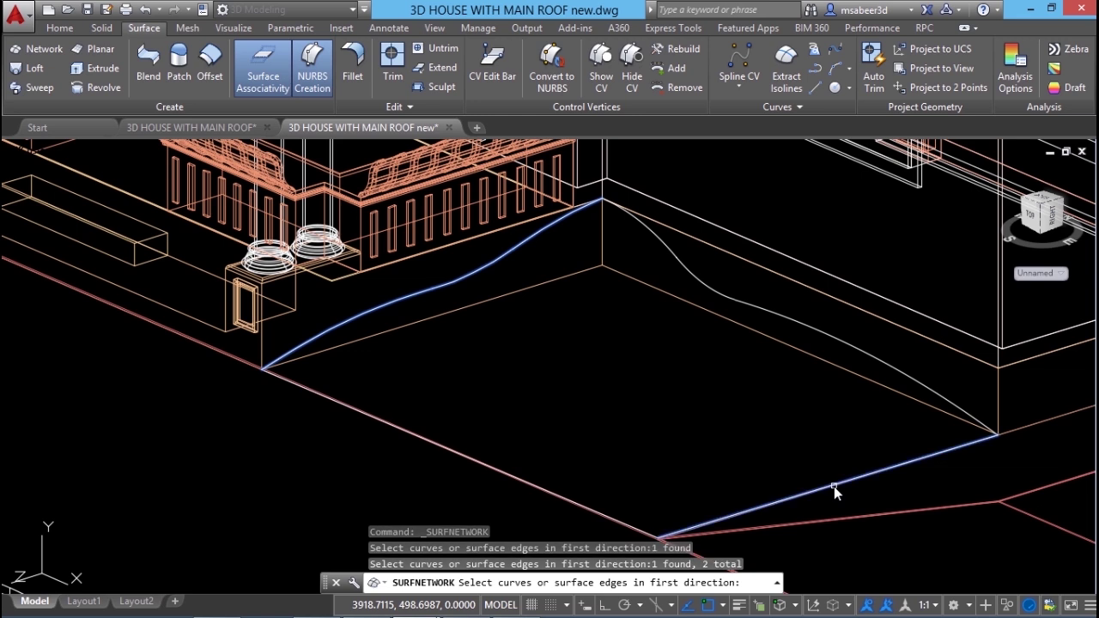
pyautogui.press('Return')
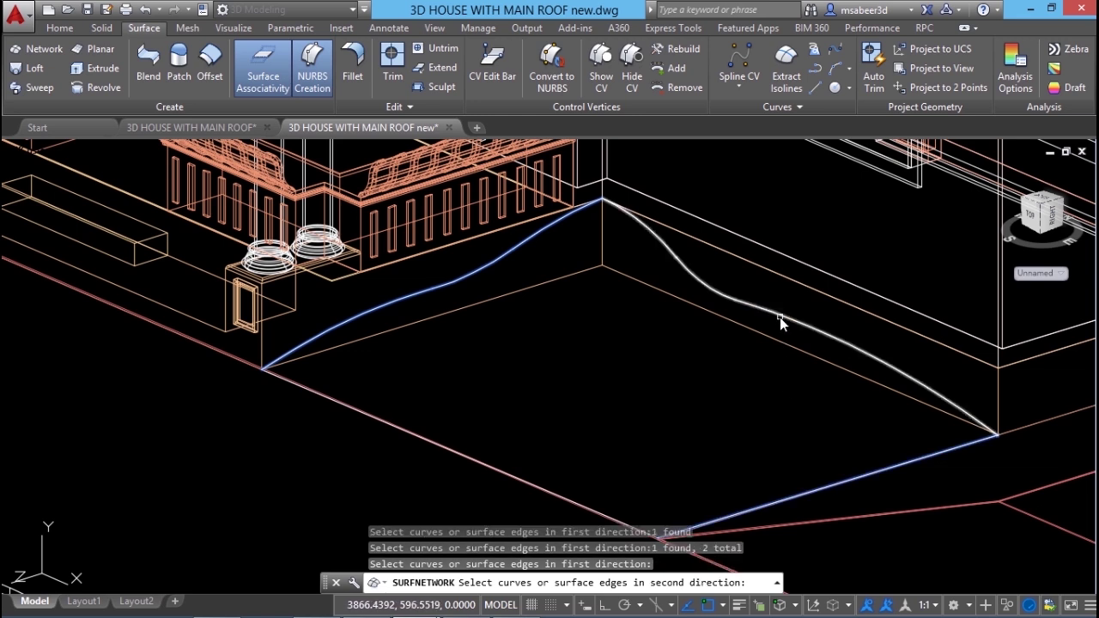
pyautogui.click(779, 315)
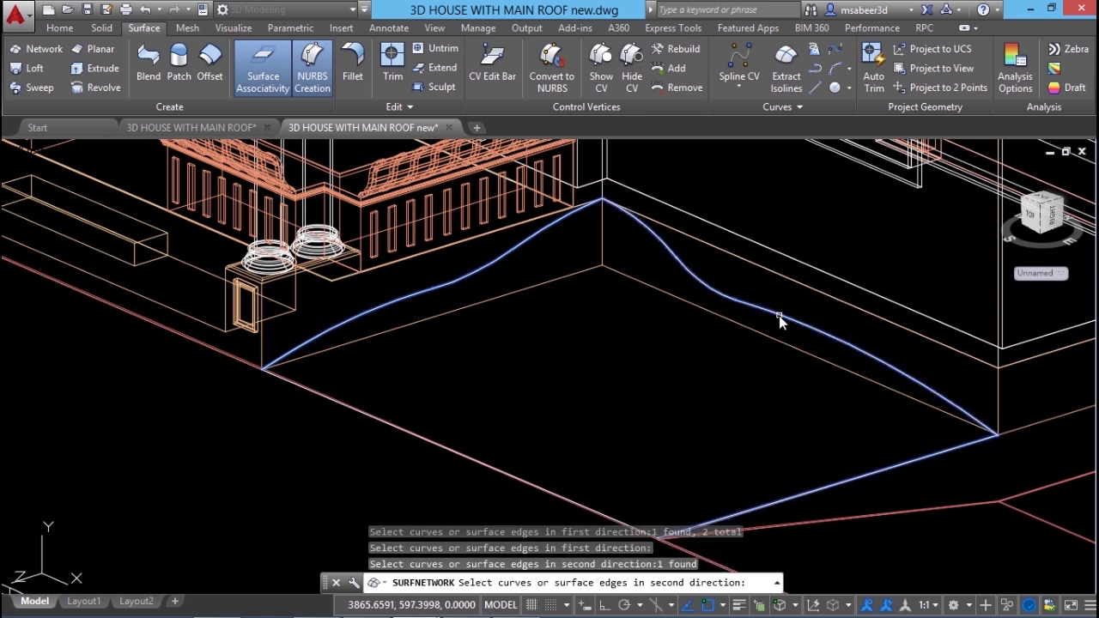
pyautogui.click(498, 469)
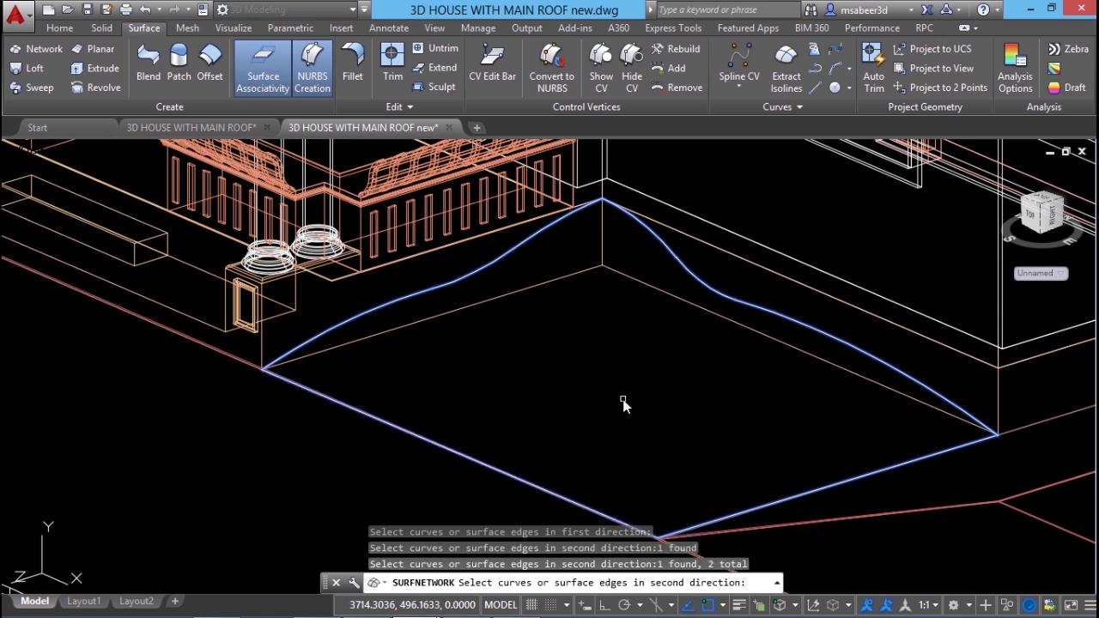
pyautogui.press('Return')
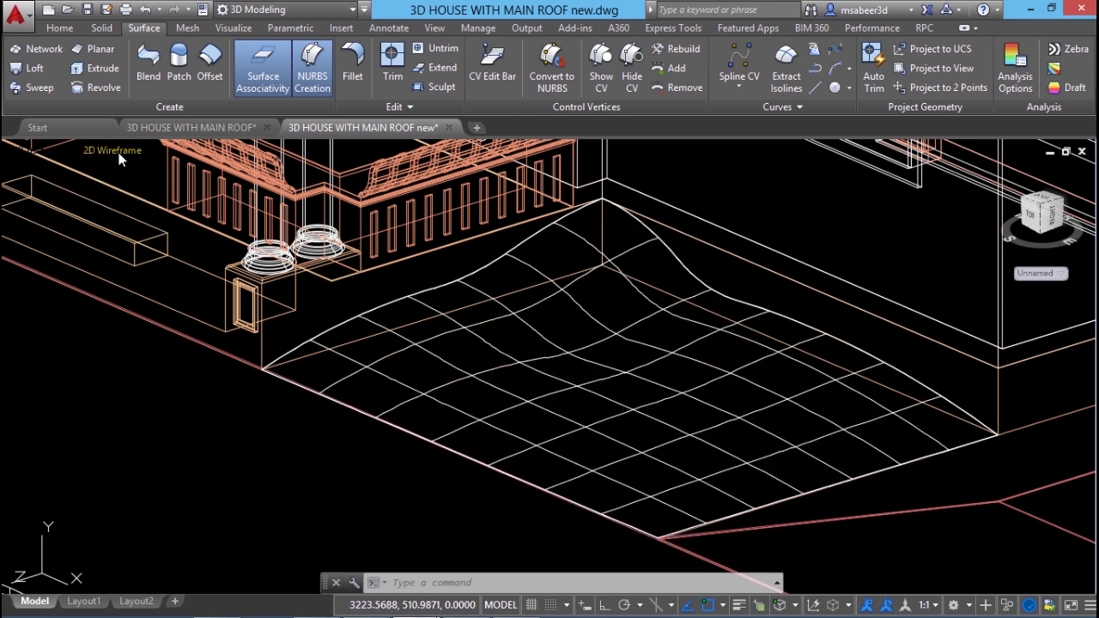
# Step: Set the visual style to Realistic and inspect the mound surface beside the porch
pyautogui.click(113, 150)
pyautogui.click(182, 245)
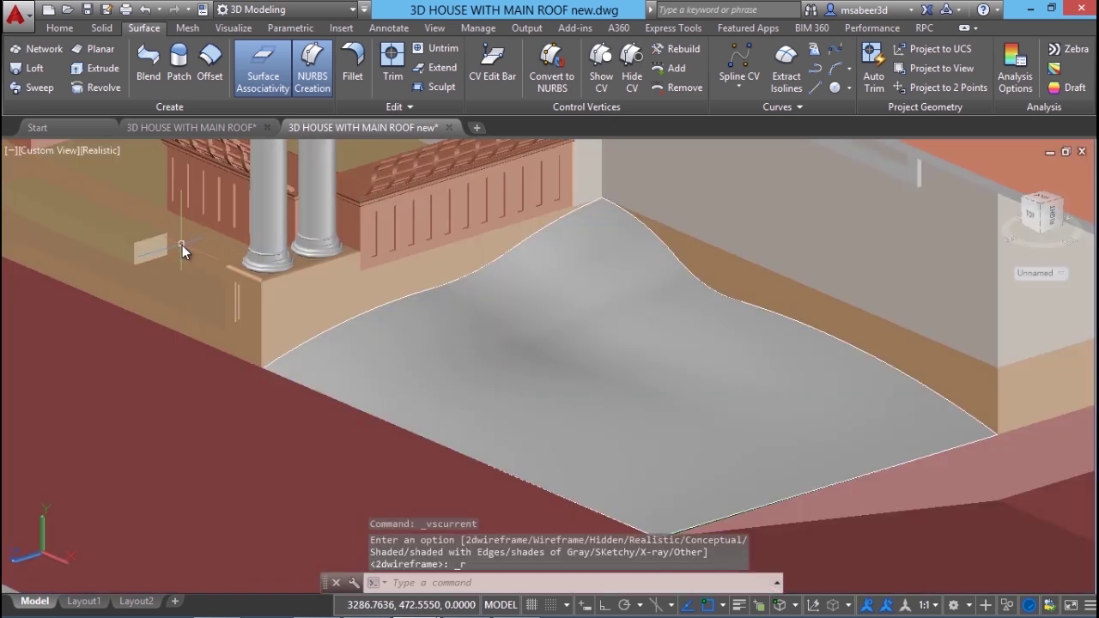
pyautogui.scroll(-5, 624, 371)
pyautogui.scroll(5, 677, 394)
pyautogui.scroll(2, 677, 397)
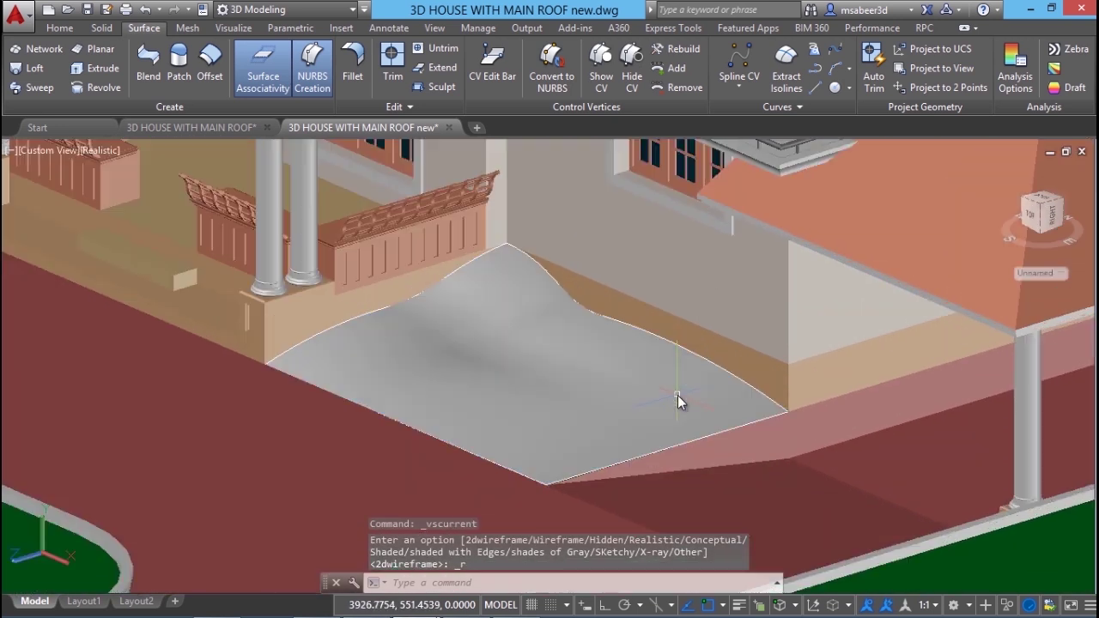
# Step: Assign the mound surface beside the porch to the green lawn layer and clear the selection
pyautogui.click(544, 396)
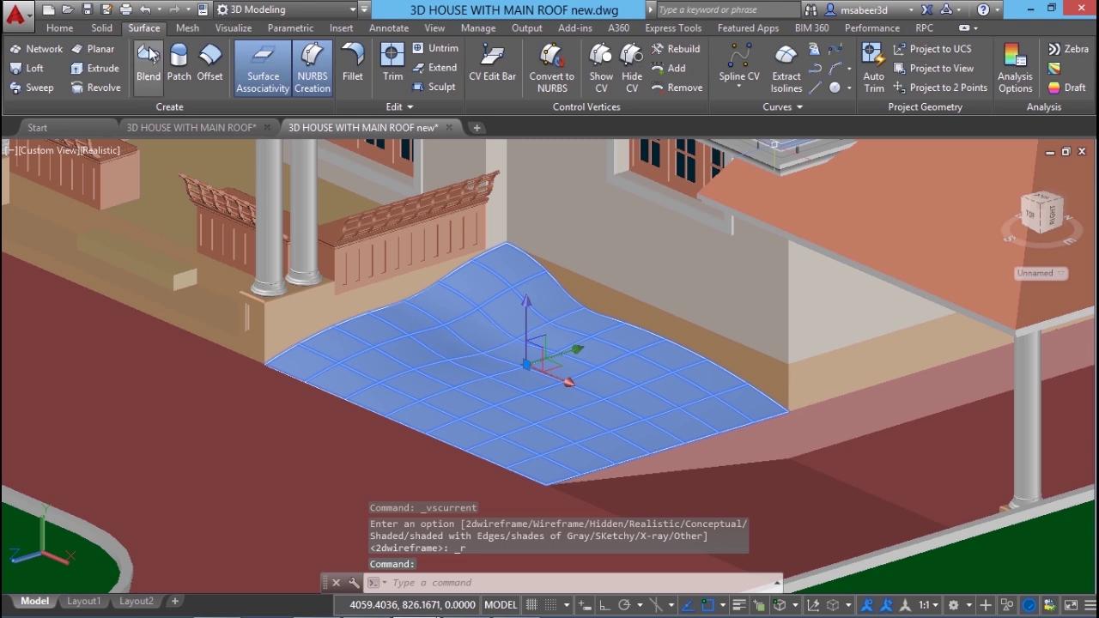
pyautogui.click(59, 28)
pyautogui.click(883, 75)
pyautogui.click(987, 195)
pyautogui.click(1010, 281)
pyautogui.press('Escape')
pyautogui.press('Escape')
pyautogui.press('Escape')
pyautogui.scroll(-2, 601, 386)
pyautogui.scroll(1, 588, 299)
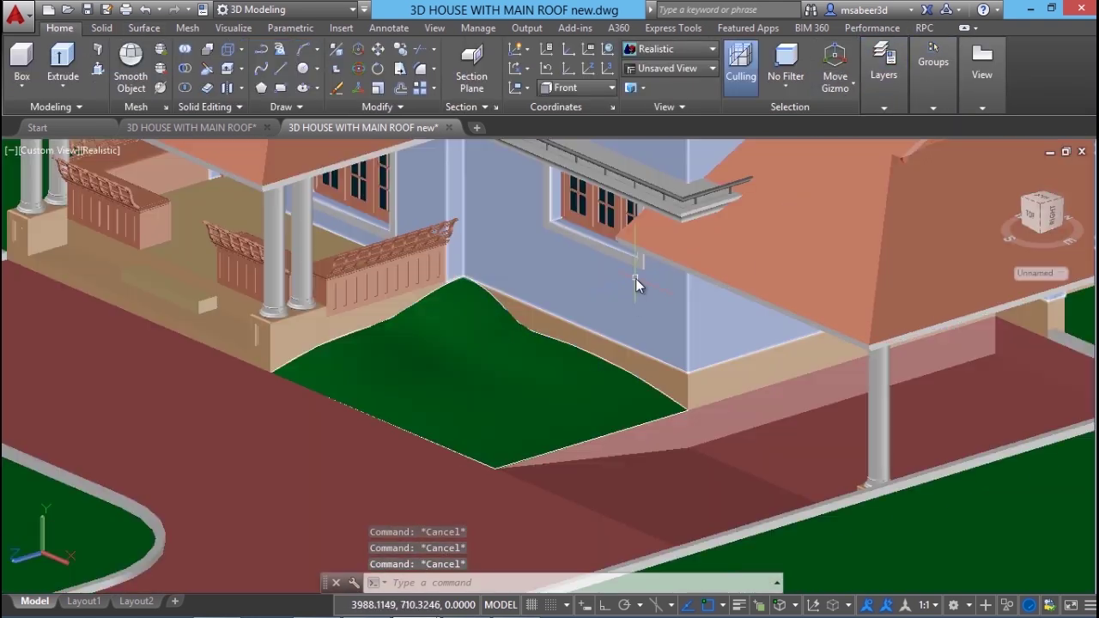
# Step: Examine the completed house, boundary wall and driveway planters from several angles in the 3D HOUSE WITH MAIN ROOF drawing
pyautogui.scroll(2, 646, 356)
pyautogui.click(403, 340)
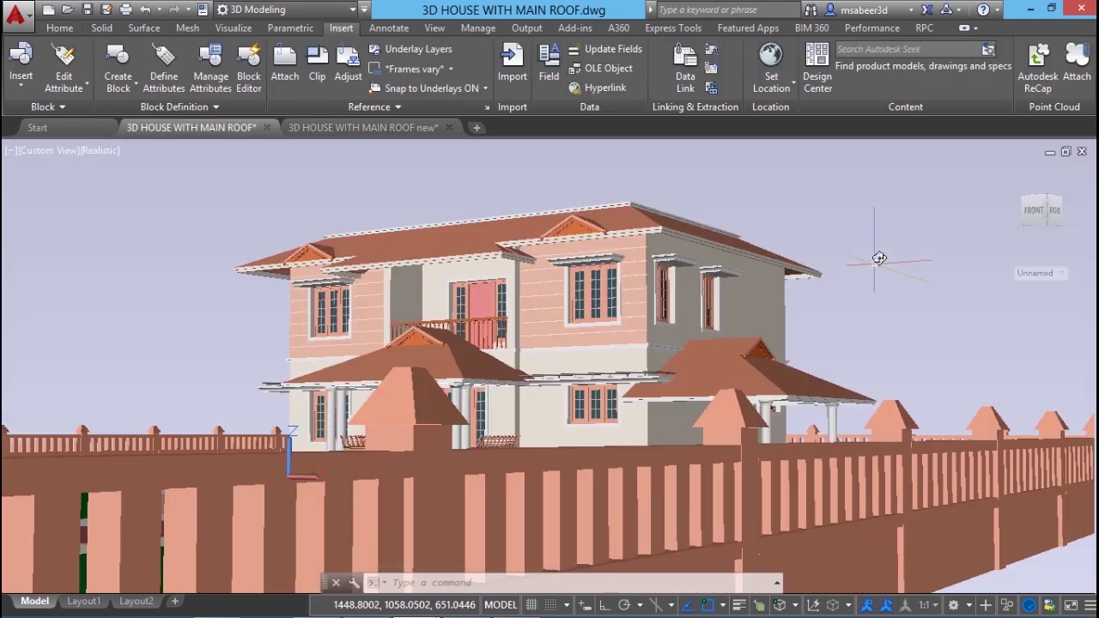
pyautogui.keyDown('shift'); pyautogui.moveTo(885, 244); pyautogui.dragTo(971, 297, button='middle'); pyautogui.keyUp('shift')
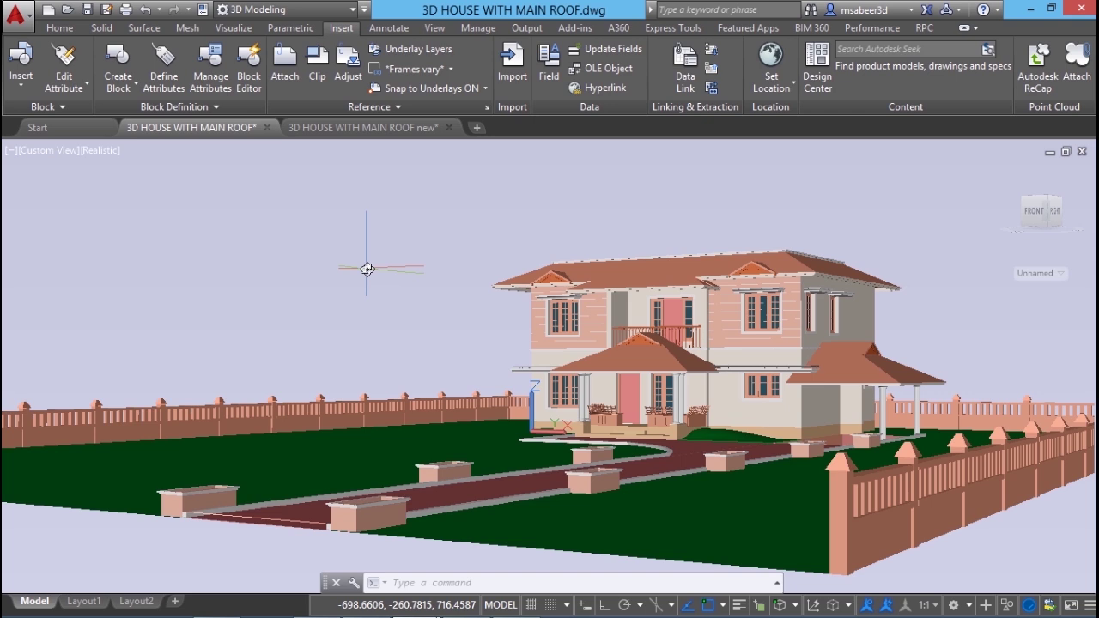
pyautogui.moveTo(355, 125)
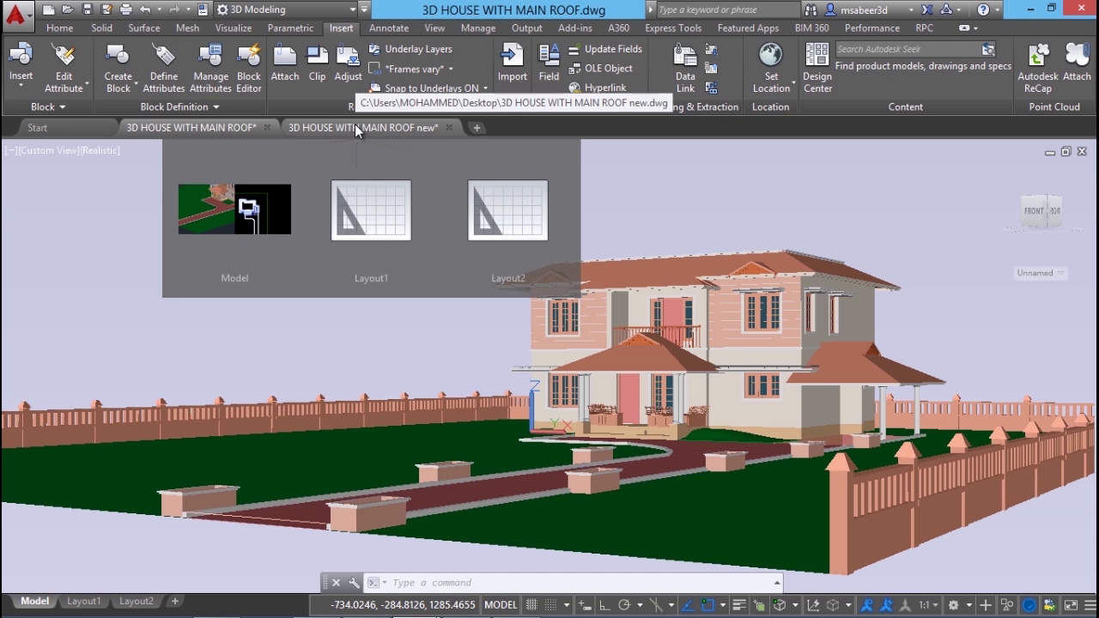
pyautogui.moveTo(234, 123)
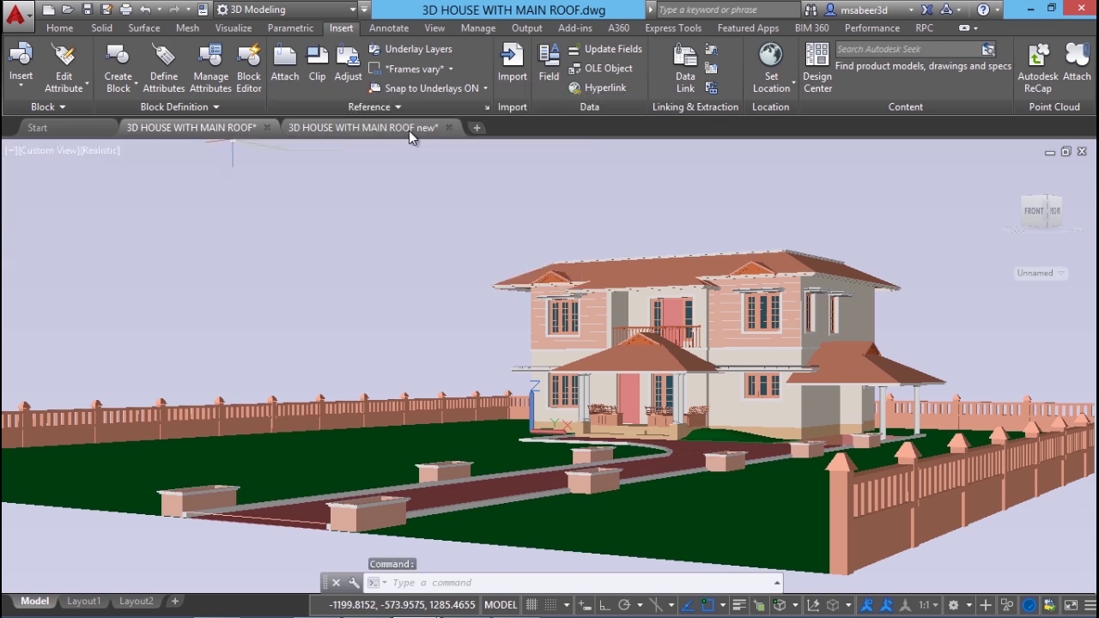
# Step: Return to the 3D HOUSE WITH MAIN ROOF new drawing and start inserting a block, checking the available block names
pyautogui.click(345, 129)
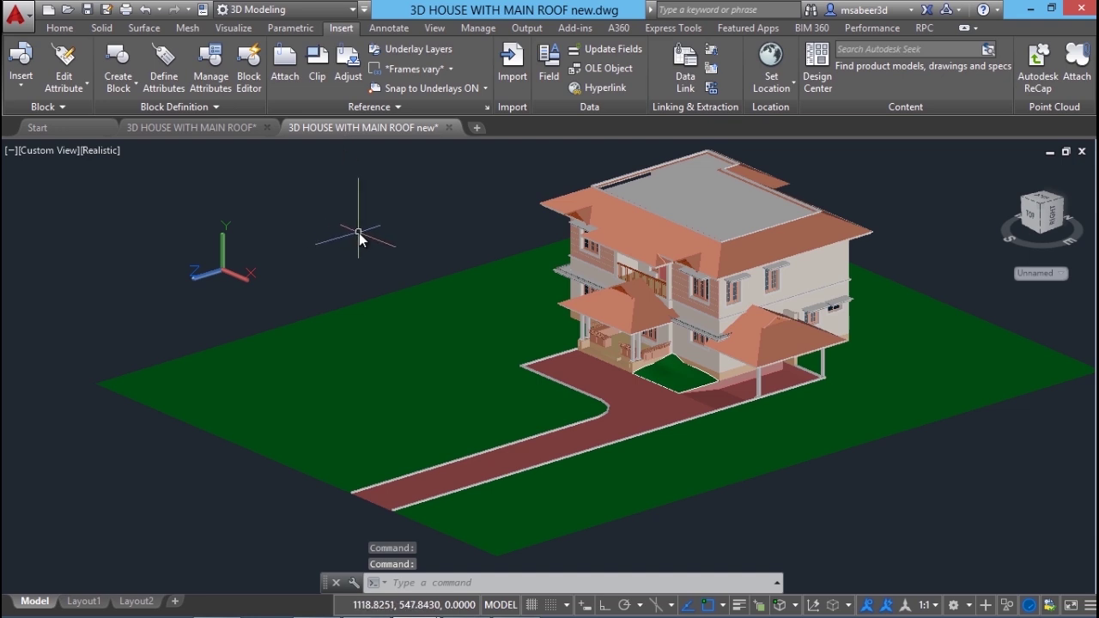
pyautogui.moveTo(357, 236); pyautogui.dragTo(339, 254, button='middle')
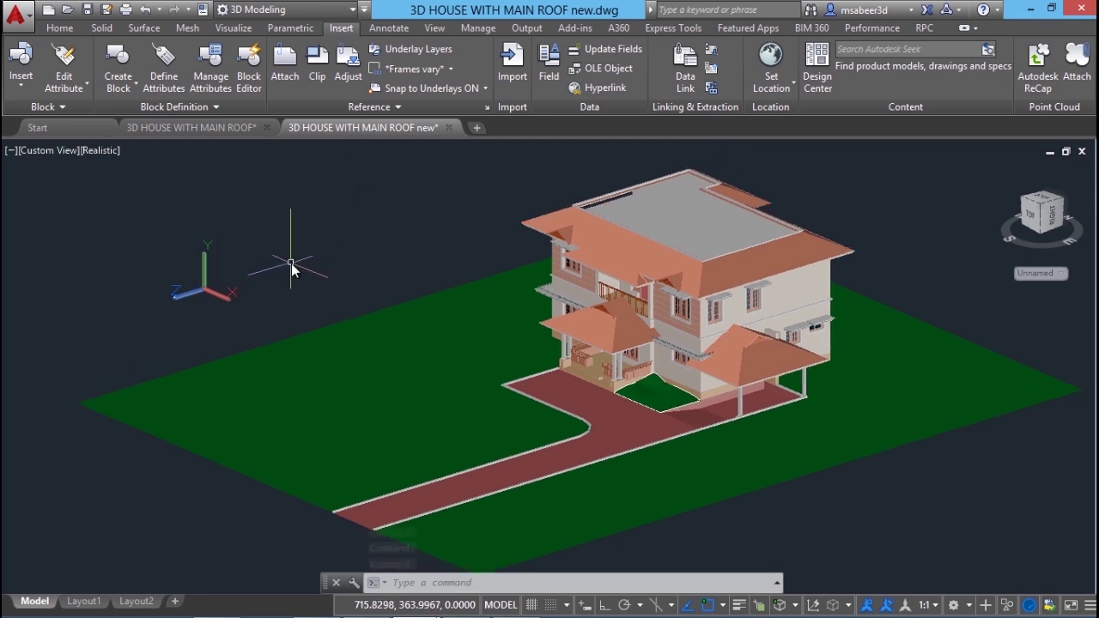
pyautogui.click(17, 84)
pyautogui.click(57, 187)
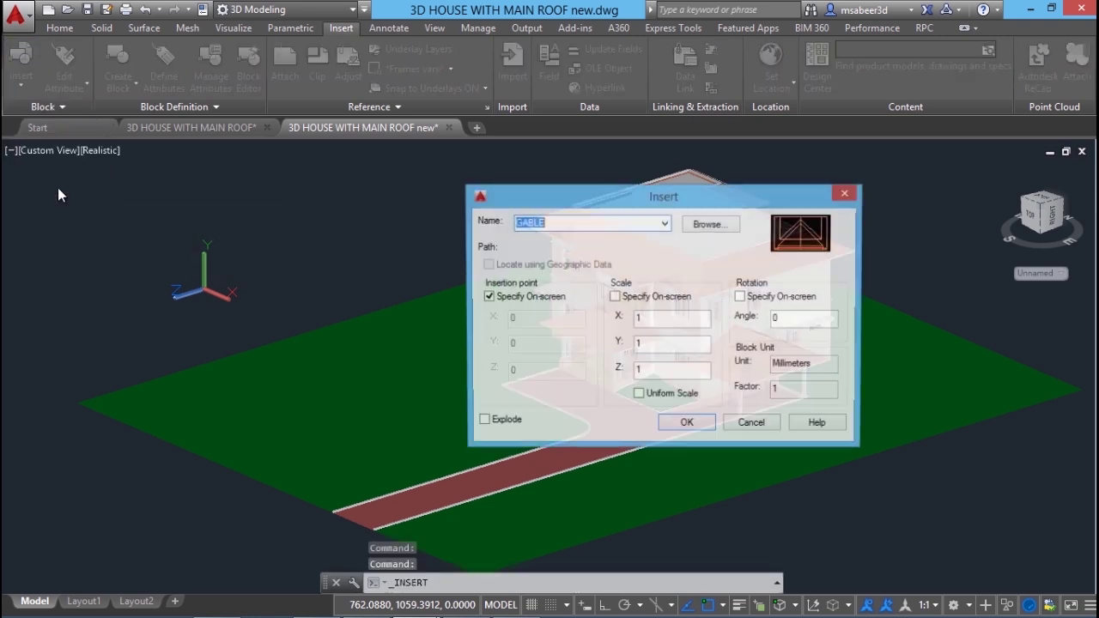
pyautogui.click(665, 223)
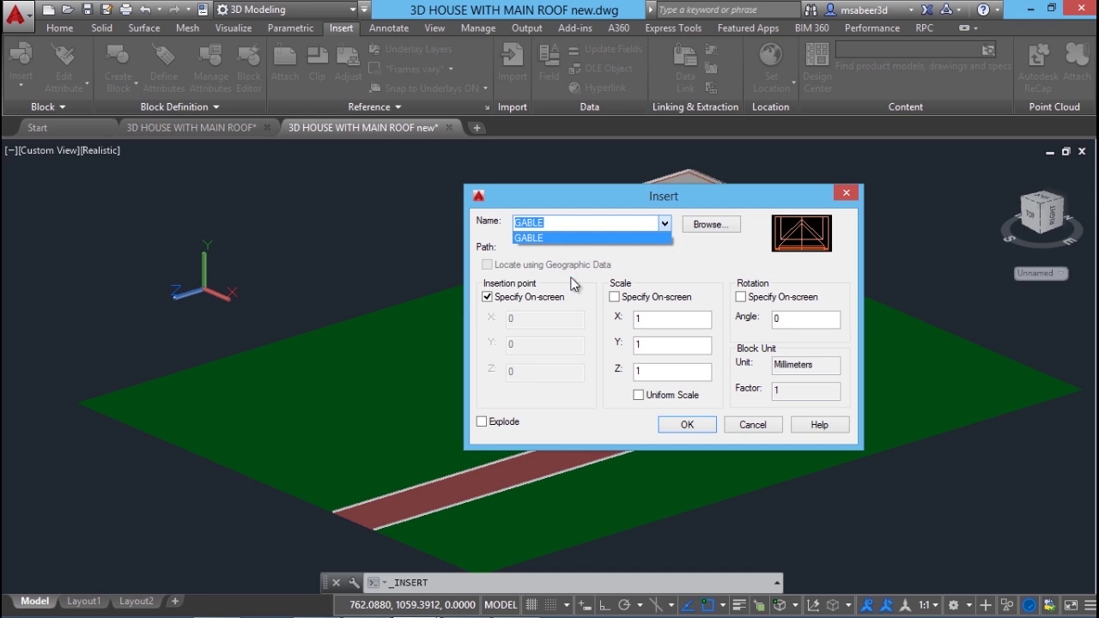
# Step: Choose CWALL.dwg from the Desktop folder as the block to insert
pyautogui.click(704, 225)
pyautogui.click(704, 225)
pyautogui.moveTo(645, 273); pyautogui.dragTo(638, 427)
pyautogui.click(479, 404)
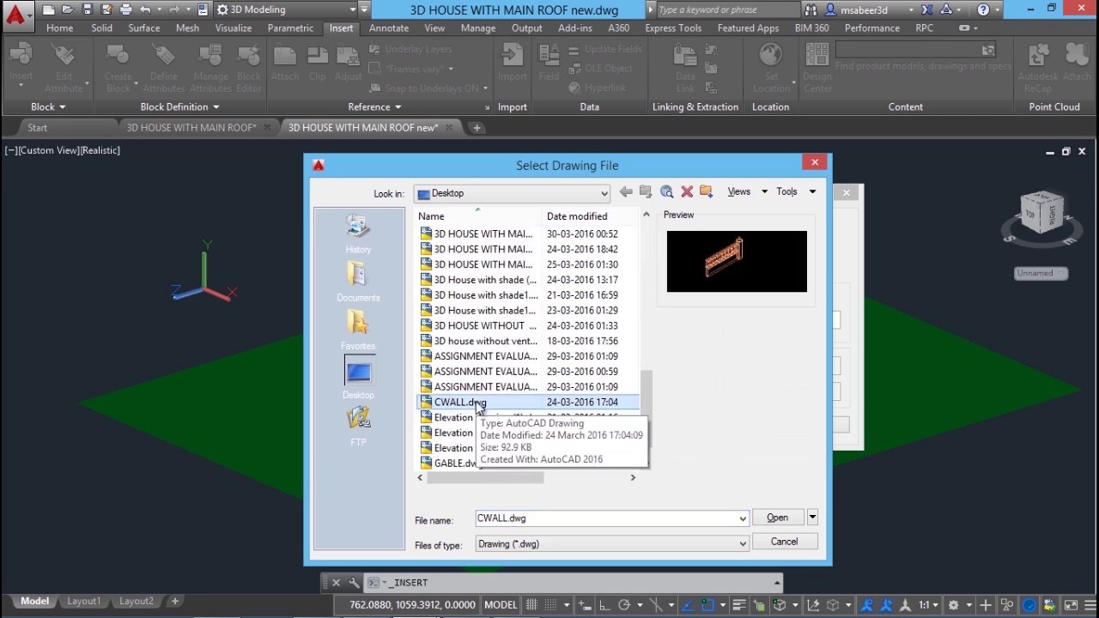
pyautogui.click(777, 519)
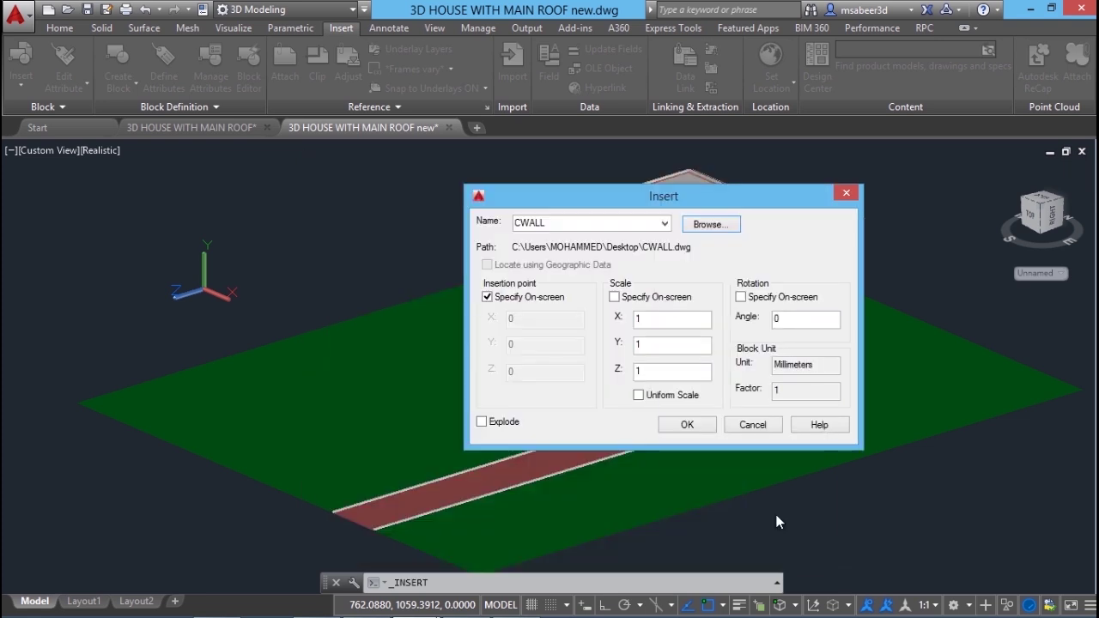
# Step: Place the CWALL block at scale 1 and rotation 0 in the empty space outside the lawn
pyautogui.click(687, 424)
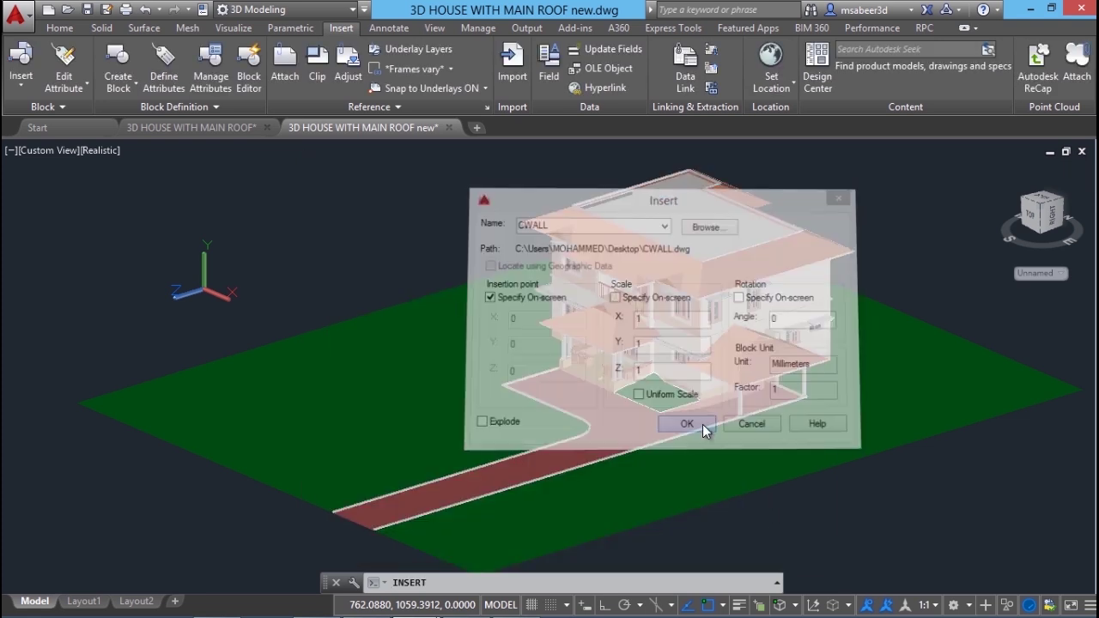
pyautogui.scroll(5, 283, 228)
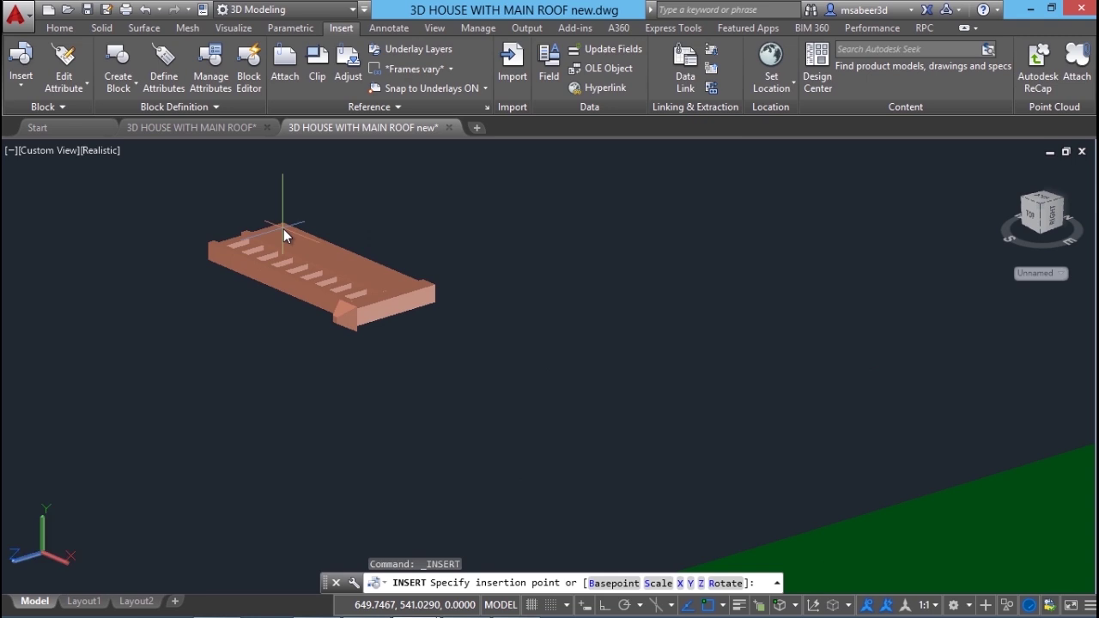
pyautogui.scroll(-7, 267, 285)
pyautogui.scroll(6, 262, 291)
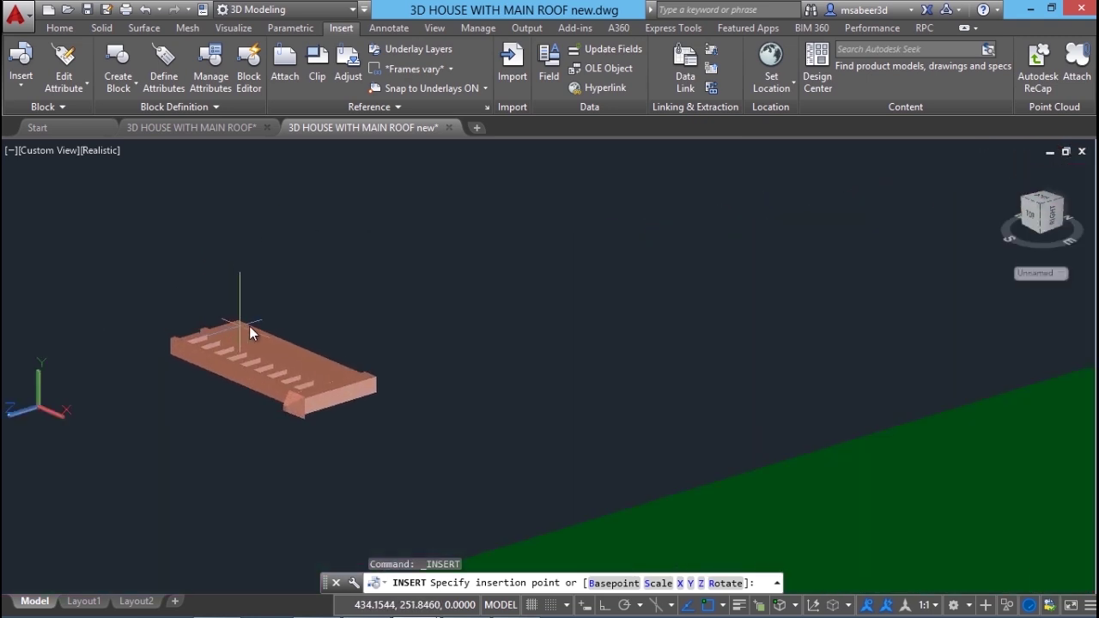
pyautogui.click(303, 322)
pyautogui.scroll(-3, 350, 249)
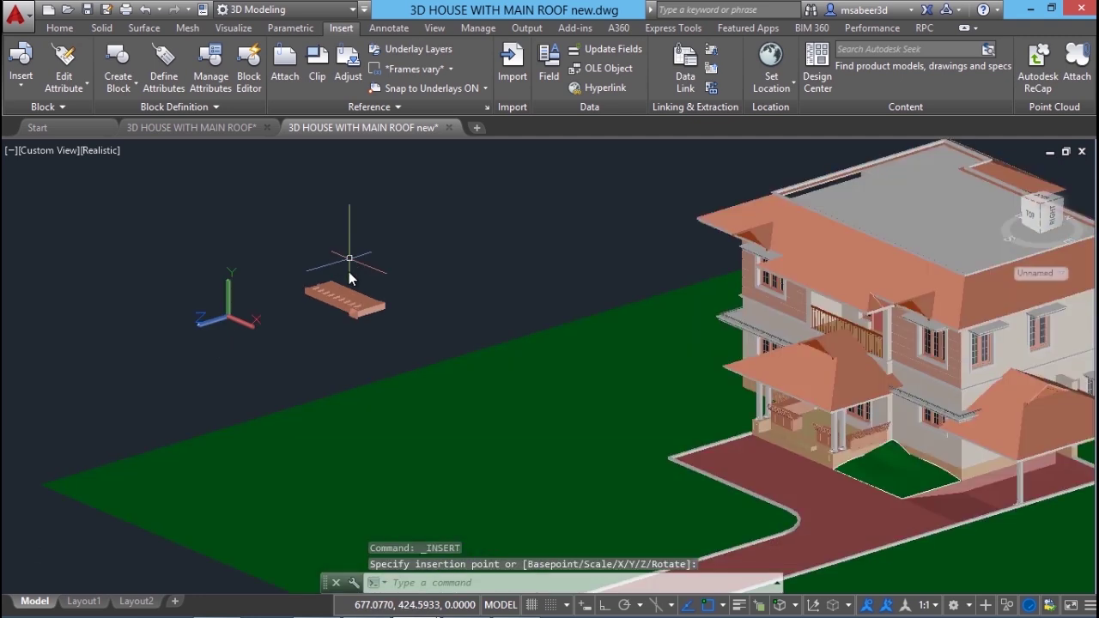
# Step: Erase the placed CWALL block from the empty space beside the lawn
pyautogui.scroll(3, 369, 258)
pyautogui.click(372, 305)
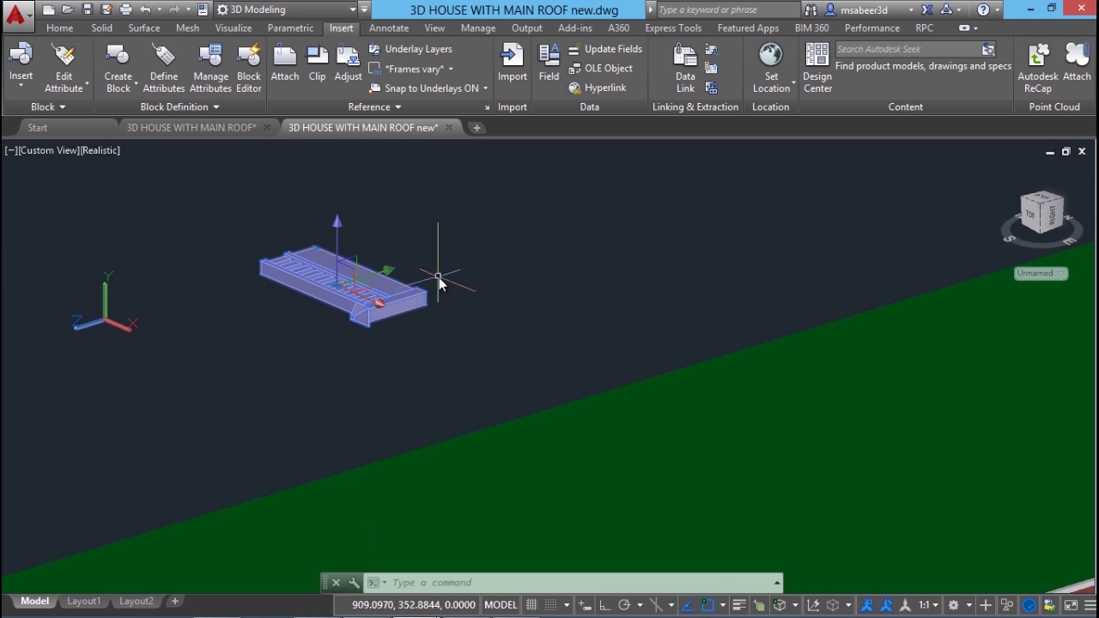
pyautogui.write('e')
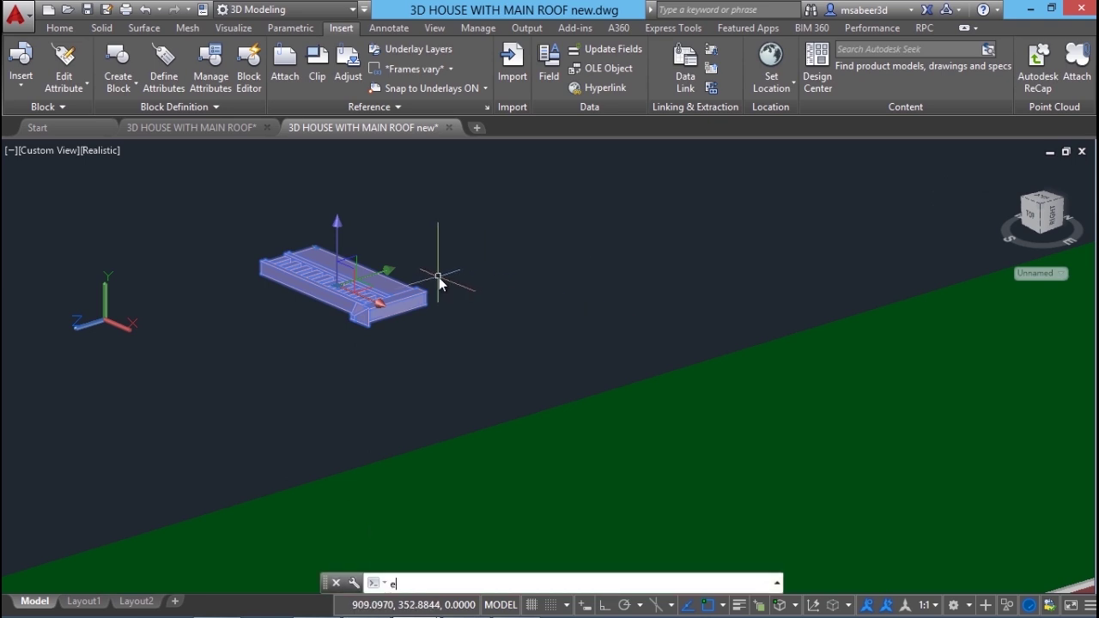
pyautogui.press('Return')
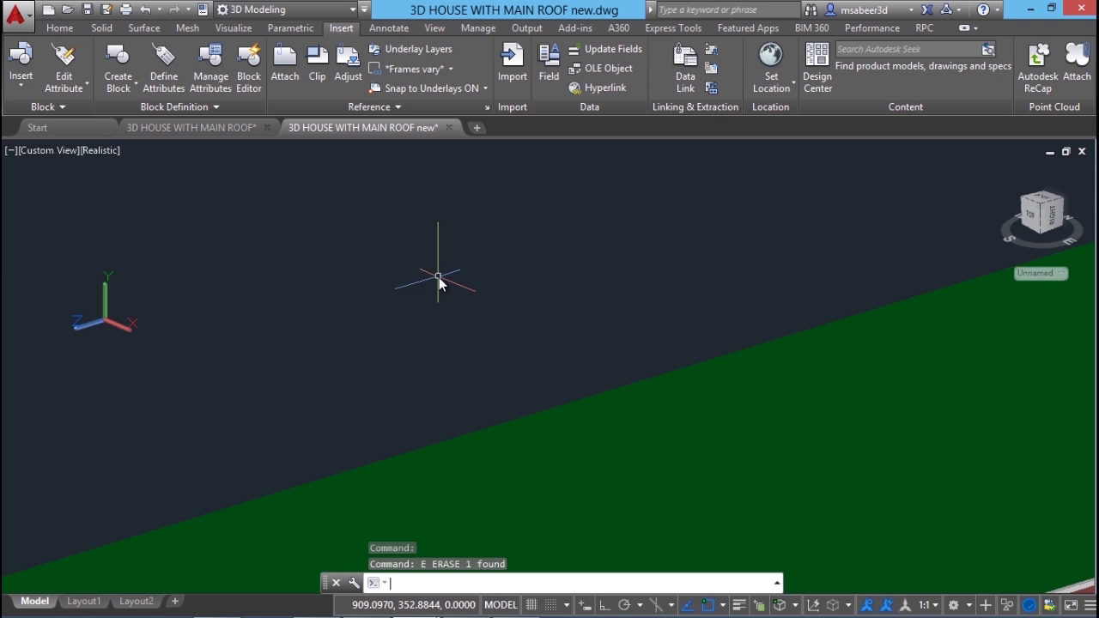
# Step: Set the UCS back to World
pyautogui.scroll(-5, 354, 282)
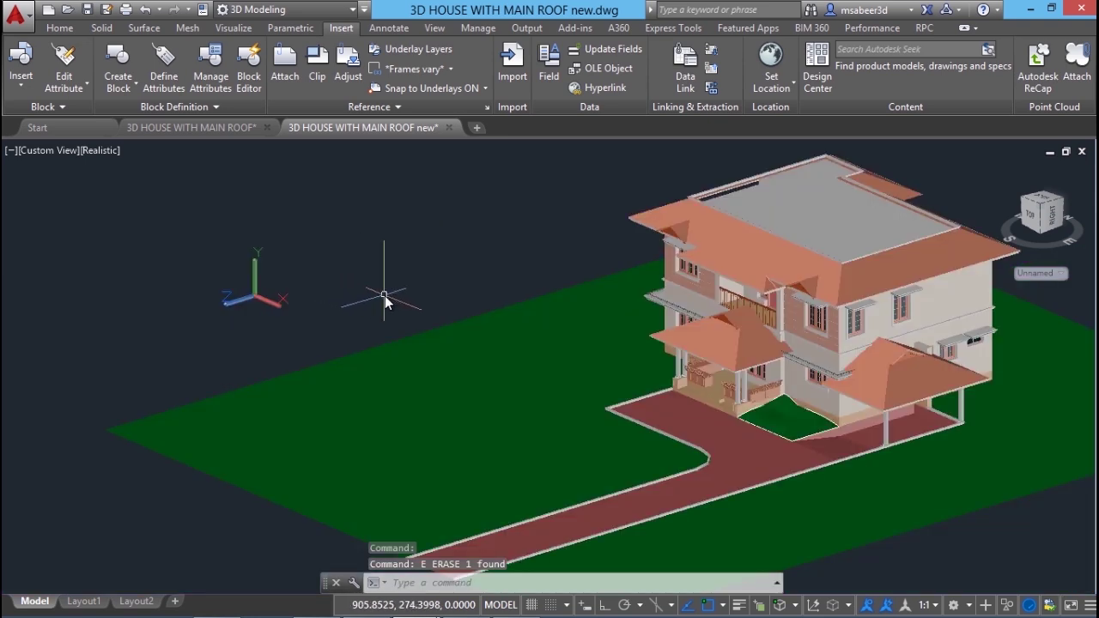
pyautogui.scroll(3, 321, 310)
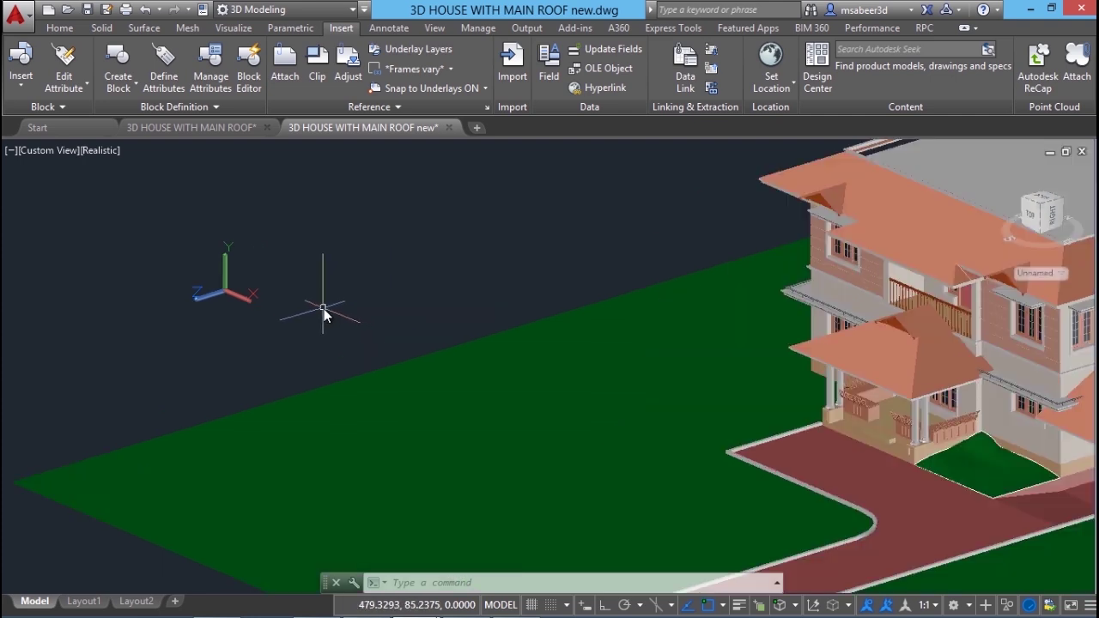
pyautogui.scroll(-4, 318, 307)
pyautogui.scroll(2, 335, 320)
pyautogui.scroll(-3, 232, 378)
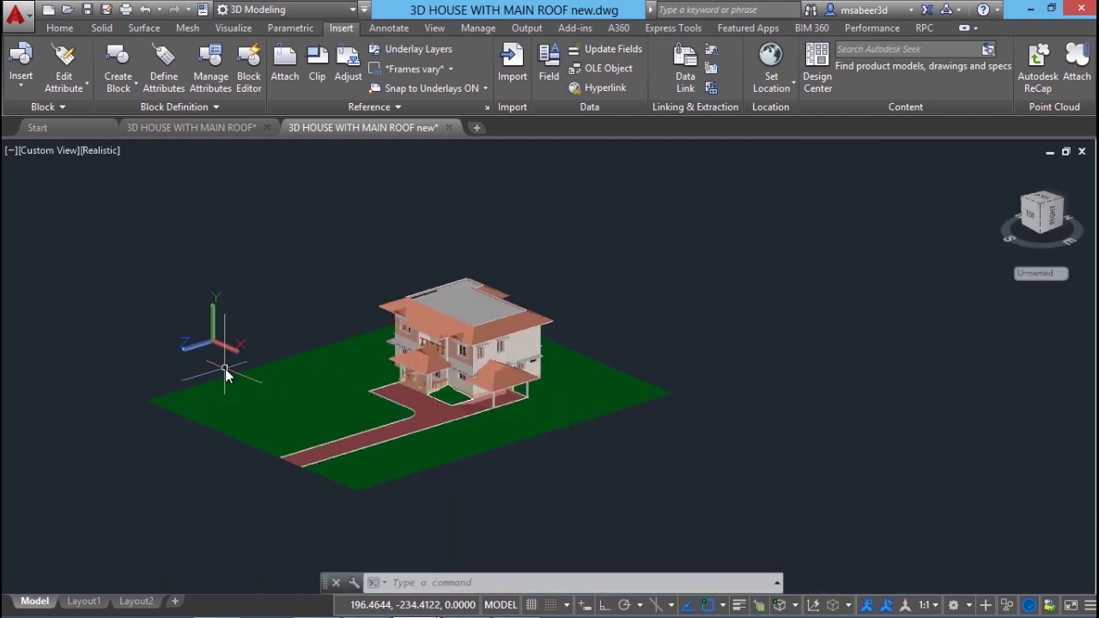
pyautogui.scroll(2, 216, 381)
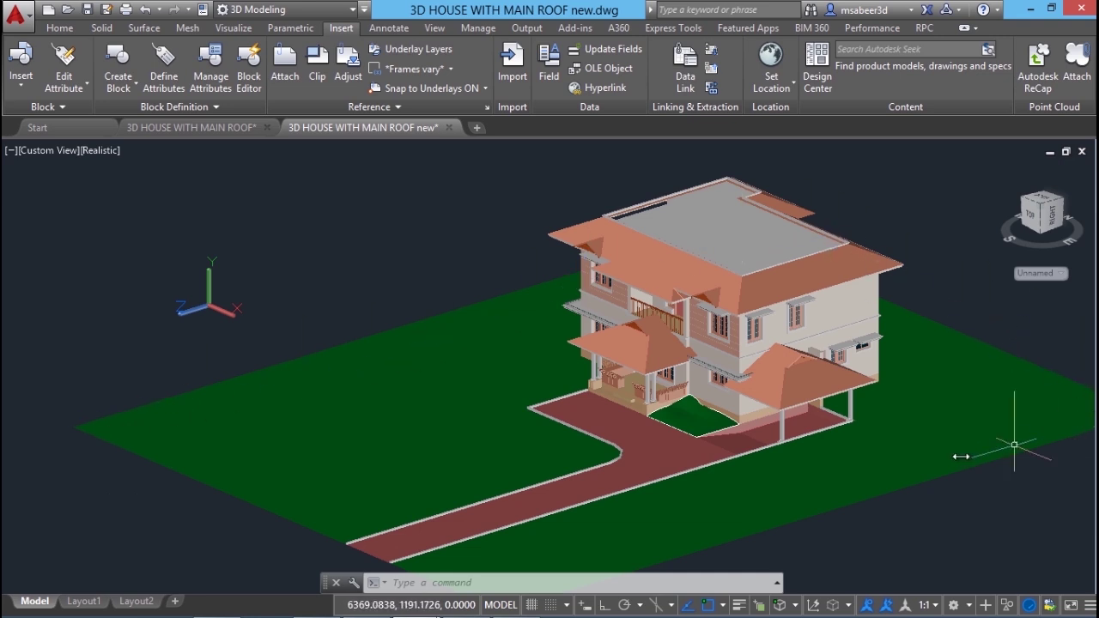
pyautogui.click(237, 29)
pyautogui.click(248, 86)
pyautogui.click(231, 108)
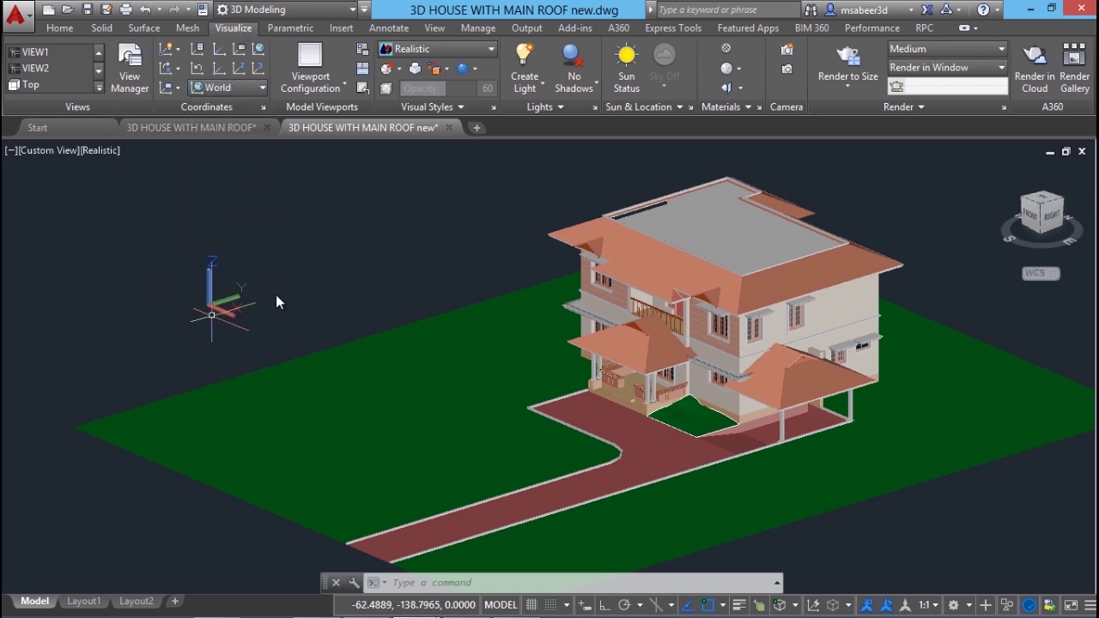
# Step: Draw an open polyline with Ortho on along three lawn edges, using a Perpendicular snap at the rear edge and leaving out the driveway entrance side
pyautogui.click(53, 29)
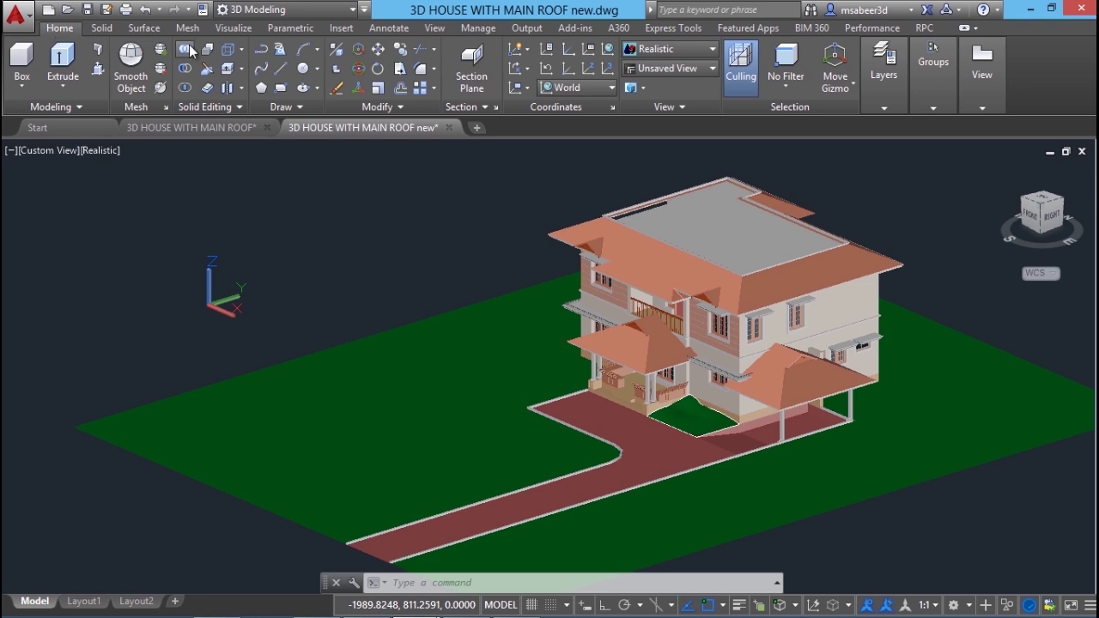
pyautogui.click(261, 49)
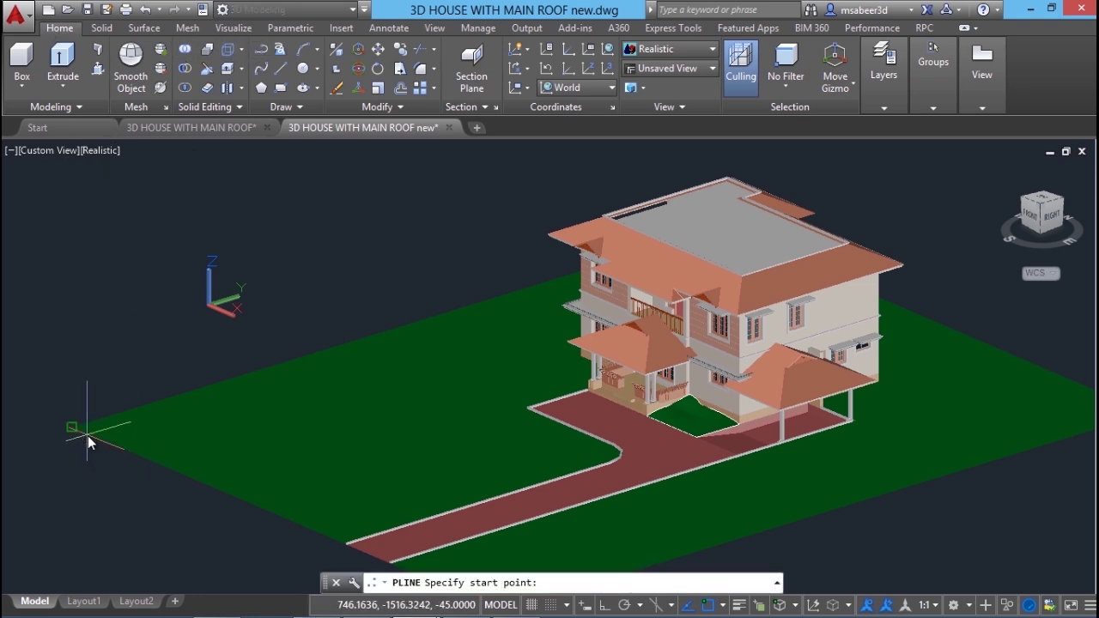
pyautogui.click(88, 435)
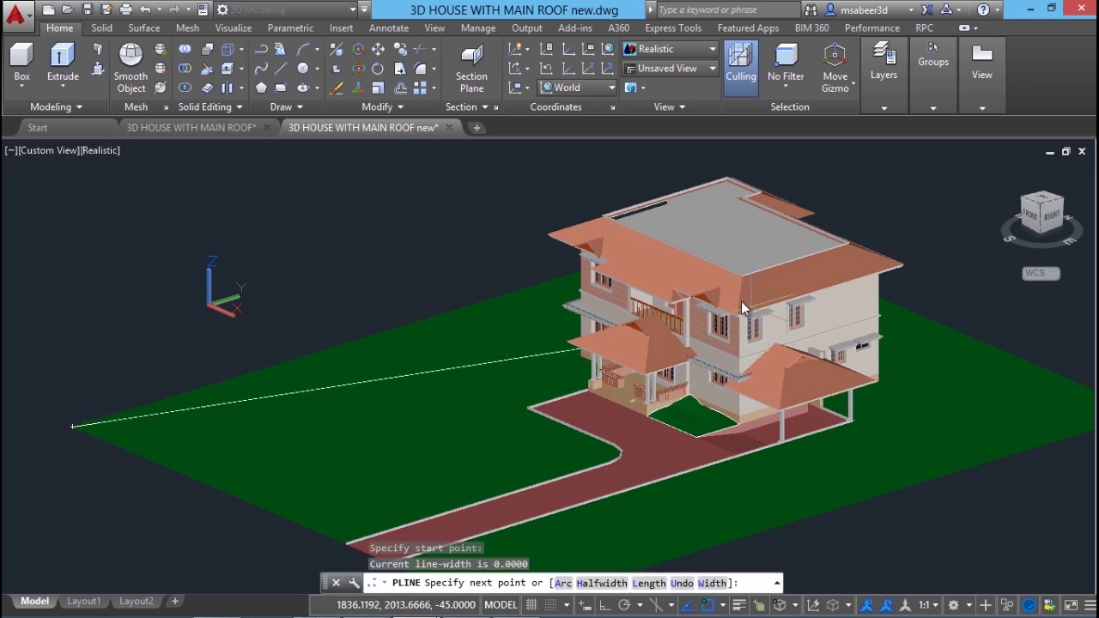
pyautogui.press('F8')
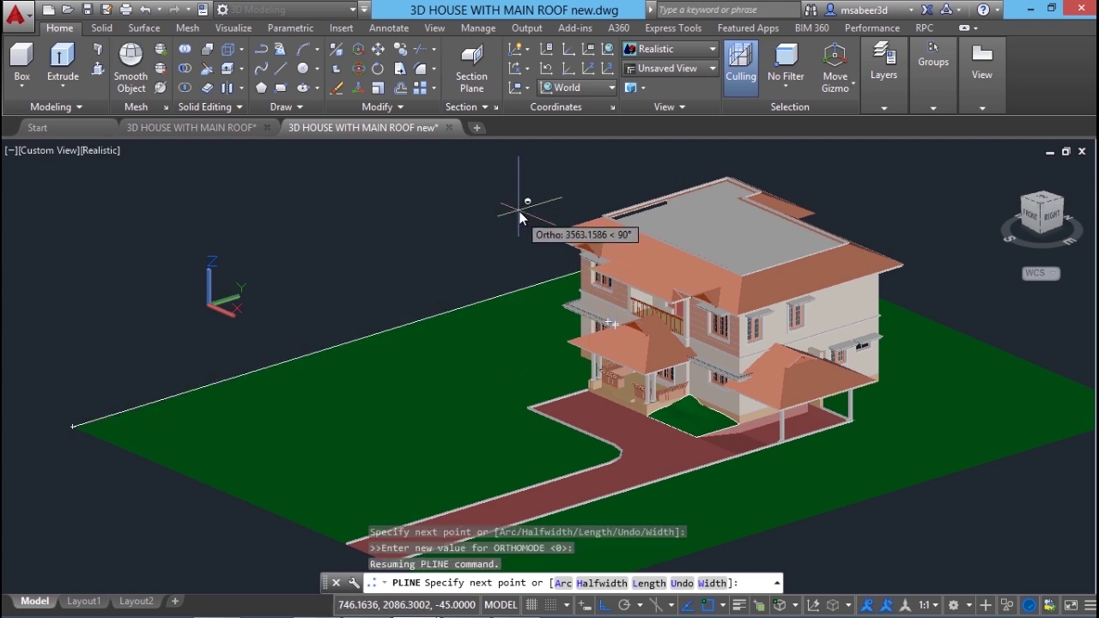
pyautogui.keyDown('shift'); pyautogui.rightClick(519, 217); pyautogui.keyUp('shift')
pyautogui.click(534, 490)
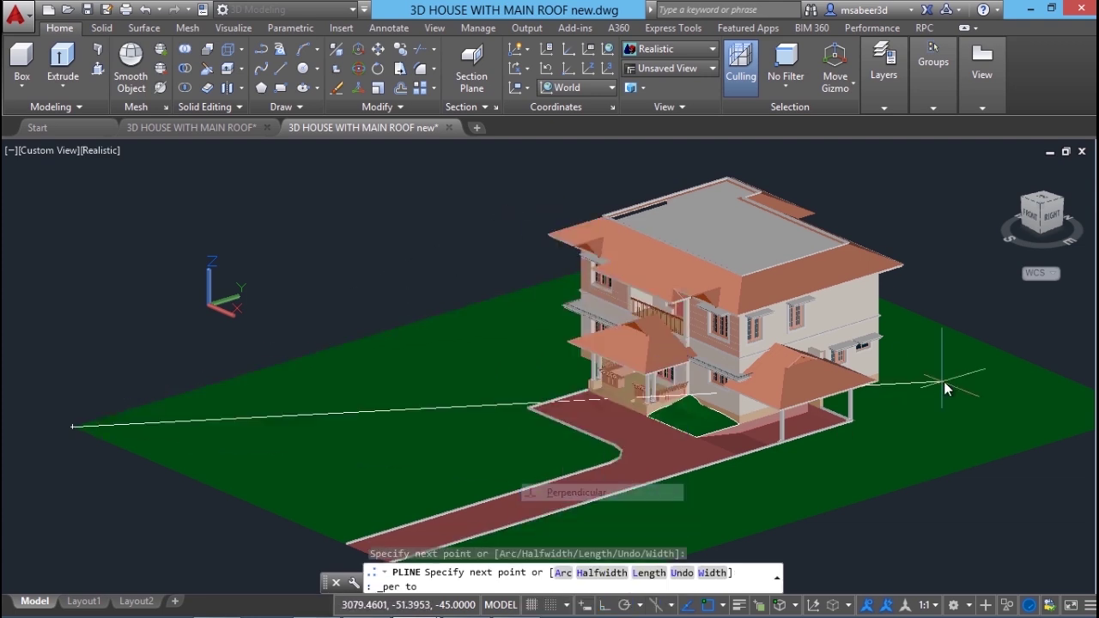
pyautogui.click(942, 316)
pyautogui.moveTo(525, 228); pyautogui.dragTo(364, 219, button='middle')
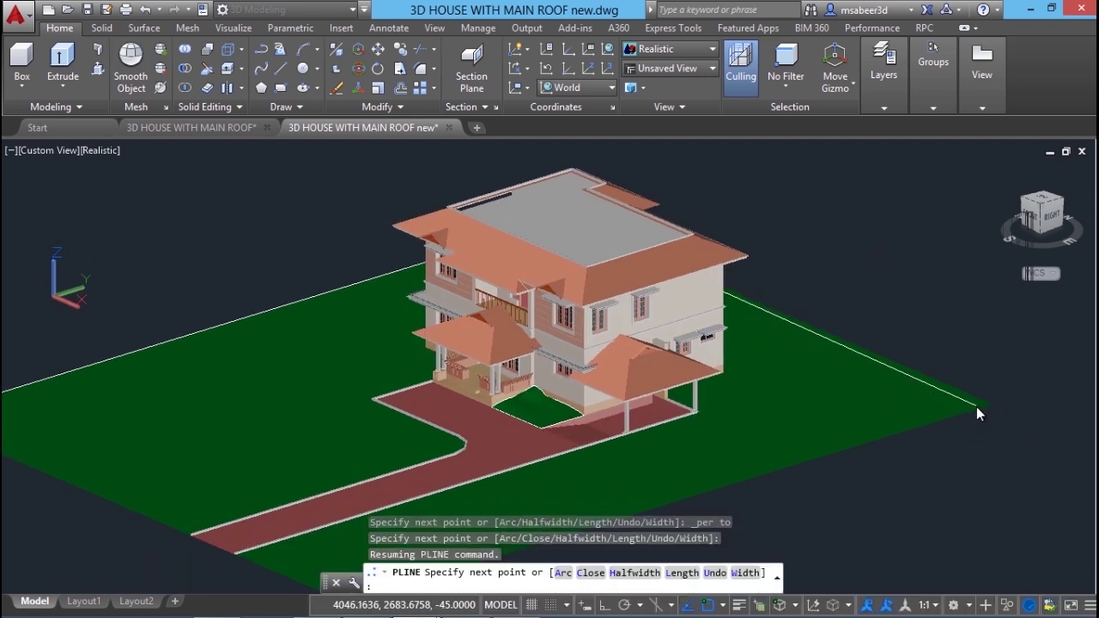
pyautogui.click(977, 406)
pyautogui.scroll(-4, 774, 243)
pyautogui.click(645, 350)
pyautogui.press('Return')
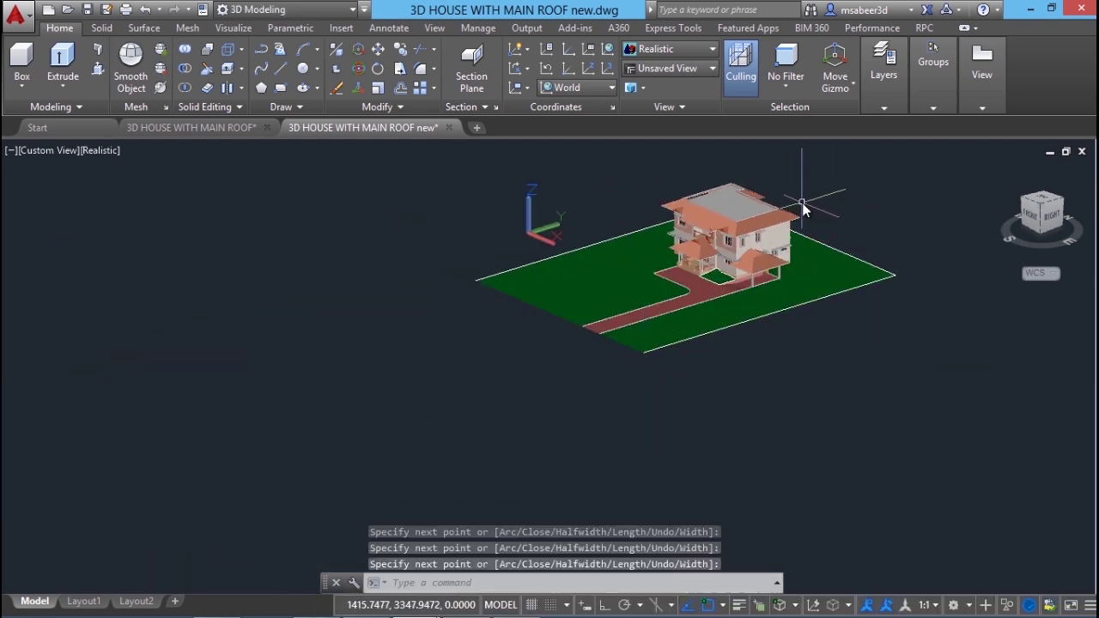
# Step: Start the MEASURE command with selection cycling on and pick the boundary polyline instead of the lawn region
pyautogui.scroll(3, 710, 260)
pyautogui.scroll(-2, 710, 260)
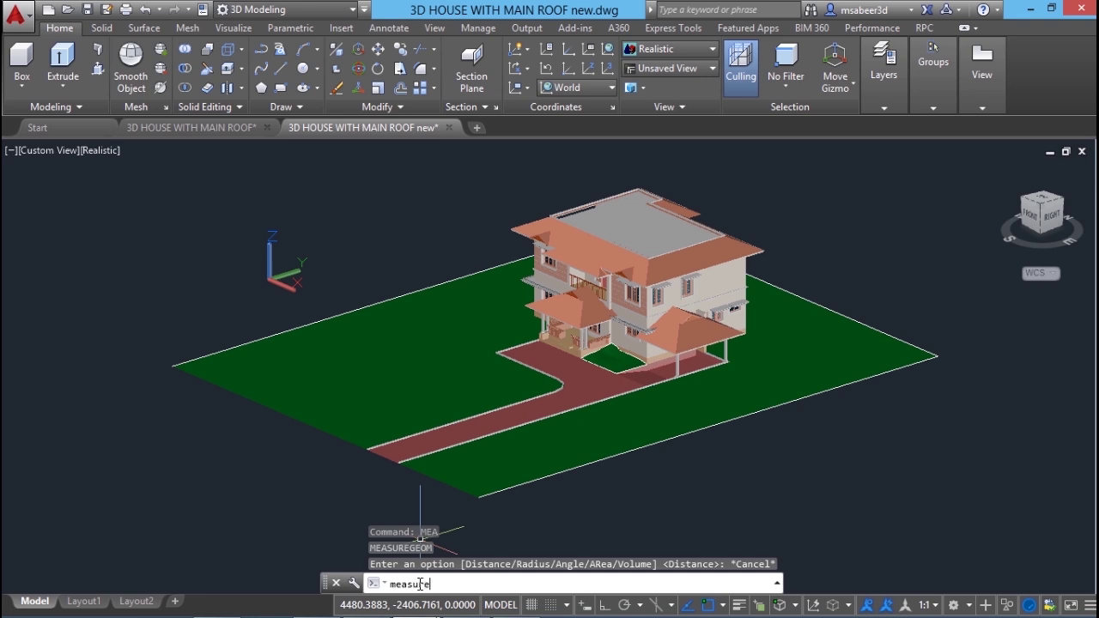
pyautogui.press('Return')
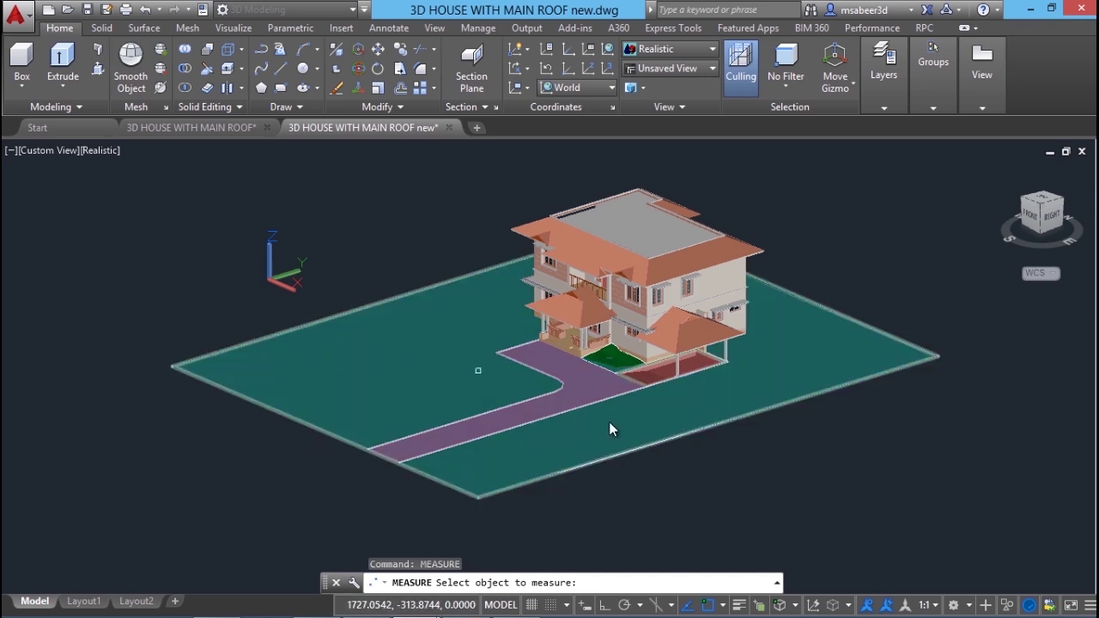
pyautogui.click(759, 607)
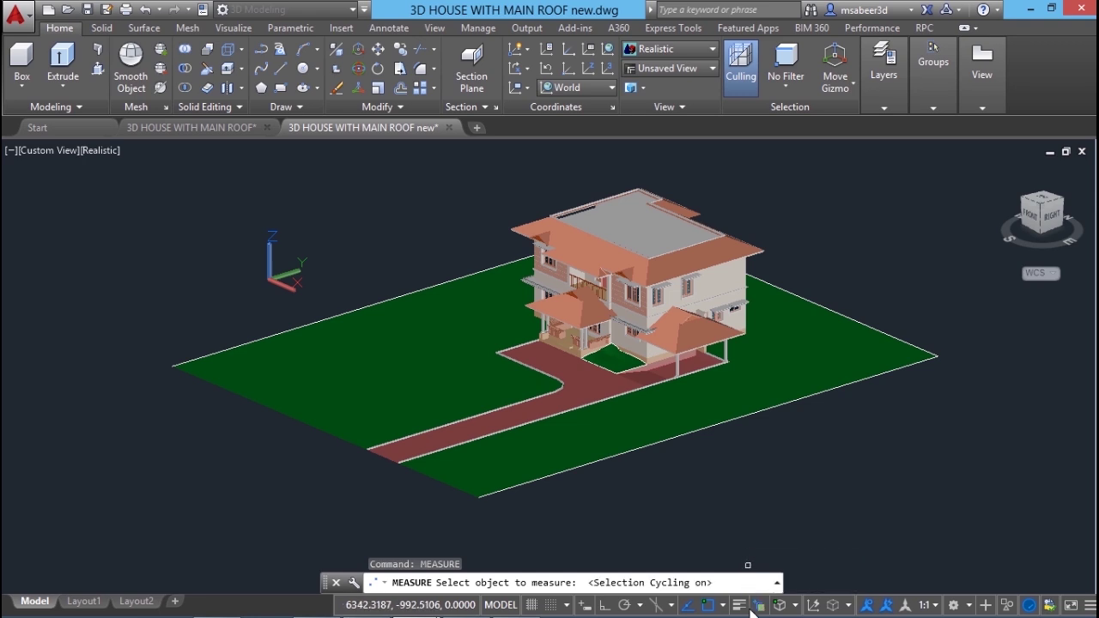
pyautogui.scroll(2, 126, 276)
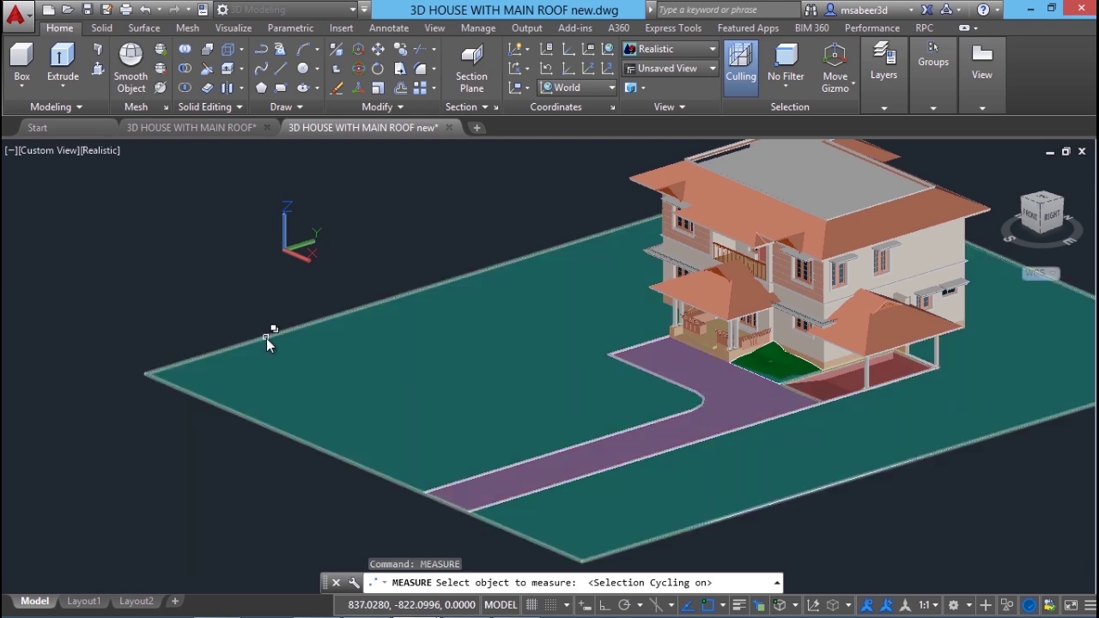
pyautogui.click(266, 339)
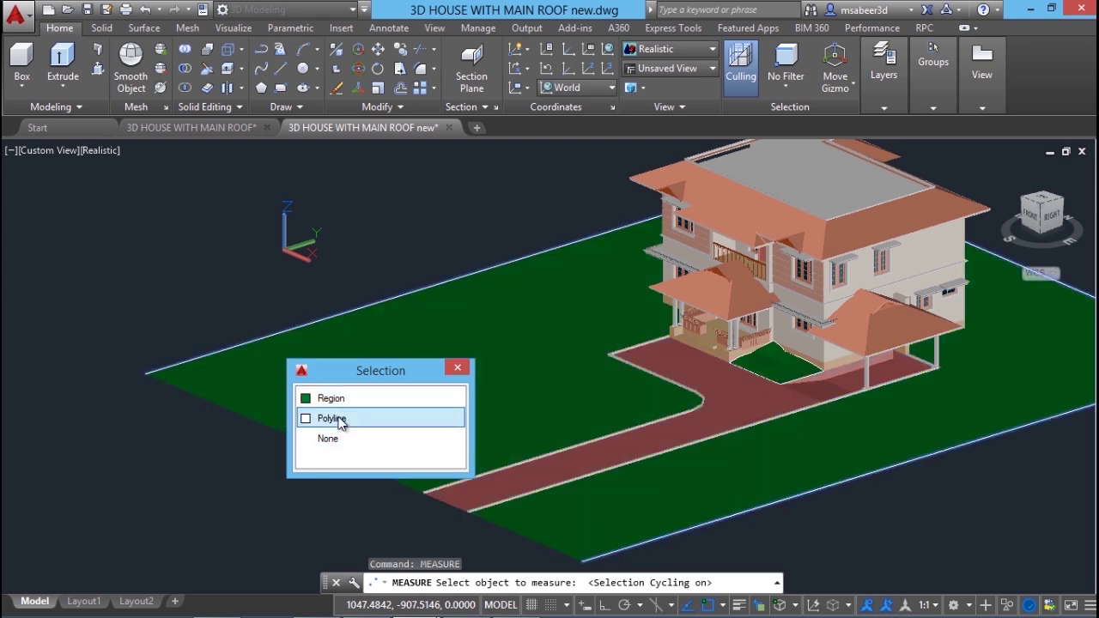
pyautogui.click(340, 420)
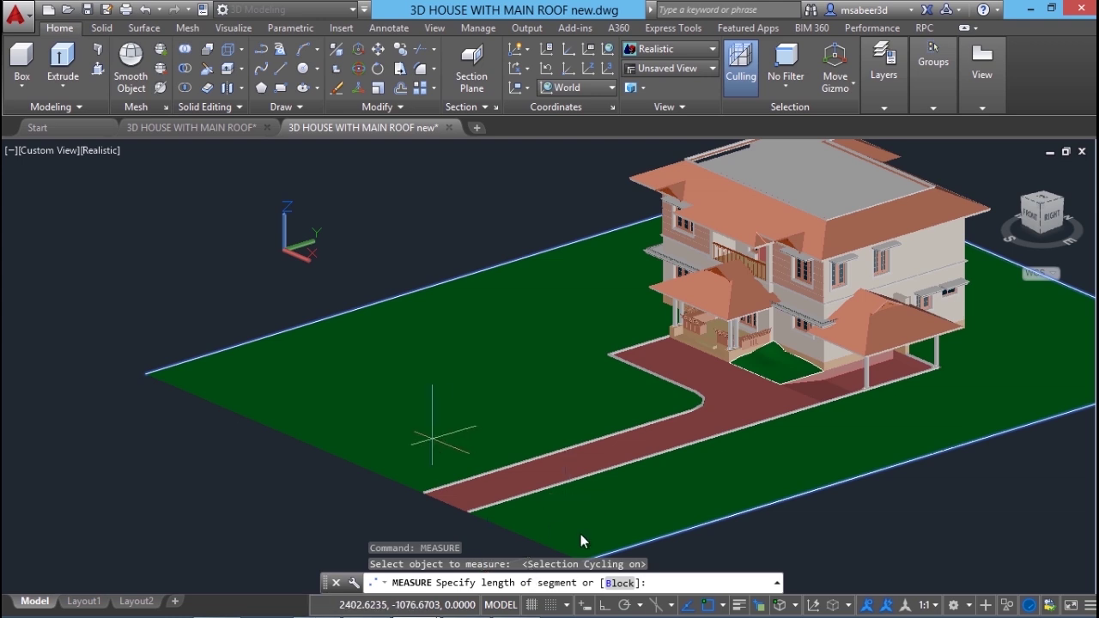
# Step: Distribute the cwall block along the polyline, aligned with it, at a segment length of 300
pyautogui.click(621, 584)
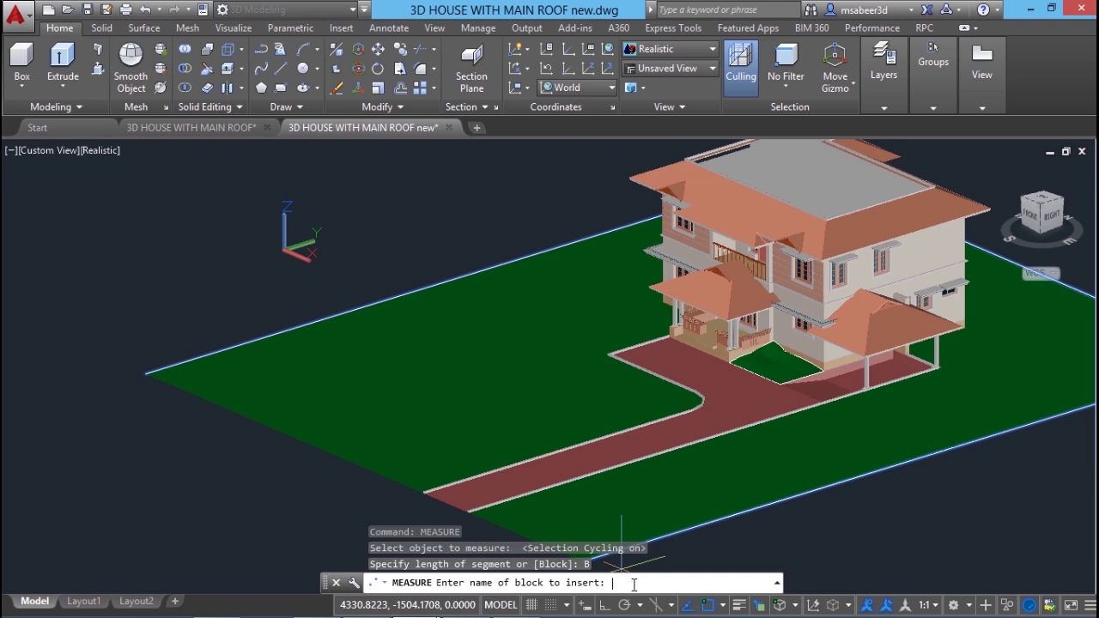
pyautogui.write('cwall')
pyautogui.press('Return')
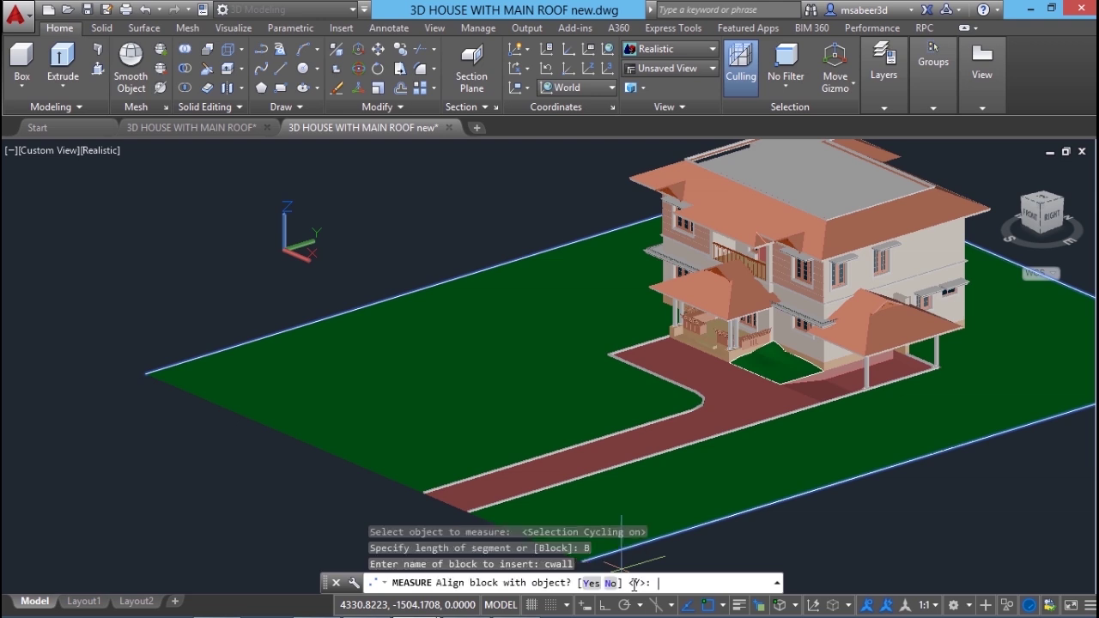
pyautogui.press('Return')
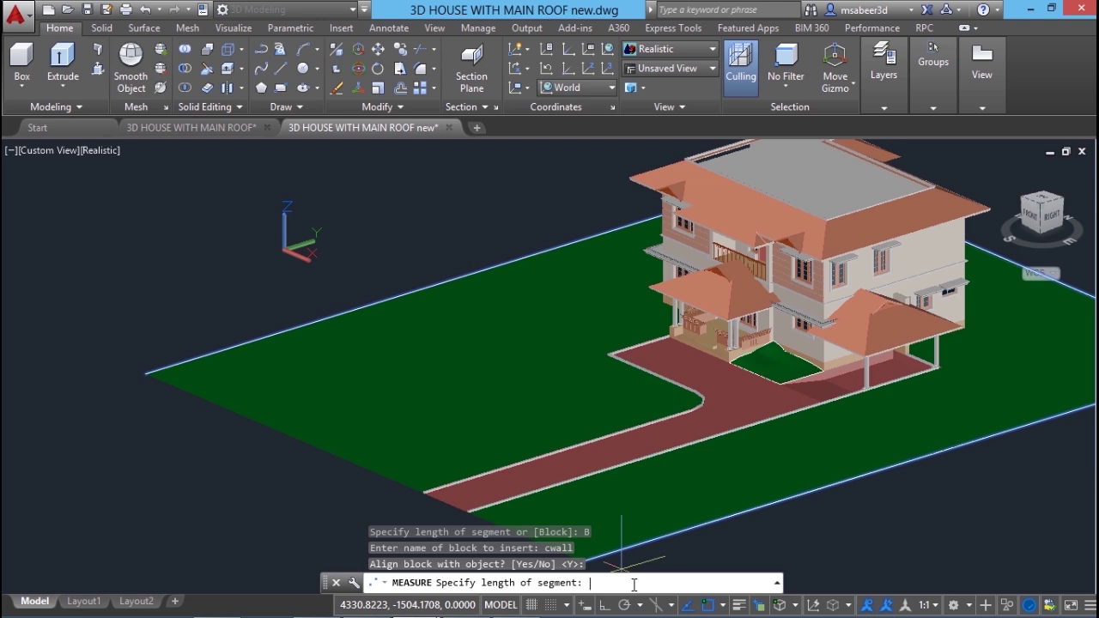
pyautogui.write('300')
pyautogui.press('Return')
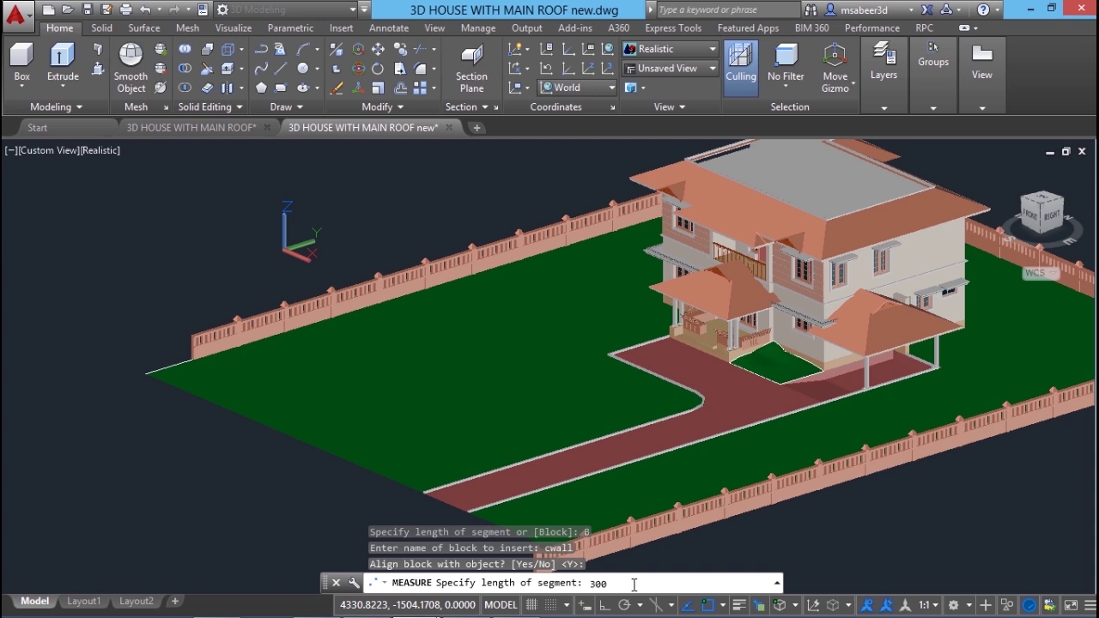
# Step: Erase the last wall segment of the rear boundary row that projects past the lawn corner
pyautogui.scroll(-3, 476, 382)
pyautogui.scroll(3, 483, 342)
pyautogui.scroll(-2, 303, 304)
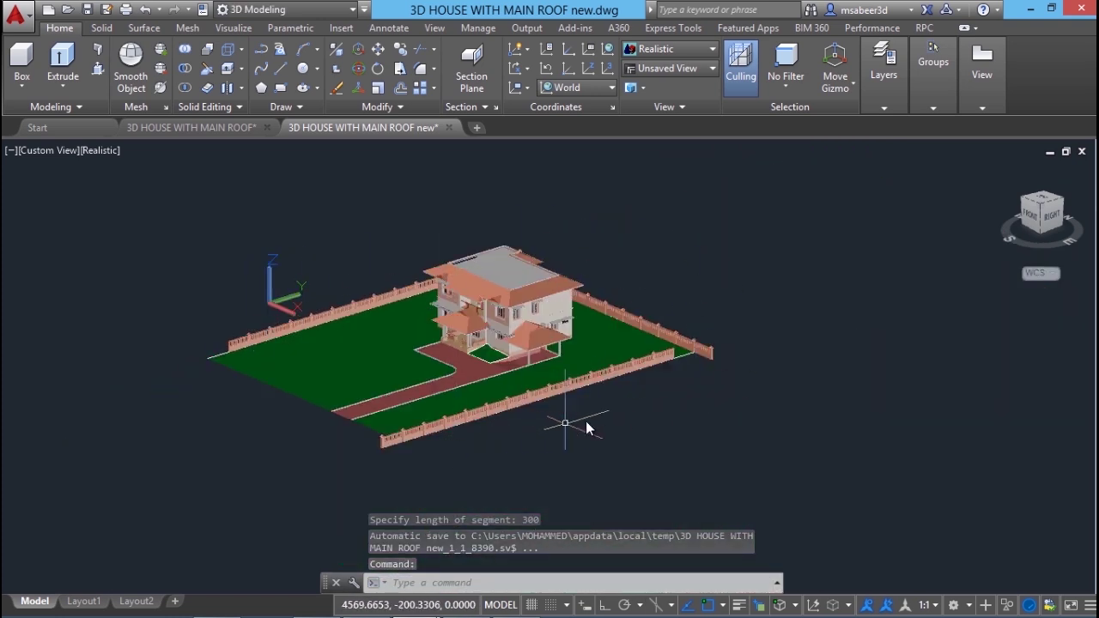
pyautogui.scroll(6, 711, 341)
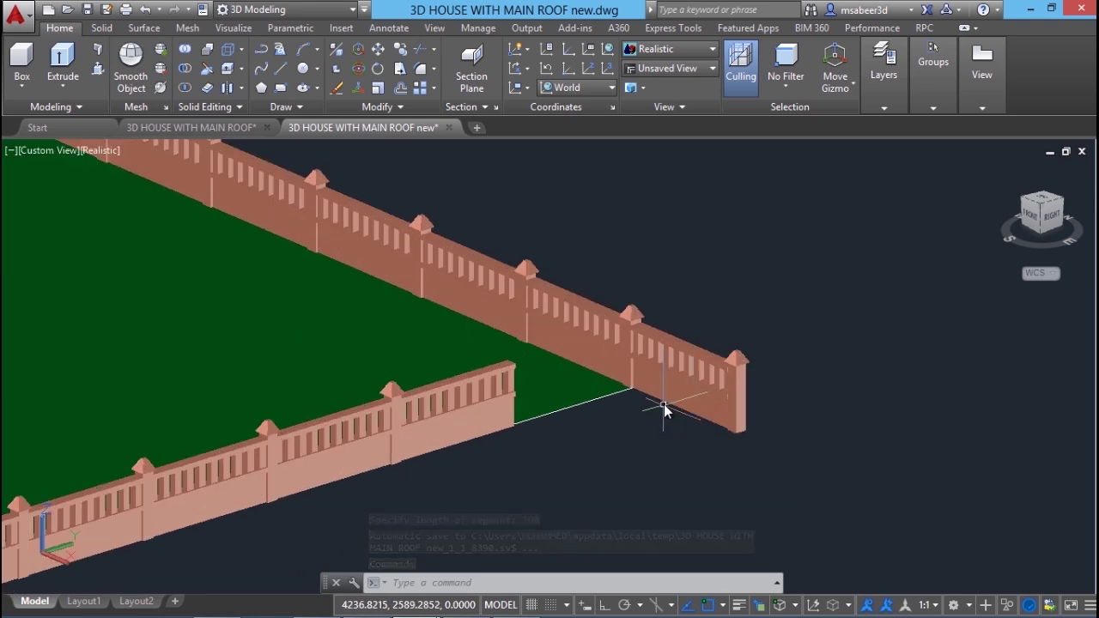
pyautogui.moveTo(683, 391)
pyautogui.mouseDown()
pyautogui.moveTo(528, 391)
pyautogui.moveTo(493, 410)
pyautogui.moveTo(698, 392)
pyautogui.mouseUp()
pyautogui.press('Escape')
pyautogui.press('Escape')
pyautogui.press('Escape')
pyautogui.write('e')
pyautogui.press('Return')
pyautogui.click(714, 380)
pyautogui.press('Return')
pyautogui.scroll(1, 612, 408)
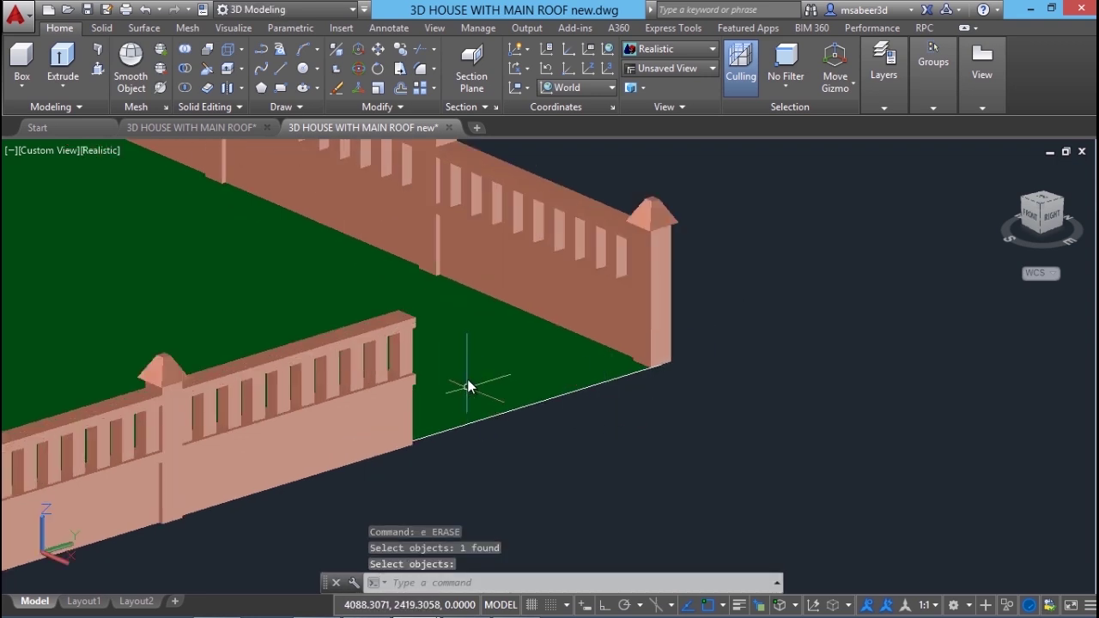
pyautogui.scroll(-1, 442, 430)
pyautogui.scroll(2, 440, 429)
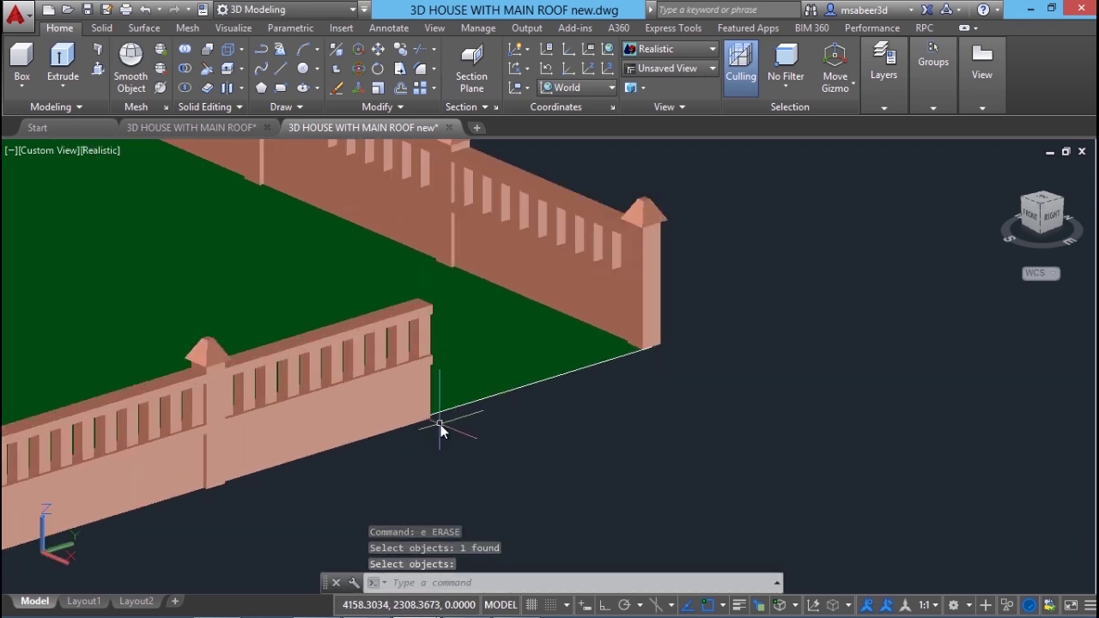
# Step: Copy the last wall segment of the boundary row 300 units along the row with Ortho on, closing the gap at the rear lawn corner
pyautogui.write('cp')
pyautogui.press('Return')
pyautogui.click(394, 411)
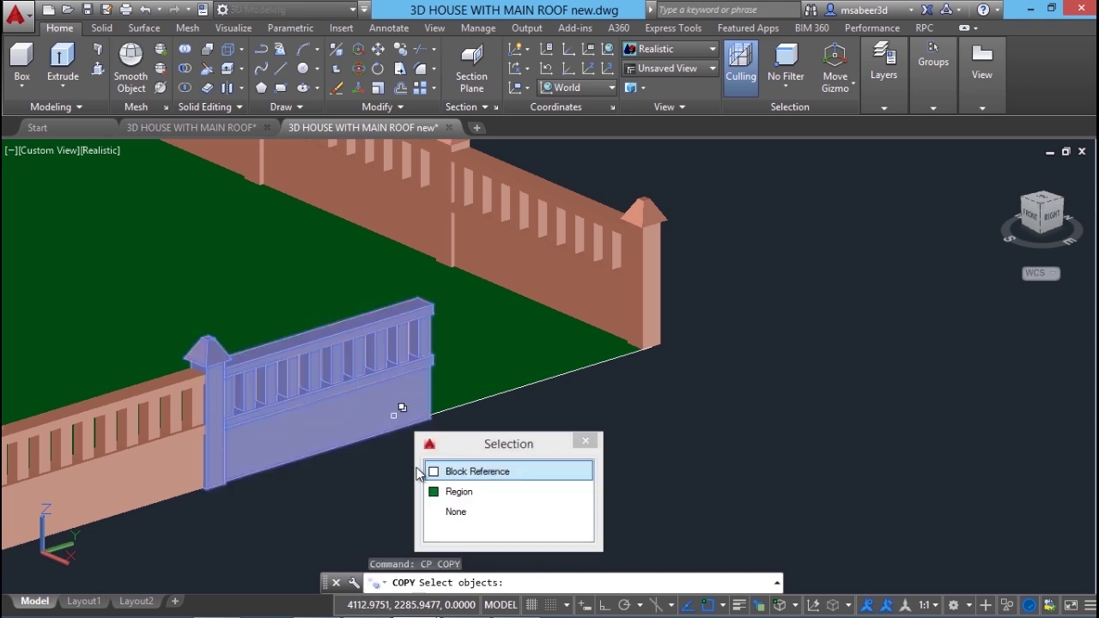
pyautogui.click(421, 472)
pyautogui.press('Return')
pyautogui.click(320, 500)
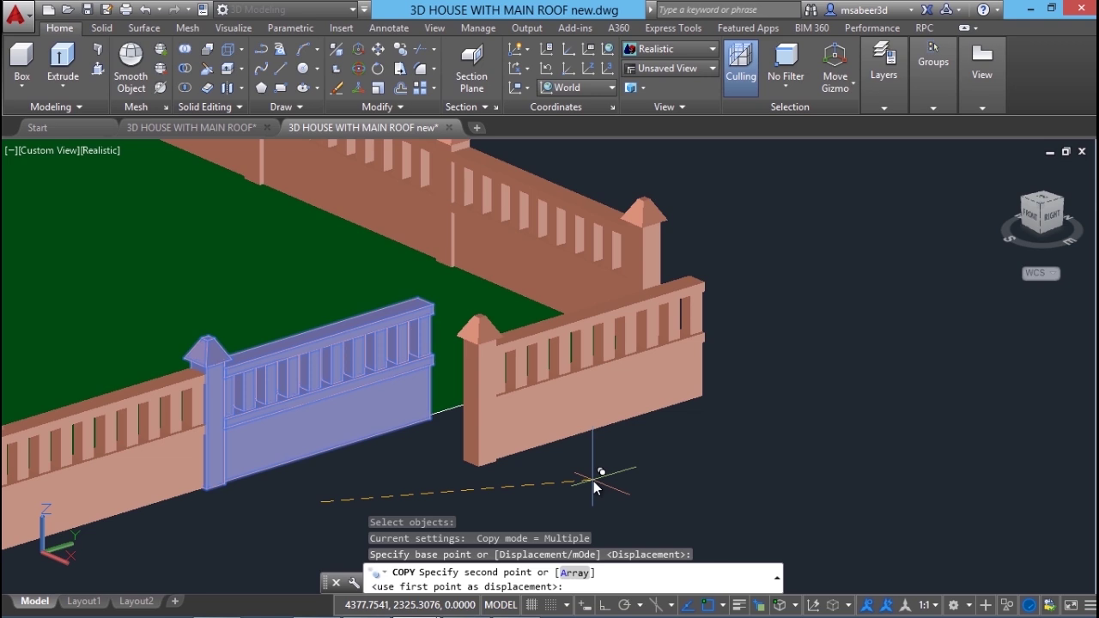
pyautogui.press('F8')
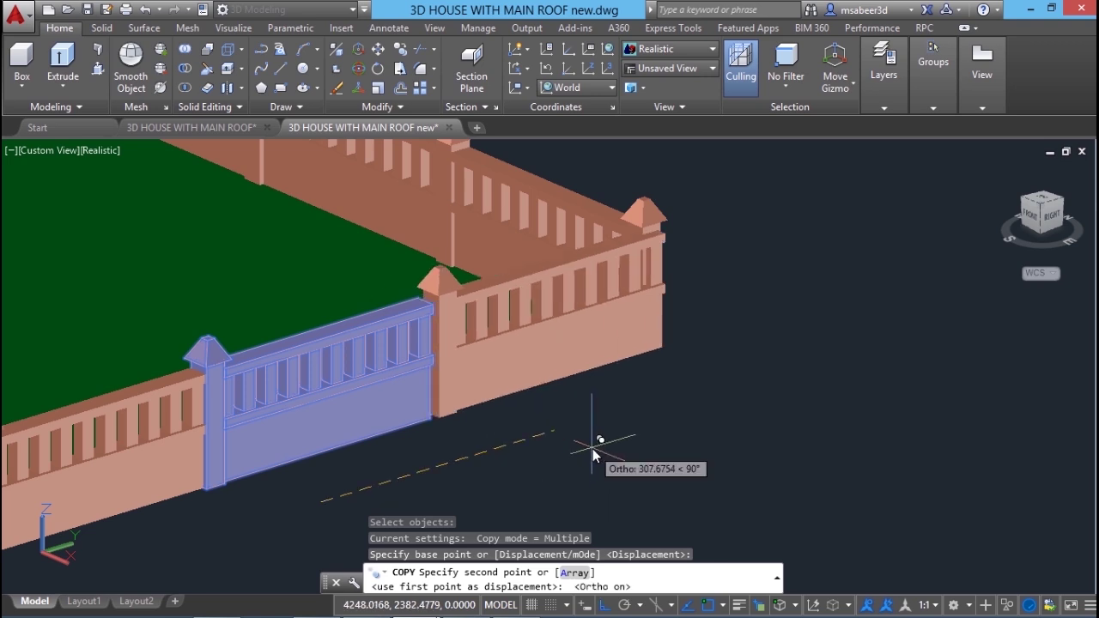
pyautogui.write('300')
pyautogui.press('Return')
pyautogui.press('Escape')
pyautogui.scroll(-2, 579, 292)
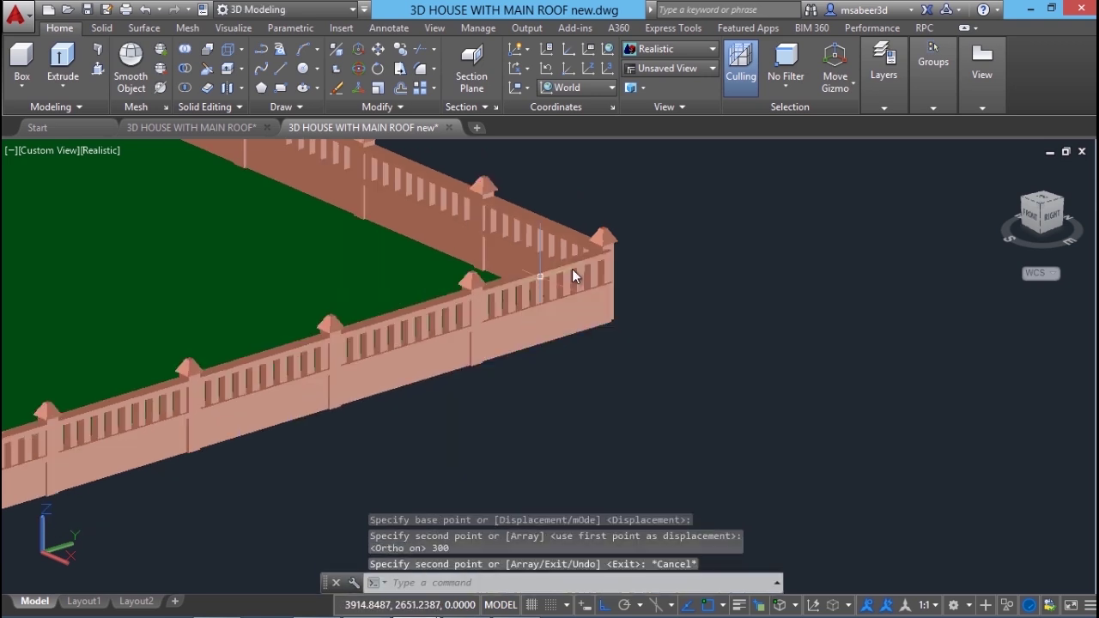
# Step: Erase the end wall segment that projects past the front lawn corner on the driveway side
pyautogui.scroll(-5, 698, 236)
pyautogui.scroll(3, 434, 366)
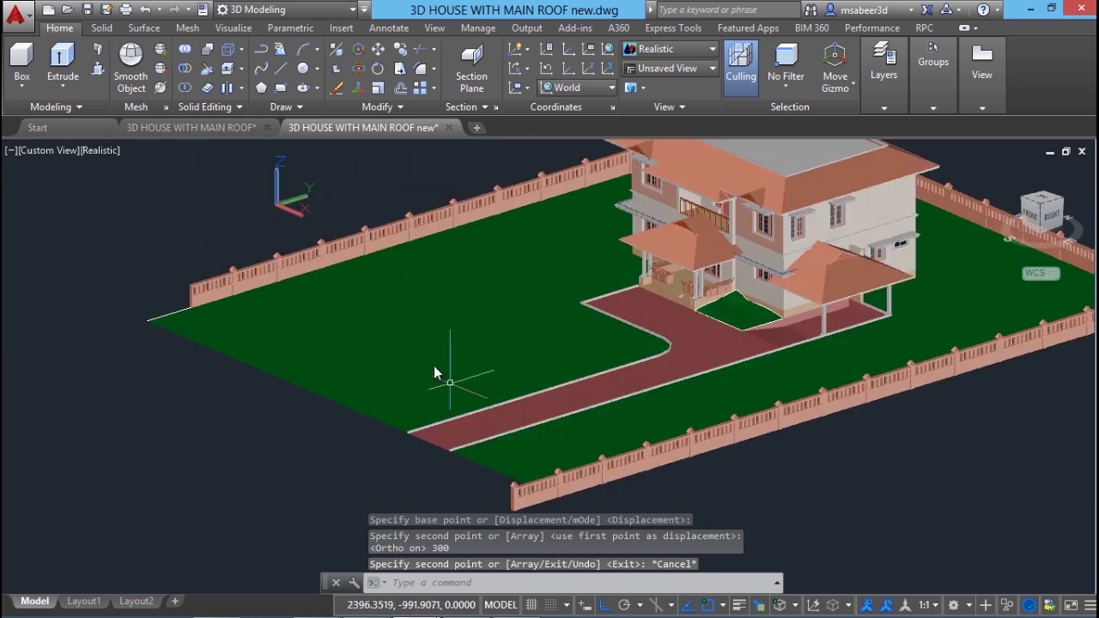
pyautogui.scroll(3, 520, 498)
pyautogui.write('e')
pyautogui.press('Return')
pyautogui.click(511, 505)
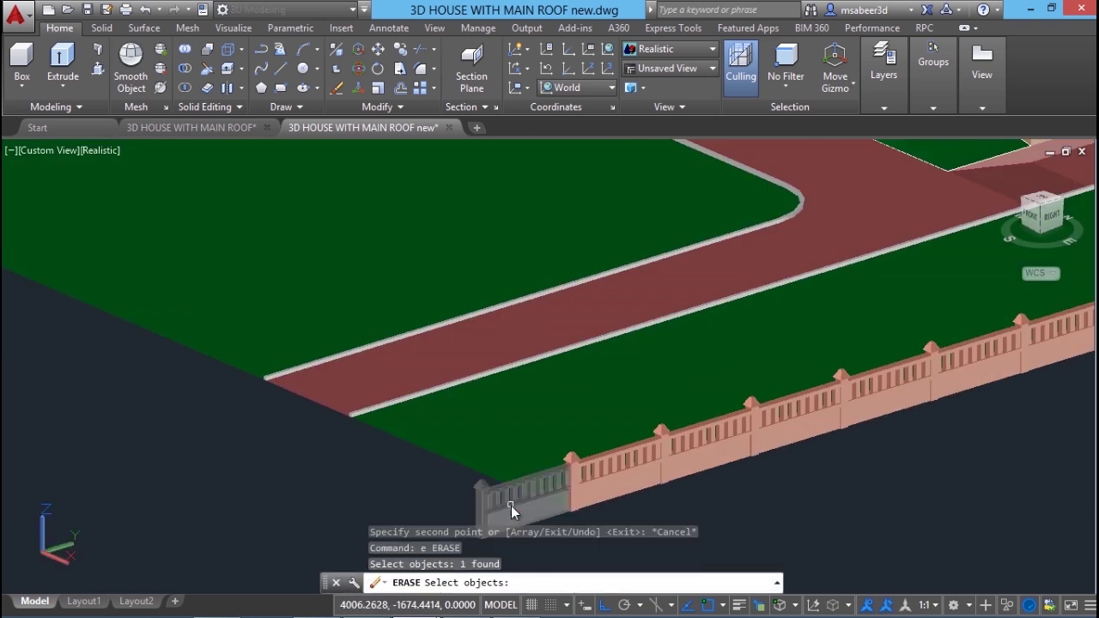
pyautogui.scroll(-3, 511, 506)
pyautogui.press('Escape')
pyautogui.press('Escape')
pyautogui.press('Escape')
# Step: Copy the end wall segment of the opposite boundary row 300 units toward the front lawn corner to fill the gap
pyautogui.scroll(6, 387, 357)
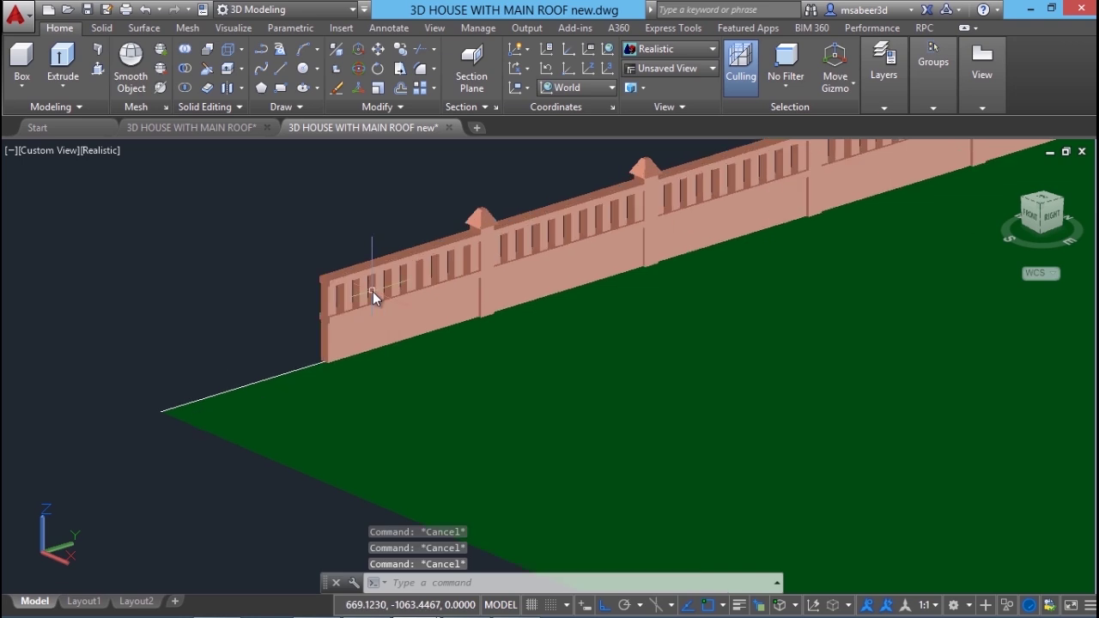
pyautogui.scroll(2, 373, 292)
pyautogui.write('c')
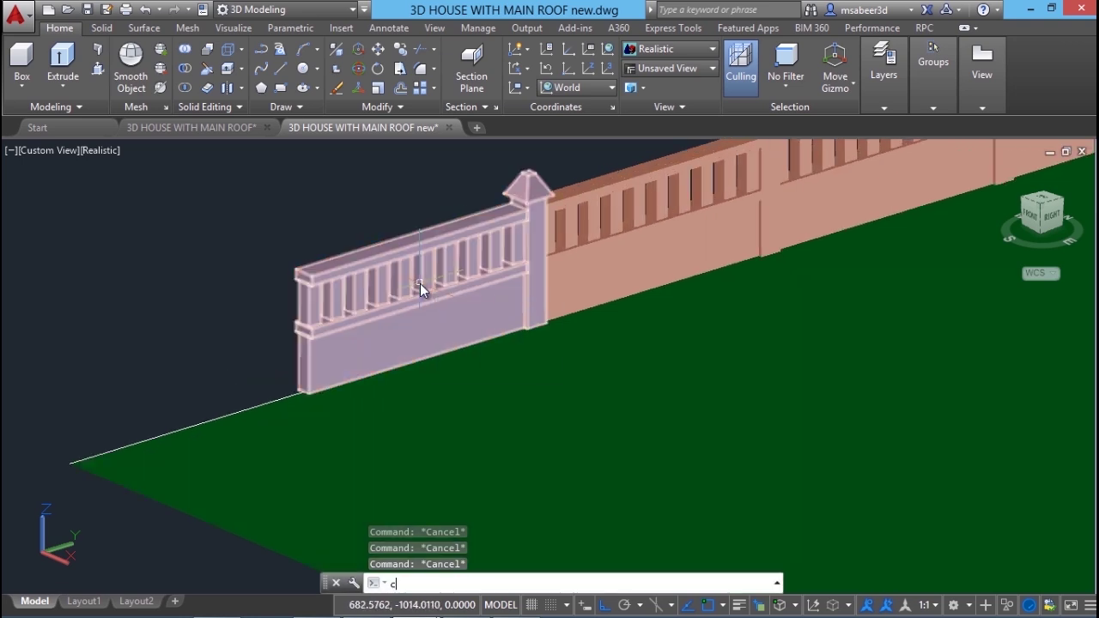
pyautogui.write('o')
pyautogui.press('Return')
pyautogui.click(420, 289)
pyautogui.press('Return')
pyautogui.click(370, 210)
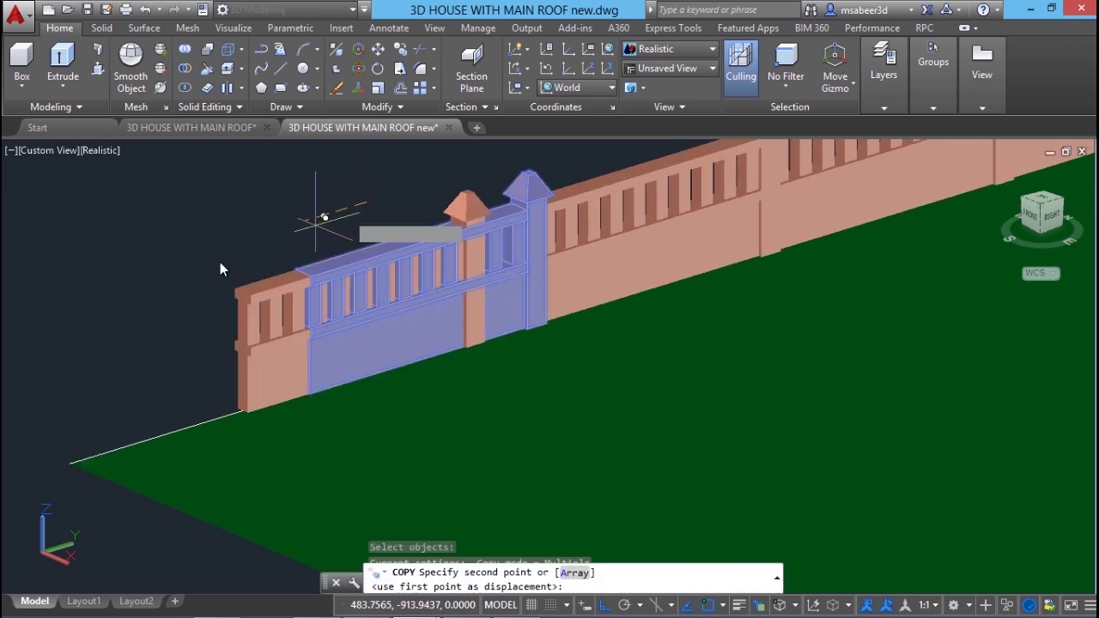
pyautogui.write('300')
pyautogui.press('Return')
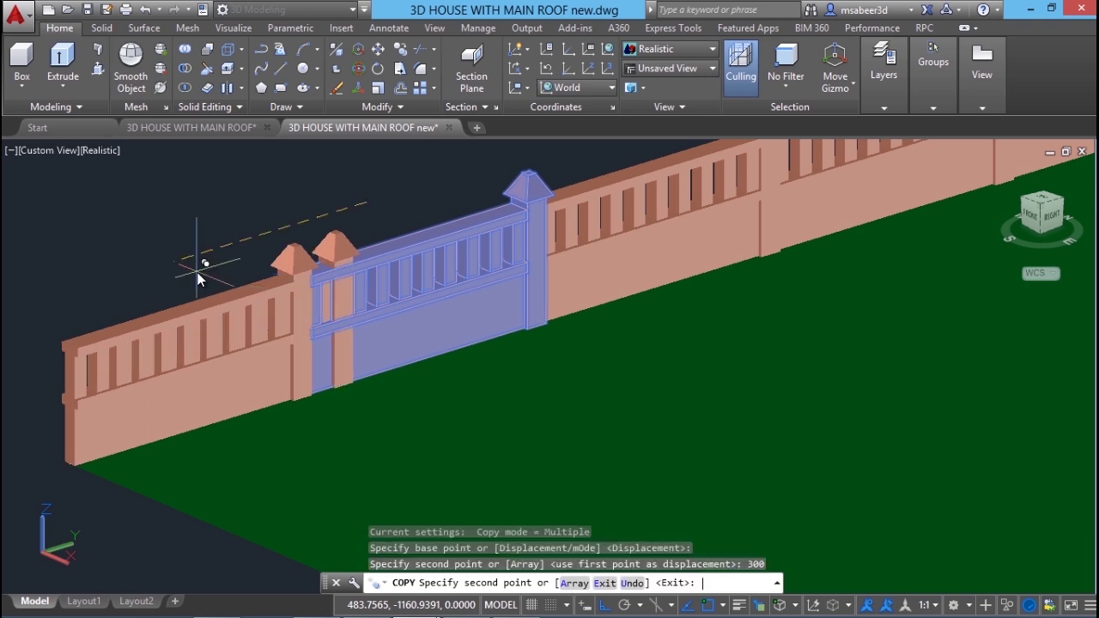
pyautogui.press('Escape')
pyautogui.press('Escape')
pyautogui.press('Escape')
pyautogui.scroll(-5, 285, 291)
pyautogui.scroll(4, 285, 291)
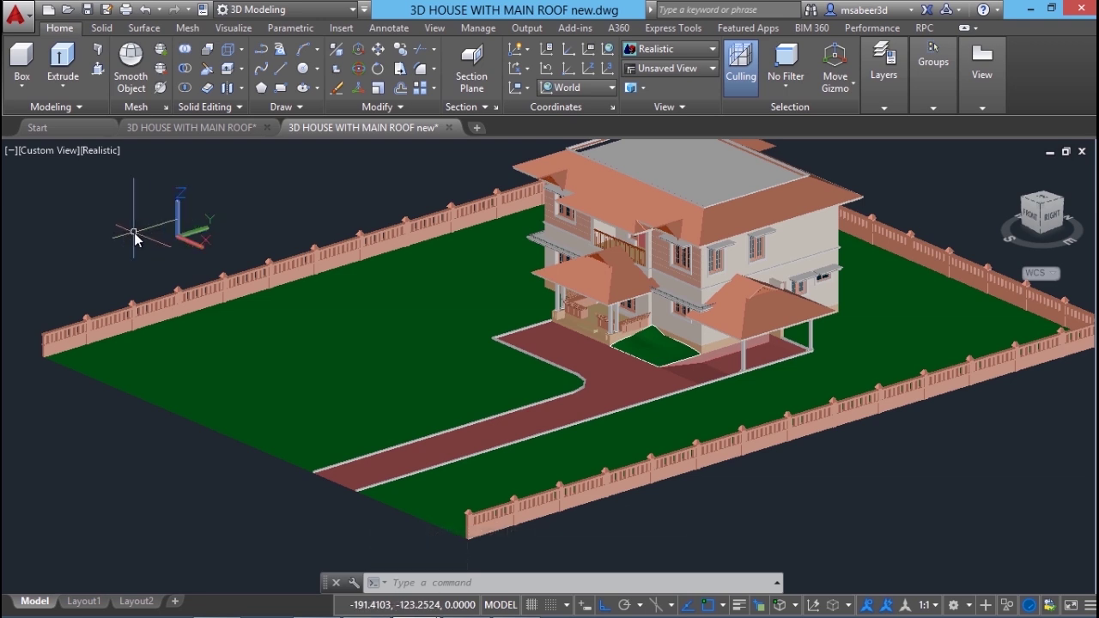
# Step: Check the compound wall block's name among the drawing's available blocks
pyautogui.scroll(2, 134, 245)
pyautogui.moveTo(204, 275); pyautogui.dragTo(292, 286, button='middle')
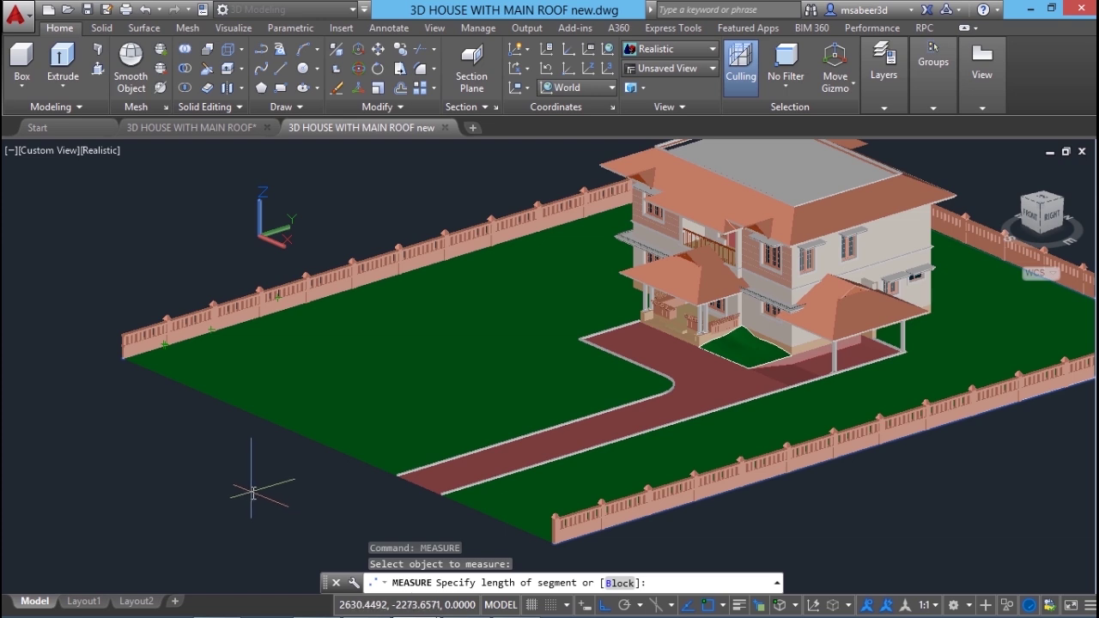
pyautogui.click(343, 31)
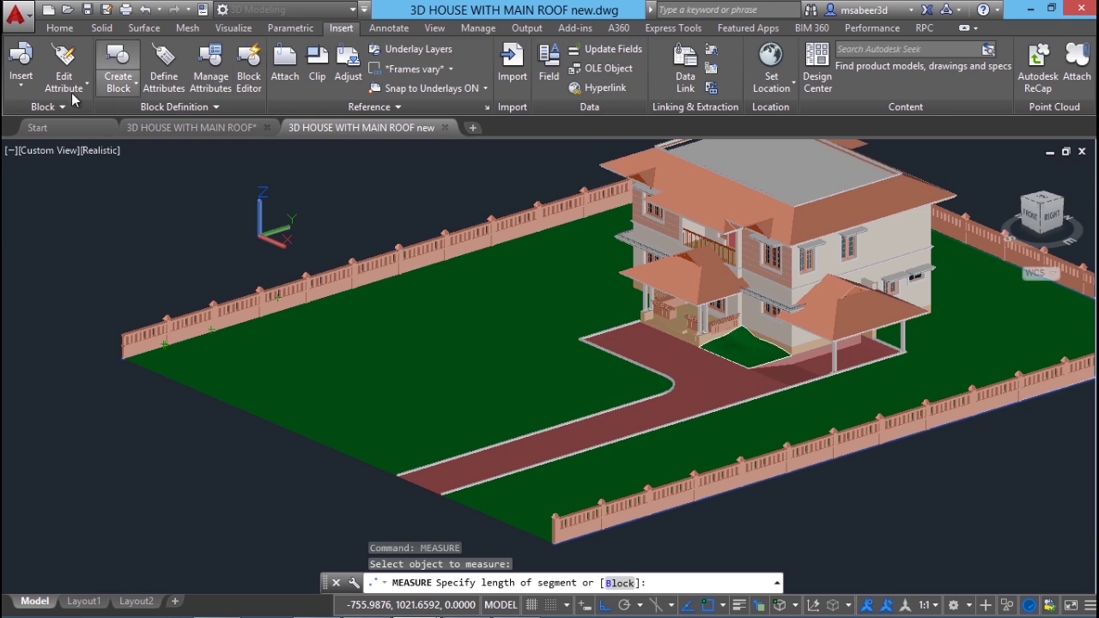
pyautogui.click(21, 87)
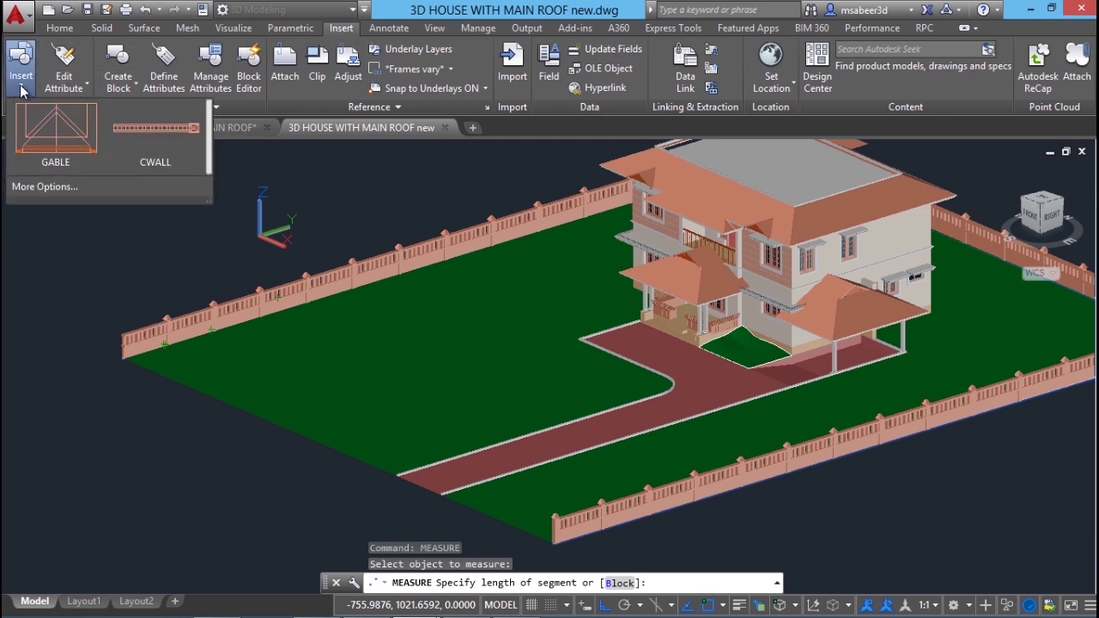
pyautogui.click(173, 138)
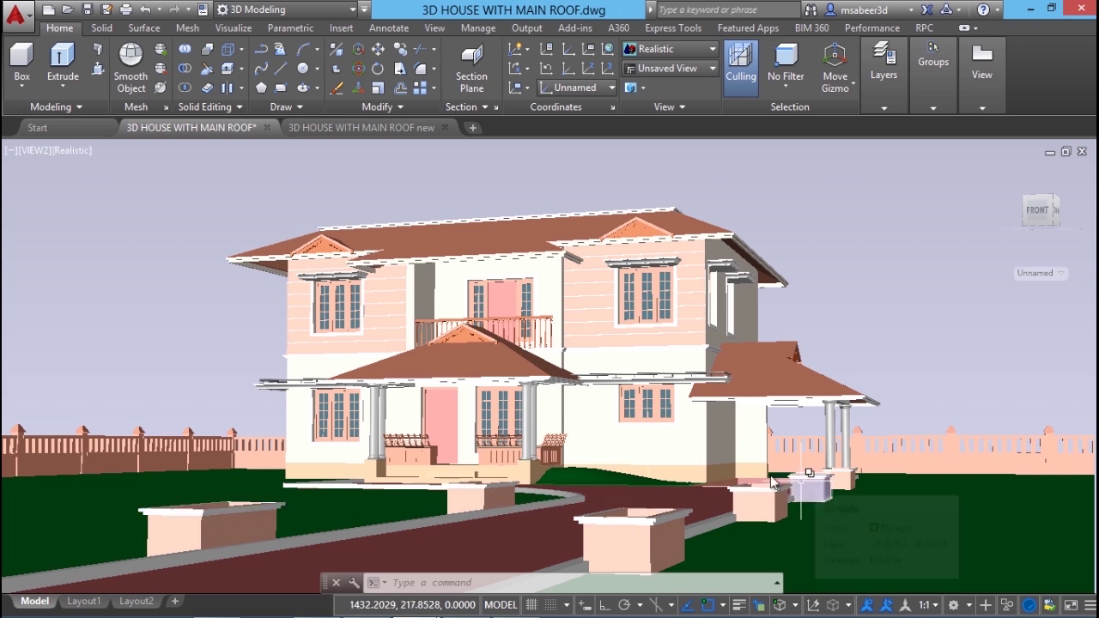
# Step: Return to the 3D HOUSE WITH MAIN ROOF new drawing and draw a rectangle 45 long and 120 wide outside the lawn's front edge
pyautogui.click(344, 128)
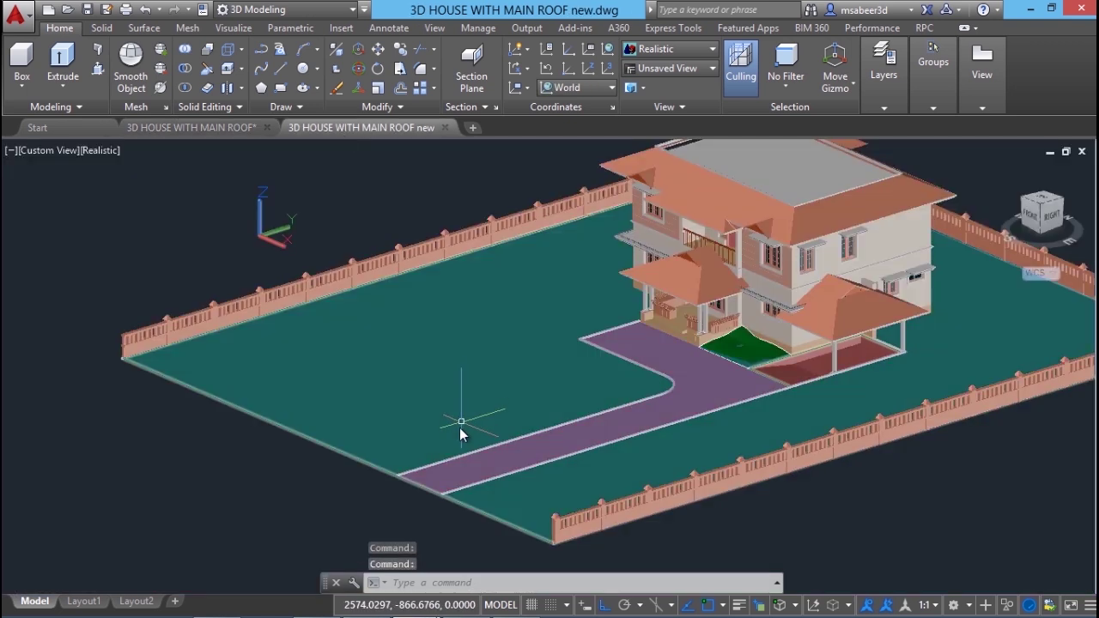
pyautogui.scroll(6, 369, 468)
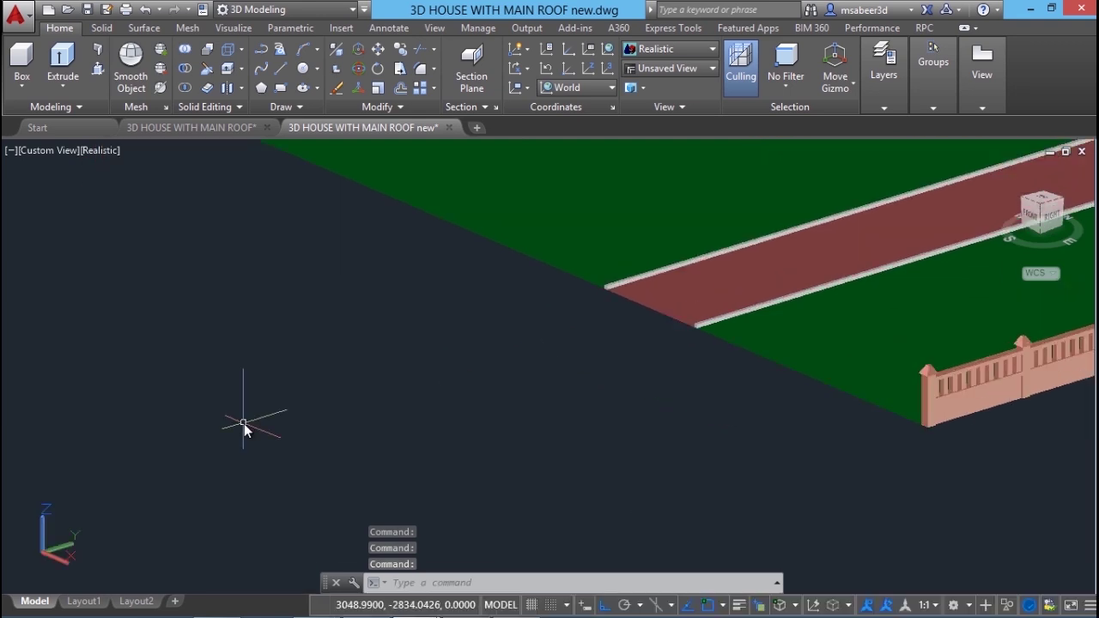
pyautogui.click(280, 87)
pyautogui.press('Escape')
pyautogui.click(281, 90)
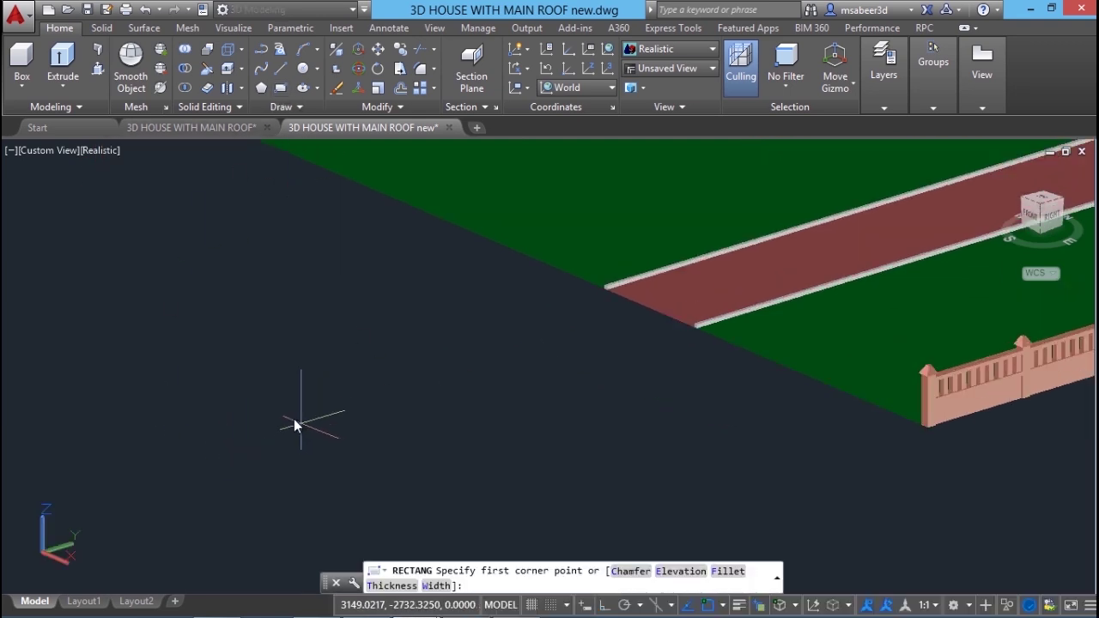
pyautogui.click(286, 409)
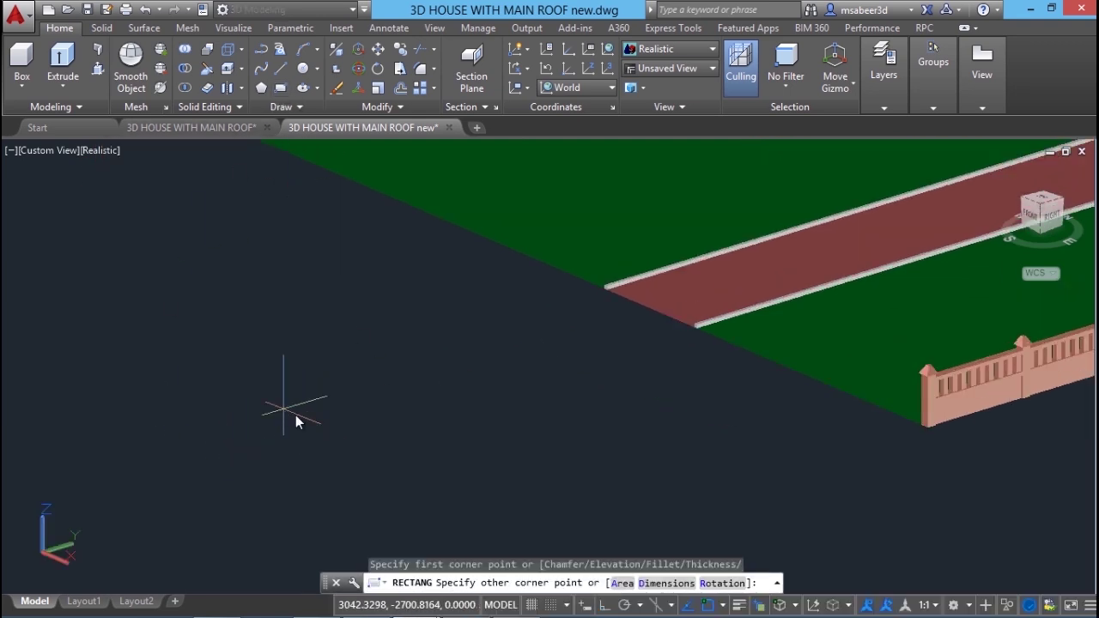
pyautogui.click(654, 583)
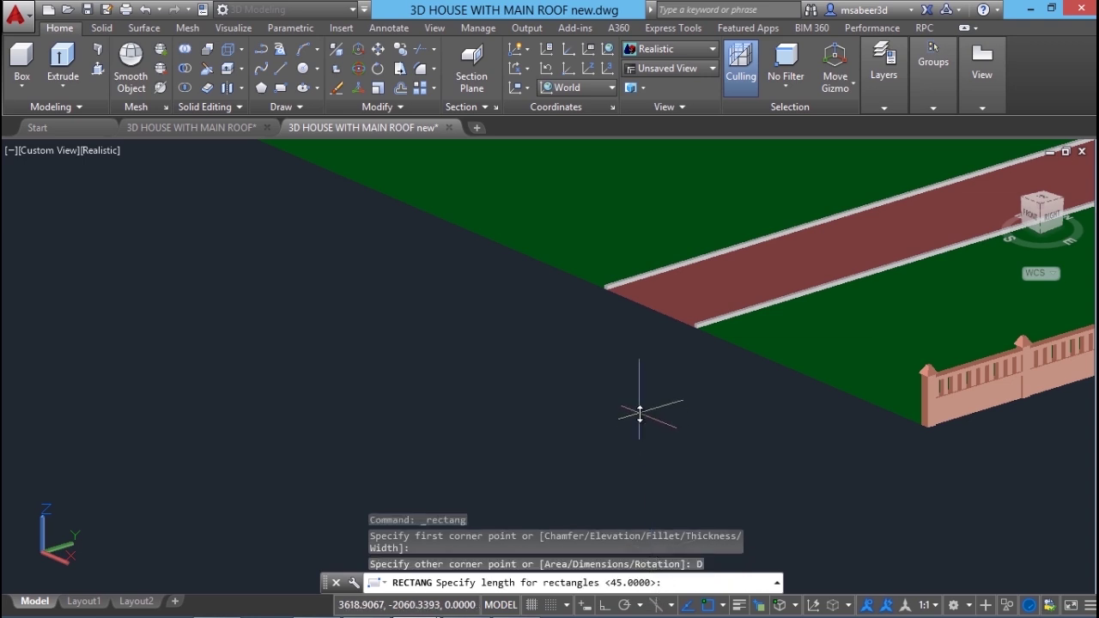
pyautogui.write('45')
pyautogui.press('Return')
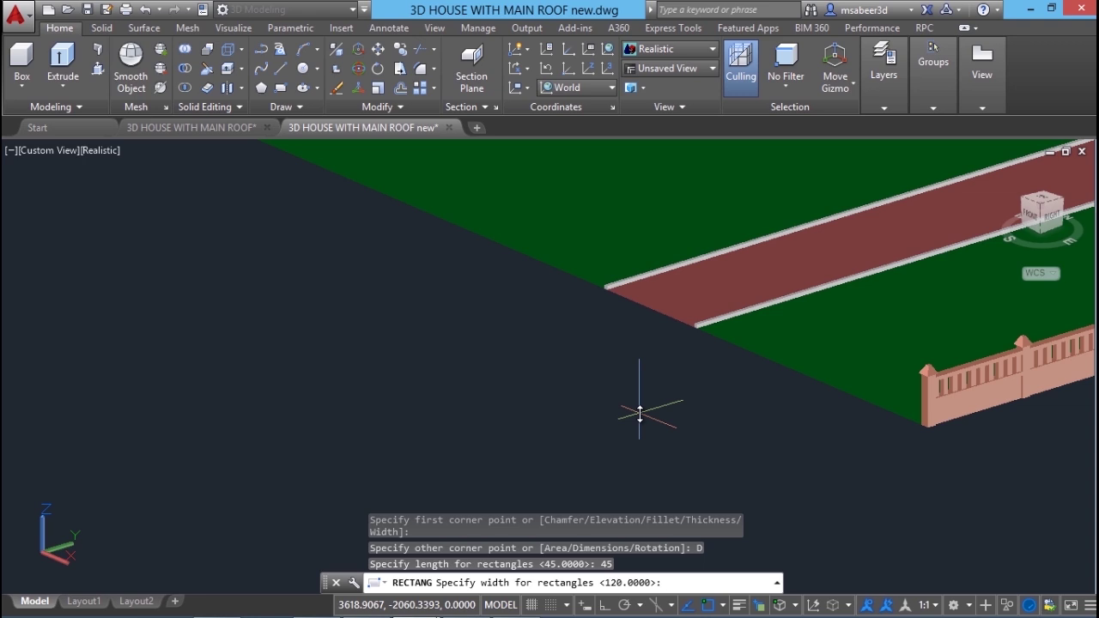
pyautogui.write('120')
pyautogui.press('Return')
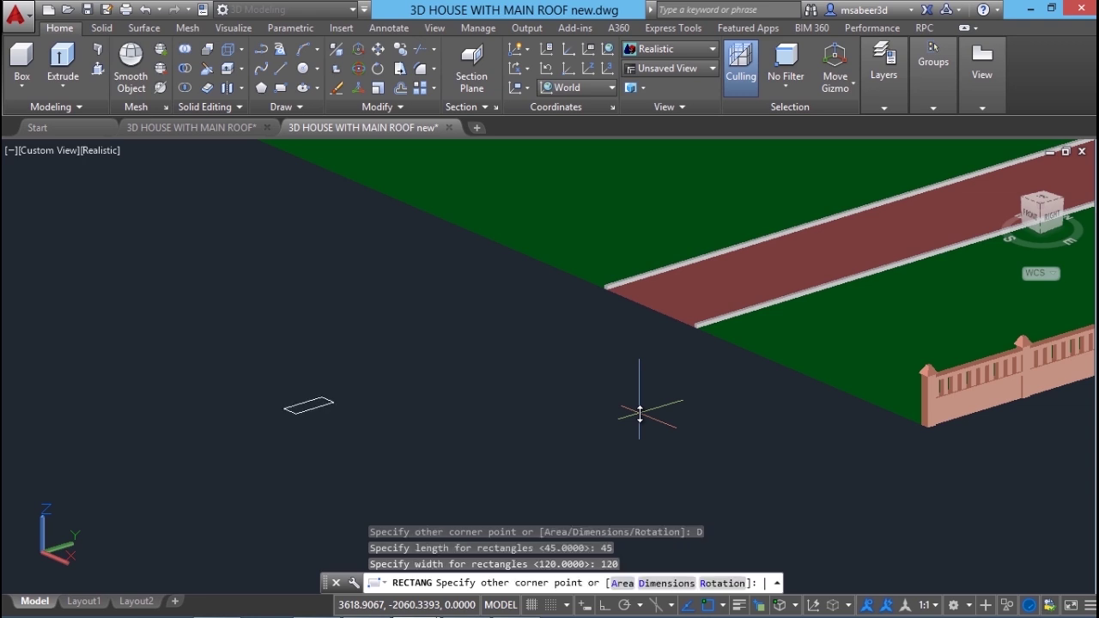
pyautogui.click(341, 406)
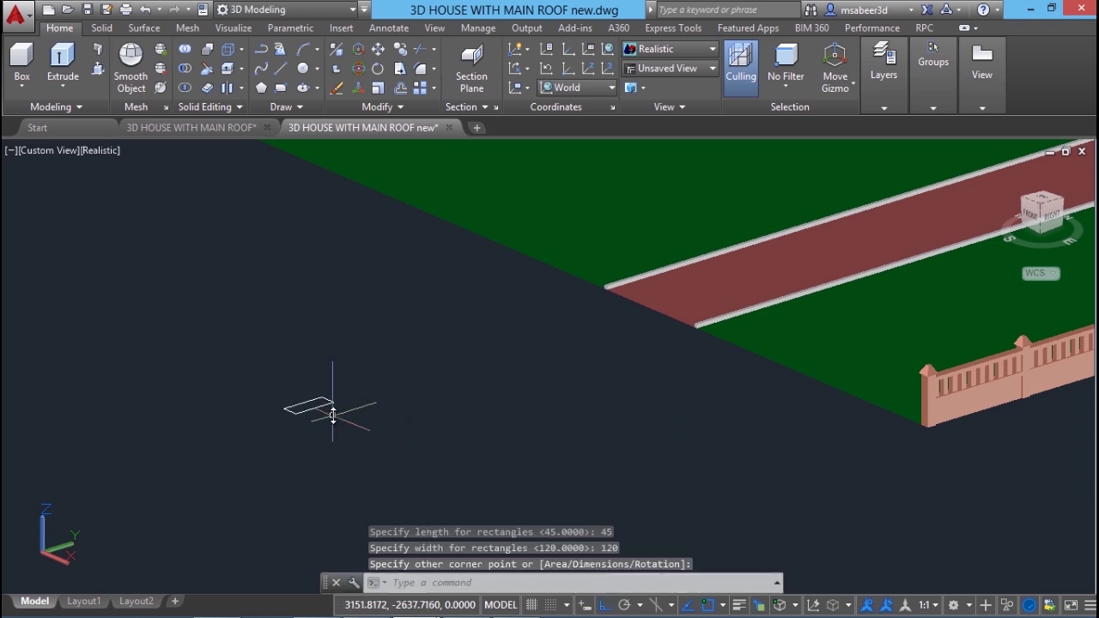
# Step: Offset the 45 by 120 rectangle outward by 5
pyautogui.scroll(4, 295, 396)
pyautogui.scroll(3, 296, 395)
pyautogui.click(300, 454)
pyautogui.scroll(-4, 296, 455)
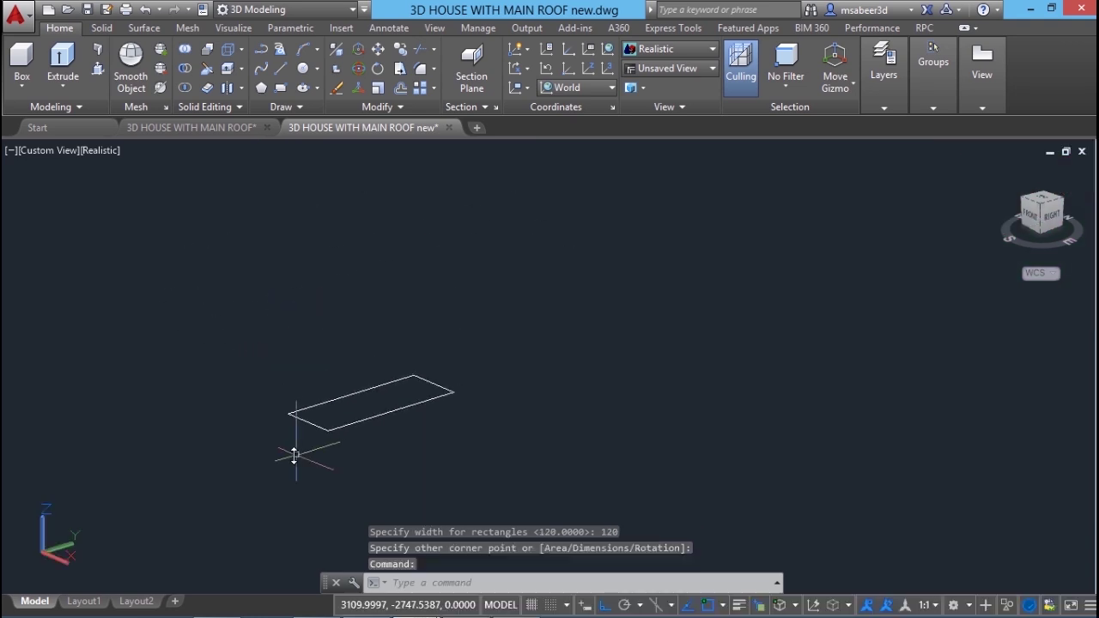
pyautogui.click(400, 89)
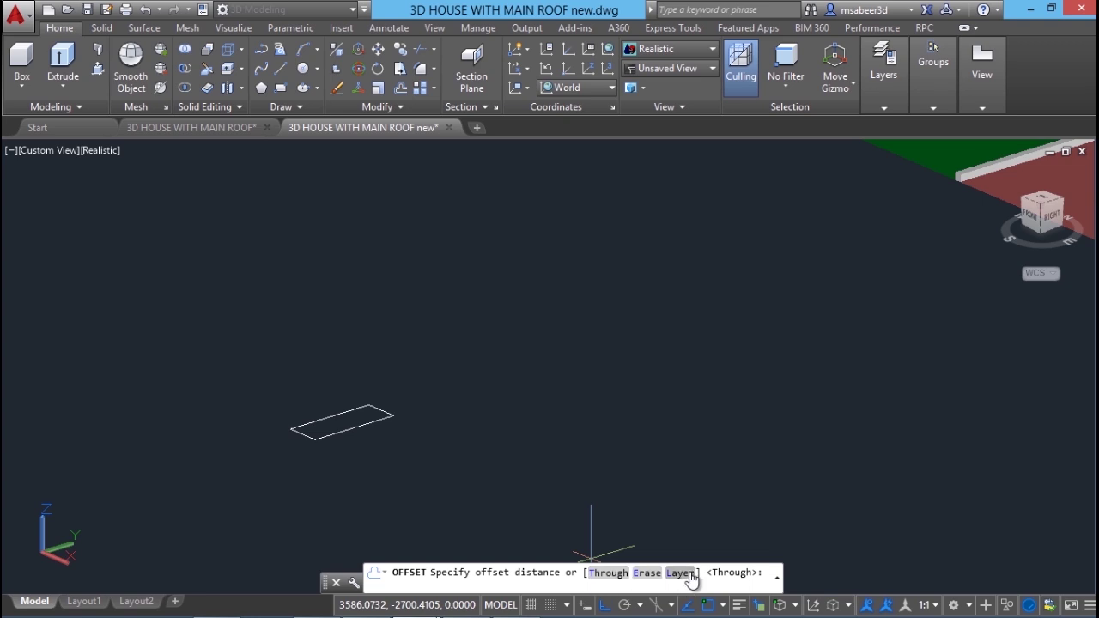
pyautogui.write('10')
pyautogui.press('Return')
pyautogui.click(376, 421)
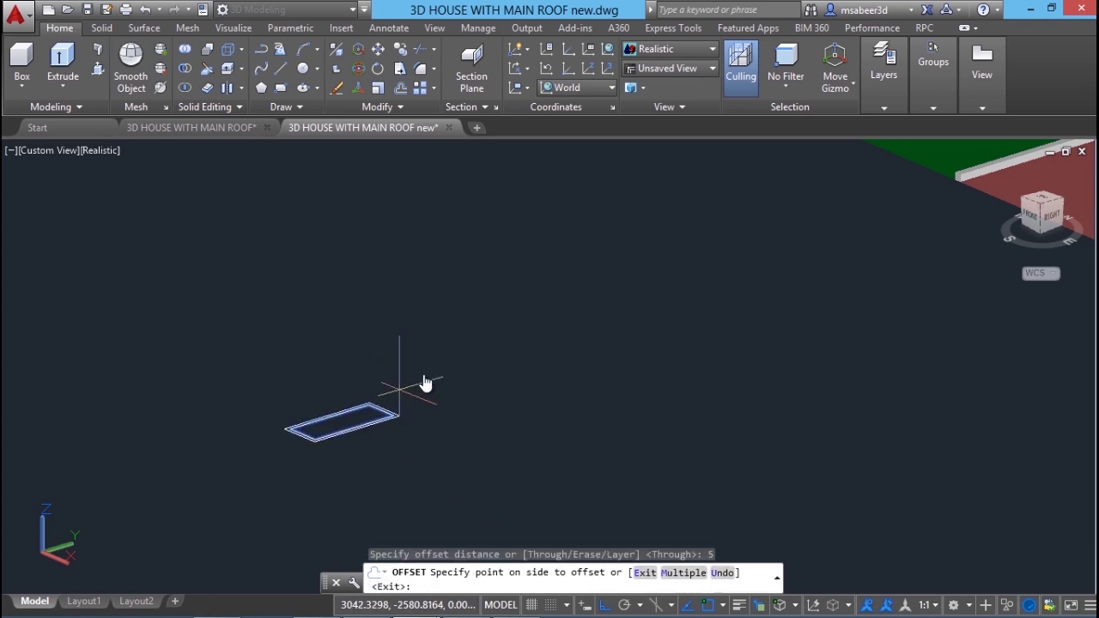
pyautogui.click(395, 388)
pyautogui.press('Escape')
pyautogui.press('Escape')
# Step: Presspull the band between the two rectangles upward into hollow planter box walls
pyautogui.scroll(5, 351, 412)
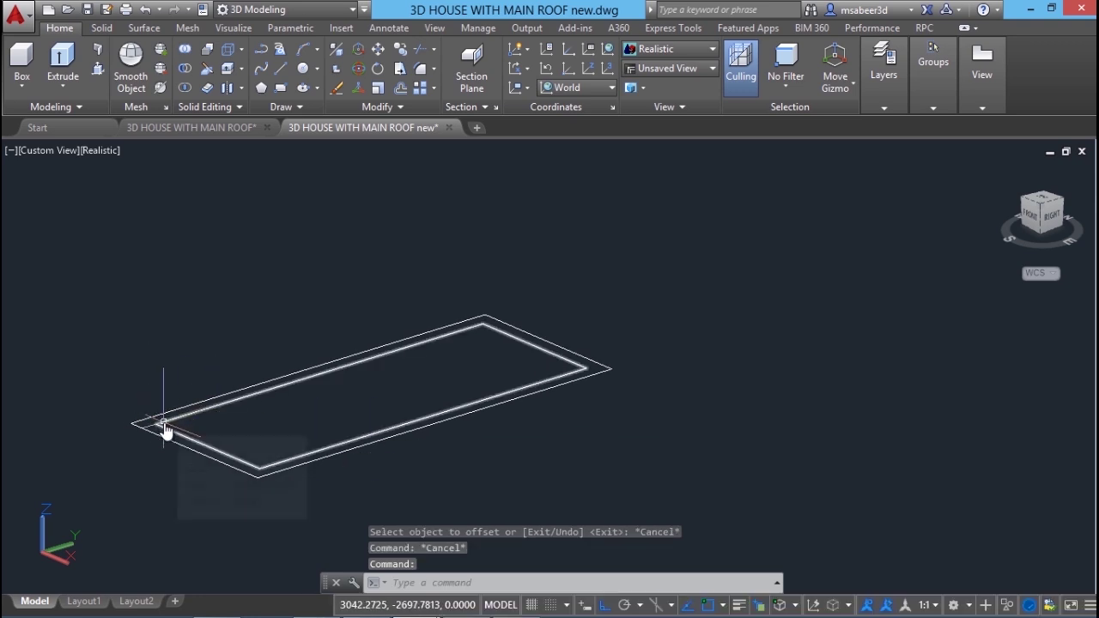
pyautogui.scroll(3, 158, 427)
pyautogui.scroll(-3, 160, 528)
pyautogui.scroll(2, 160, 528)
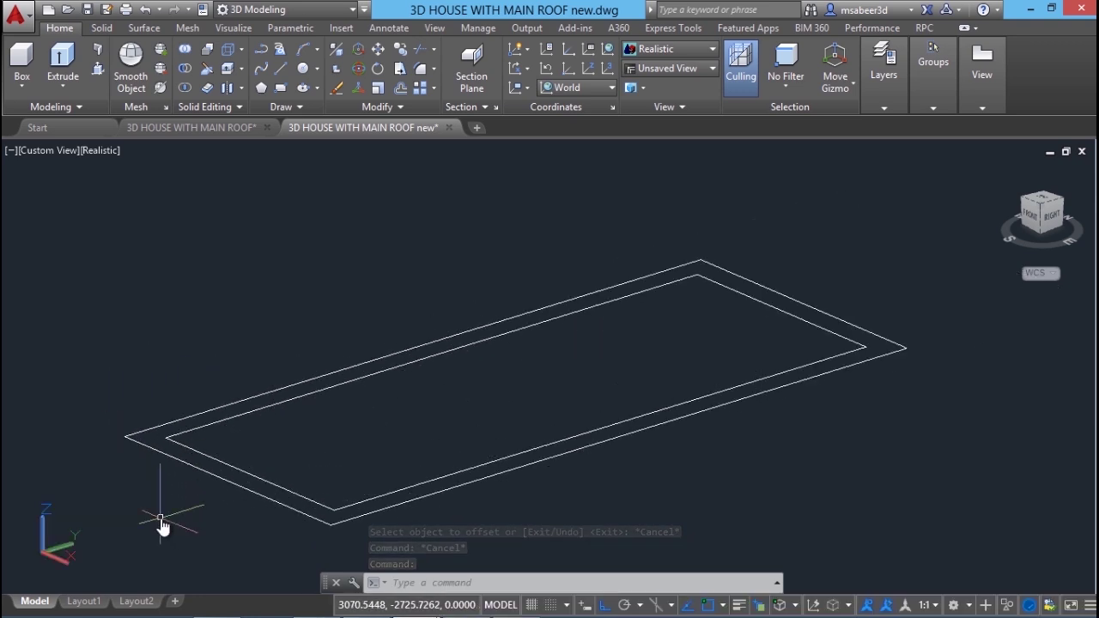
pyautogui.scroll(-4, 161, 525)
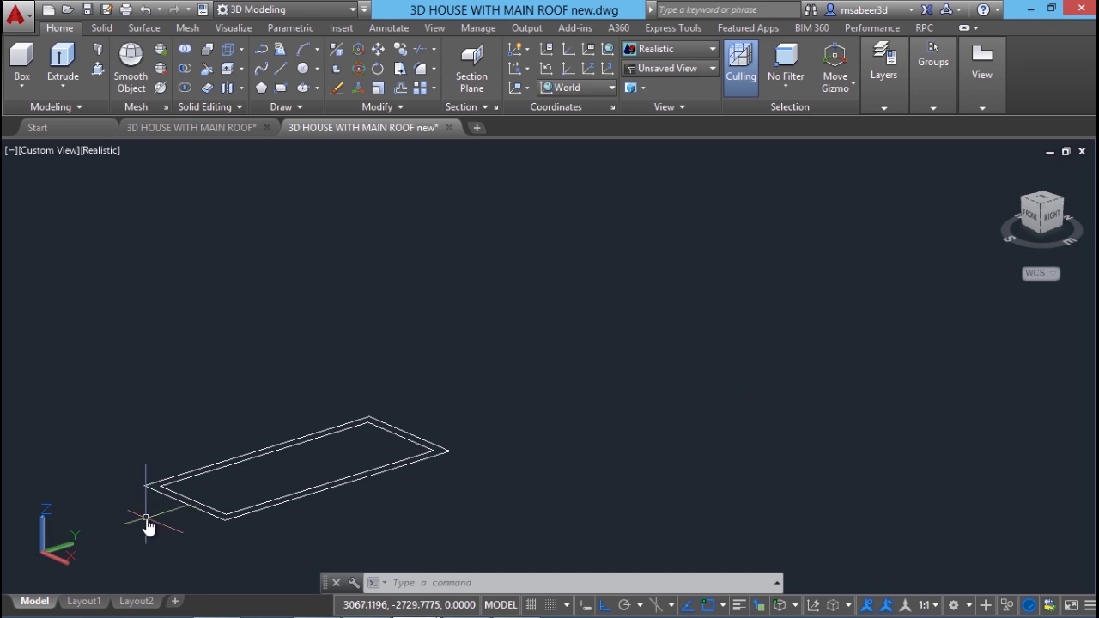
pyautogui.scroll(2, 147, 524)
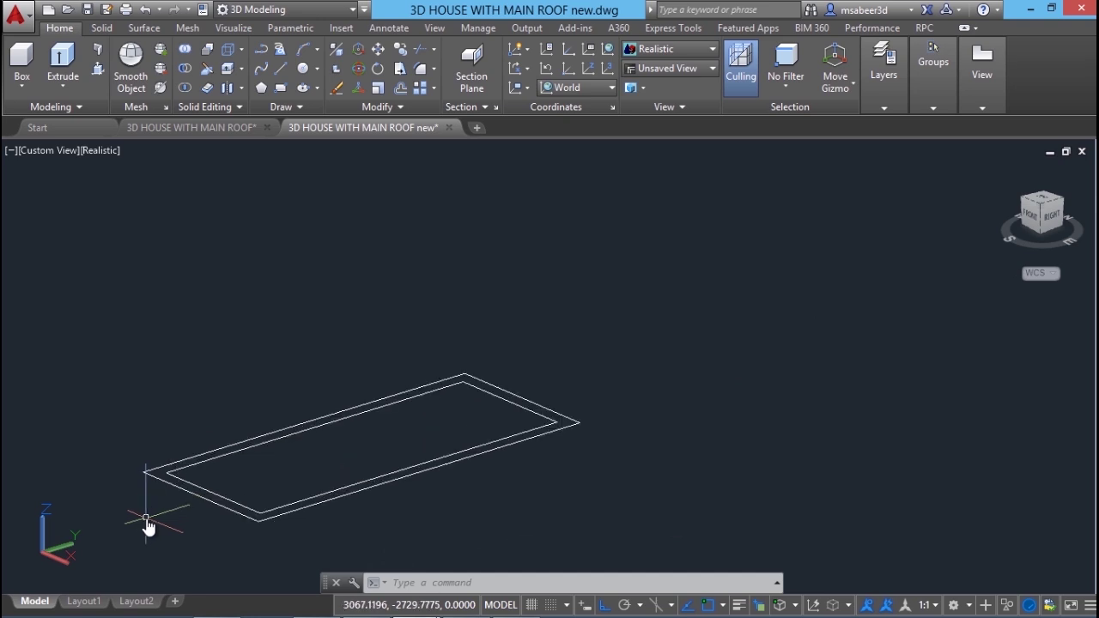
pyautogui.click(98, 68)
pyautogui.scroll(4, 154, 477)
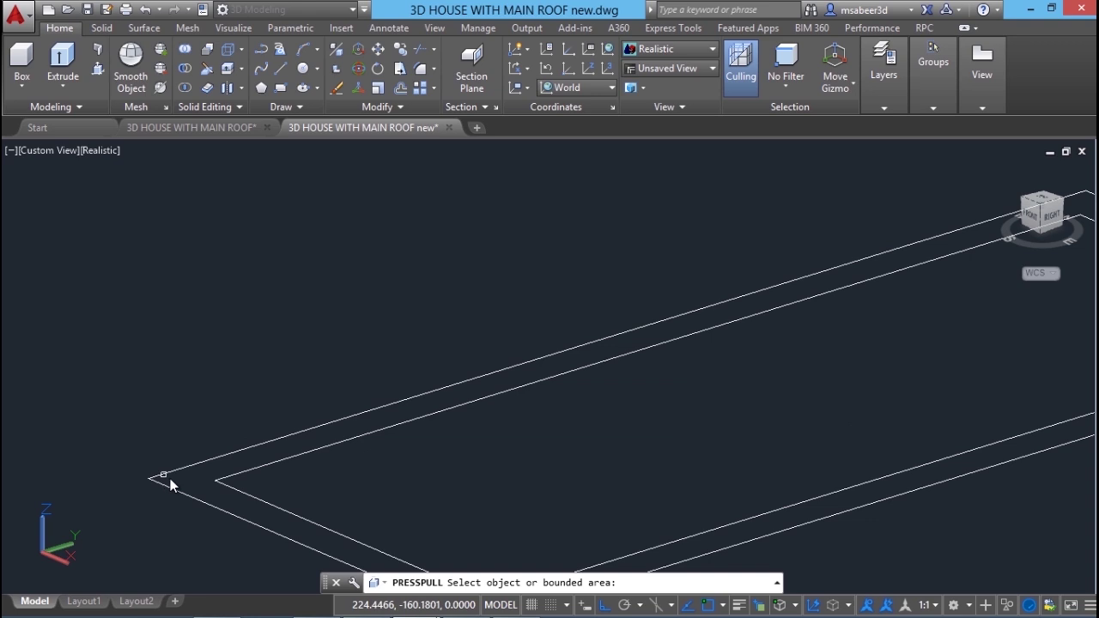
pyautogui.click(192, 485)
pyautogui.scroll(-3, 182, 494)
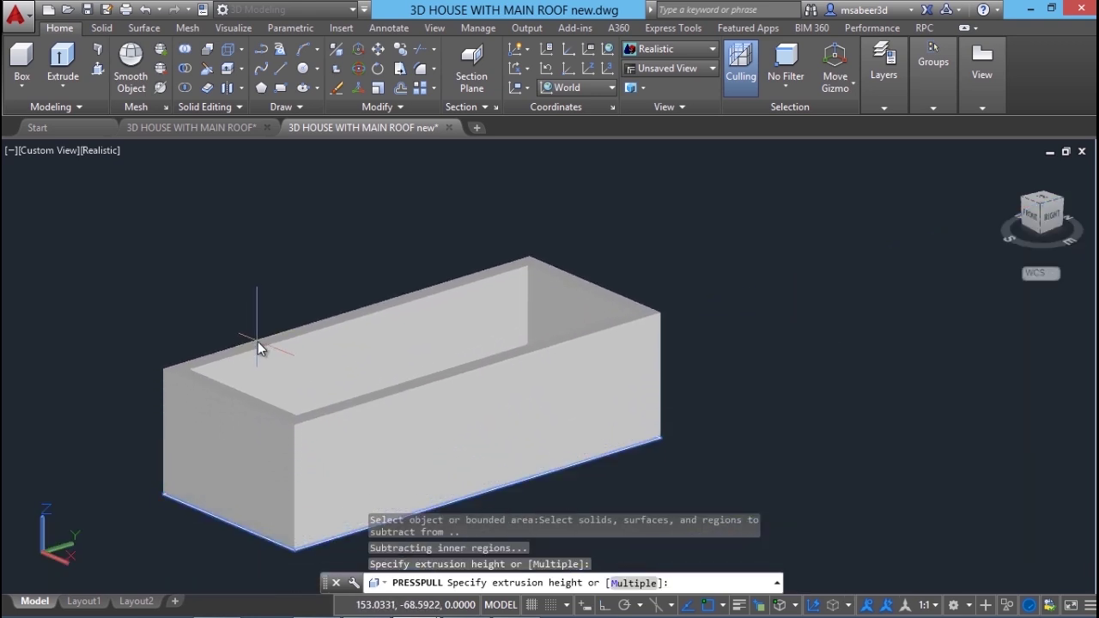
pyautogui.click(257, 342)
pyautogui.press('Escape')
pyautogui.press('Escape')
# Step: Assign the hollow planter box solid to the 3D WALL GROOVE layer
pyautogui.scroll(-4, 175, 341)
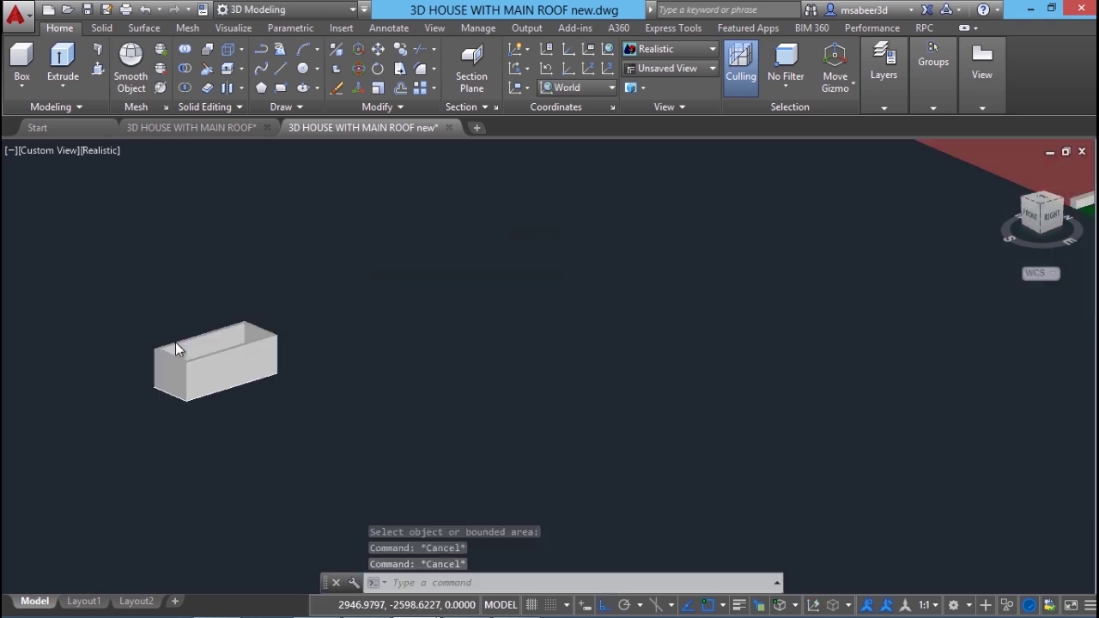
pyautogui.scroll(4, 225, 381)
pyautogui.click(284, 395)
pyautogui.click(413, 306)
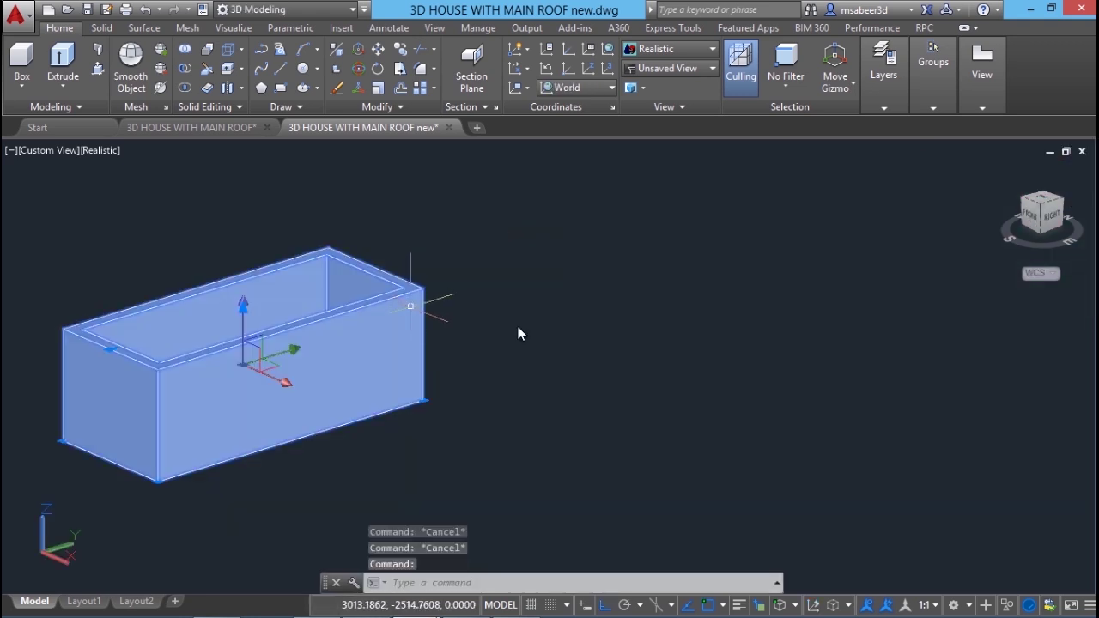
pyautogui.click(880, 94)
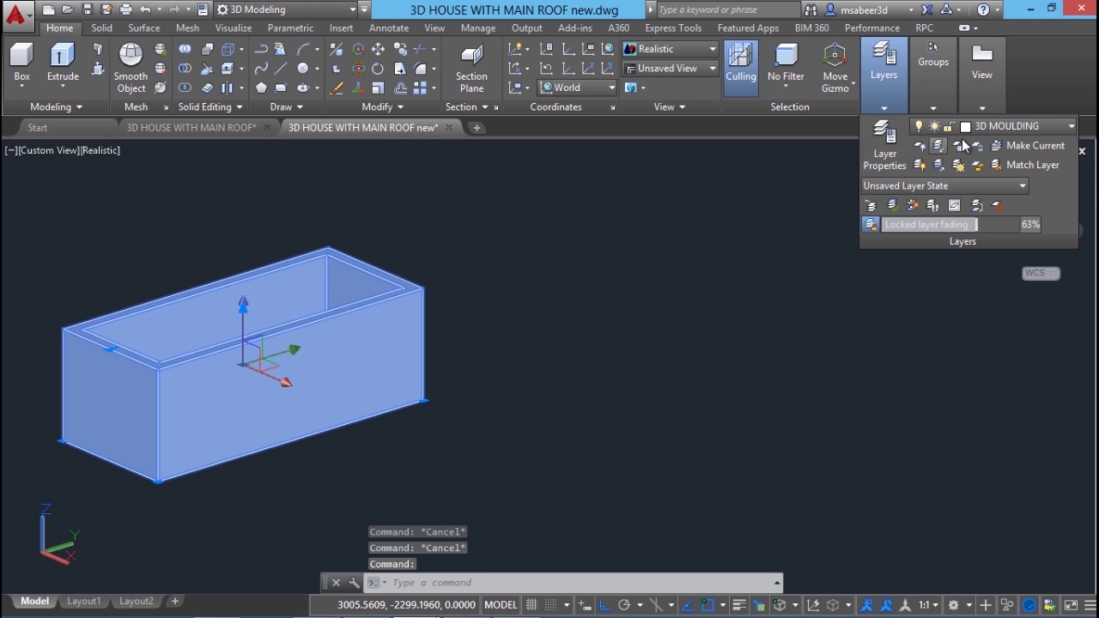
pyautogui.click(1027, 127)
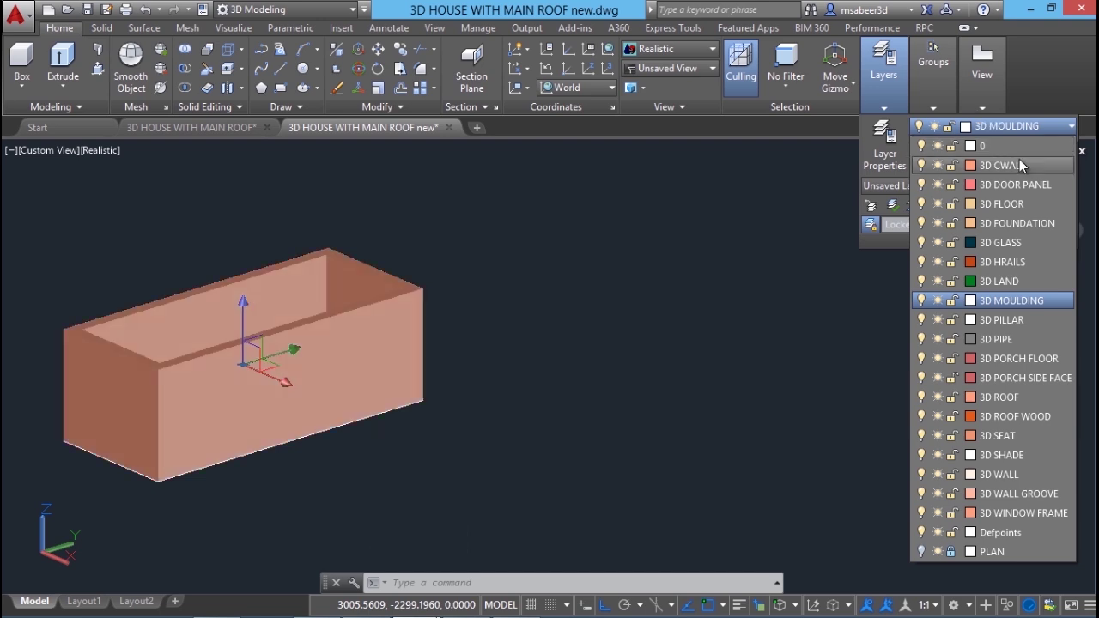
pyautogui.click(1002, 494)
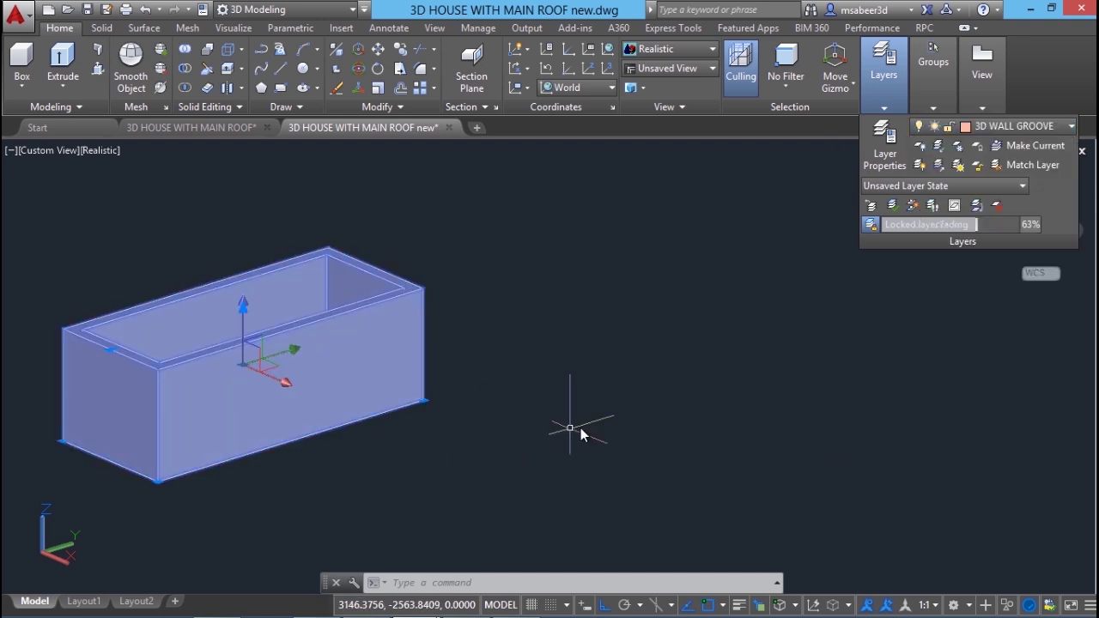
pyautogui.press('Escape')
pyautogui.press('Escape')
pyautogui.press('Escape')
pyautogui.moveTo(477, 391); pyautogui.dragTo(633, 410, button='middle')
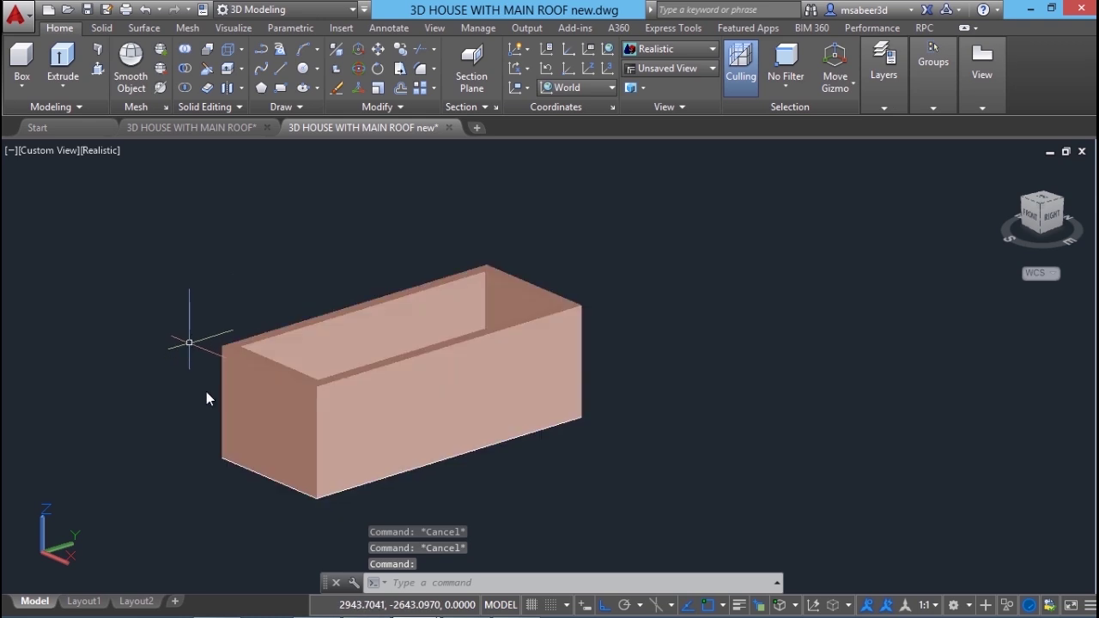
# Step: Set 3D MOULDING as the current layer with nothing left selected
pyautogui.click(460, 302)
pyautogui.click(877, 103)
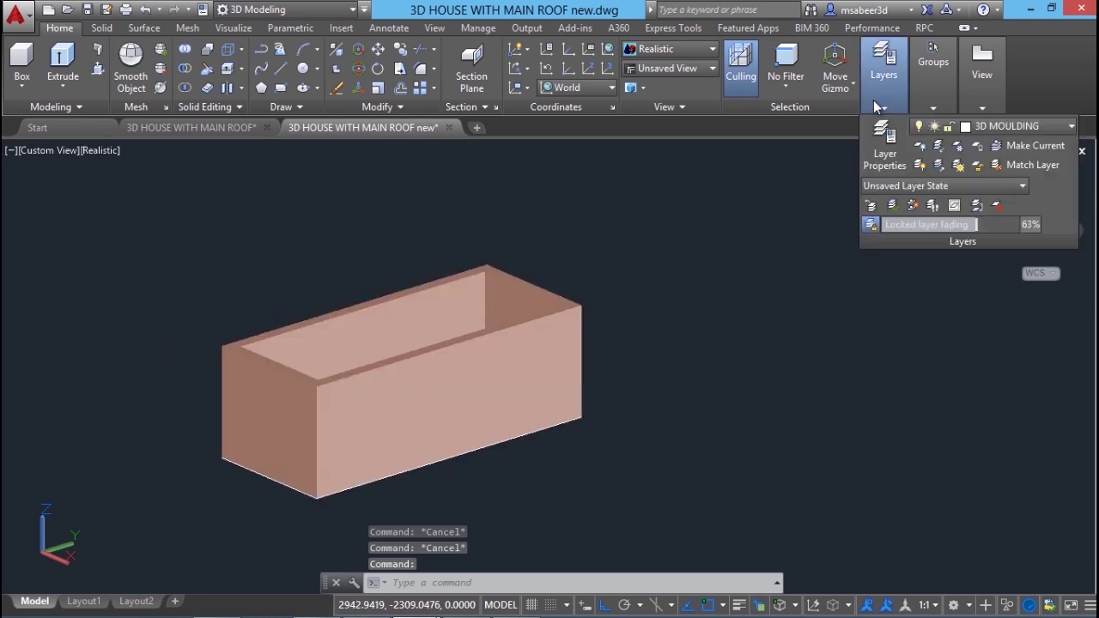
pyautogui.click(1042, 129)
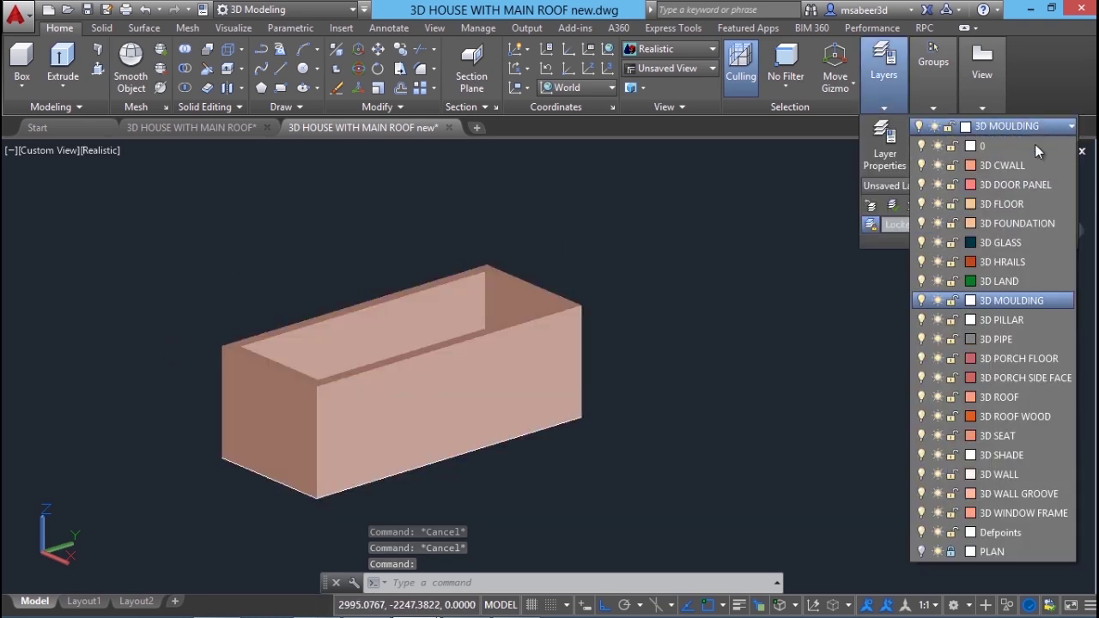
pyautogui.click(996, 299)
pyautogui.click(658, 400)
pyautogui.press('Escape')
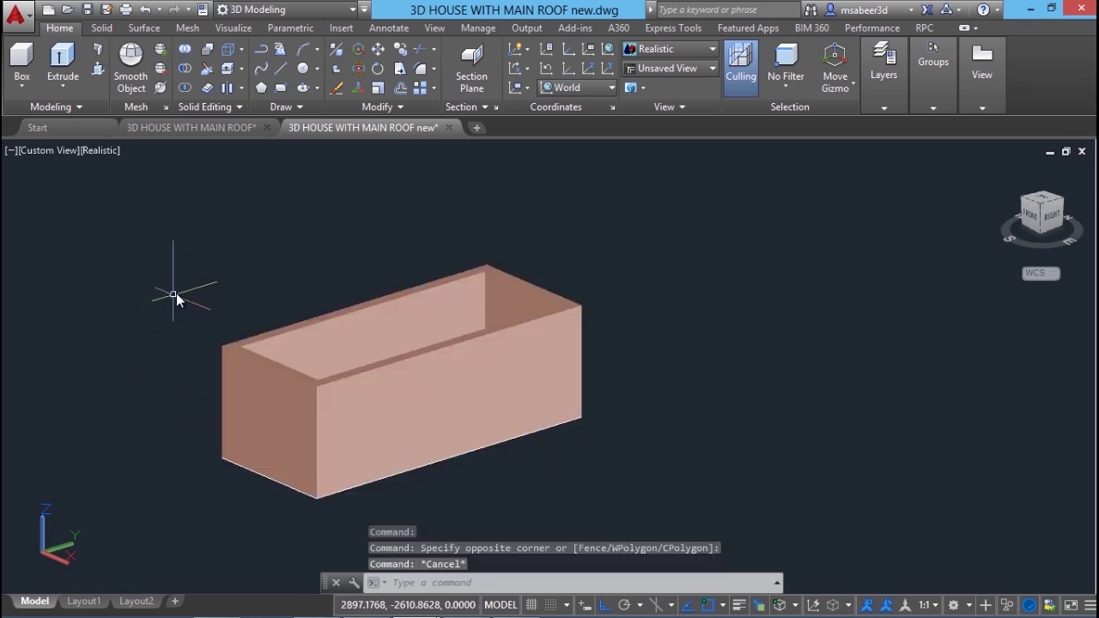
# Step: Set the coordinate system to the Front orientation
pyautogui.click(235, 27)
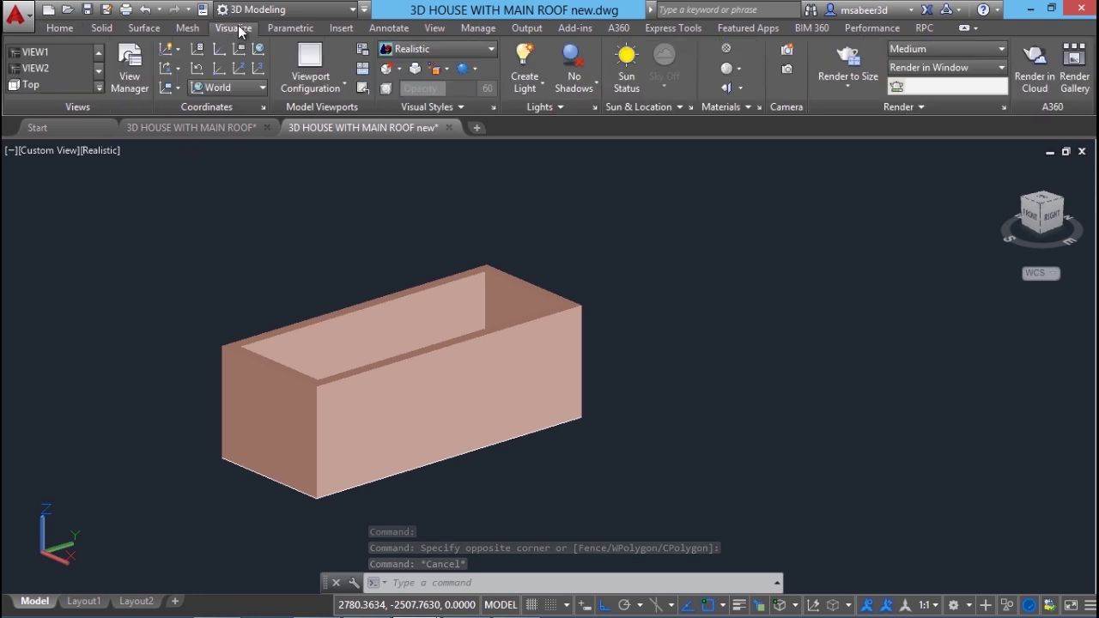
pyautogui.click(221, 88)
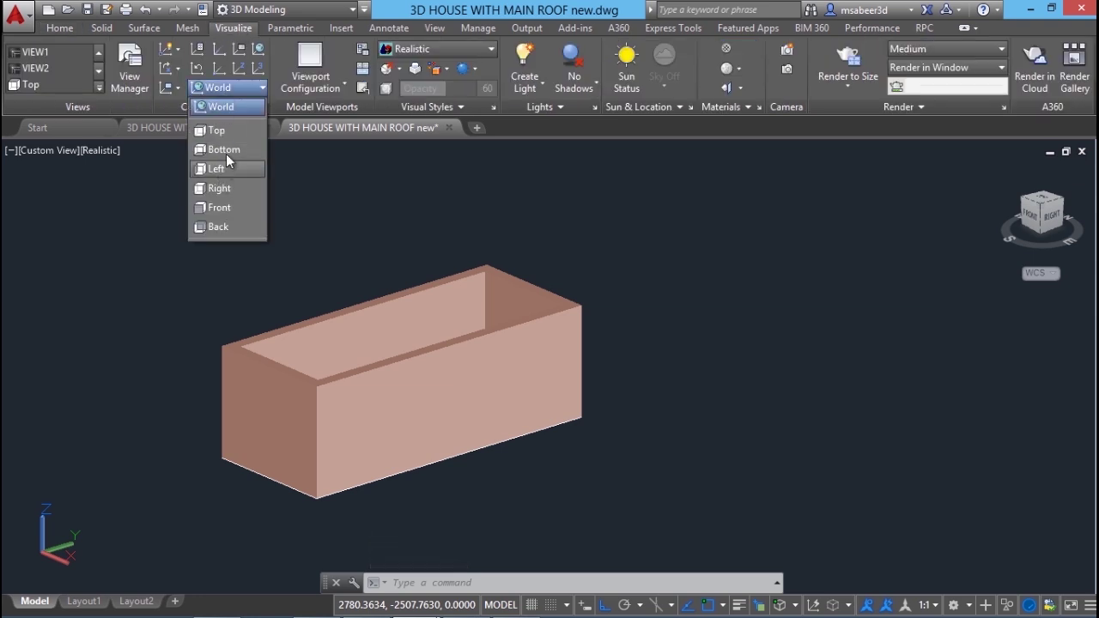
pyautogui.click(225, 207)
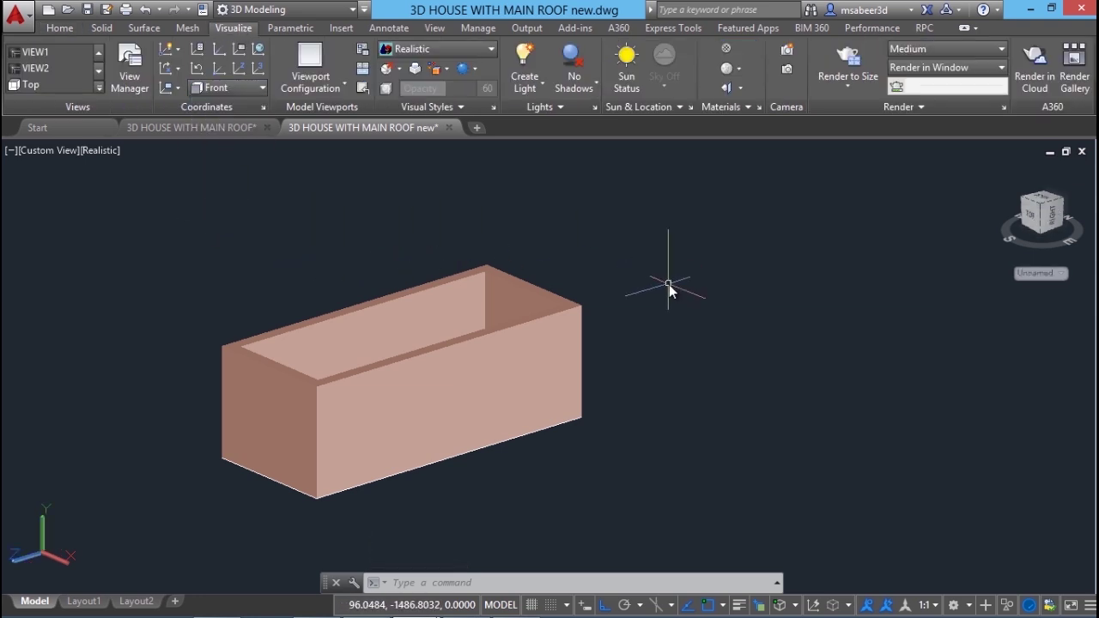
pyautogui.click(60, 27)
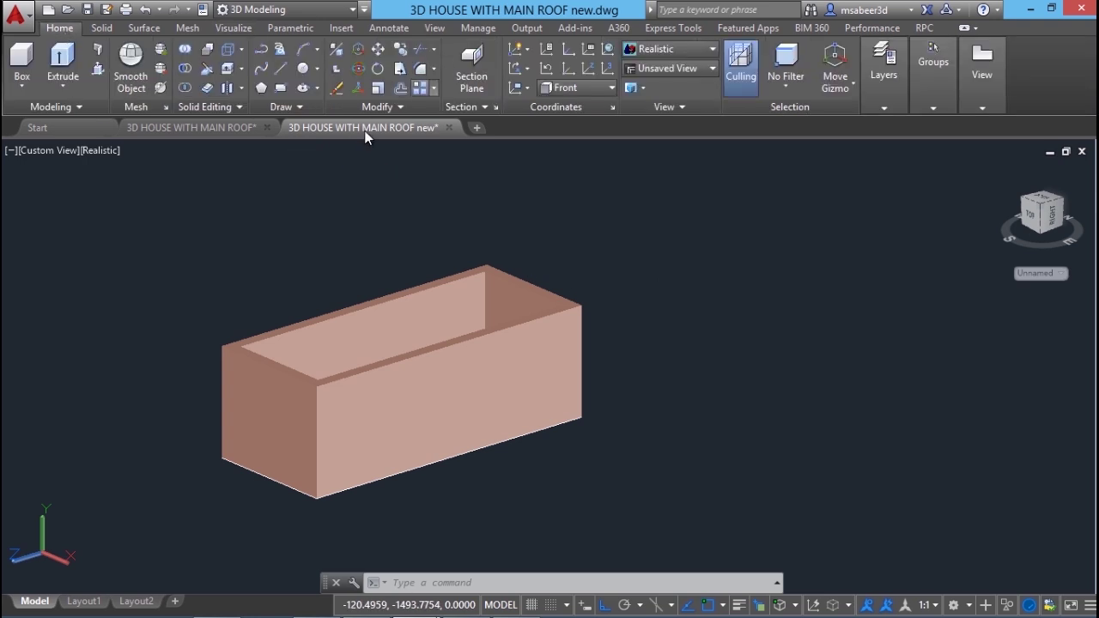
# Step: Draw a closed stepped polyline profile at the planter box's top outer corner, 6 wide at the top with 3-unit steps below
pyautogui.write('3p')
pyautogui.press('Return')
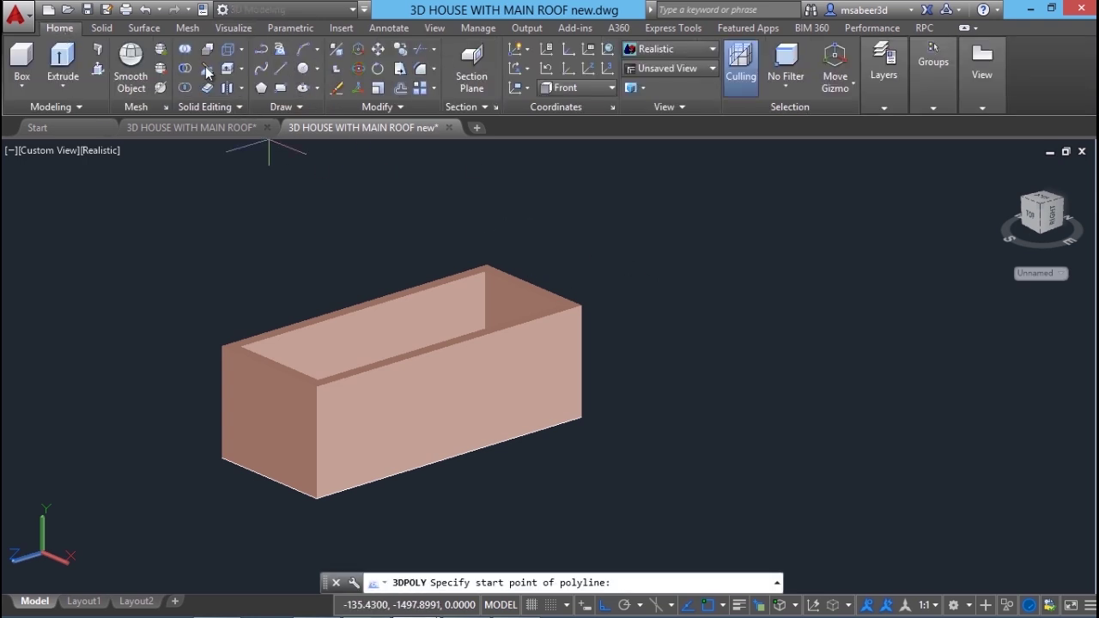
pyautogui.click(260, 49)
pyautogui.scroll(3, 602, 356)
pyautogui.click(560, 256)
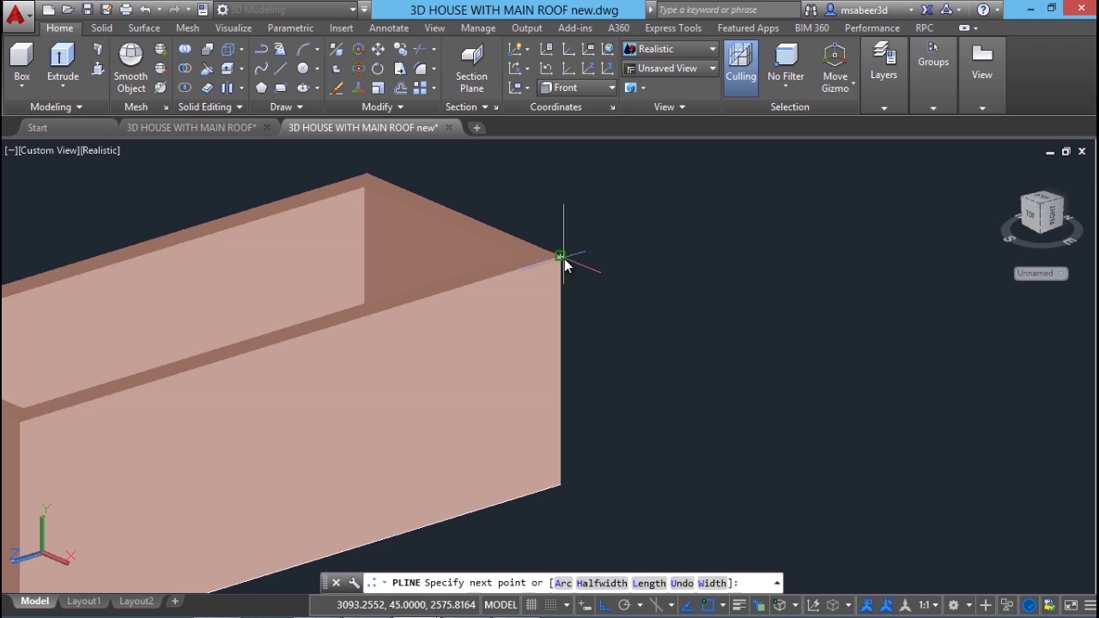
pyautogui.write('6')
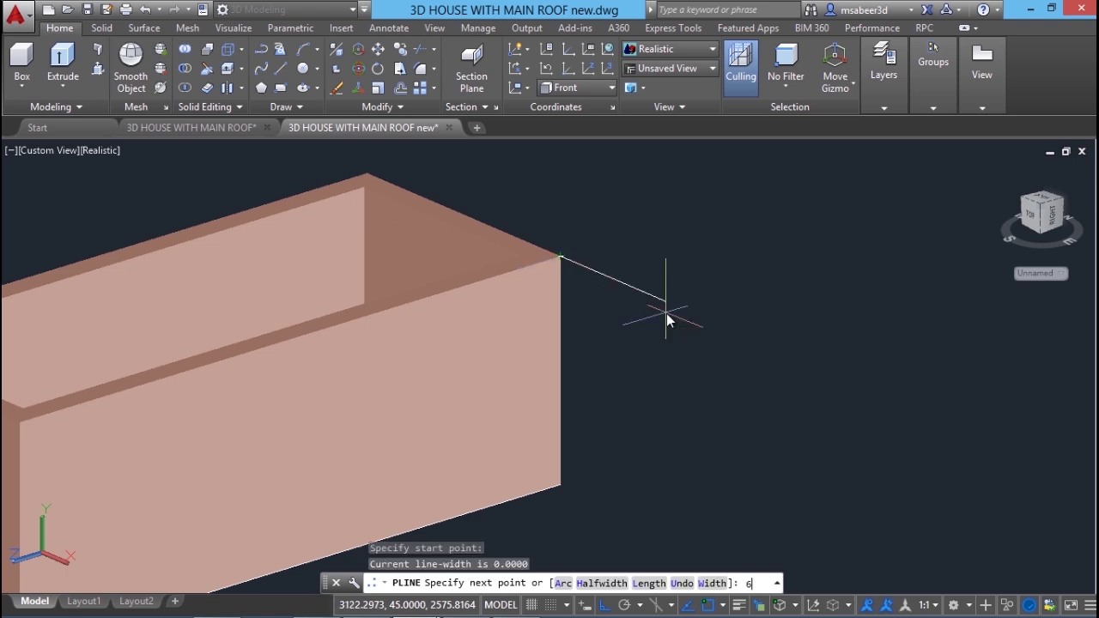
pyautogui.press('Return')
pyautogui.write('3')
pyautogui.press('Return')
pyautogui.write('3')
pyautogui.press('Return')
pyautogui.write('3')
pyautogui.press('Return')
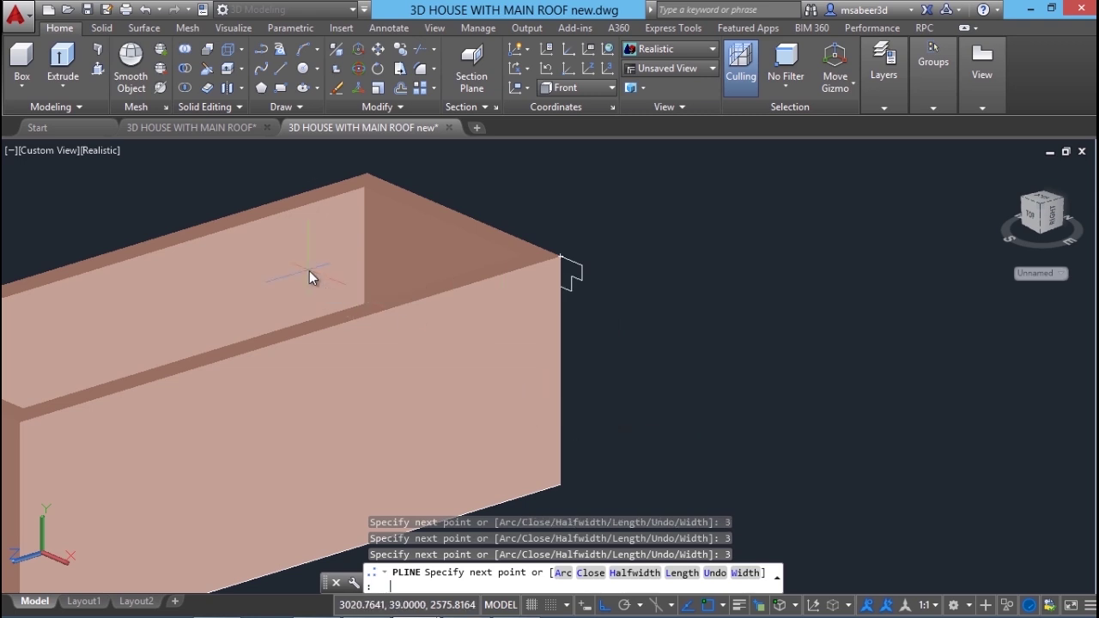
pyautogui.rightClick(387, 254)
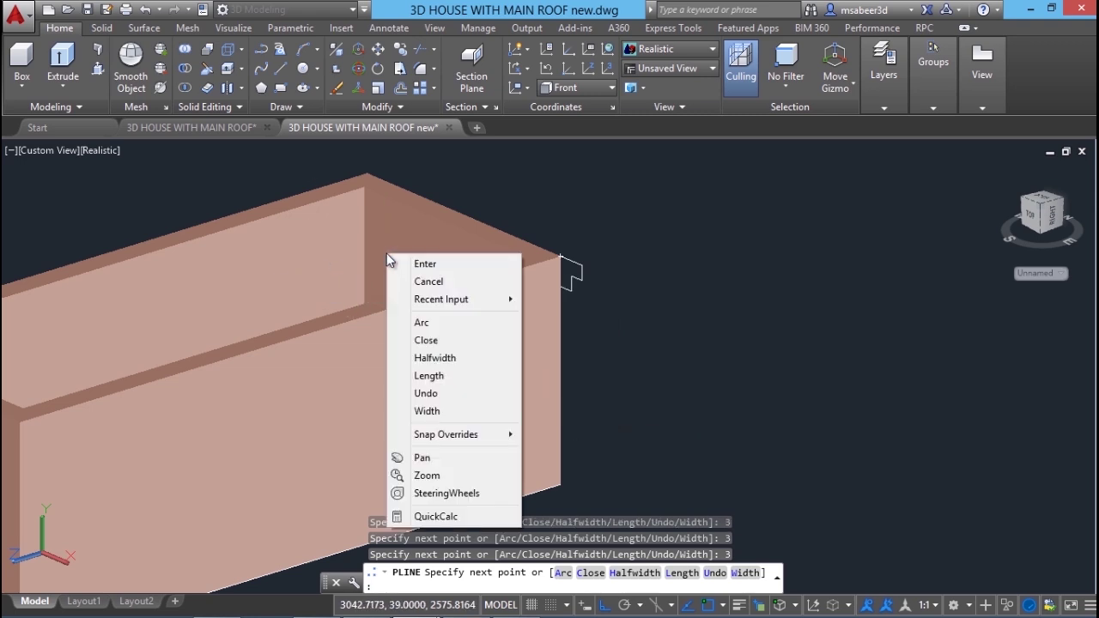
pyautogui.click(431, 340)
pyautogui.scroll(-3, 790, 288)
pyautogui.moveTo(745, 276); pyautogui.dragTo(689, 282, button='middle')
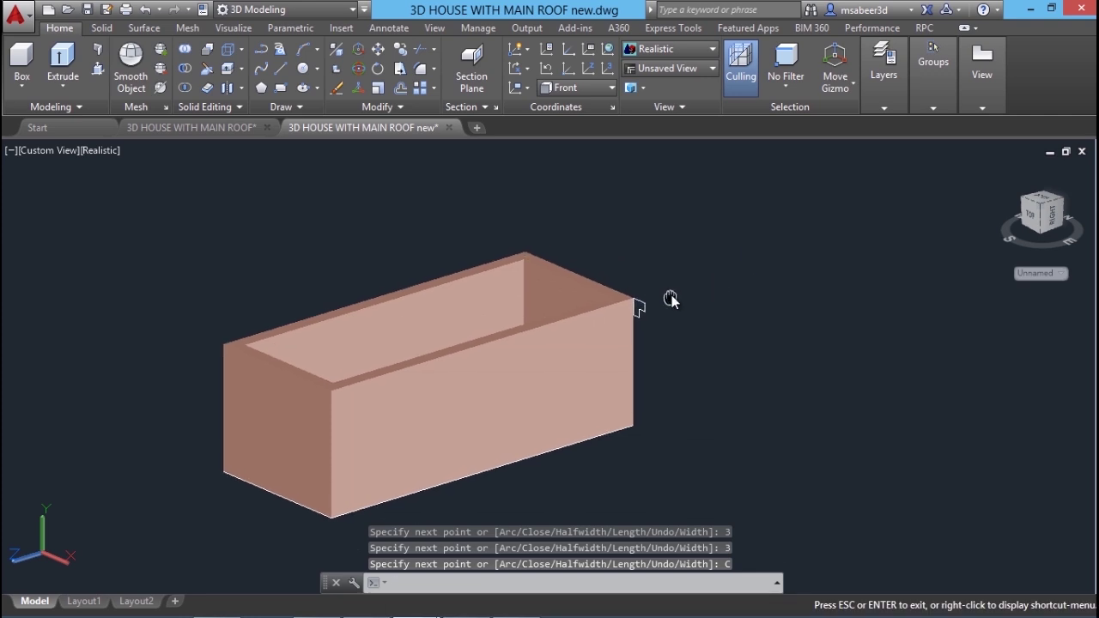
pyautogui.press('Escape')
pyautogui.press('Escape')
pyautogui.press('Escape')
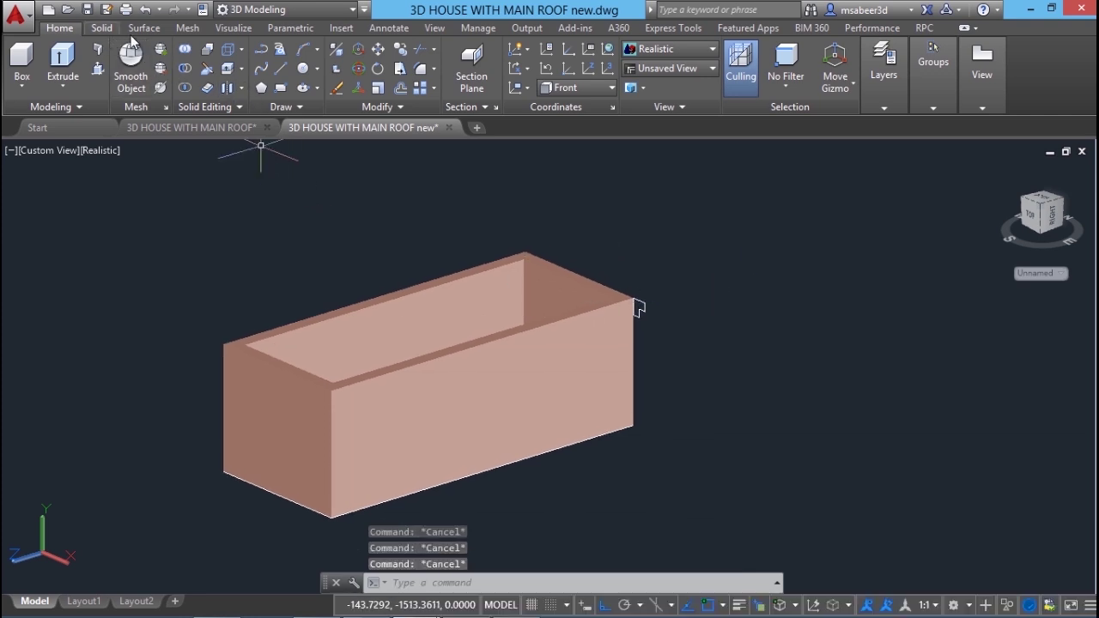
# Step: Restore the World coordinate system and trace a closed polyline around the planter box's top outer edge
pyautogui.click(234, 29)
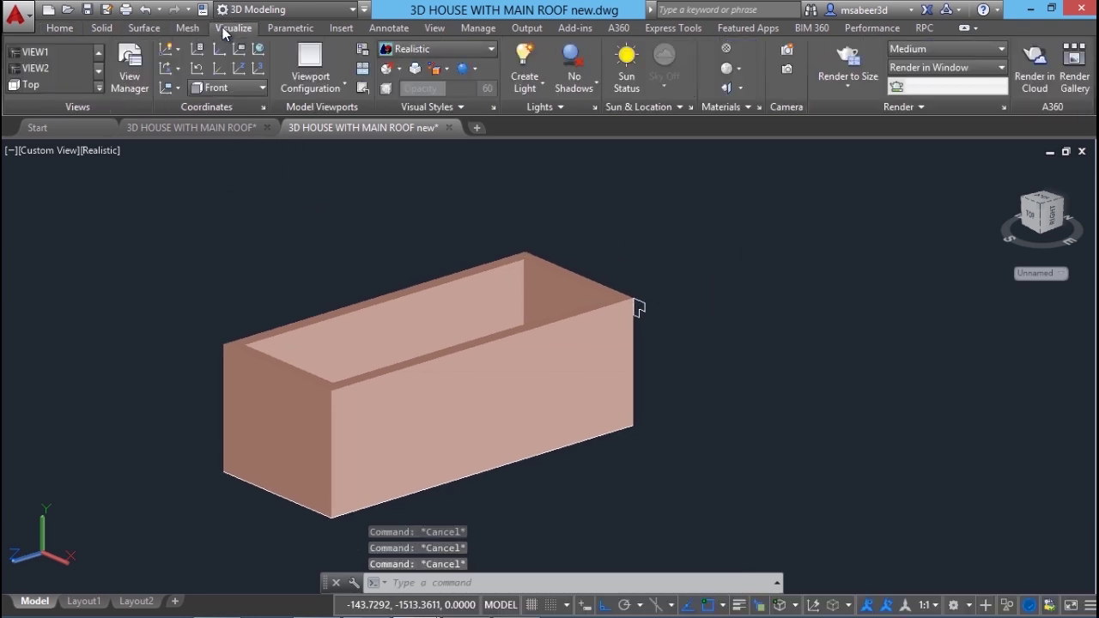
pyautogui.click(245, 90)
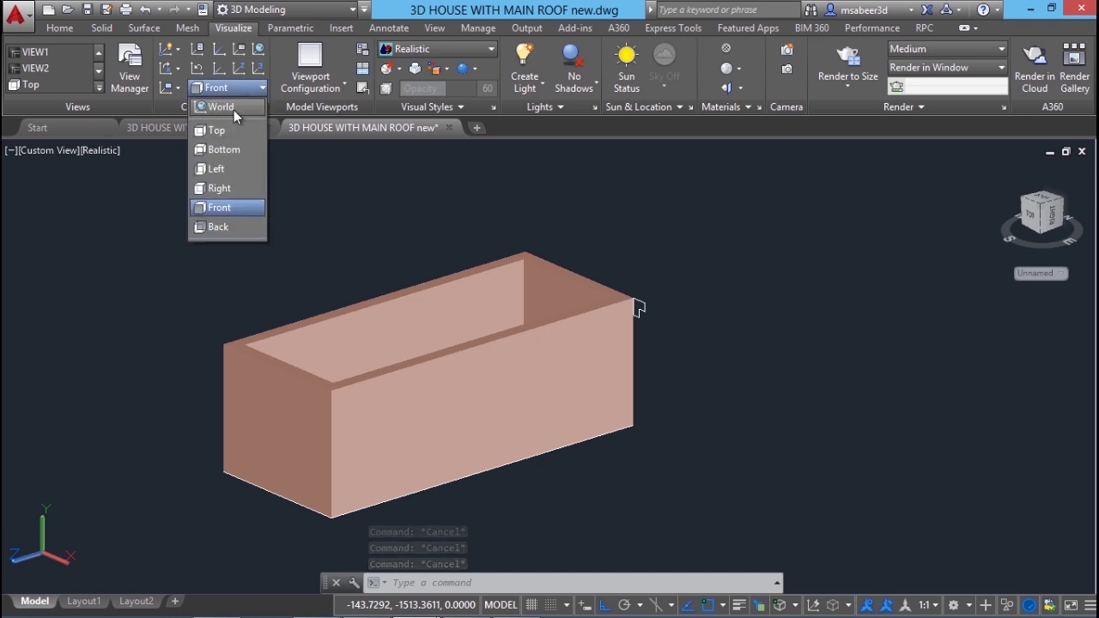
pyautogui.click(233, 108)
pyautogui.click(59, 29)
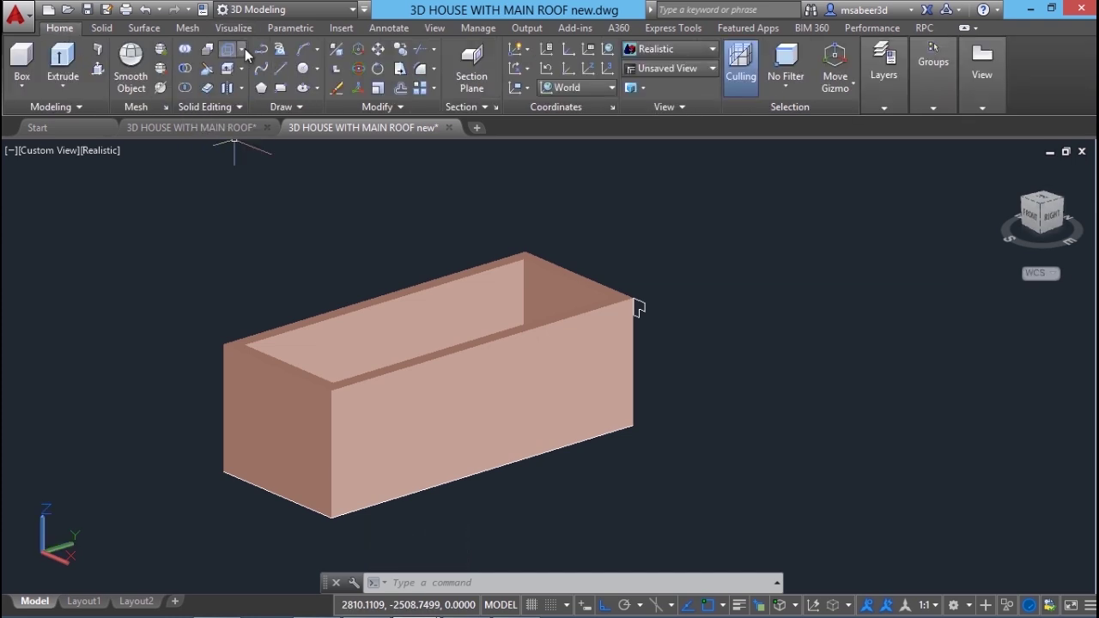
pyautogui.click(261, 50)
pyautogui.click(633, 298)
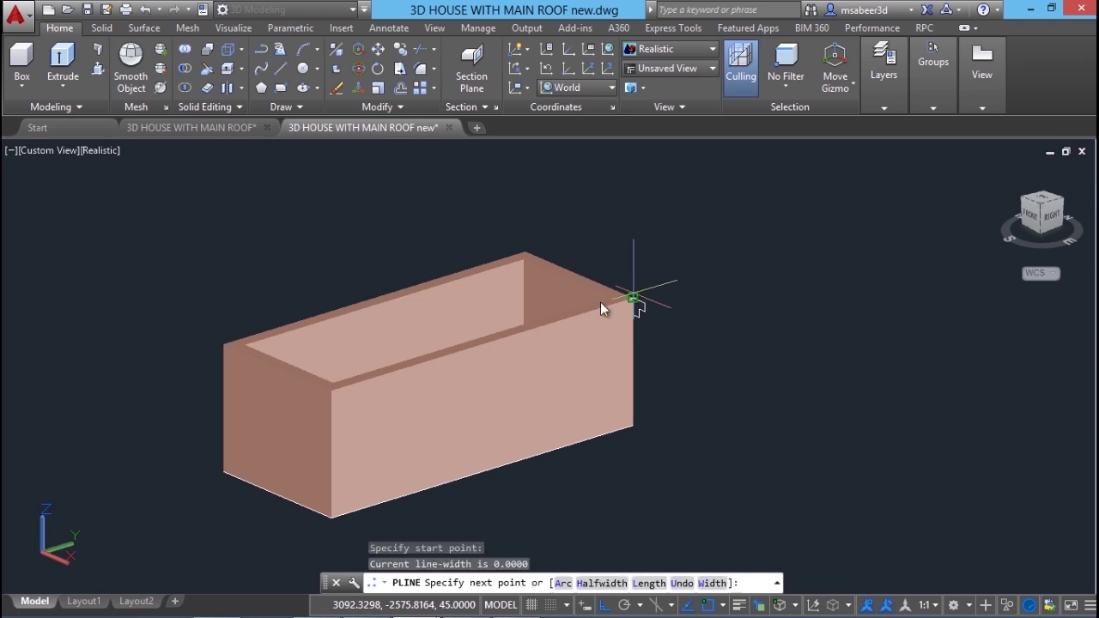
pyautogui.click(330, 390)
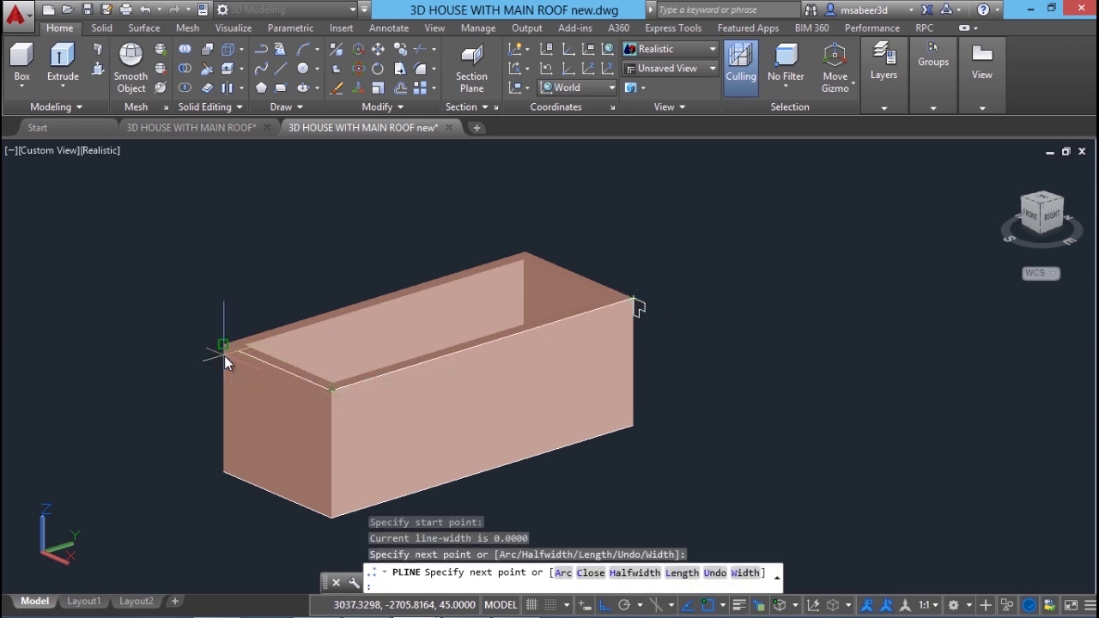
pyautogui.click(224, 355)
pyautogui.click(524, 254)
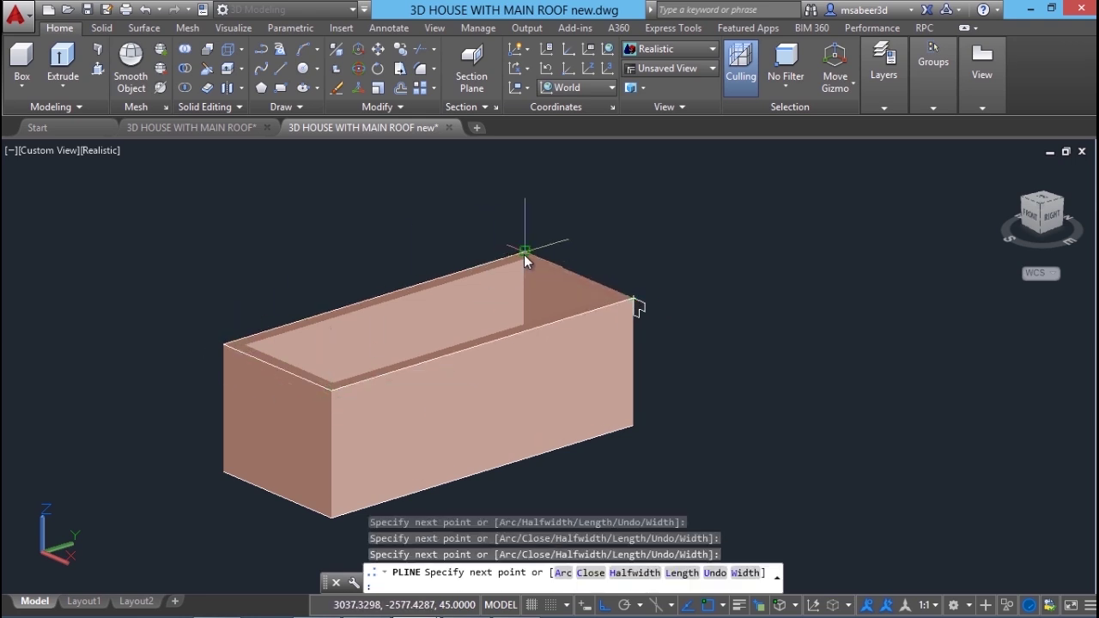
pyautogui.rightClick(604, 237)
pyautogui.click(644, 322)
# Step: Extrude the stepped profile along the last-drawn rim polyline, using the Path option, to form the planter's moulding
pyautogui.click(51, 91)
pyautogui.click(89, 122)
pyautogui.click(597, 246)
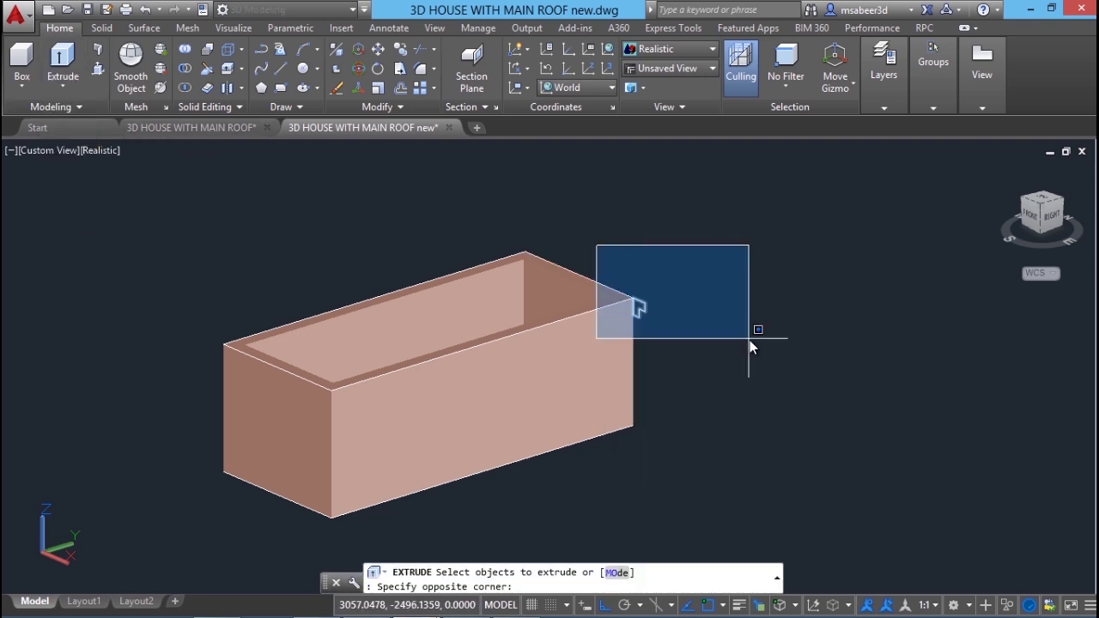
pyautogui.click(750, 340)
pyautogui.rightClick(750, 341)
pyautogui.click(772, 352)
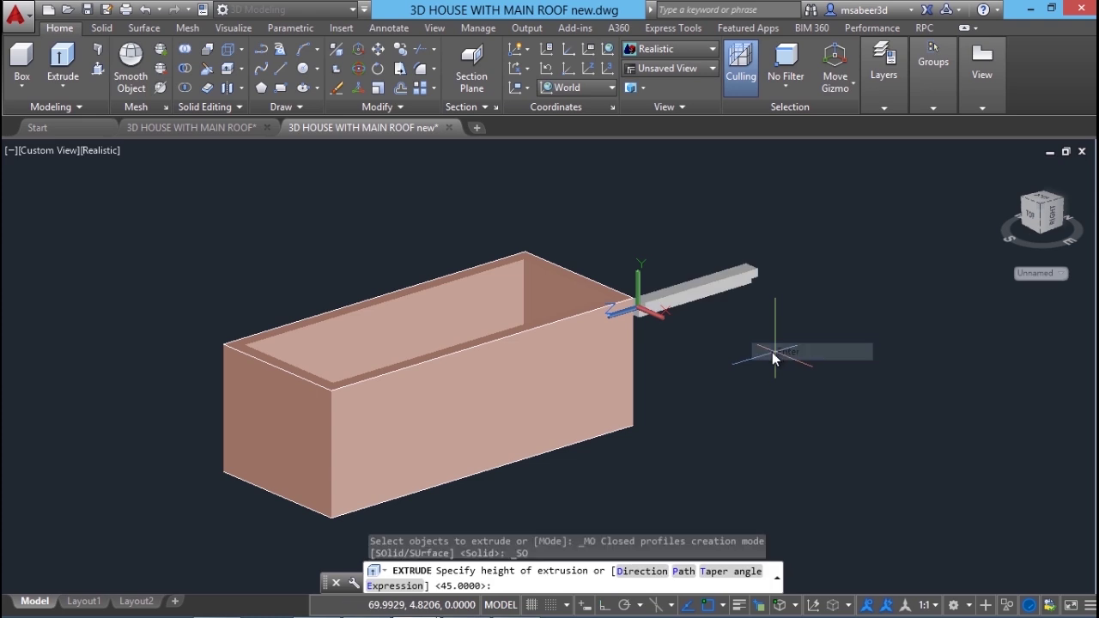
pyautogui.click(682, 574)
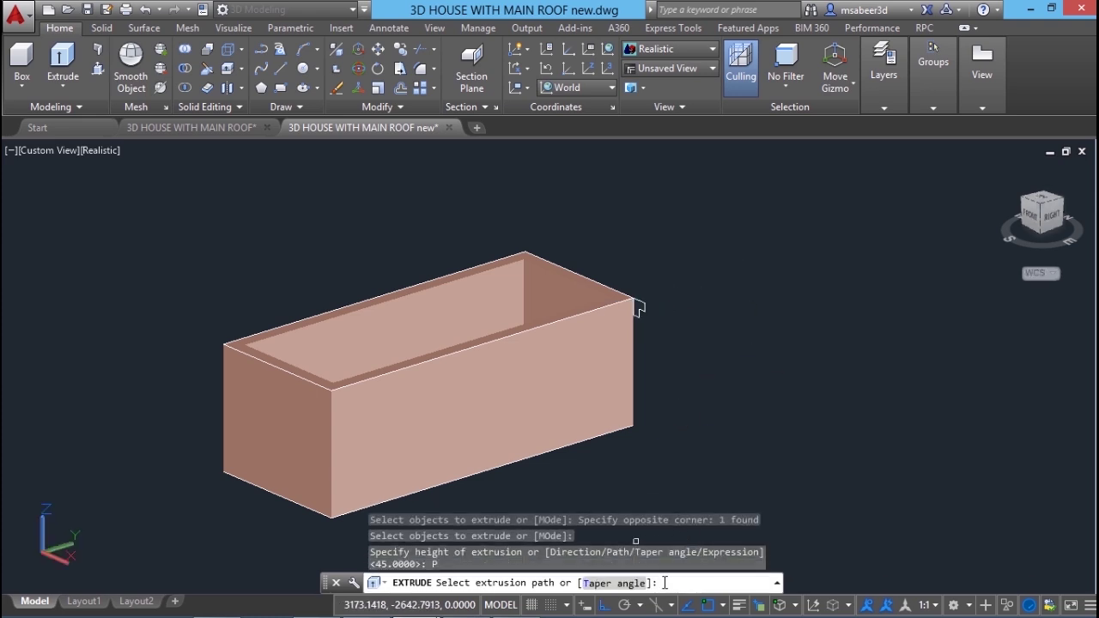
pyautogui.write('l')
pyautogui.press('Return')
pyautogui.press('Escape')
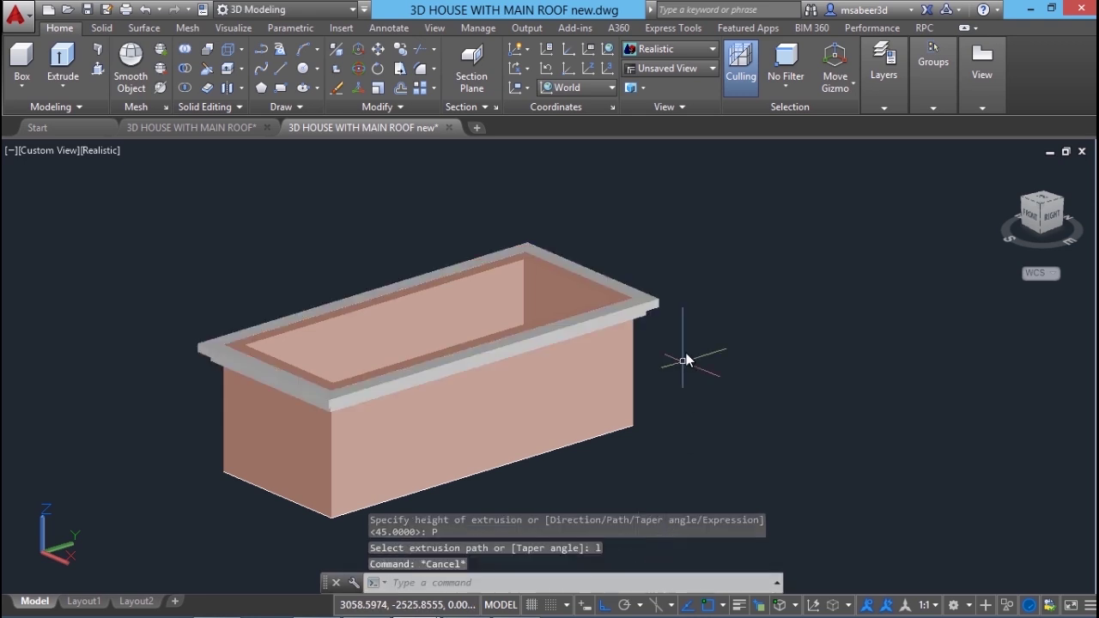
# Step: Move the planter box with its moulding by its bottom front corner onto the outer end corner of the driveway's far kerb, at the lawn's front edge
pyautogui.scroll(-2, 679, 308)
pyautogui.scroll(1, 621, 359)
pyautogui.scroll(-4, 317, 391)
pyautogui.scroll(-4, 317, 391)
pyautogui.scroll(1, 197, 386)
pyautogui.scroll(-2, 196, 386)
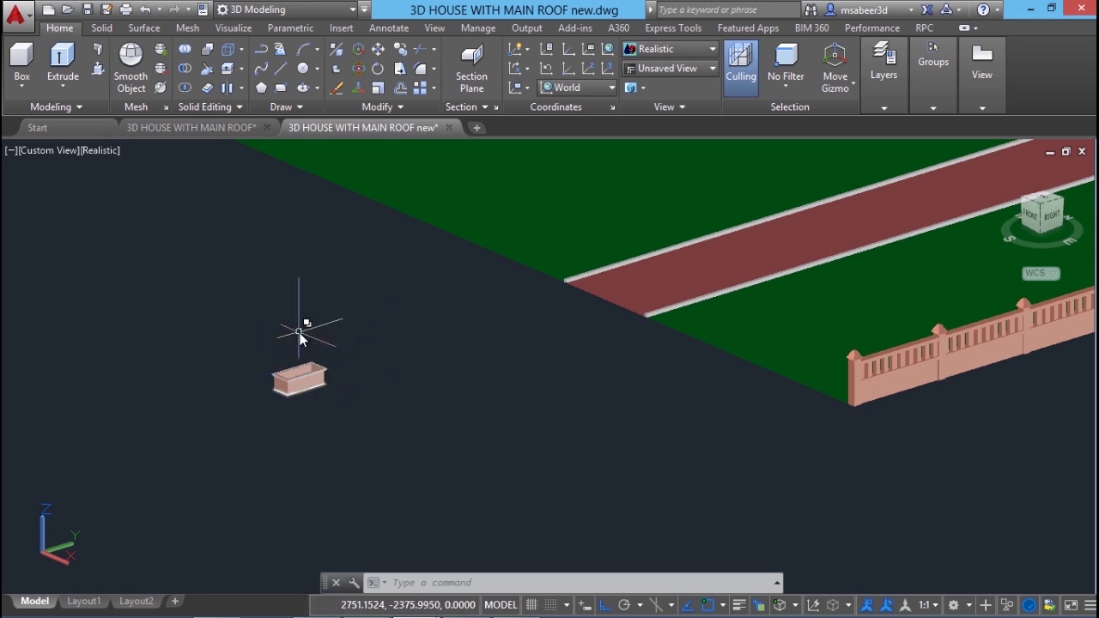
pyautogui.moveTo(414, 365); pyautogui.dragTo(304, 403, button='middle')
pyautogui.scroll(2, 103, 319)
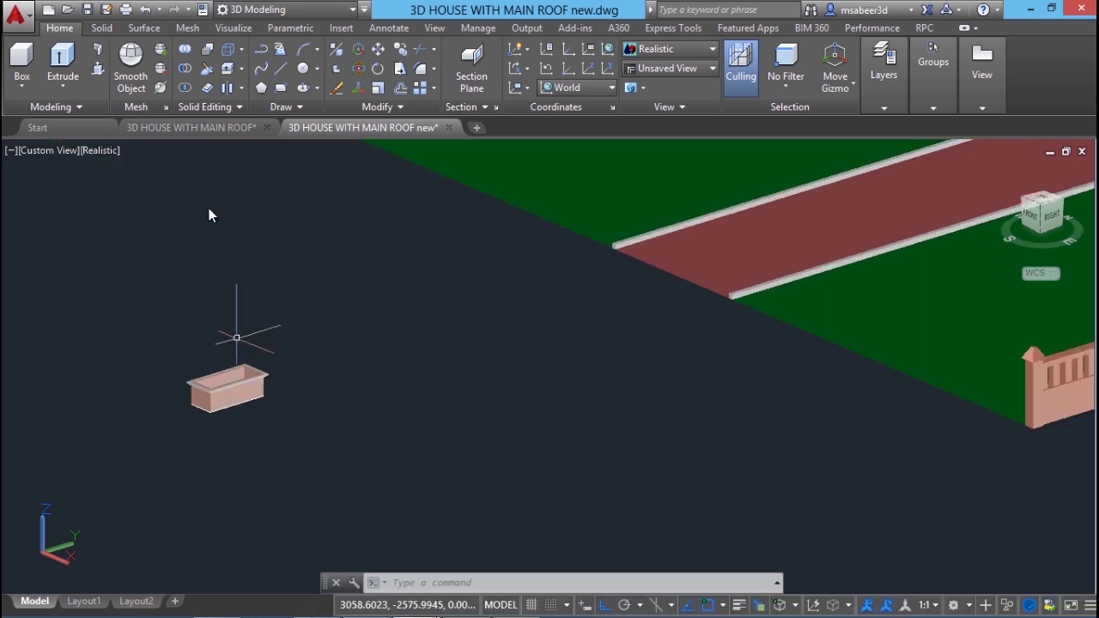
pyautogui.click(378, 50)
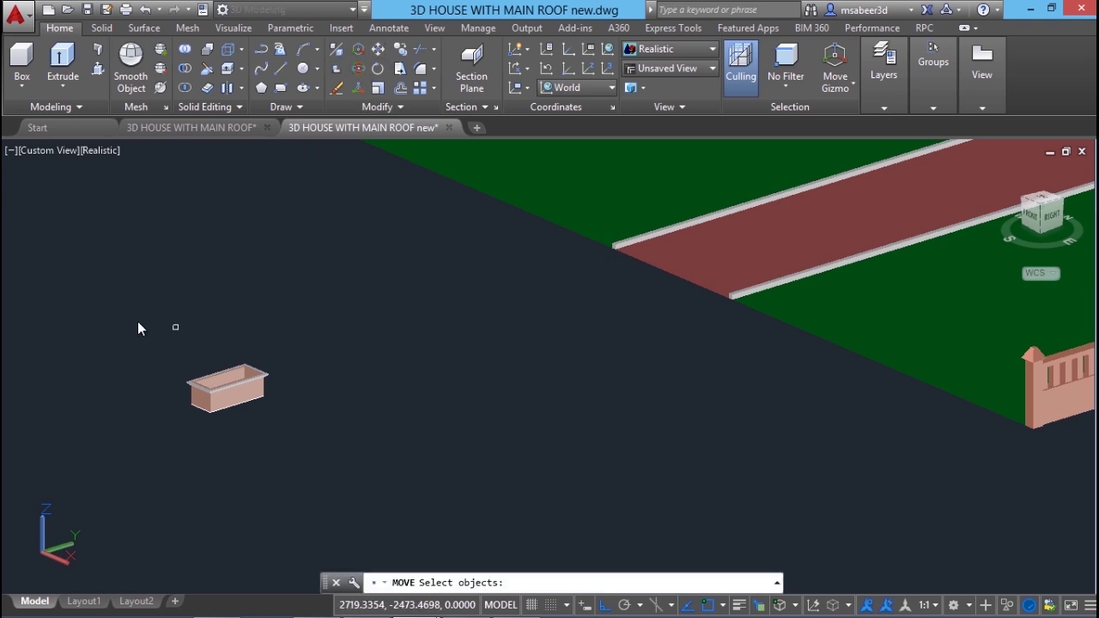
pyautogui.click(127, 297)
pyautogui.click(388, 477)
pyautogui.press('Return')
pyautogui.scroll(4, 216, 398)
pyautogui.scroll(2, 216, 398)
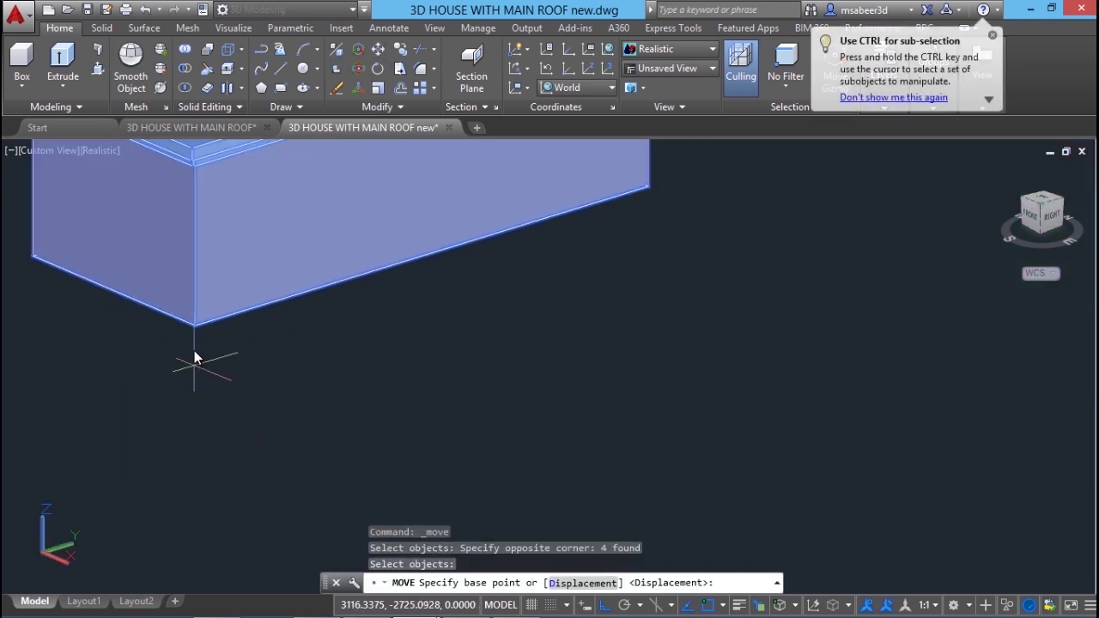
pyautogui.click(201, 326)
pyautogui.scroll(-5, 126, 506)
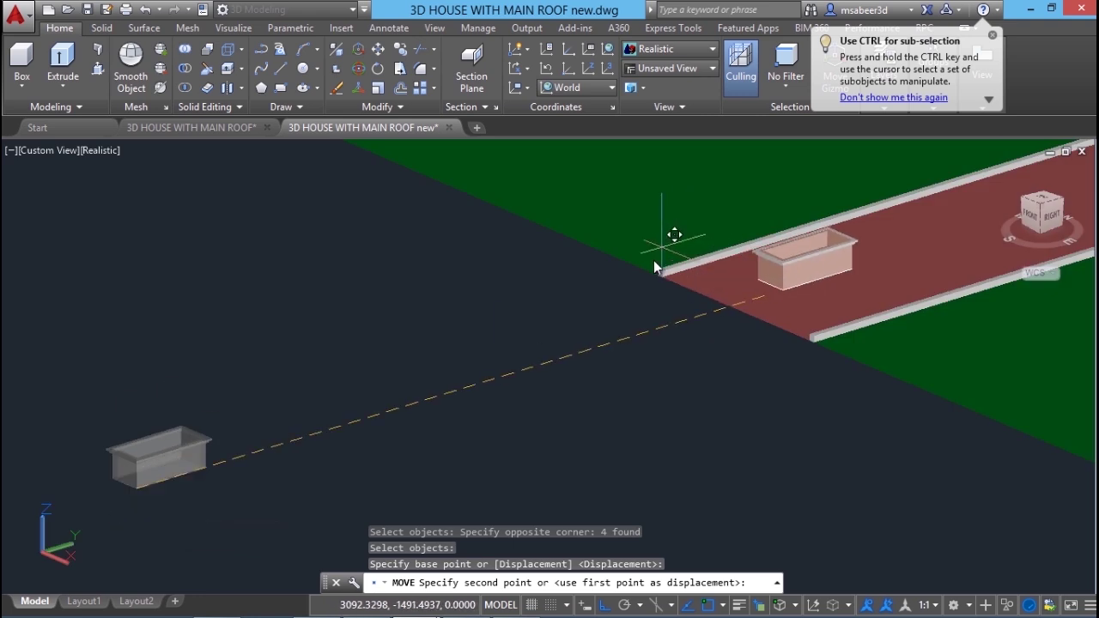
pyautogui.scroll(5, 663, 267)
pyautogui.click(673, 303)
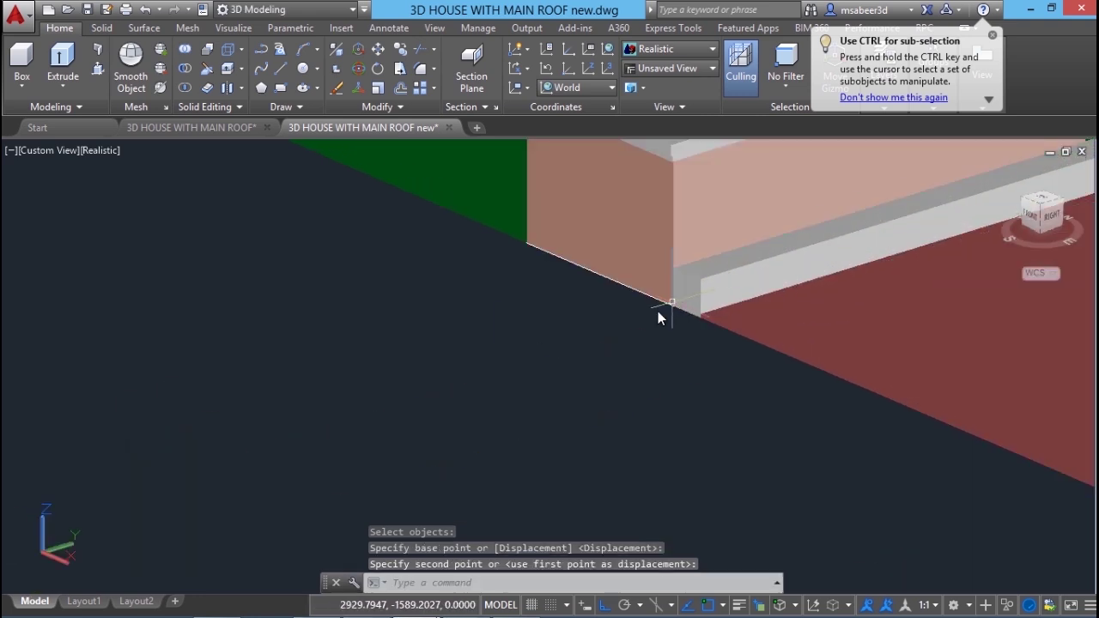
# Step: Set the visual style to 2D Wireframe and switch to the Top view
pyautogui.scroll(-4, 340, 387)
pyautogui.scroll(-3, 191, 379)
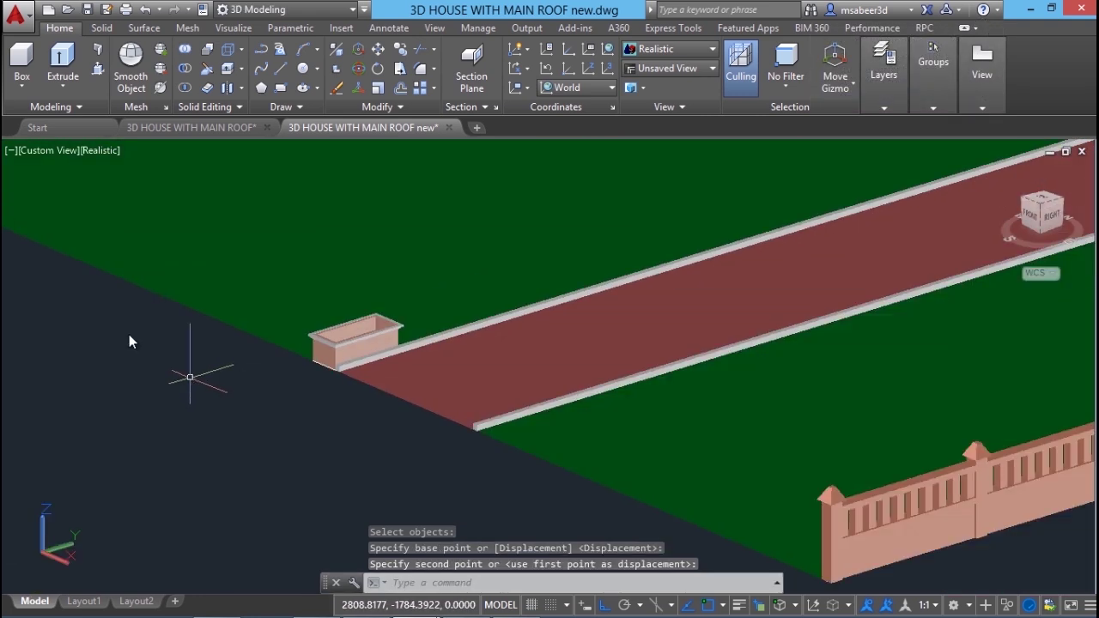
pyautogui.click(102, 151)
pyautogui.click(151, 192)
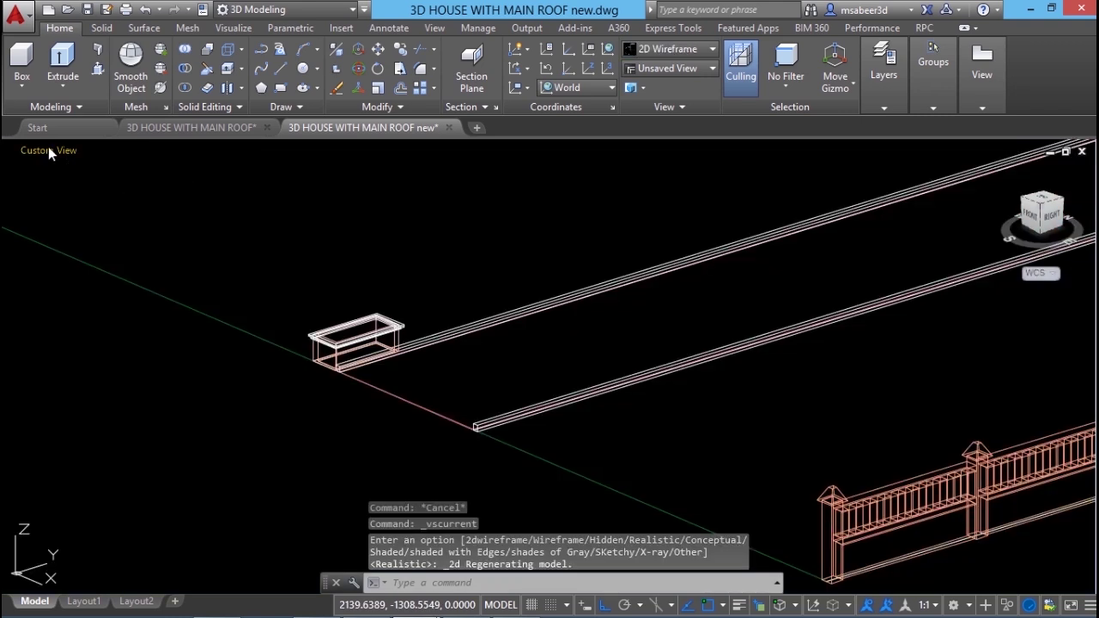
pyautogui.click(48, 148)
pyautogui.click(117, 194)
pyautogui.moveTo(444, 263); pyautogui.dragTo(489, 111, button='middle')
pyautogui.scroll(5, 560, 435)
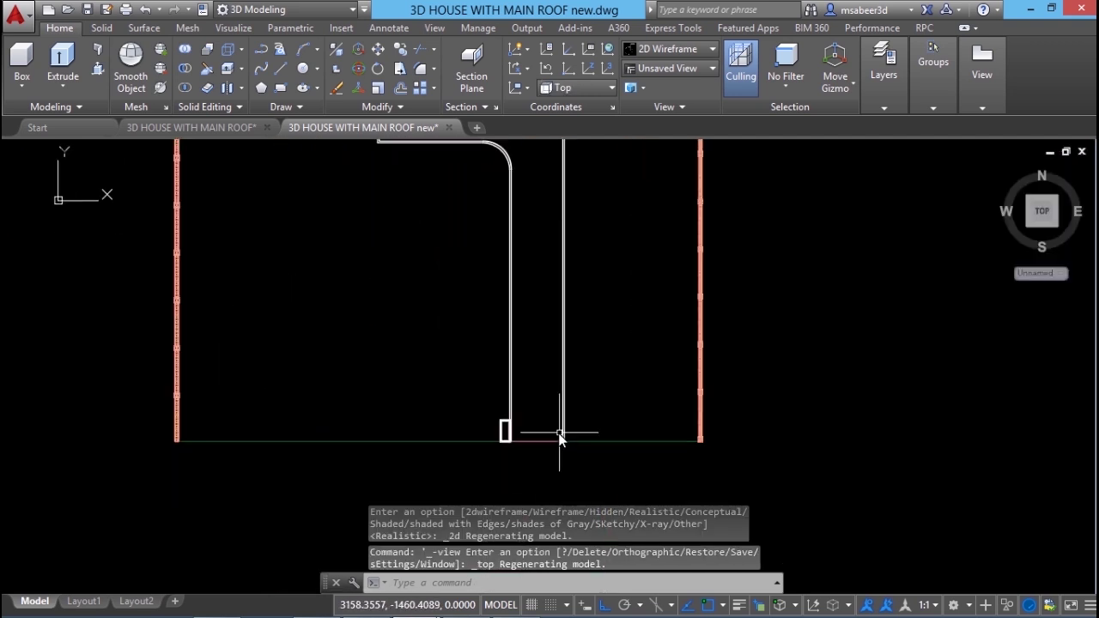
# Step: Copy the planter box to three more spots straight up along the driveway's west kerb, ending just below the curve
pyautogui.moveTo(532, 444)
pyautogui.mouseDown(button='middle')
pyautogui.moveTo(400, 405)
pyautogui.moveTo(344, 223)
pyautogui.mouseUp(button='middle')
pyautogui.write('co')
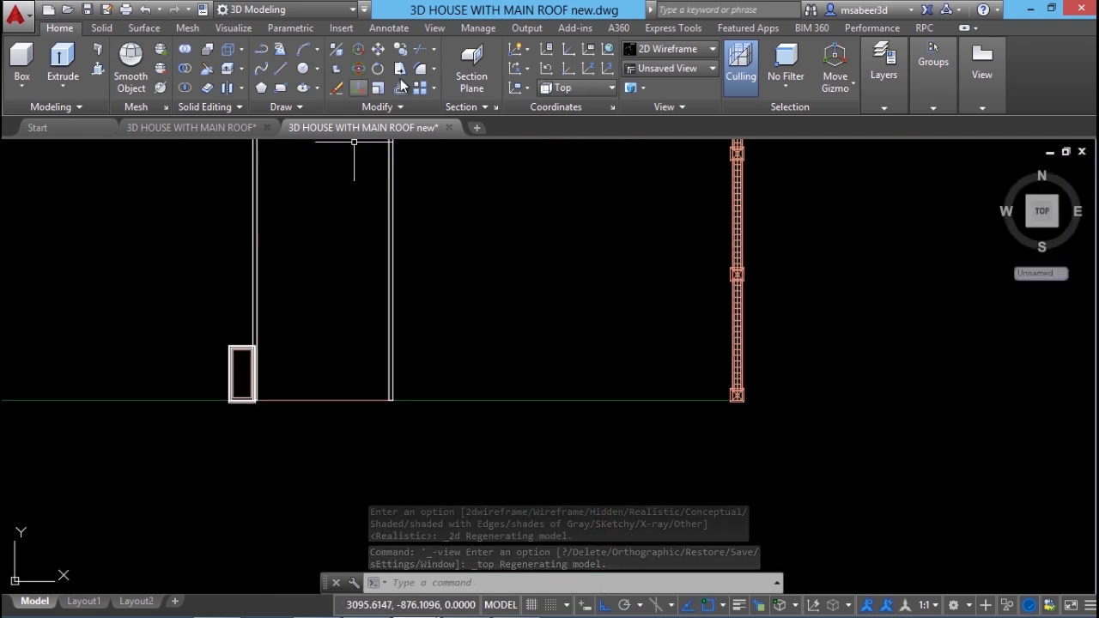
pyautogui.press('Return')
pyautogui.click(179, 321)
pyautogui.click(296, 413)
pyautogui.press('Return')
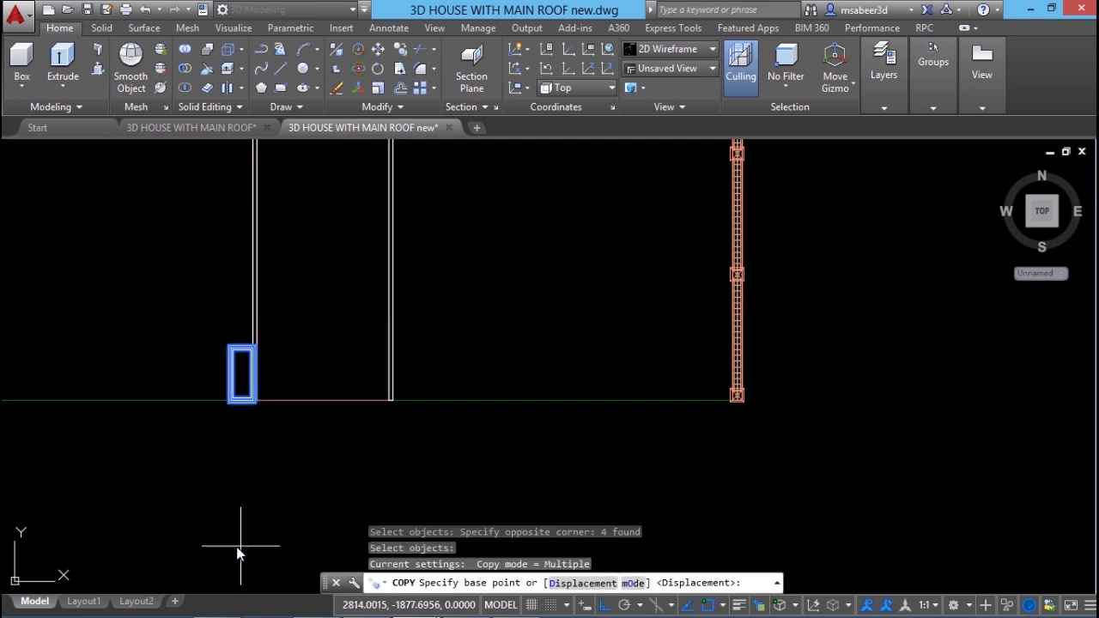
pyautogui.scroll(-4, 289, 553)
pyautogui.scroll(2, 260, 534)
pyautogui.click(250, 485)
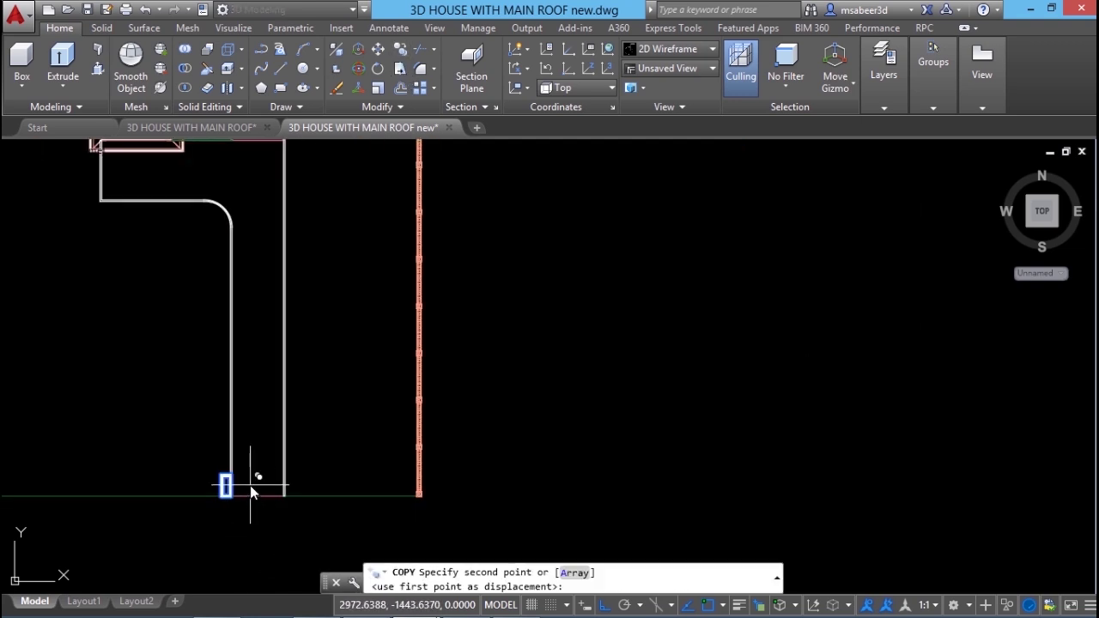
pyautogui.click(261, 395)
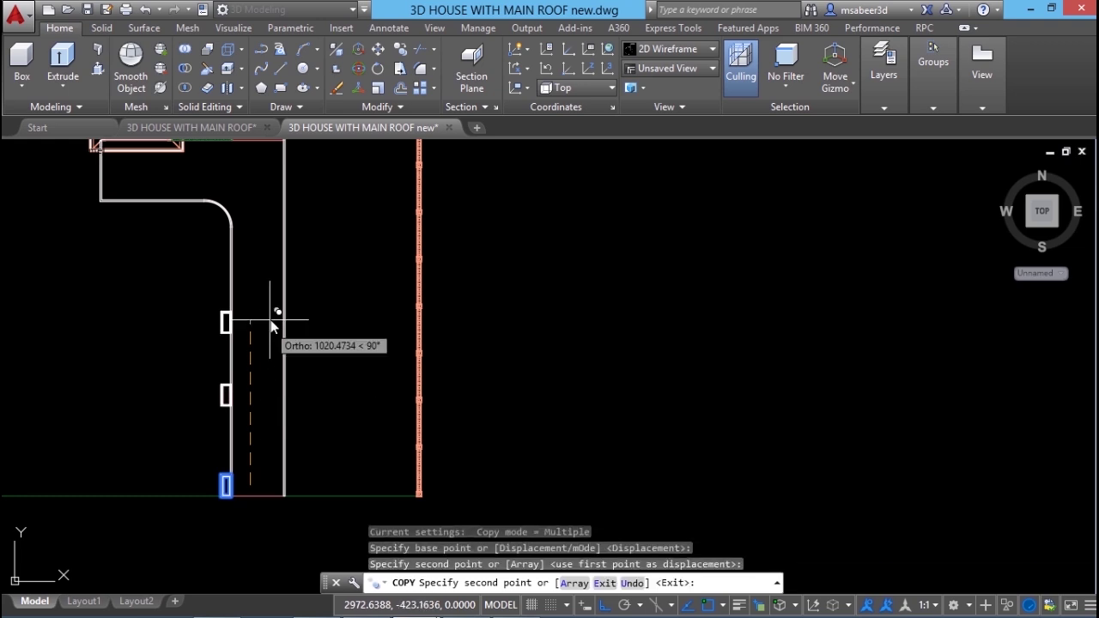
pyautogui.click(262, 304)
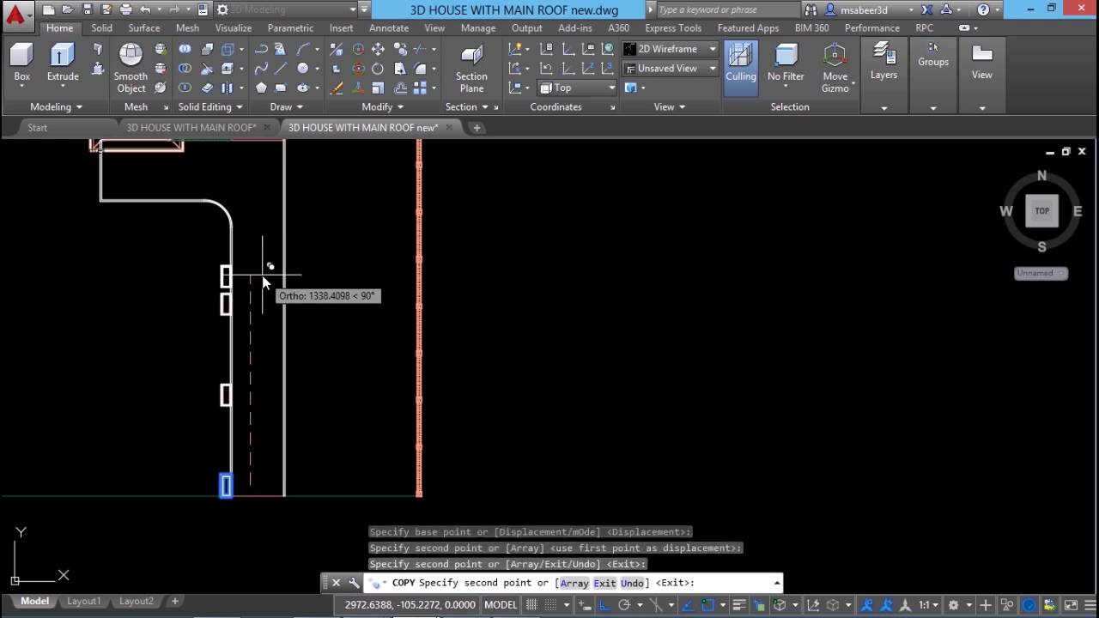
pyautogui.click(262, 232)
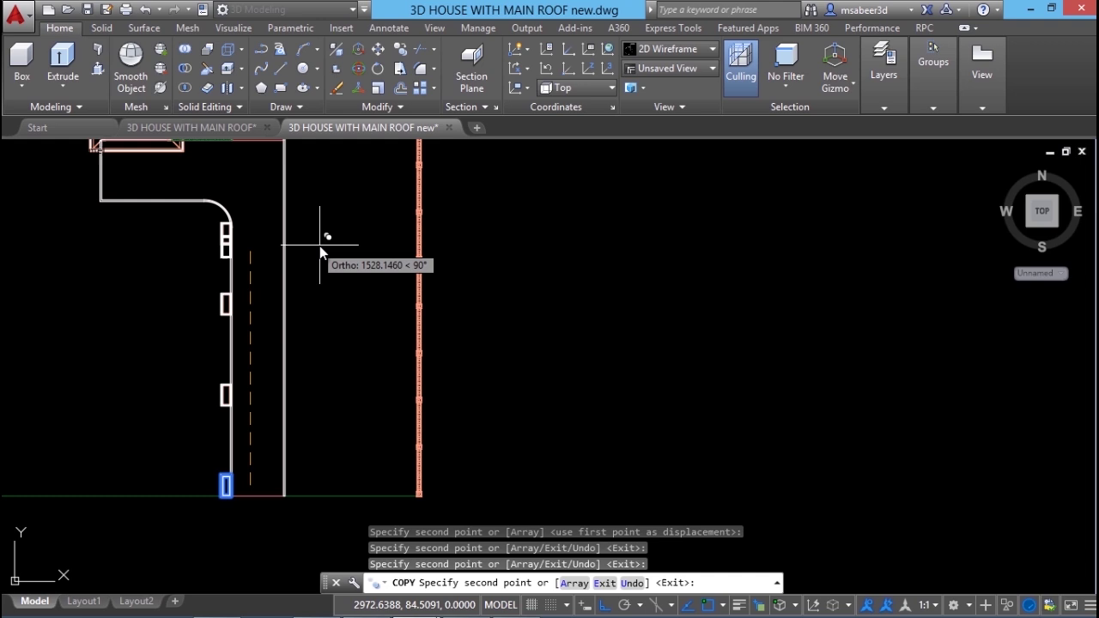
pyautogui.press('Escape')
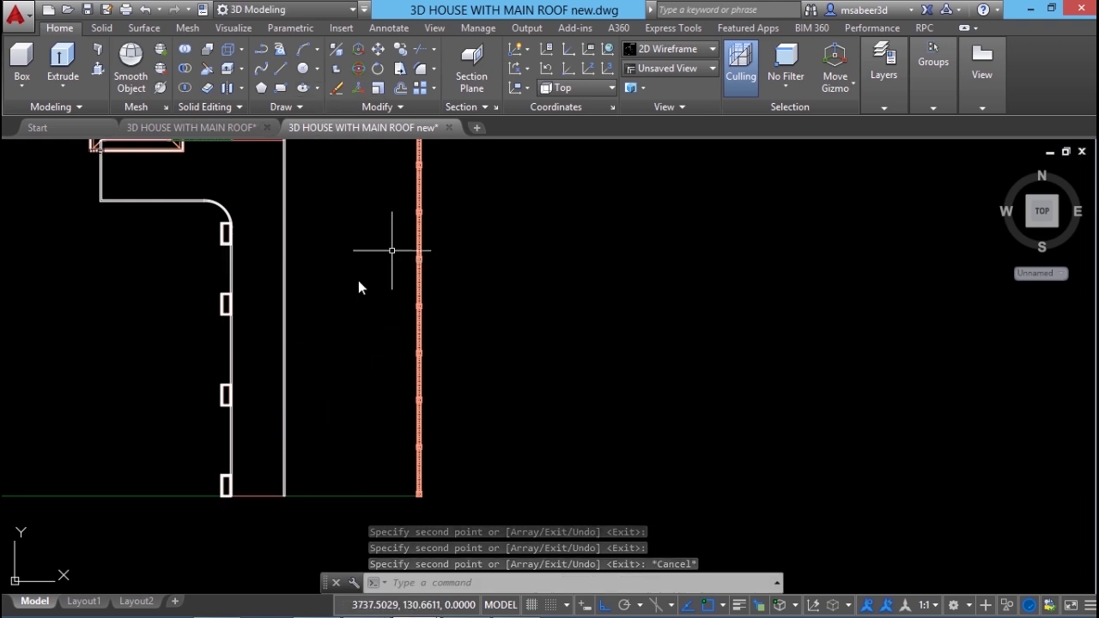
# Step: Mirror the four planters across the driveway about a vertical line through the midpoint of its front edge, keeping the originals
pyautogui.click(378, 107)
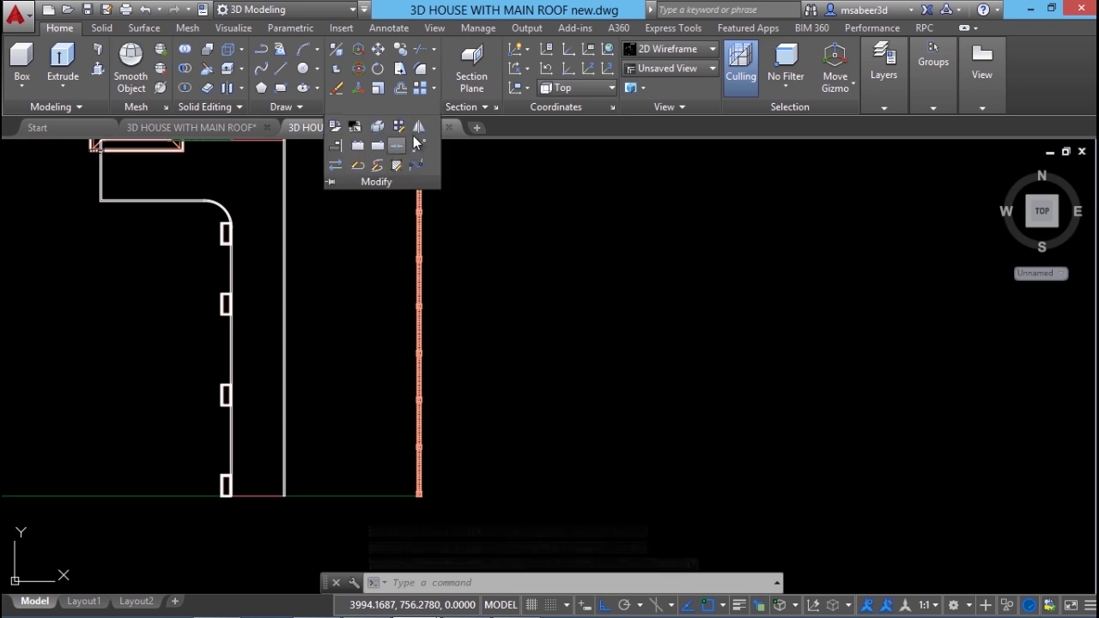
pyautogui.click(417, 128)
pyautogui.click(197, 176)
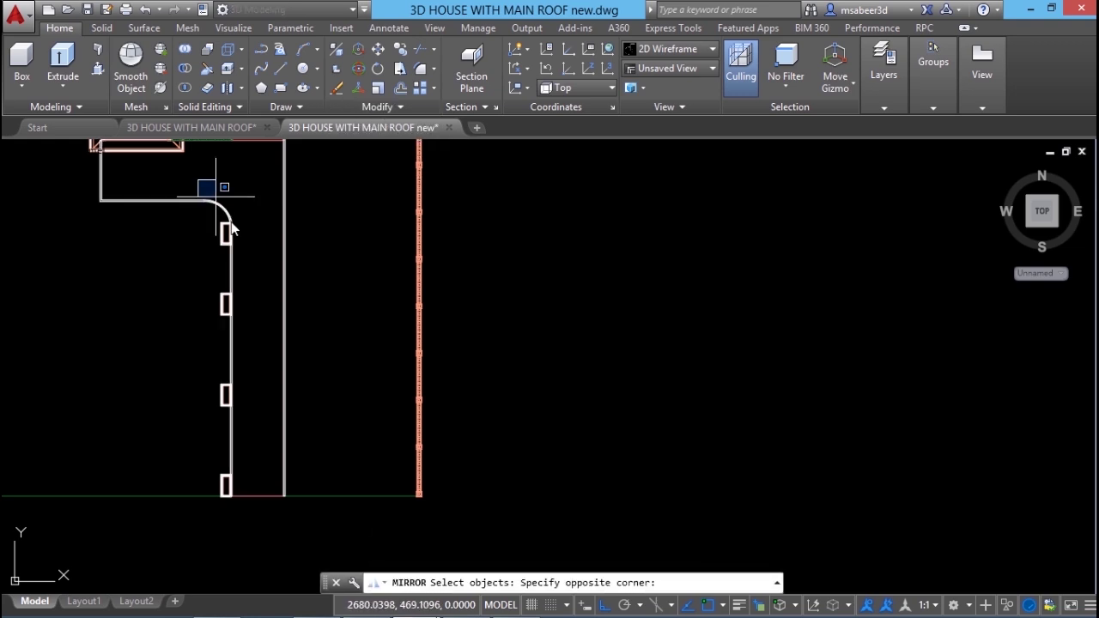
pyautogui.click(271, 548)
pyautogui.click(265, 499)
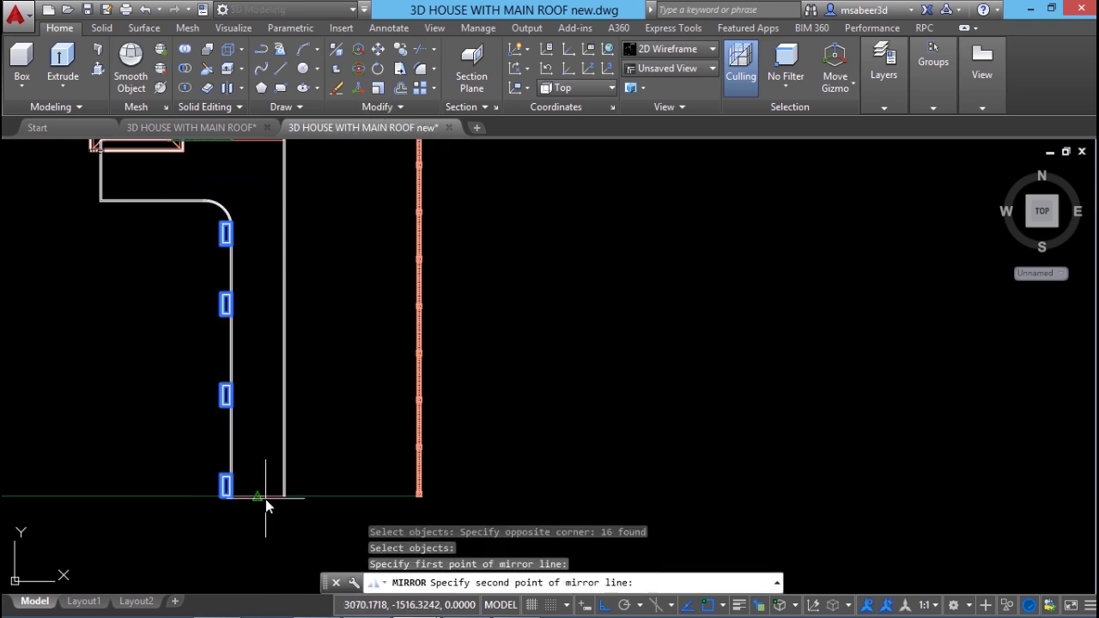
pyautogui.click(265, 240)
pyautogui.press('Return')
# Step: Copy the northernmost planter on the driveway's east kerb once more straight up towards the house
pyautogui.moveTo(306, 363); pyautogui.dragTo(221, 520, button='middle')
pyautogui.scroll(2, 206, 352)
pyautogui.scroll(2, 198, 384)
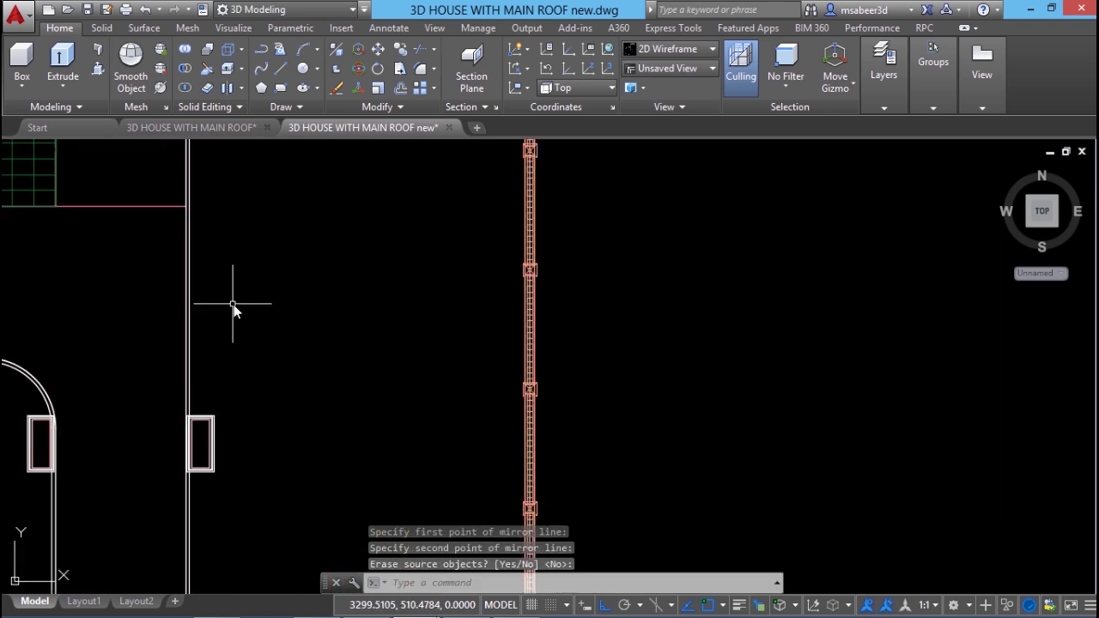
pyautogui.scroll(-2, 257, 283)
pyautogui.write('co')
pyautogui.press('Return')
pyautogui.click(192, 404)
pyautogui.click(285, 503)
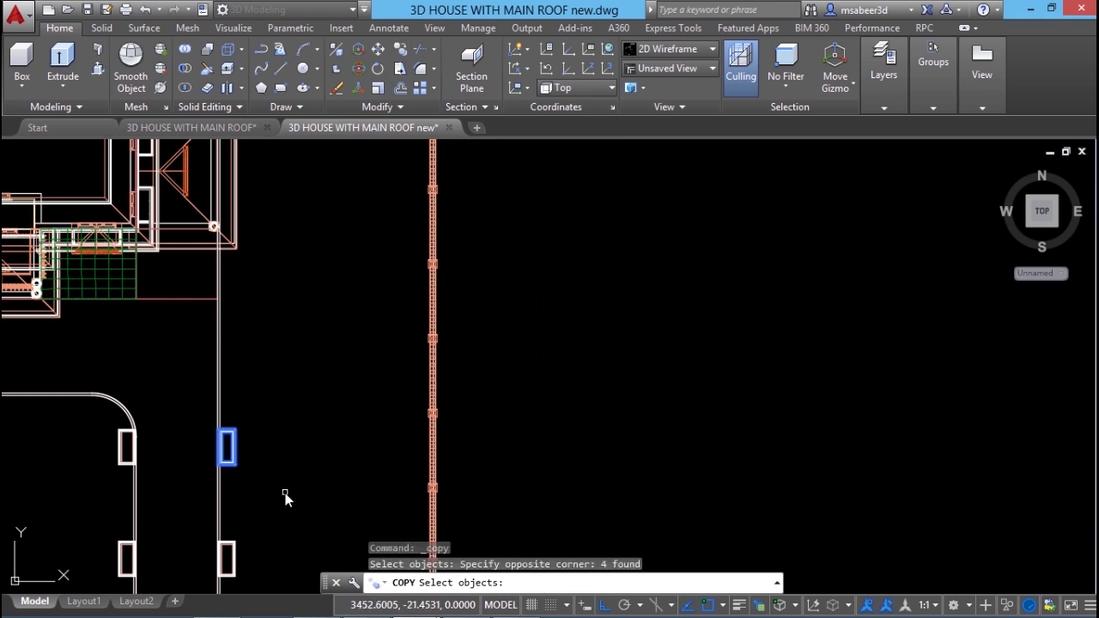
pyautogui.press('Return')
pyautogui.click(304, 470)
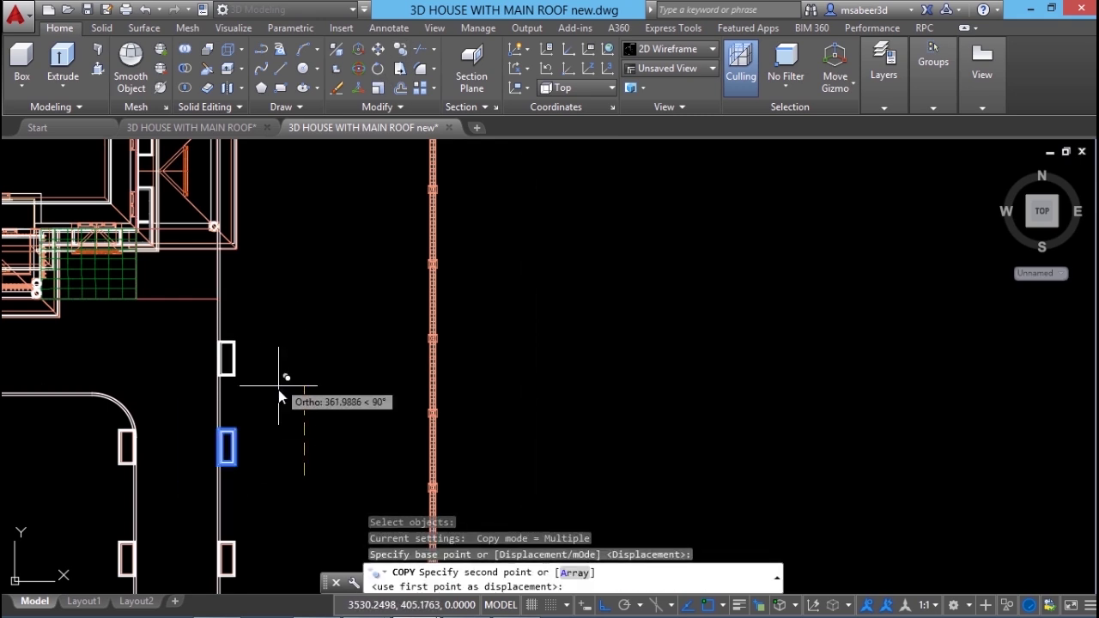
pyautogui.click(278, 344)
pyautogui.press('Escape')
# Step: Switch from the Top view to the SE Isometric view of the whole site
pyautogui.scroll(-3, 370, 377)
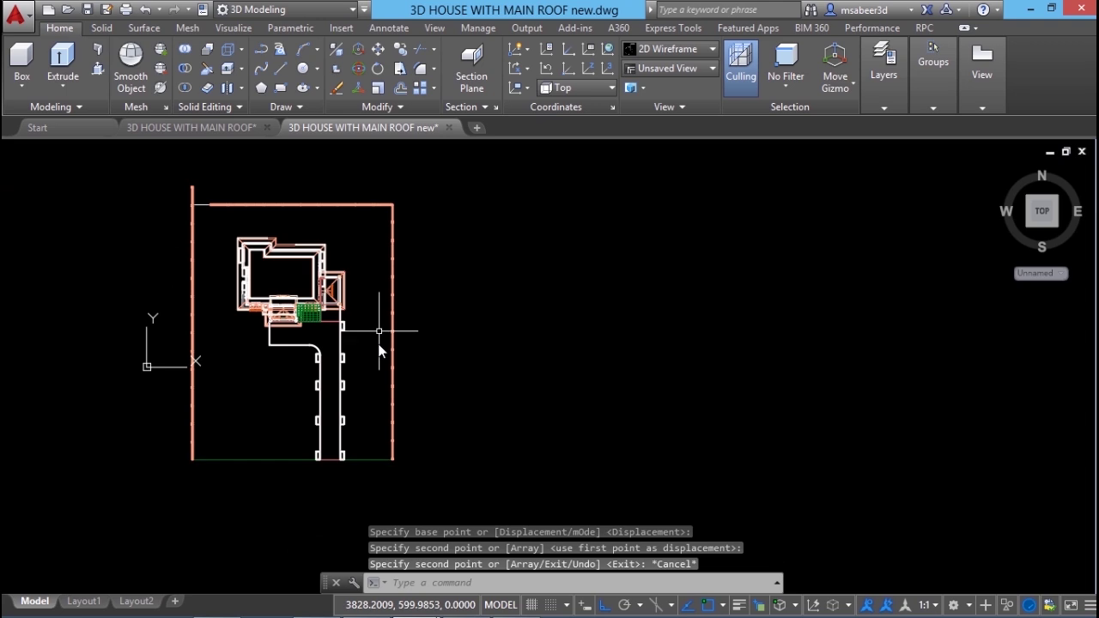
pyautogui.scroll(1, 378, 344)
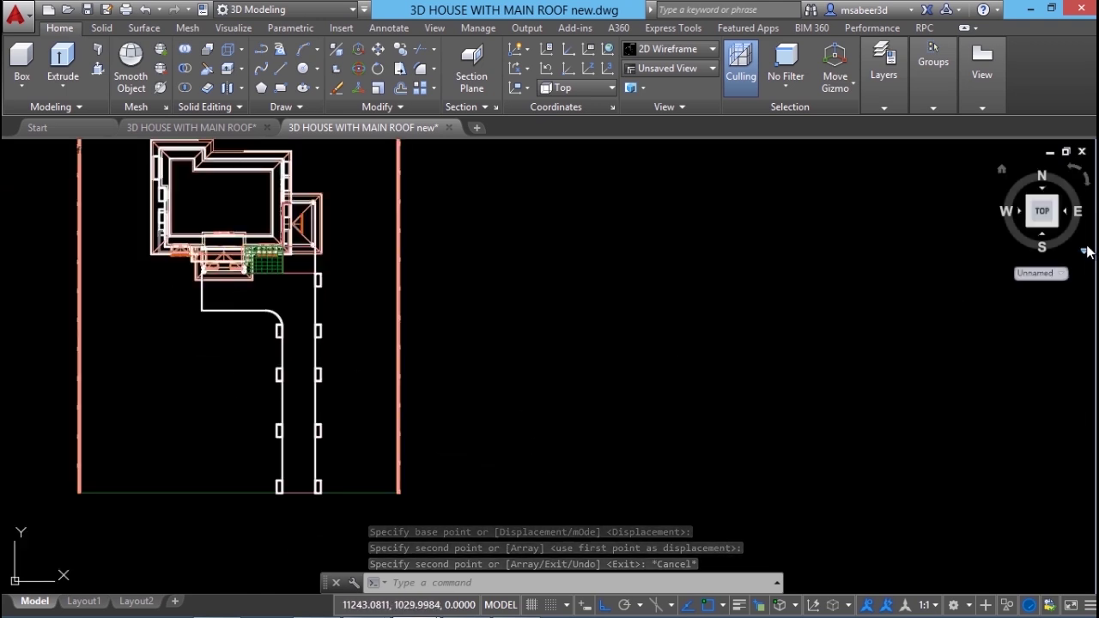
pyautogui.scroll(-2, 363, 454)
pyautogui.scroll(2, 400, 482)
pyautogui.moveTo(378, 469); pyautogui.dragTo(428, 479, button='middle')
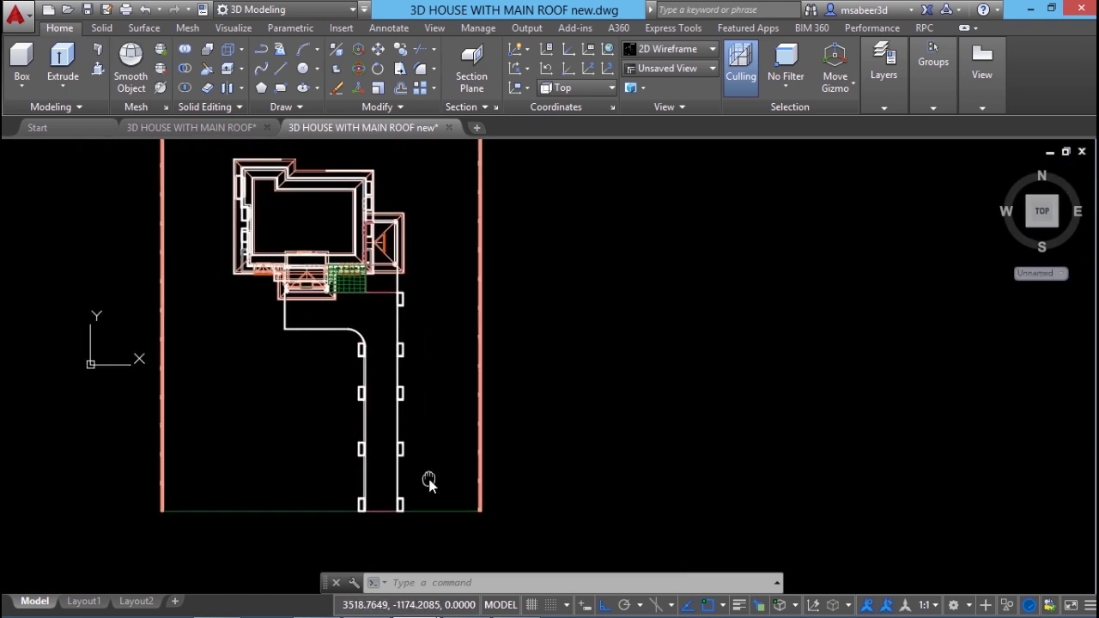
pyautogui.scroll(-2, 419, 467)
pyautogui.scroll(2, 412, 456)
pyautogui.scroll(-2, 414, 458)
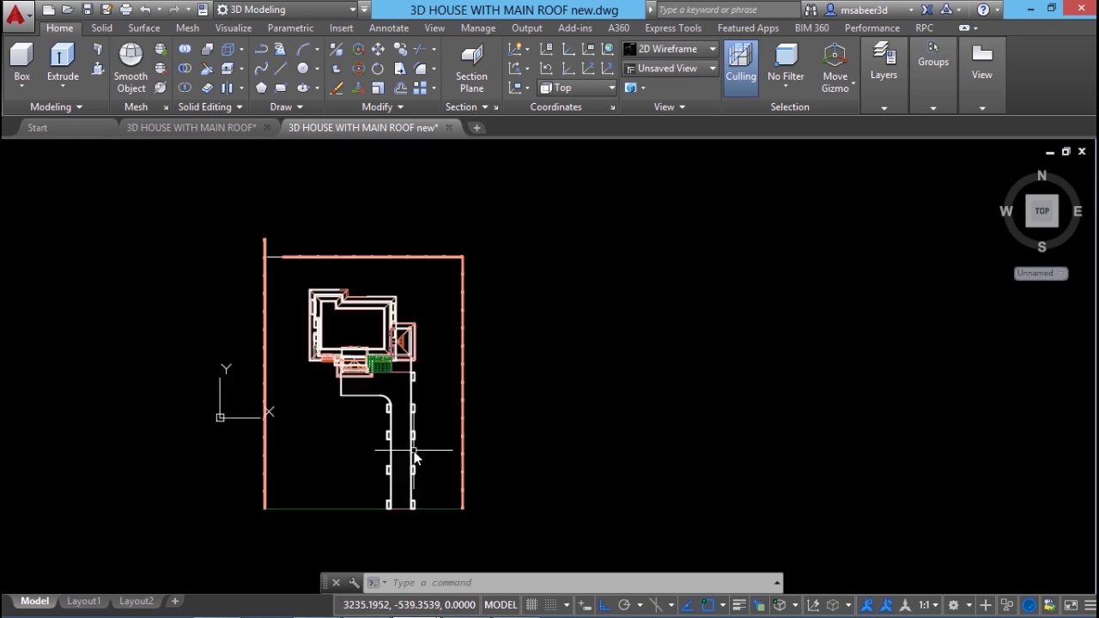
pyautogui.click(1058, 232)
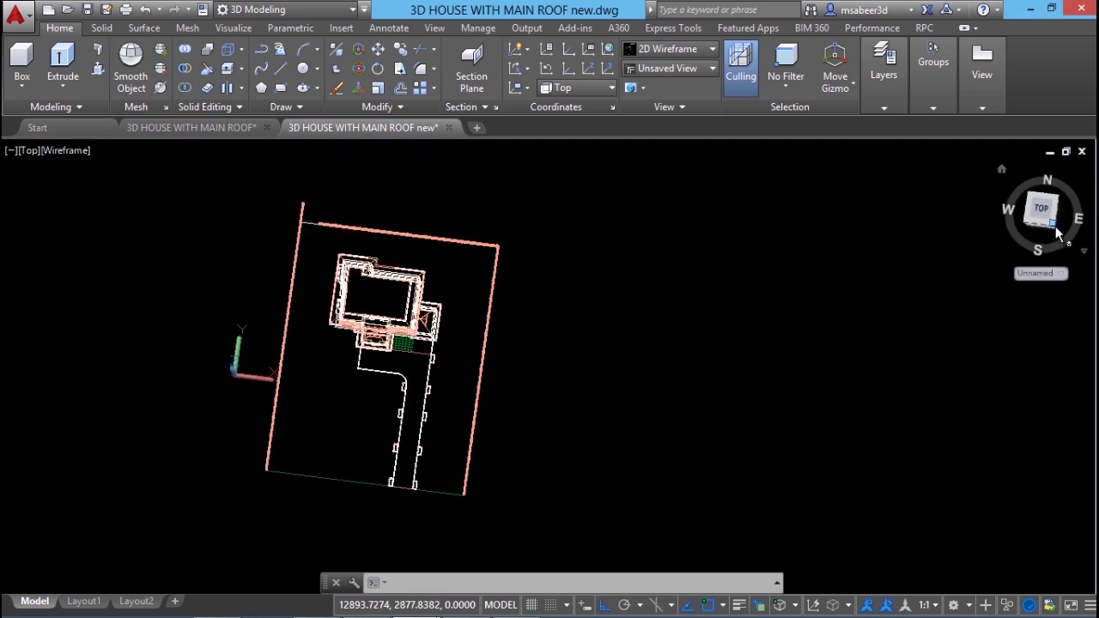
# Step: Erase the surplus fence panel that projects past the back corner of the site's west fence
pyautogui.scroll(3, 530, 256)
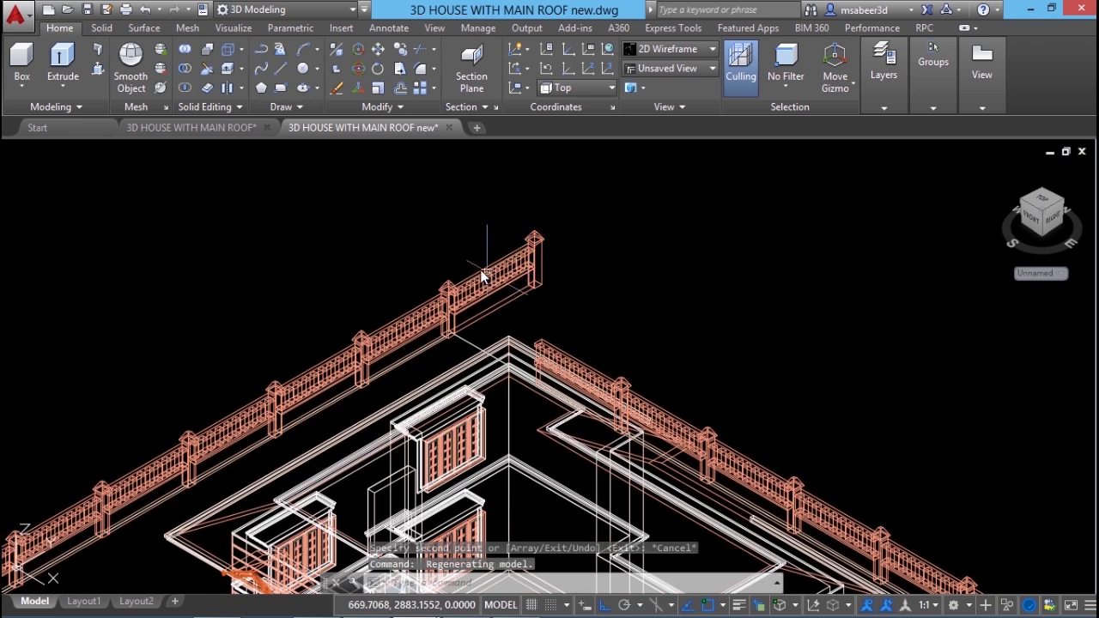
pyautogui.write('e')
pyautogui.press('Return')
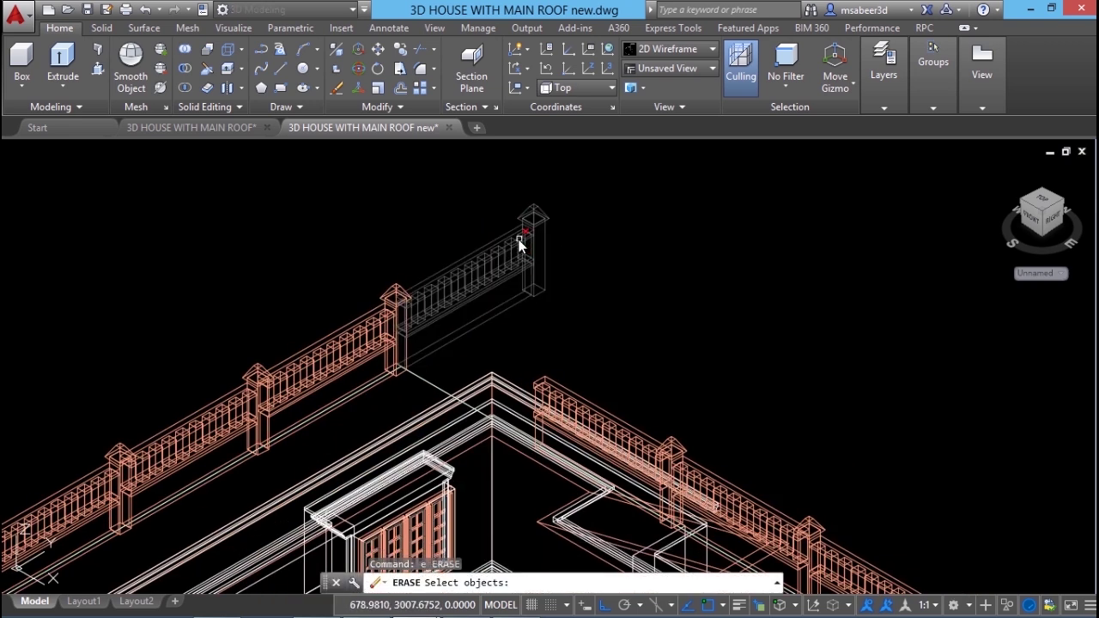
pyautogui.click(519, 244)
pyautogui.press('Return')
pyautogui.press('Escape')
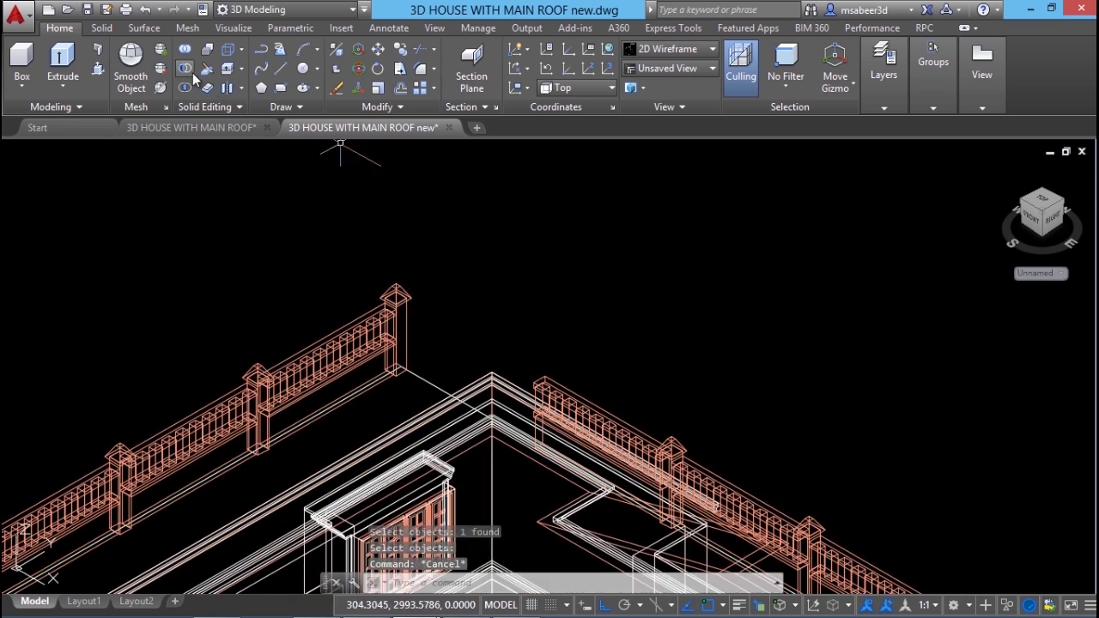
# Step: Copy the end panel of the rear fence 300 units in the negative X direction to close the gap at the back corner
pyautogui.click(400, 49)
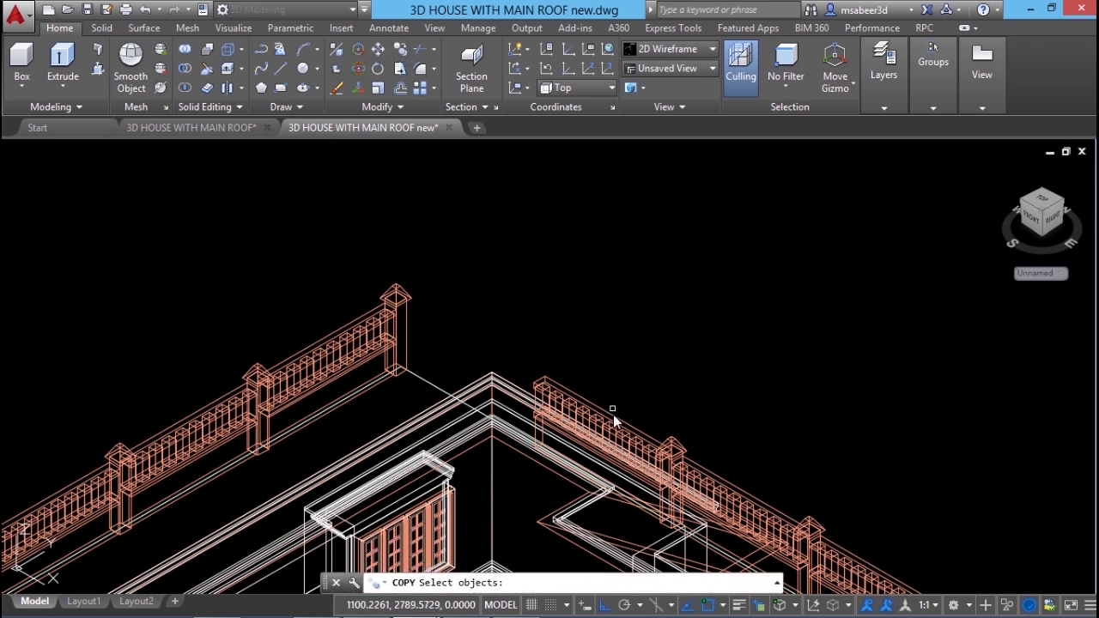
pyautogui.click(605, 425)
pyautogui.press('Return')
pyautogui.click(889, 391)
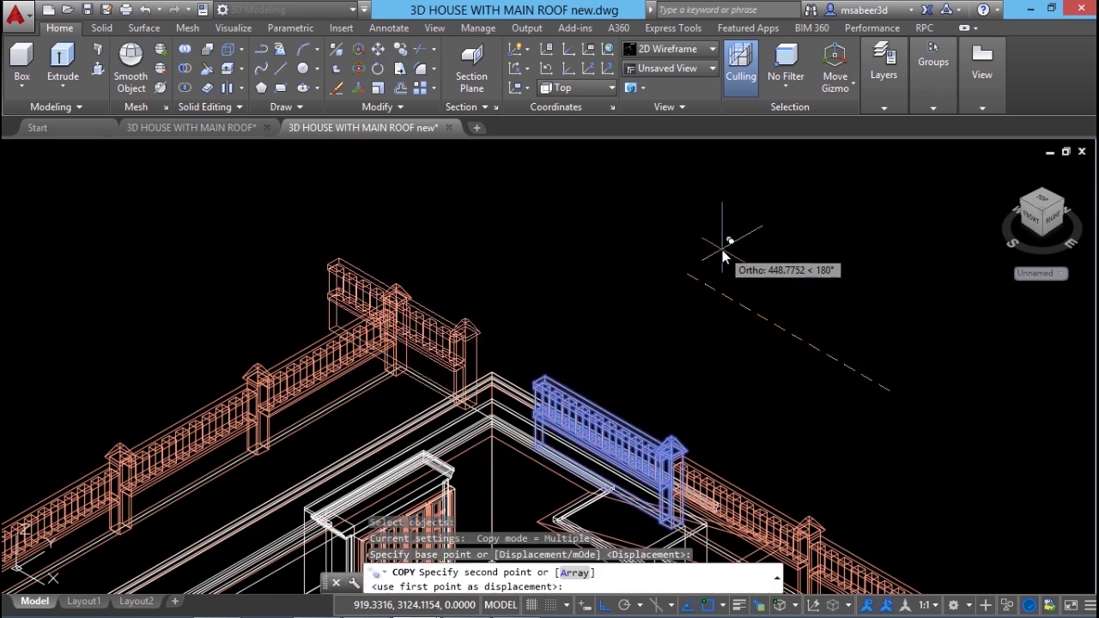
pyautogui.write('300')
pyautogui.press('Return')
pyautogui.press('Escape')
pyautogui.scroll(-10, 724, 246)
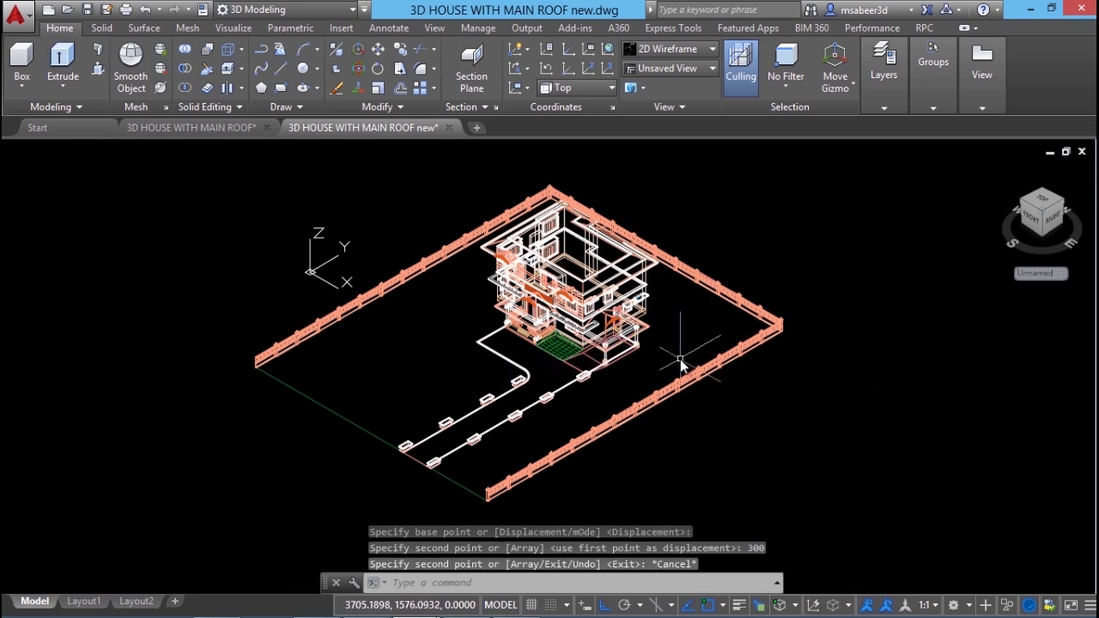
pyautogui.moveTo(680, 363); pyautogui.dragTo(594, 374, button='middle')
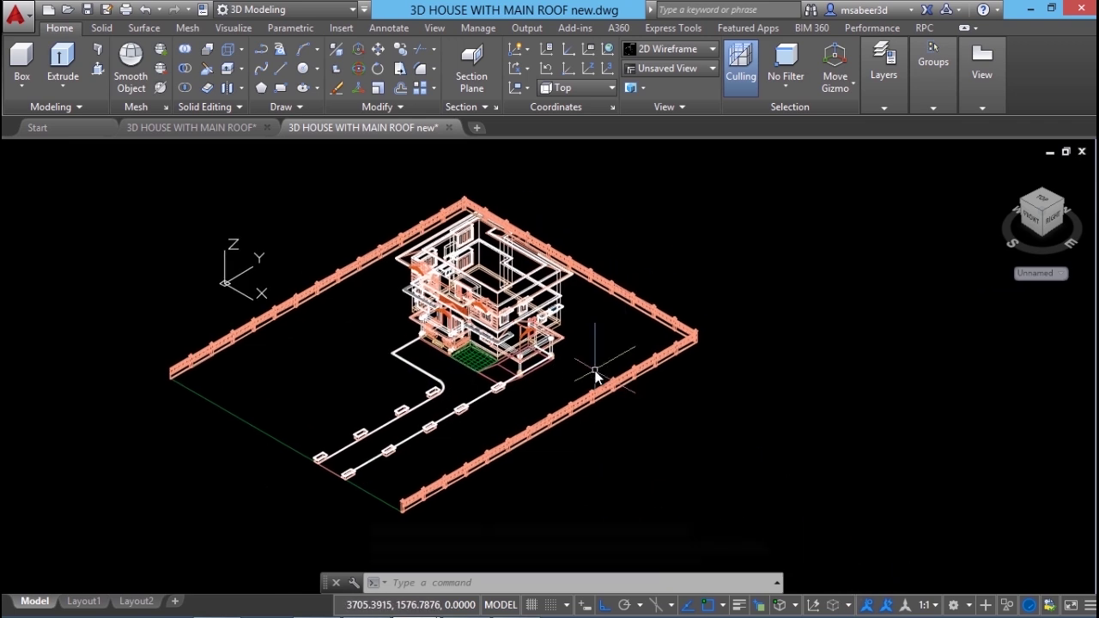
pyautogui.moveTo(65, 156)
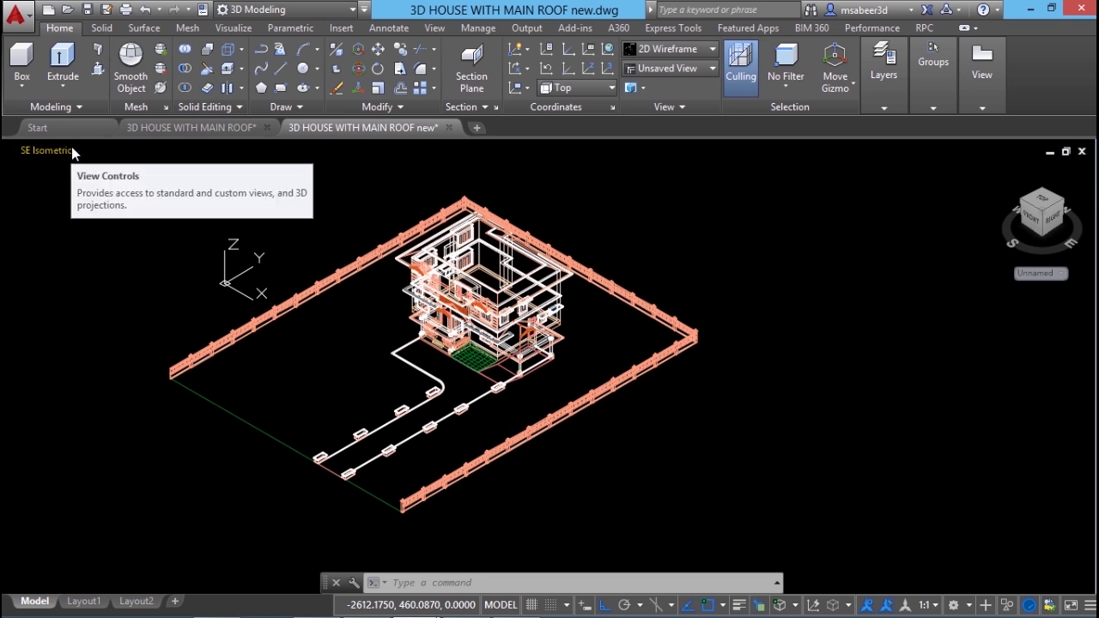
# Step: Switch the site from the SE Isometric view to the Top view
pyautogui.click(96, 151)
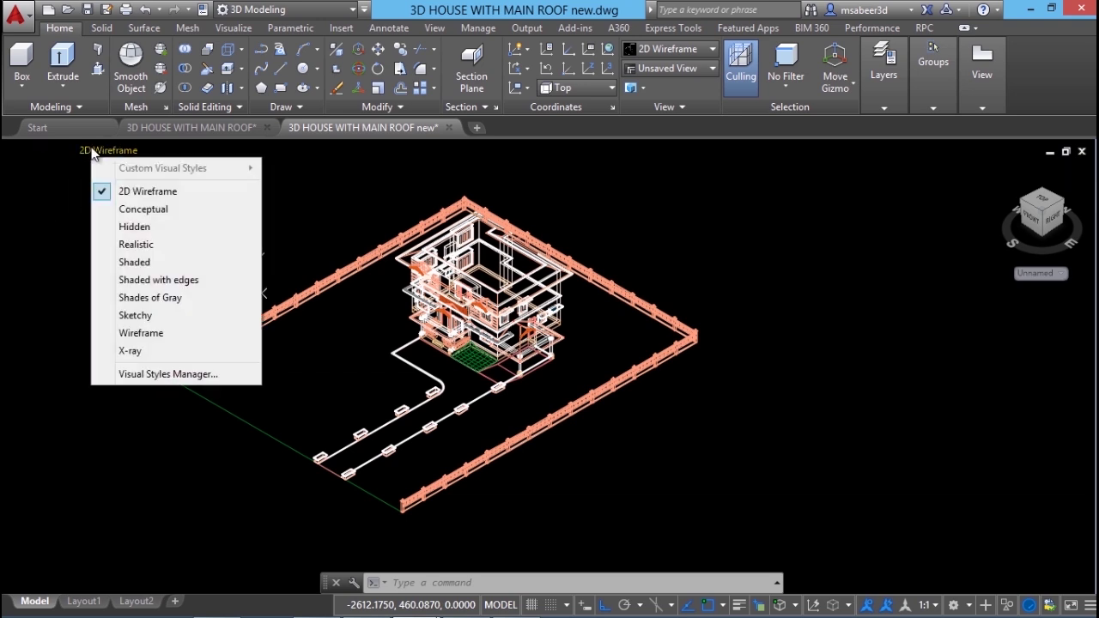
pyautogui.click(45, 152)
pyautogui.click(51, 150)
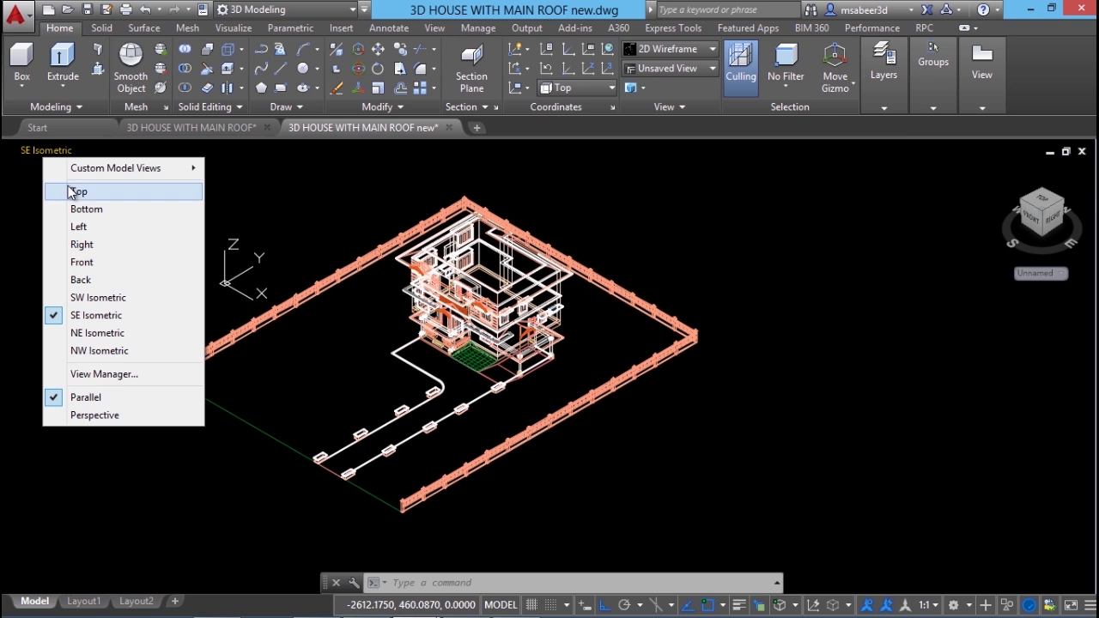
pyautogui.click(74, 190)
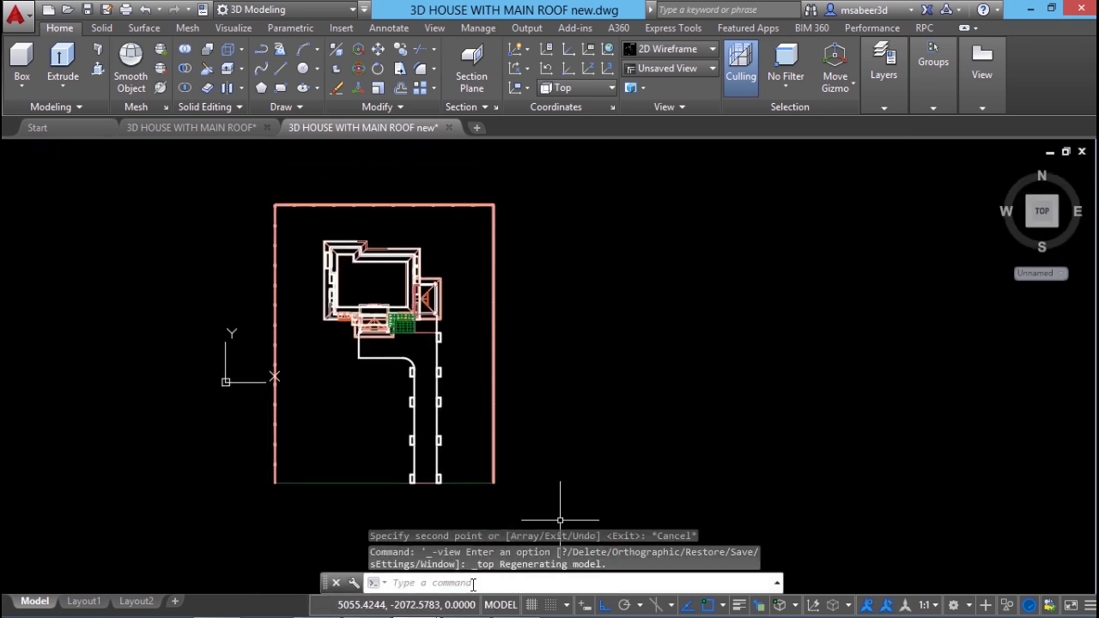
# Step: Run DVIEW on the whole site and use Points with an XY filter to set the target at the house's centre with Z 250
pyautogui.press('Return')
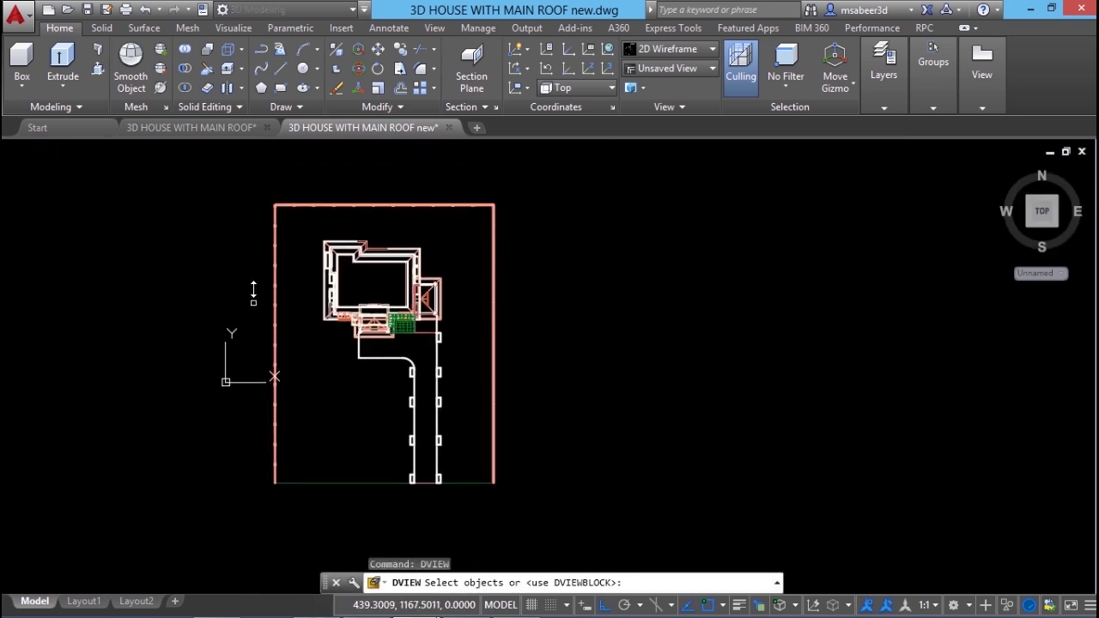
pyautogui.click(229, 171)
pyautogui.click(571, 519)
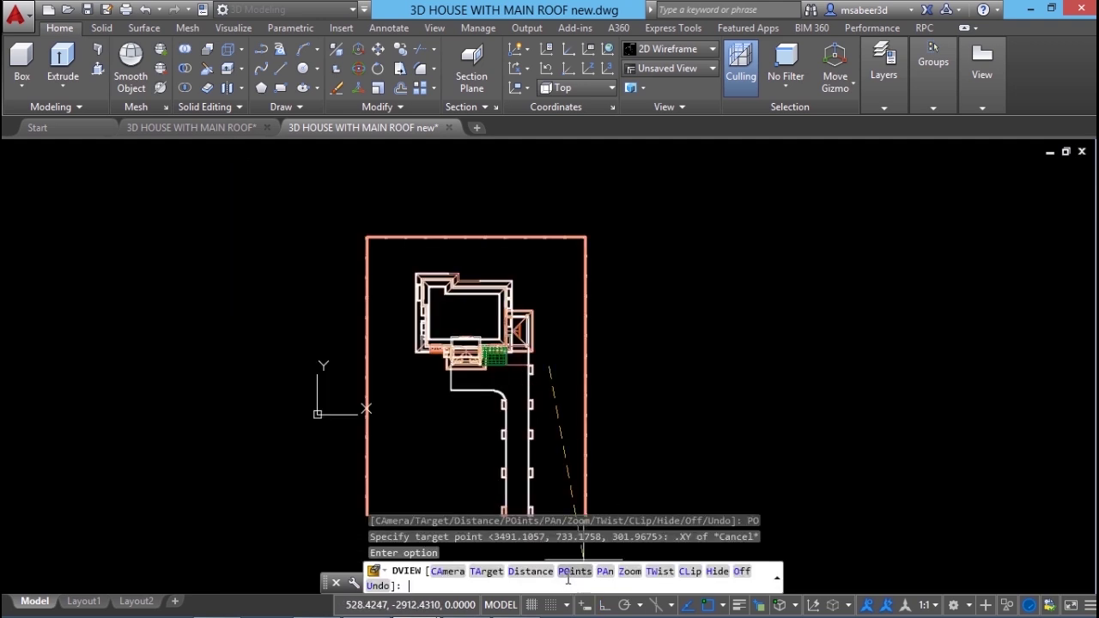
pyautogui.click(568, 574)
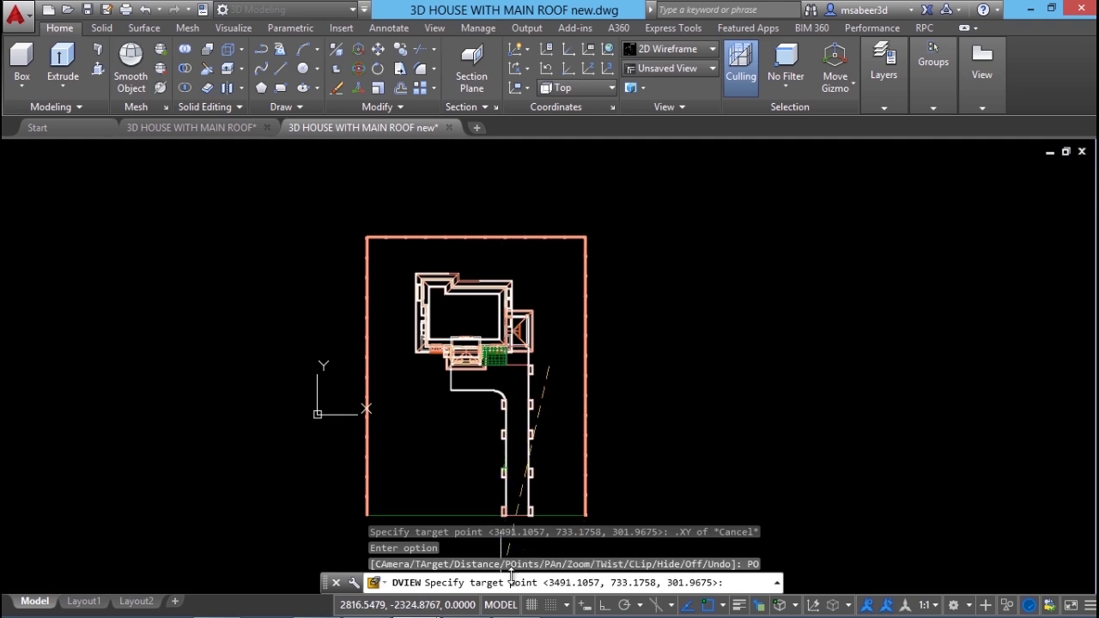
pyautogui.keyDown('shift'); pyautogui.rightClick(557, 217); pyautogui.keyUp('shift')
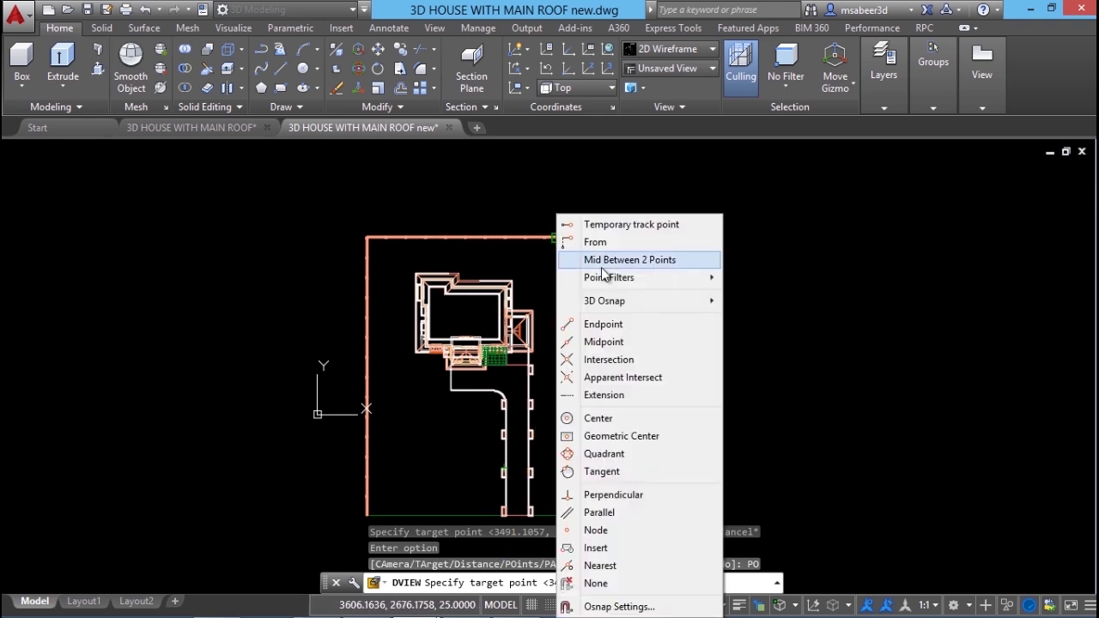
pyautogui.moveTo(626, 284)
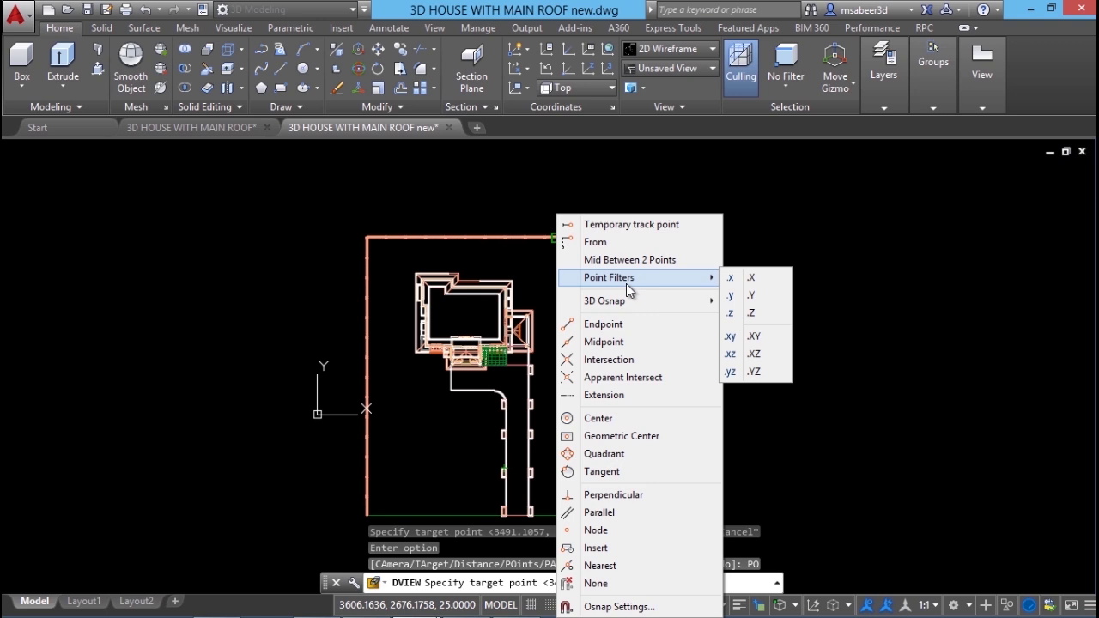
pyautogui.click(777, 342)
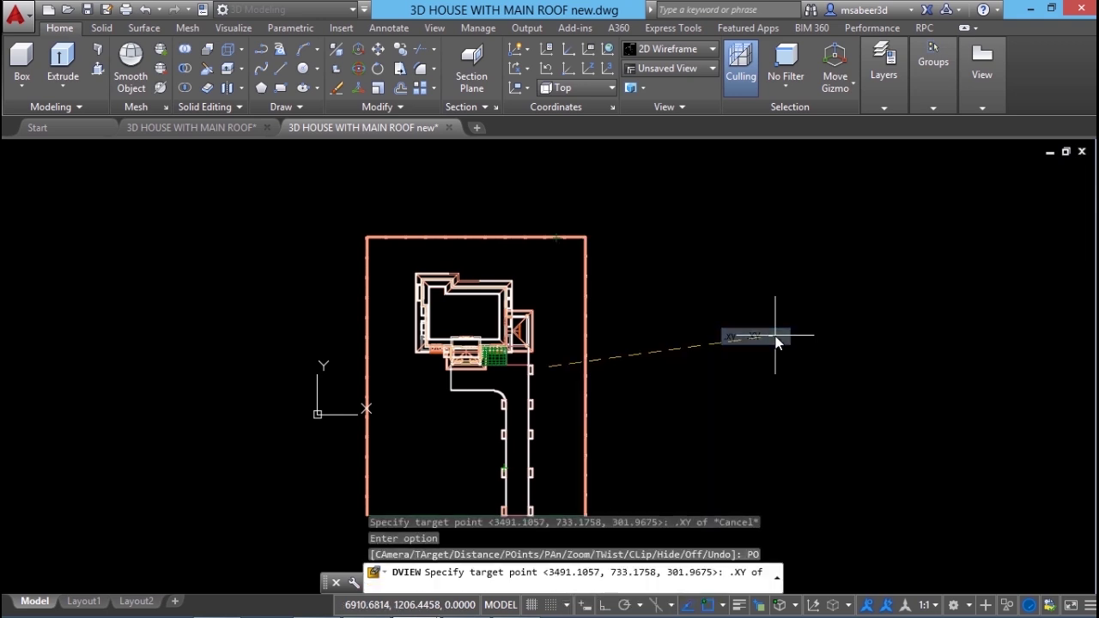
pyautogui.click(469, 317)
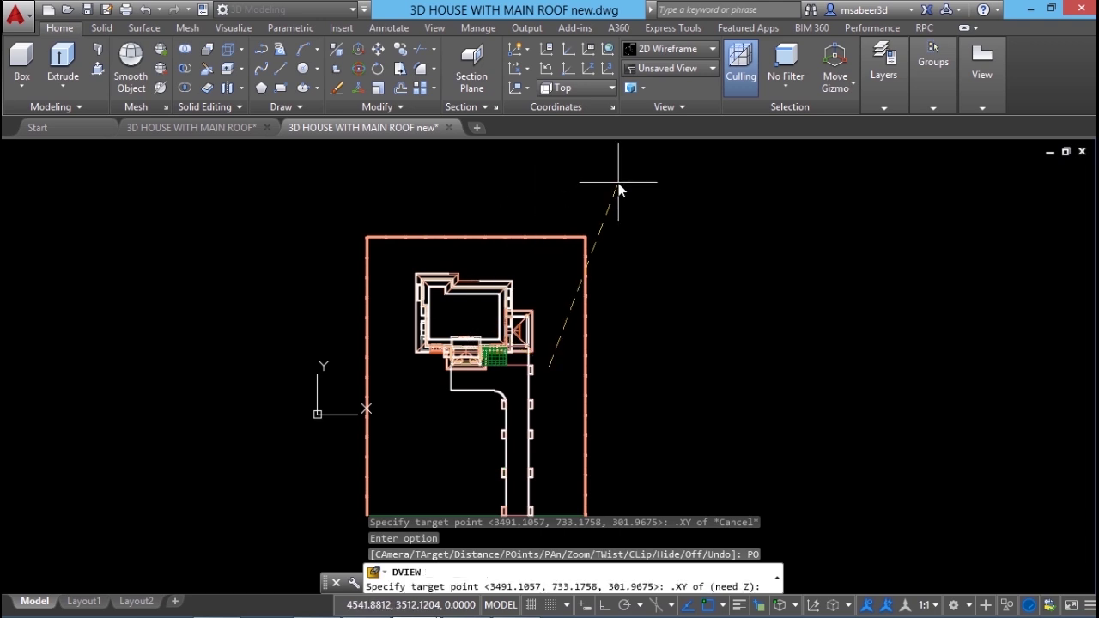
pyautogui.write('250')
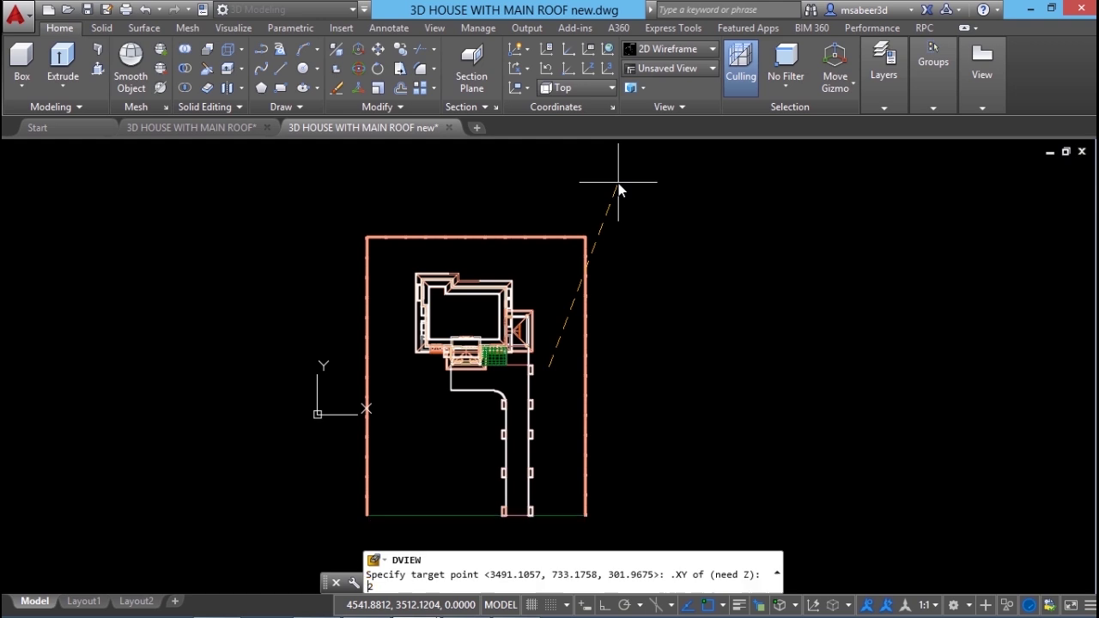
pyautogui.press('Return')
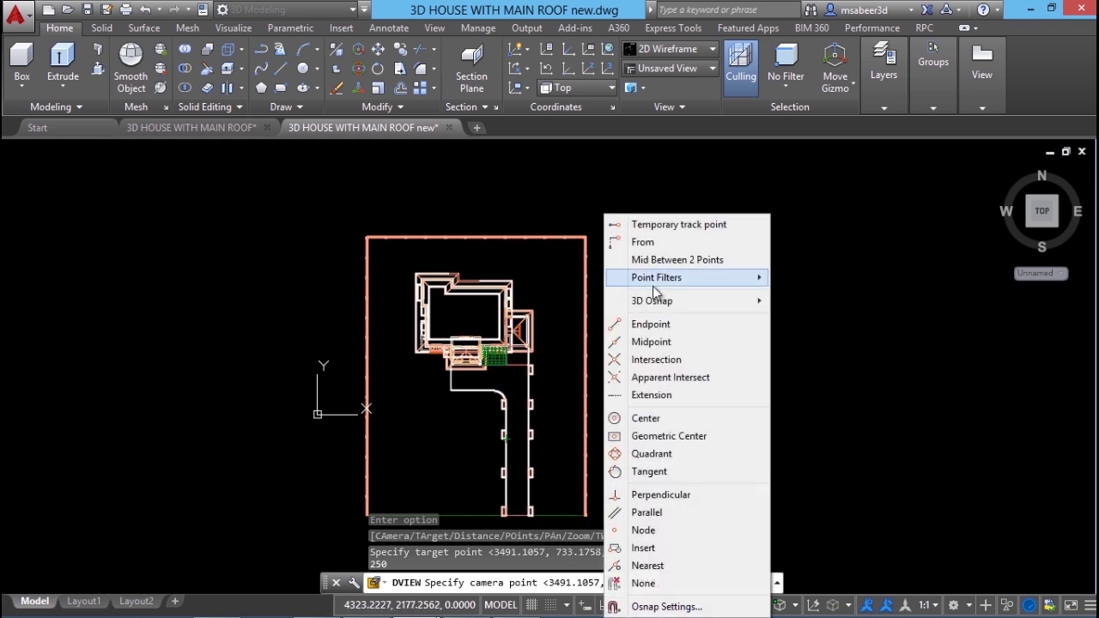
# Step: Set the camera point with an XY filter just east of the driveway's front end, with Z 250
pyautogui.moveTo(654, 284)
pyautogui.click(804, 335)
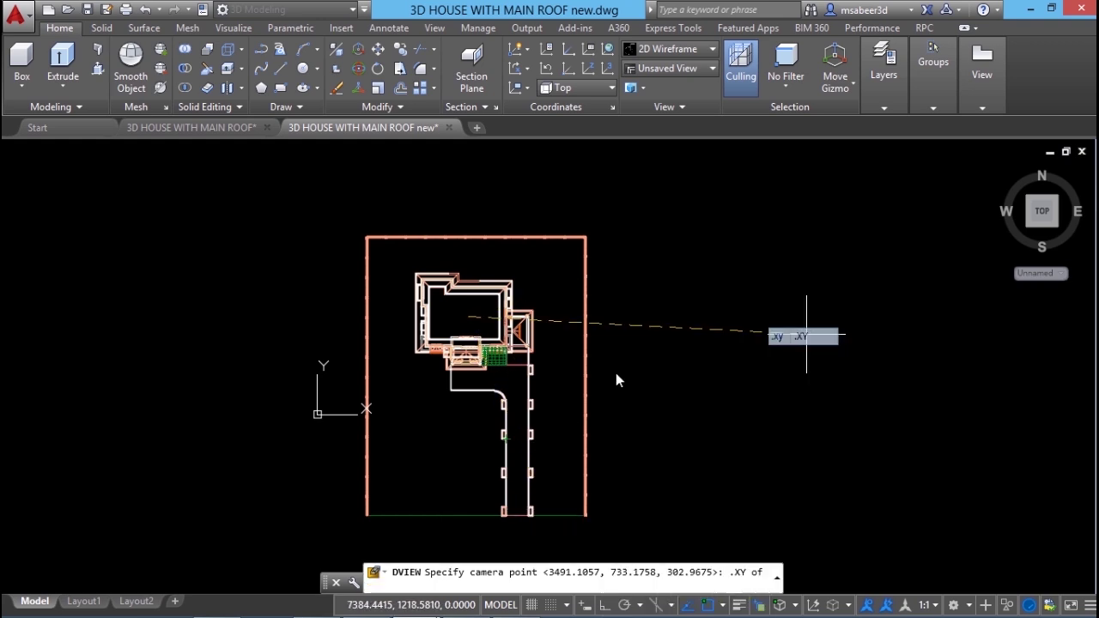
pyautogui.click(544, 505)
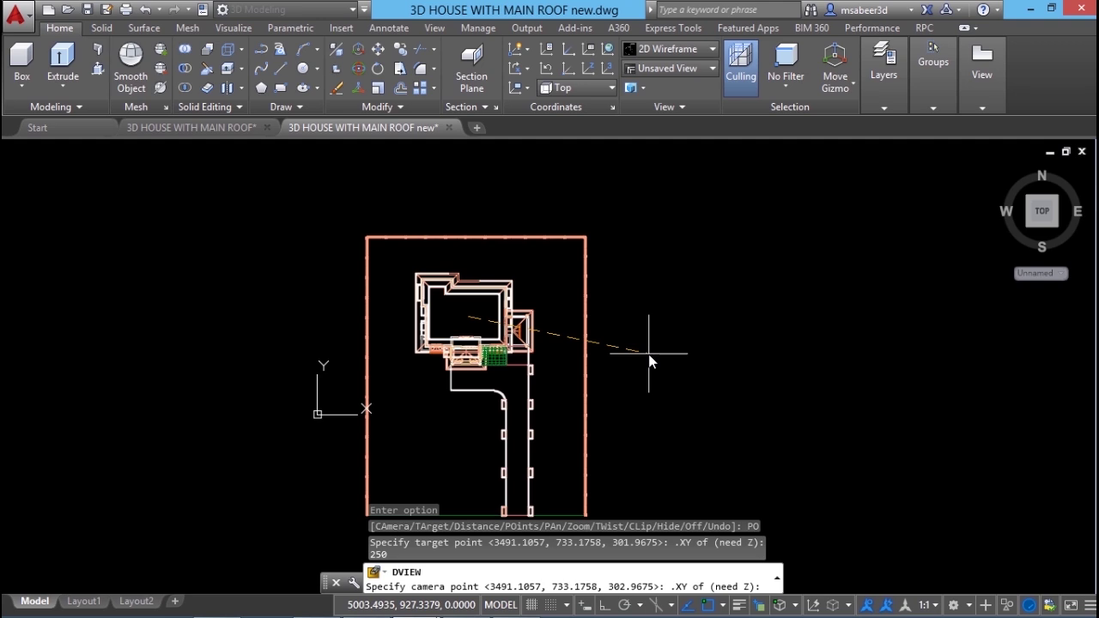
pyautogui.write('250')
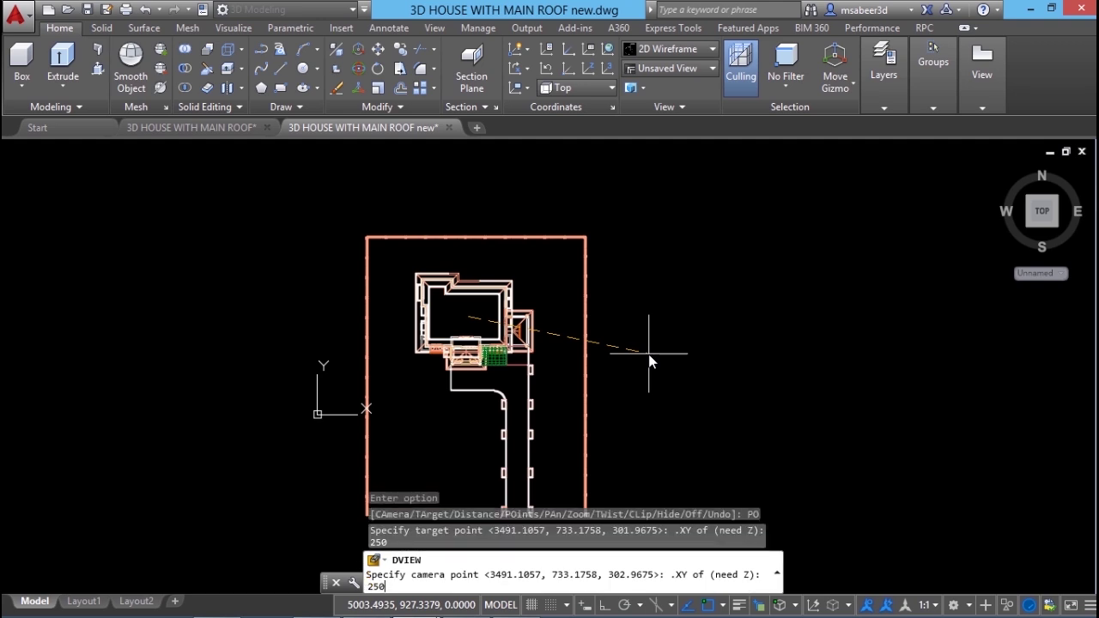
pyautogui.press('Return')
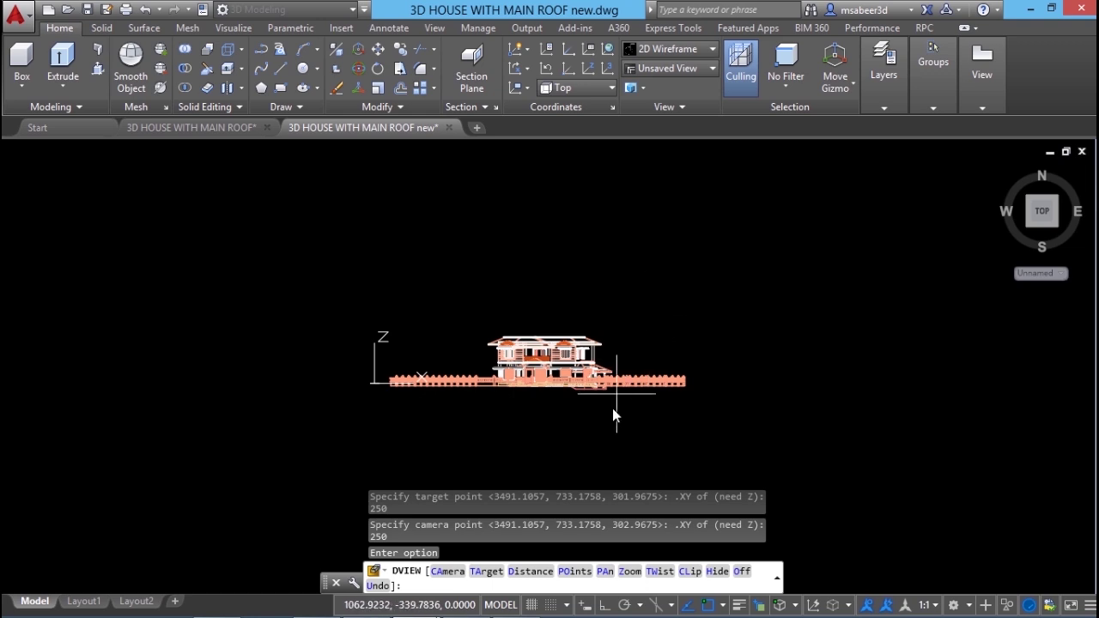
# Step: Turn on perspective by accepting the default camera-target distance, end DVIEW, and apply the Realistic visual style
pyautogui.click(520, 574)
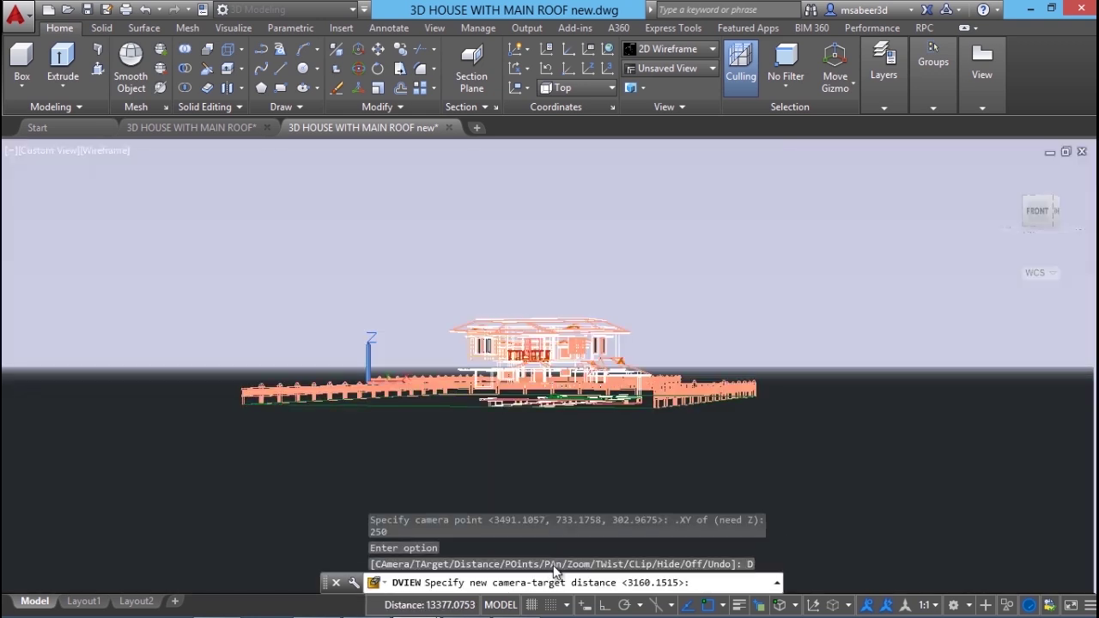
pyautogui.click(554, 567)
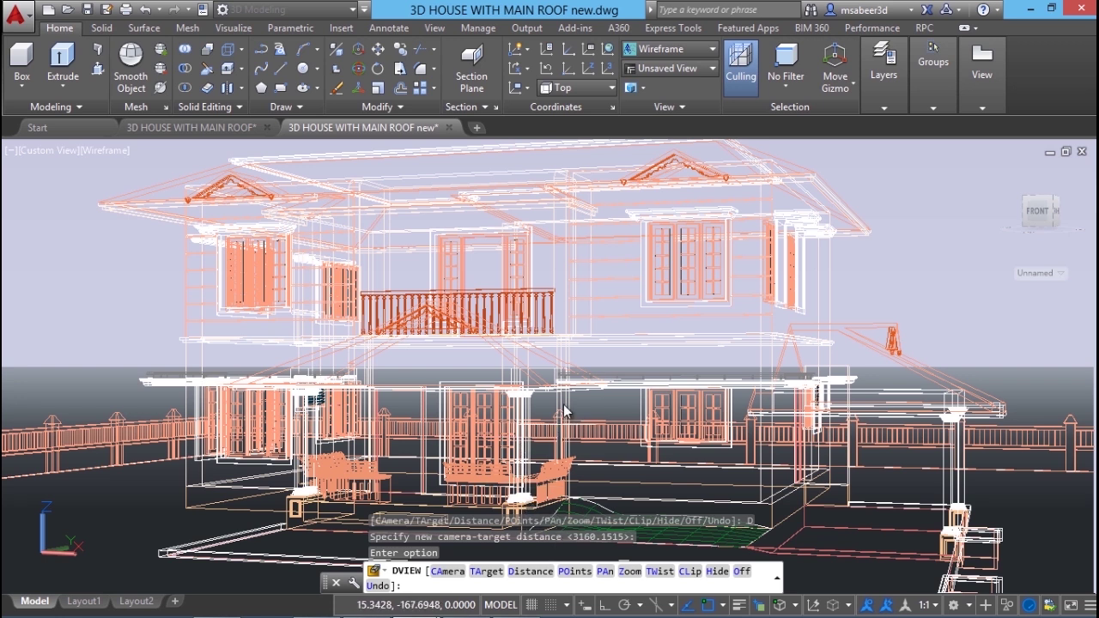
pyautogui.press('Return')
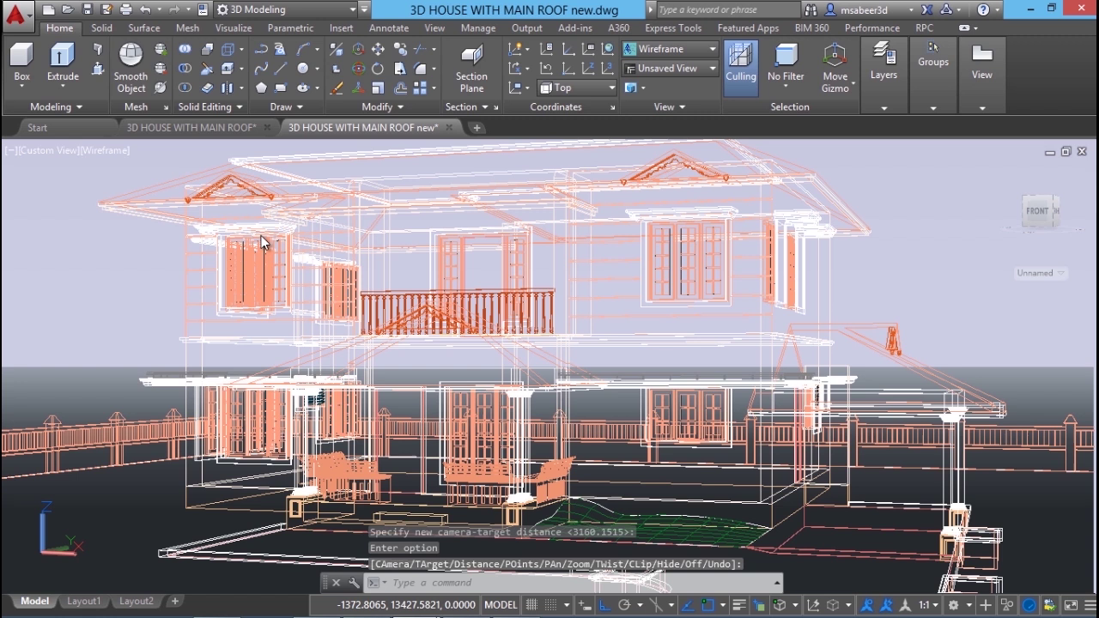
pyautogui.click(95, 150)
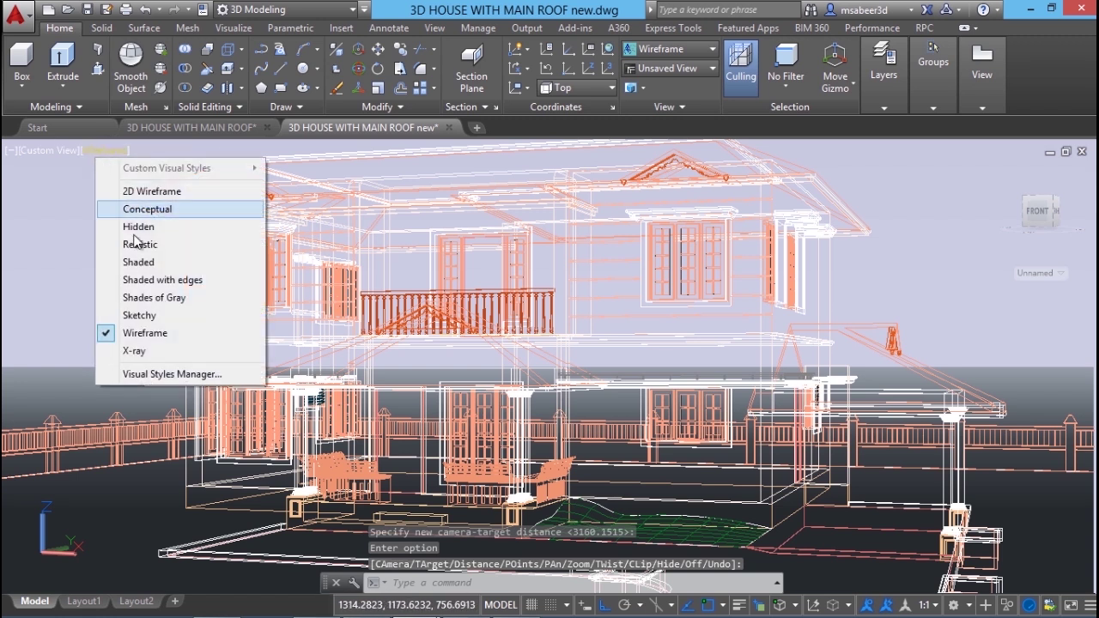
pyautogui.click(147, 251)
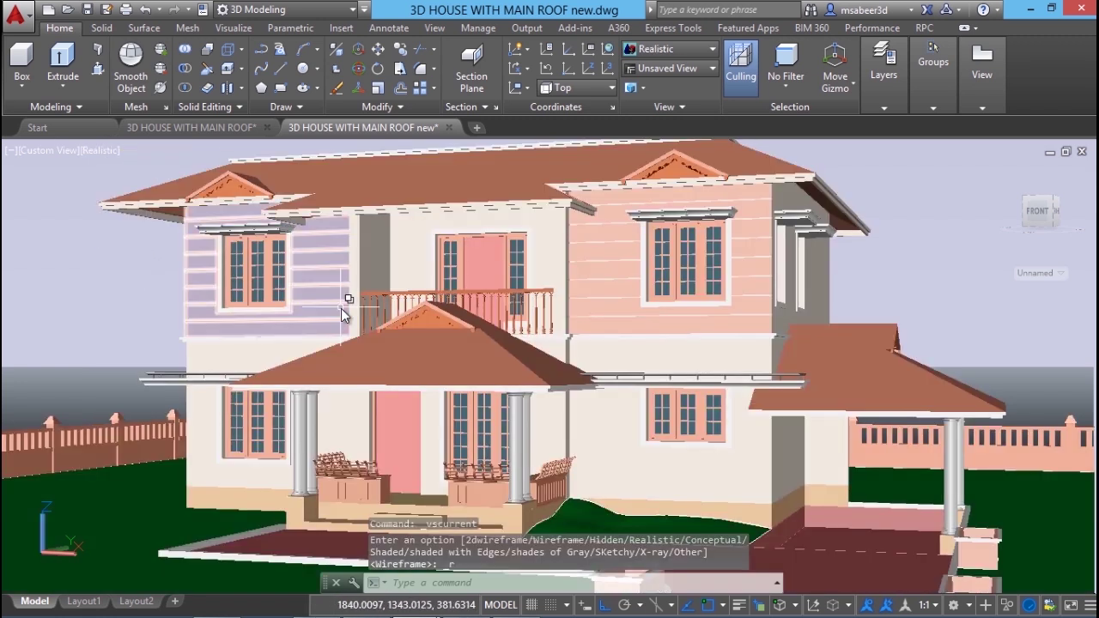
# Step: Examine the shaded perspective of the house, driveway planters and boundary fence from nearer and farther away
pyautogui.moveTo(350, 275)
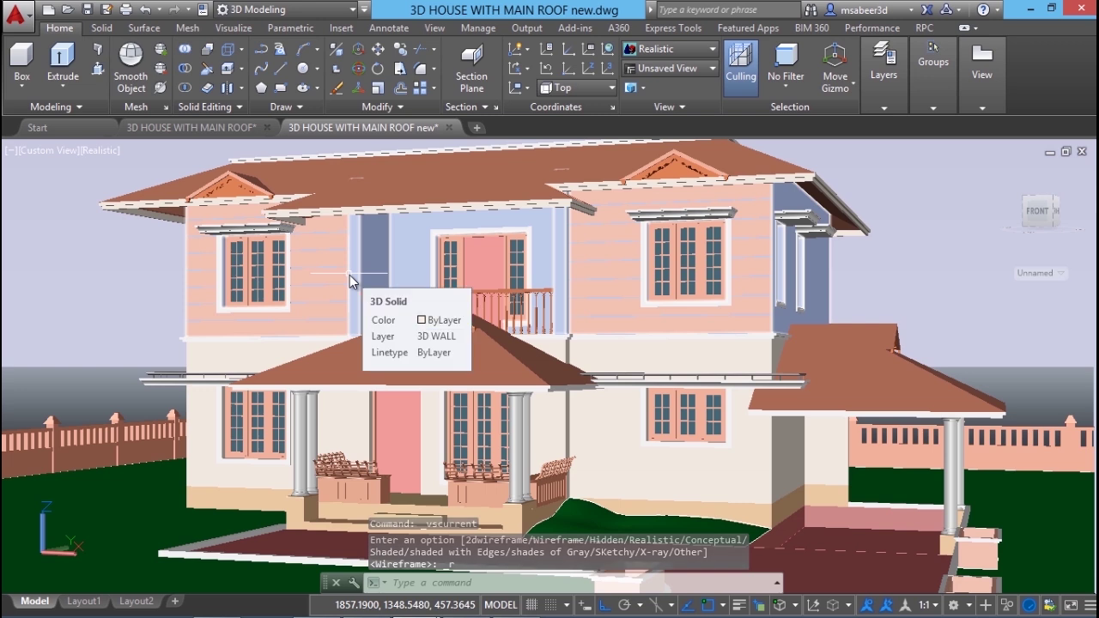
pyautogui.scroll(-2, 349, 275)
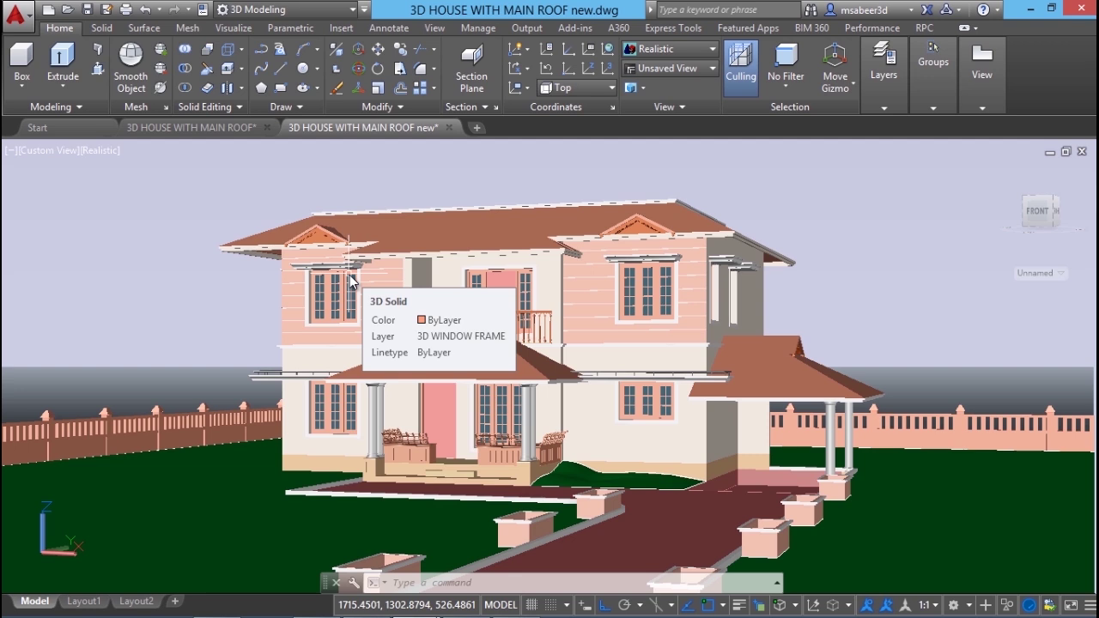
pyautogui.scroll(-2, 455, 346)
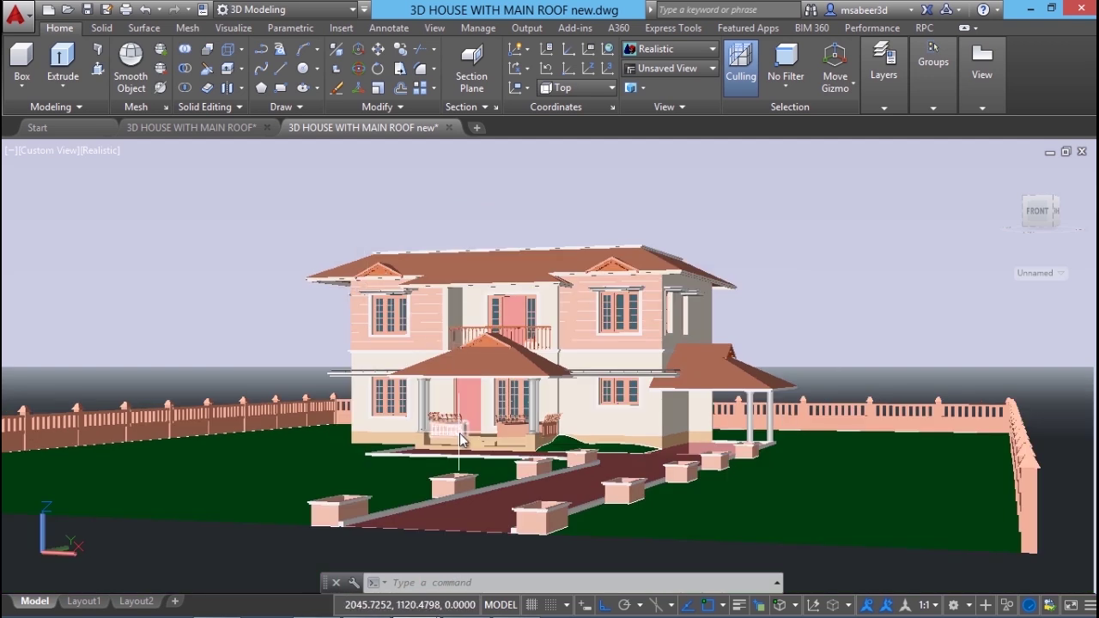
pyautogui.moveTo(460, 433)
pyautogui.scroll(1, 460, 433)
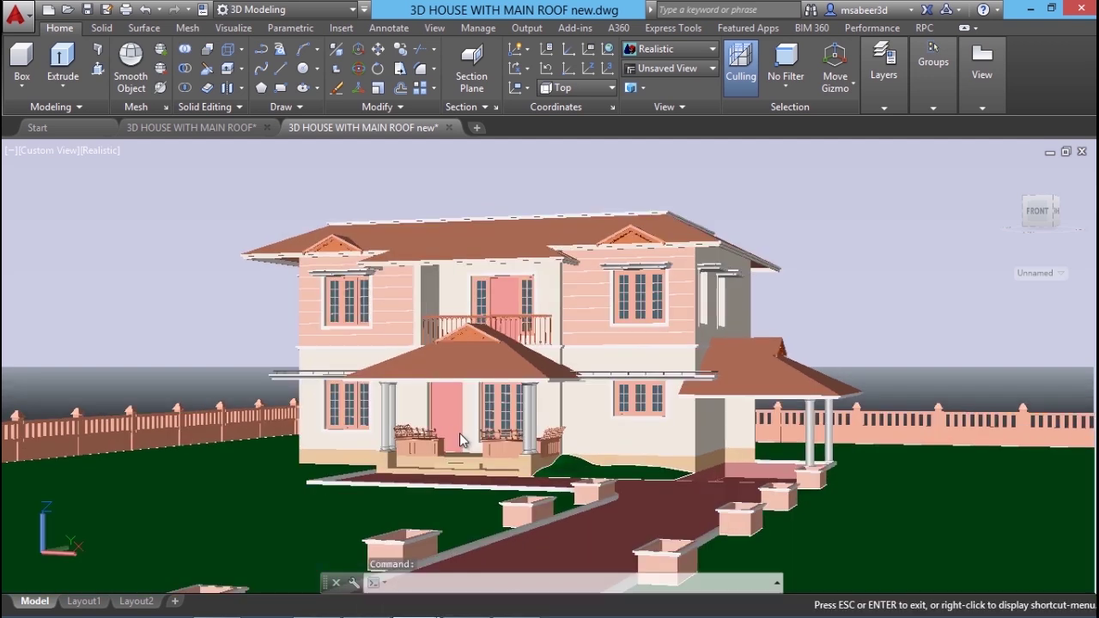
pyautogui.scroll(1, 461, 404)
pyautogui.keyDown('shift'); pyautogui.moveTo(461, 404); pyautogui.dragTo(483, 405, button='middle'); pyautogui.keyUp('shift')
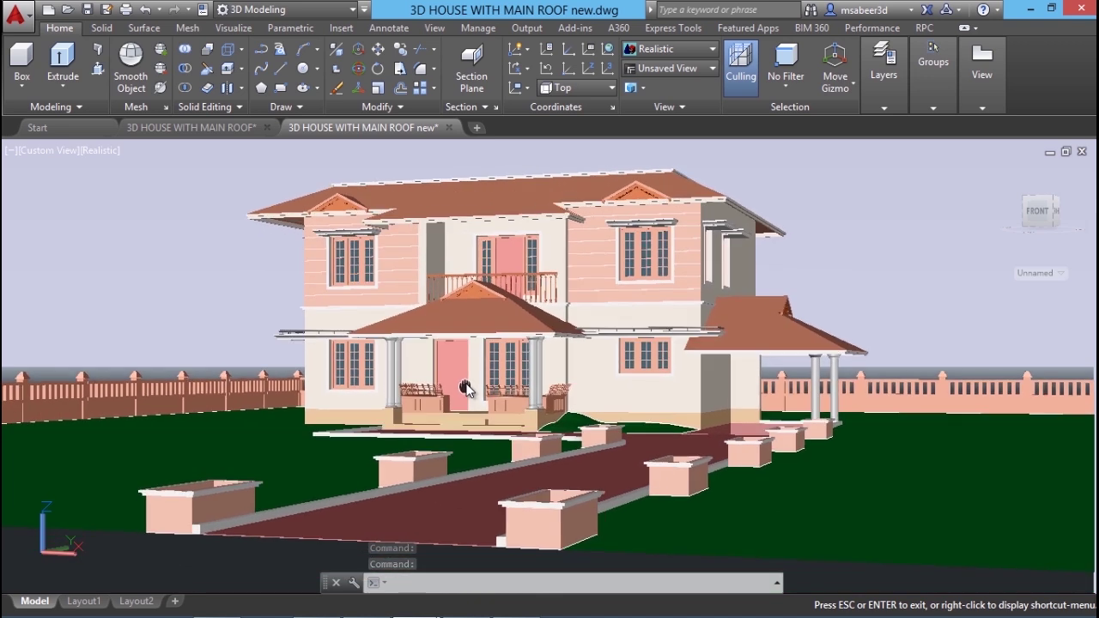
pyautogui.moveTo(483, 404)
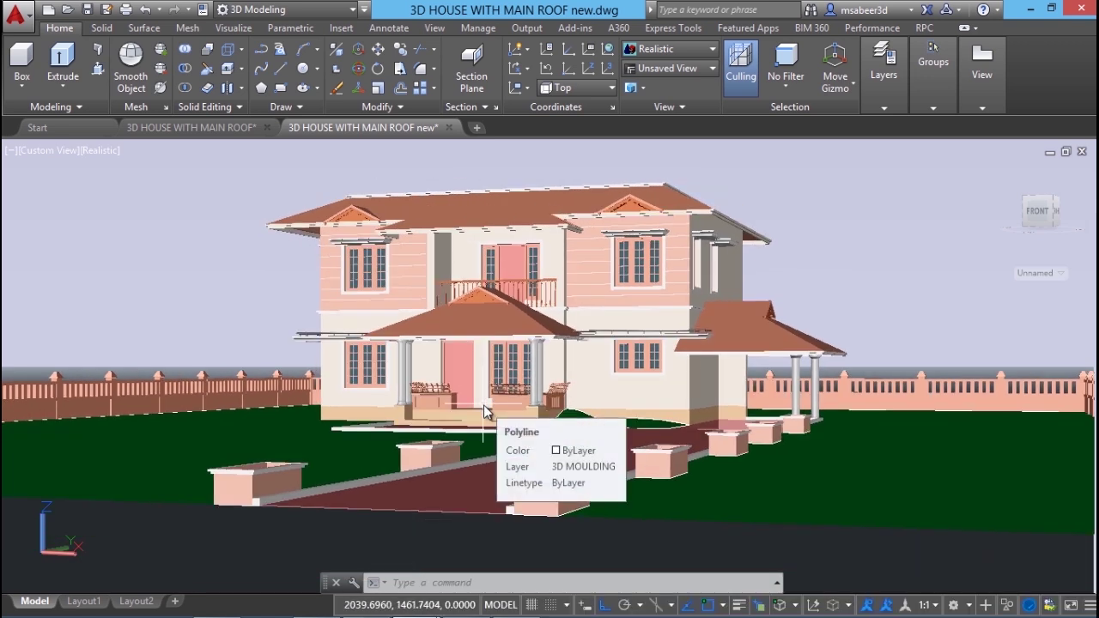
pyautogui.scroll(1, 598, 355)
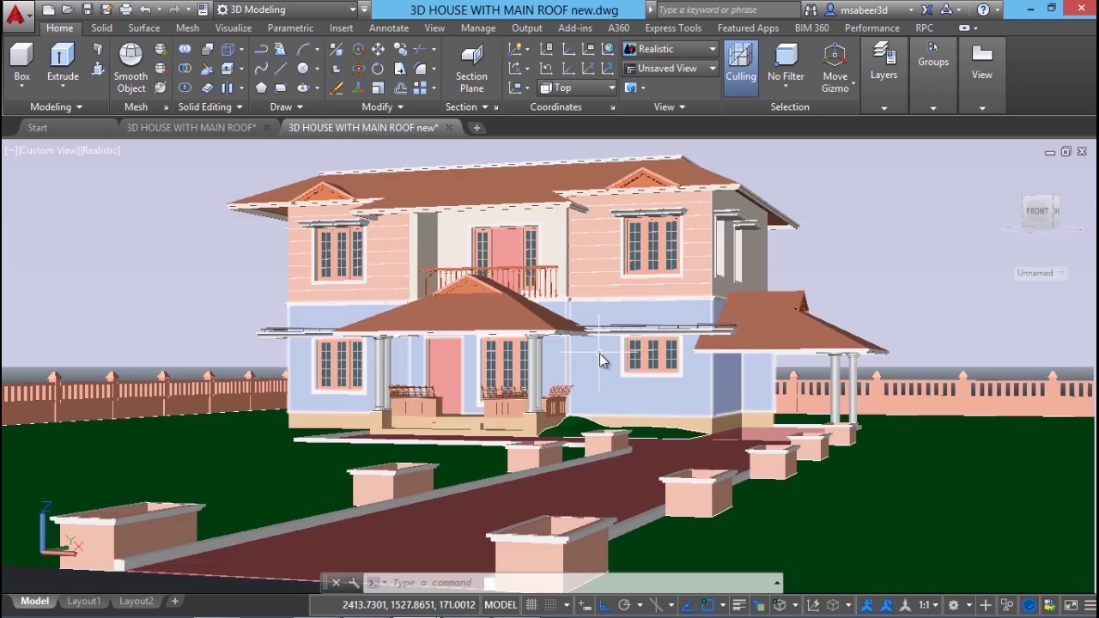
pyautogui.scroll(-2, 555, 388)
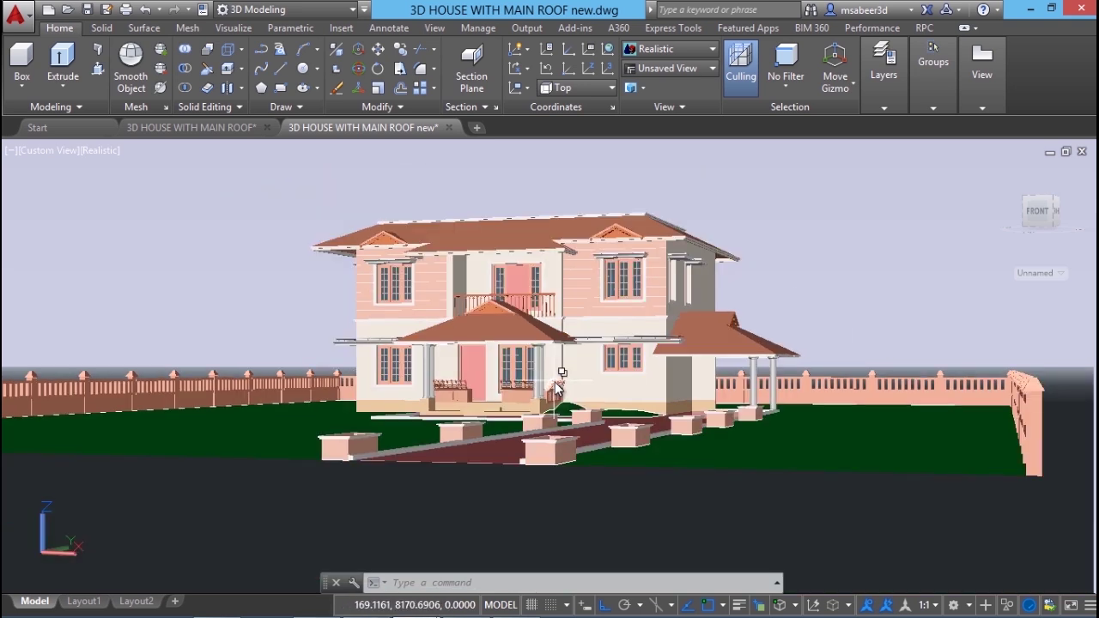
pyautogui.scroll(1, 556, 388)
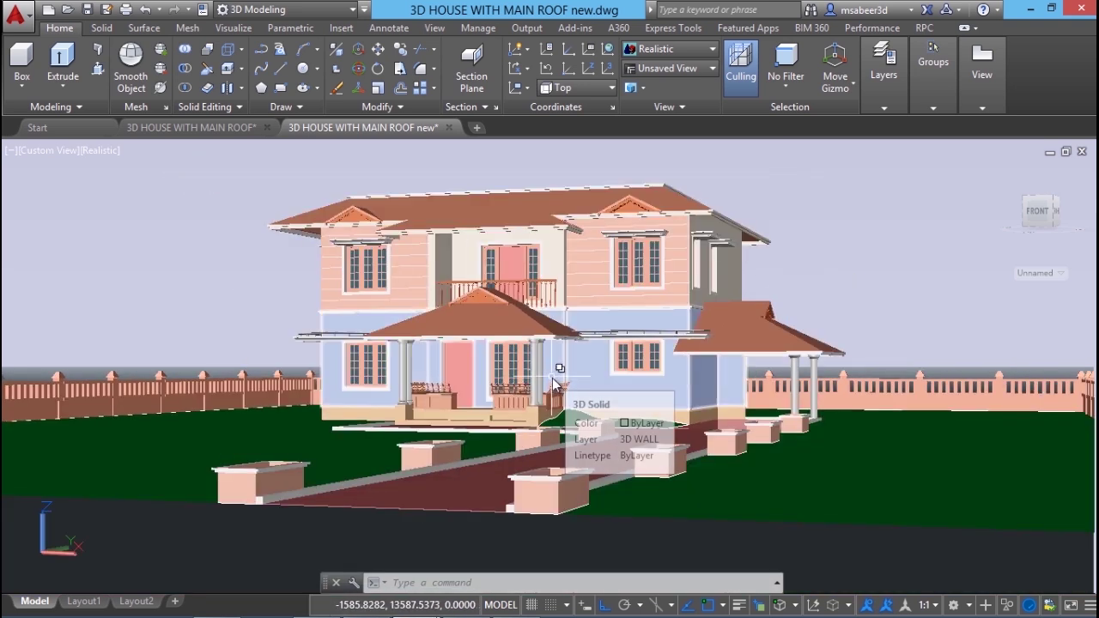
pyautogui.scroll(1, 555, 388)
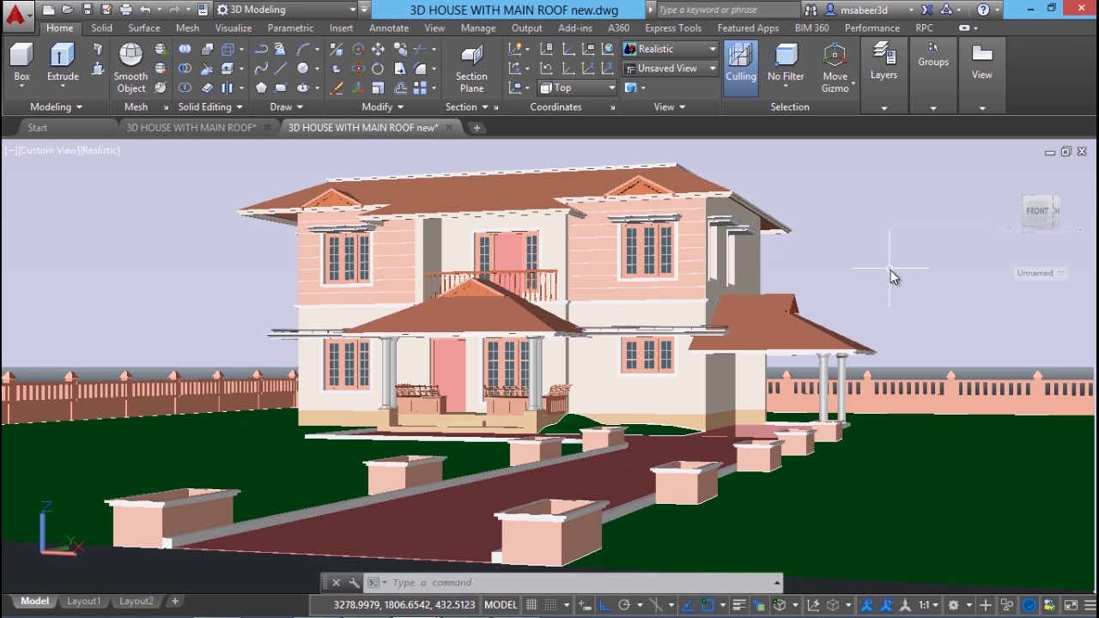